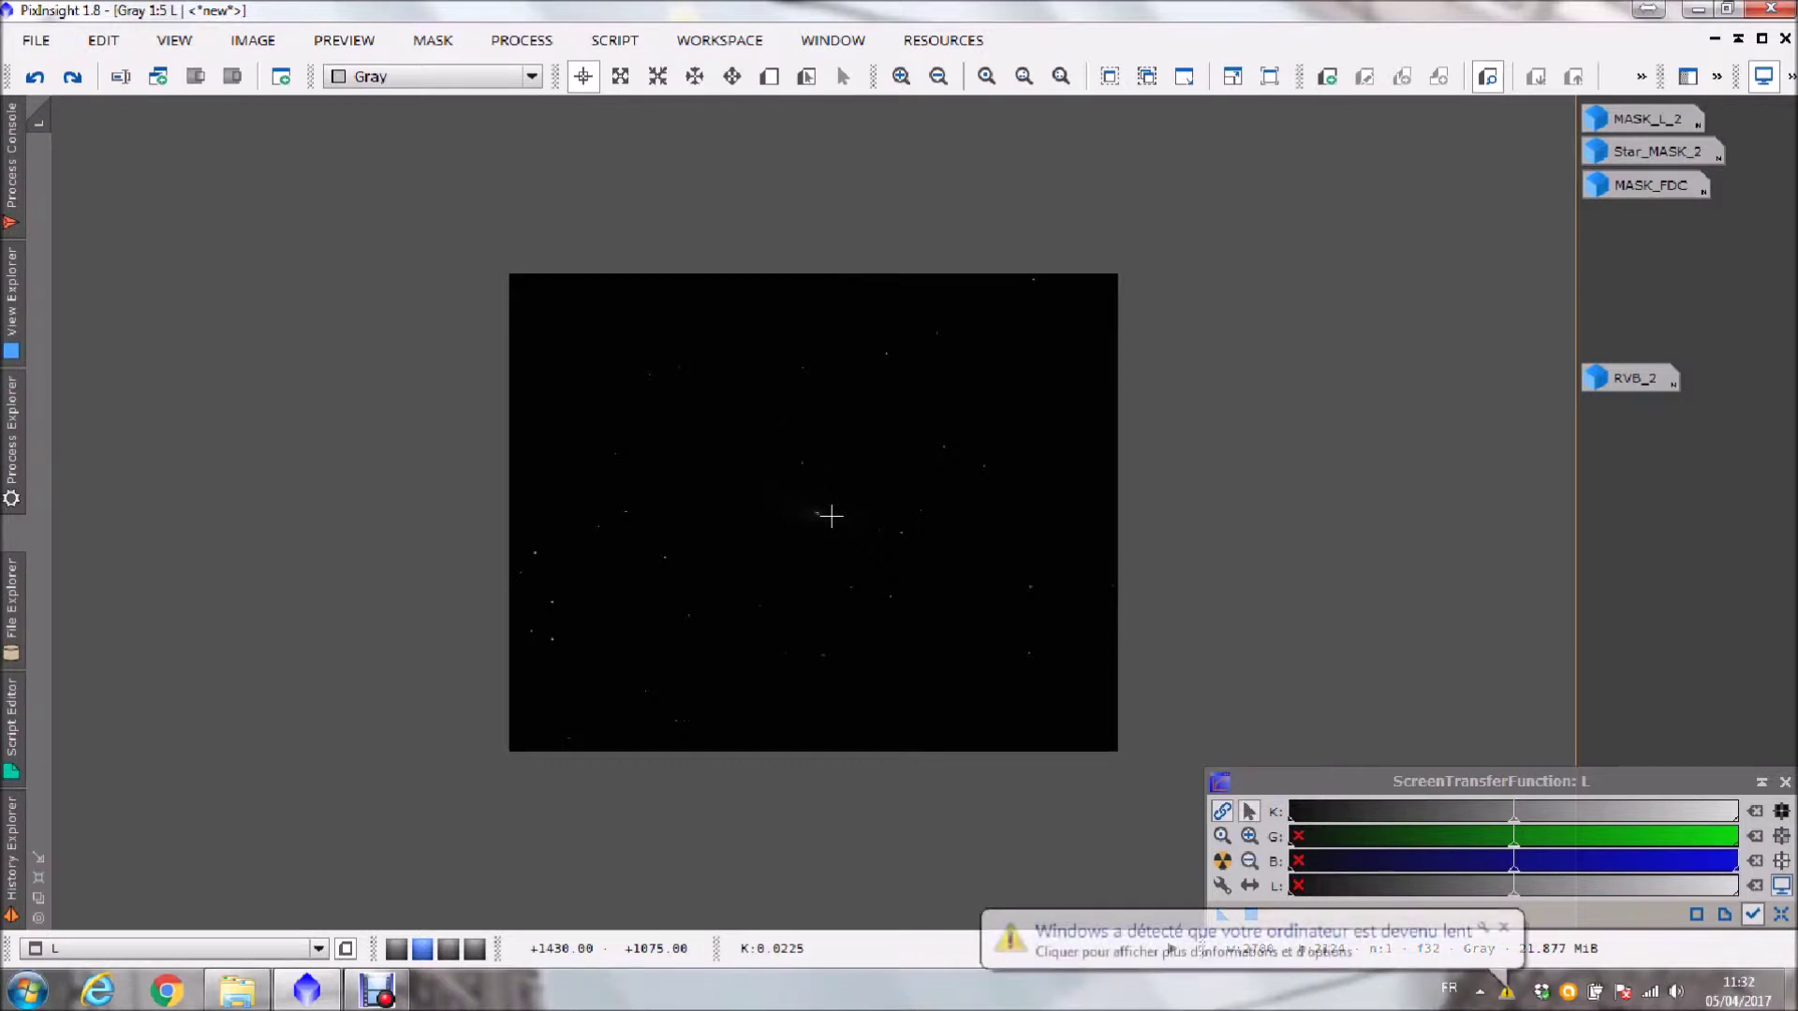
- Auto-stretch the screen display of the L image, darken it by raising the black level, and minimise the image
left_click(1503, 927)
left_click(1223, 860)
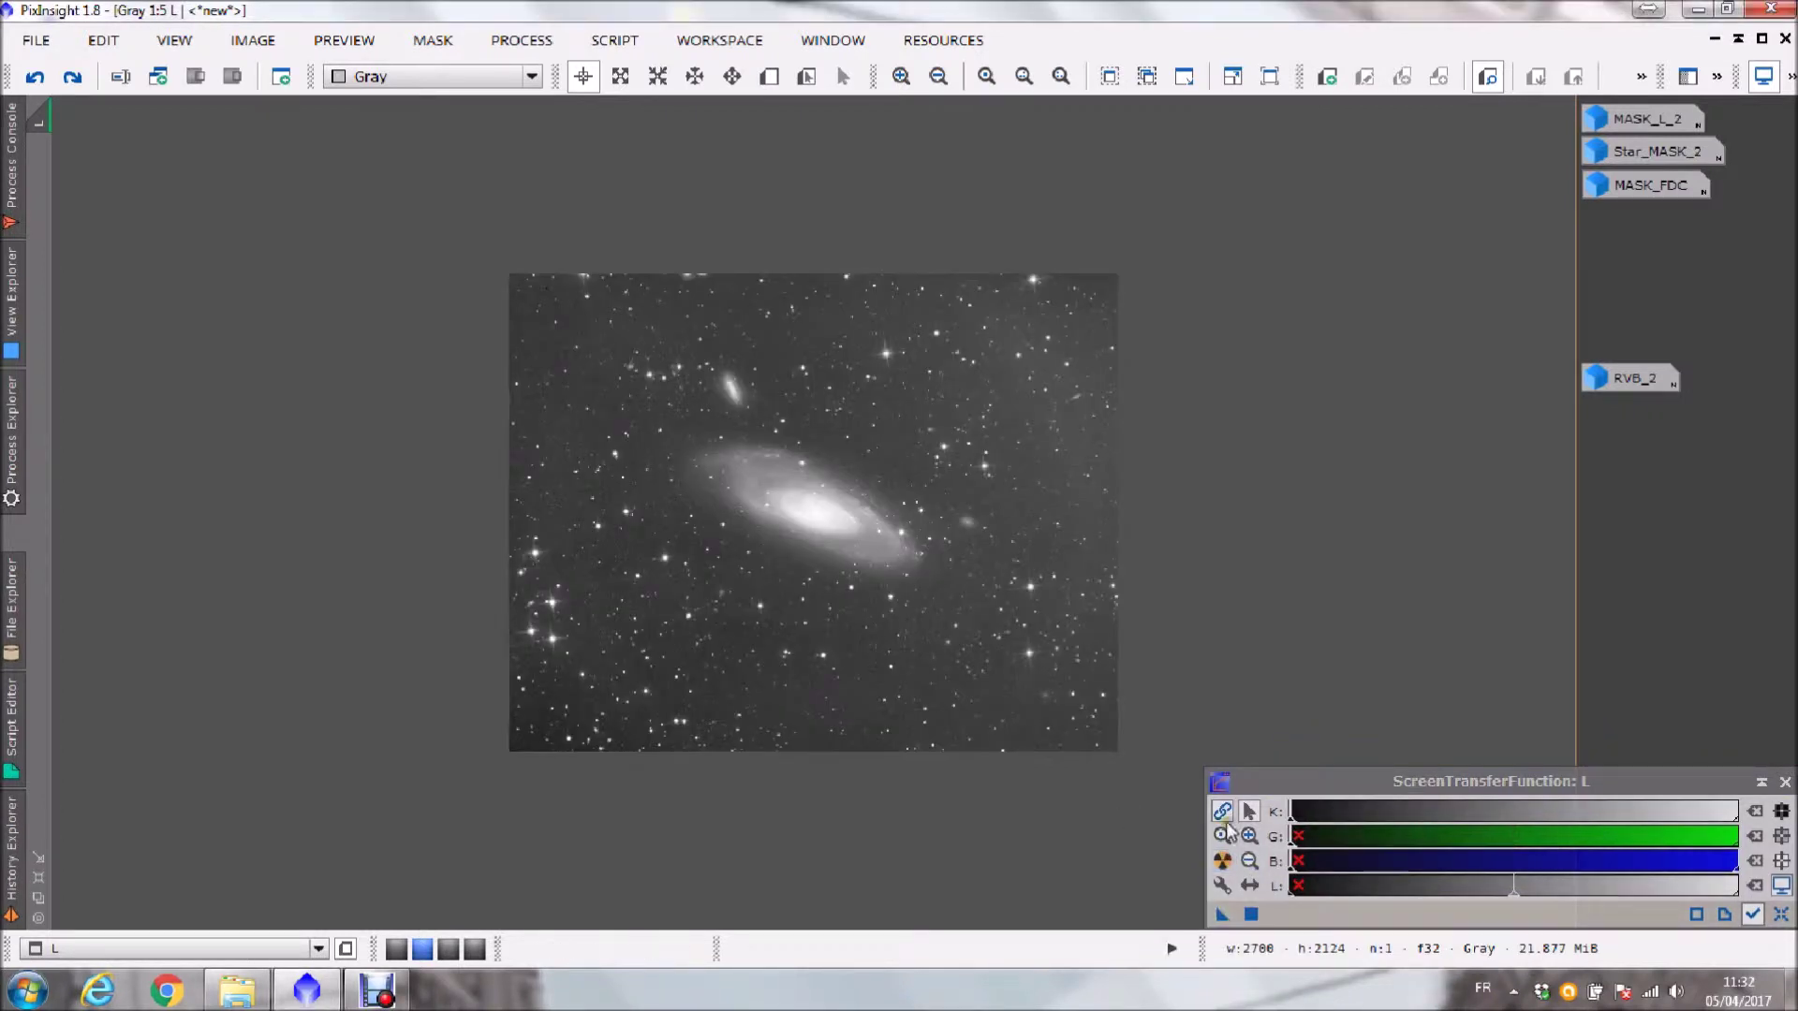
left_click_drag(1412, 815, 1546, 815)
left_click(1439, 739)
scroll(1439, 739, "down", 1)
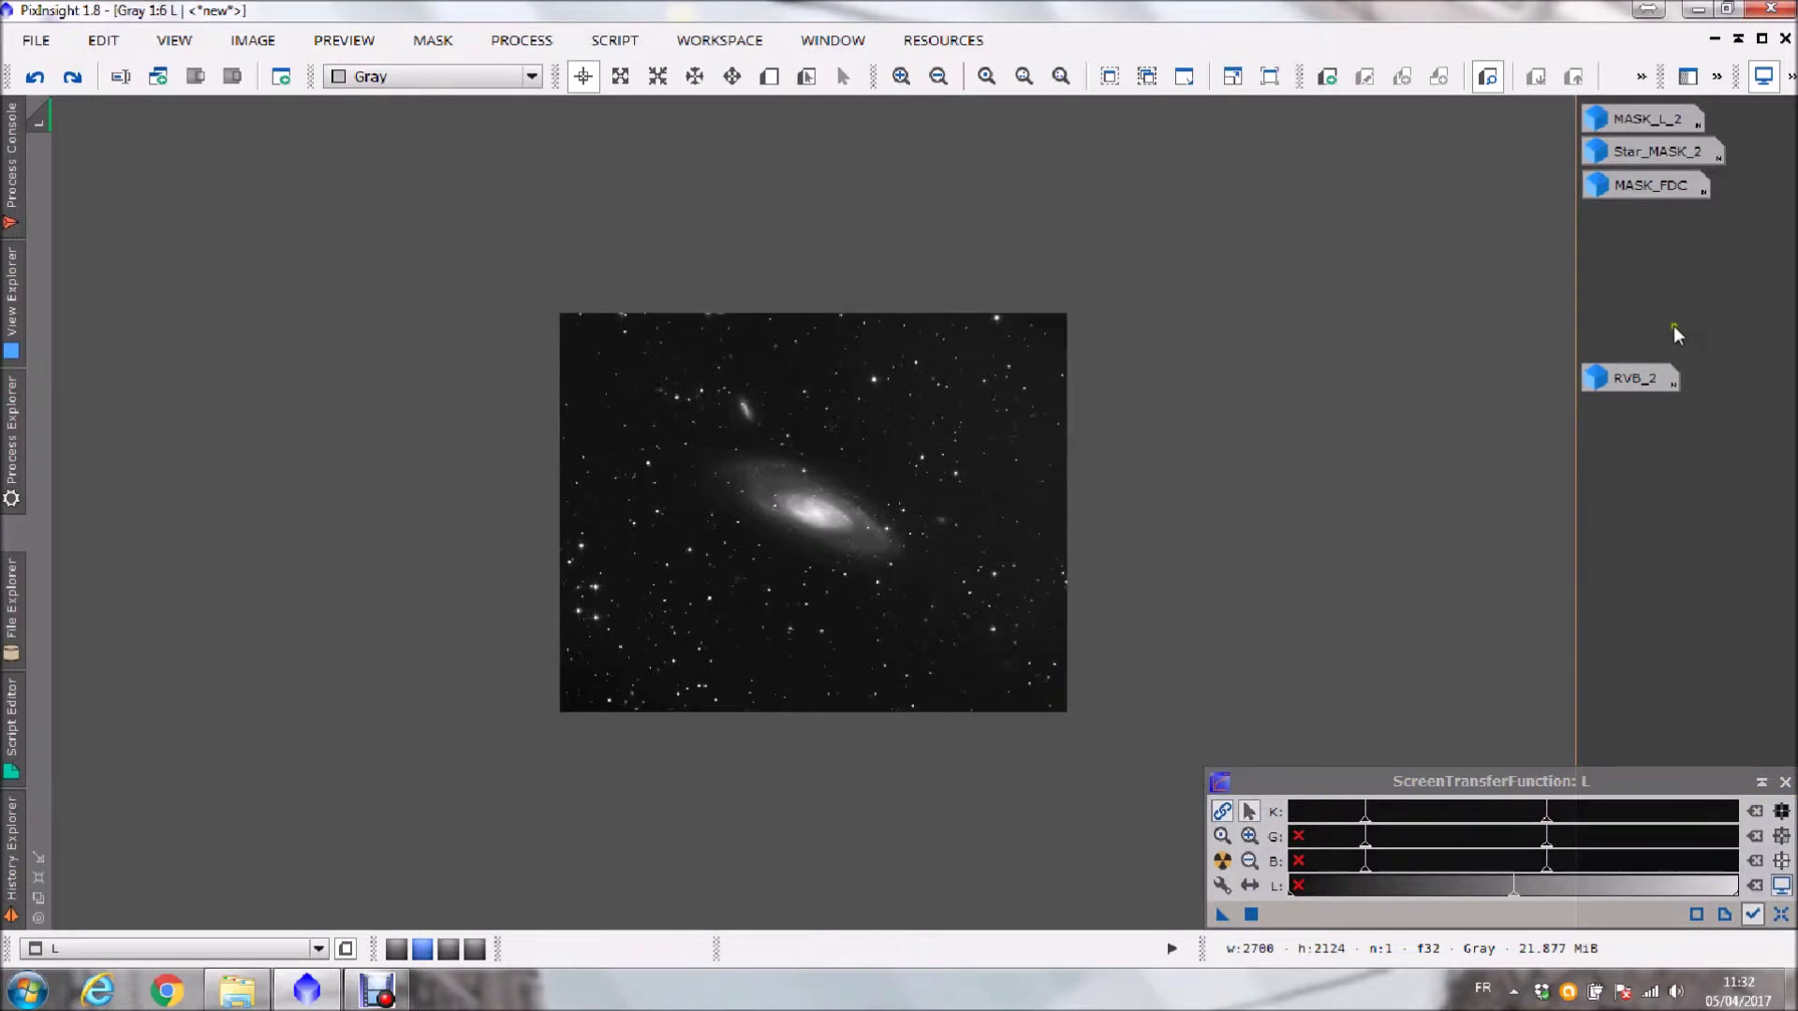
left_click(1714, 38)
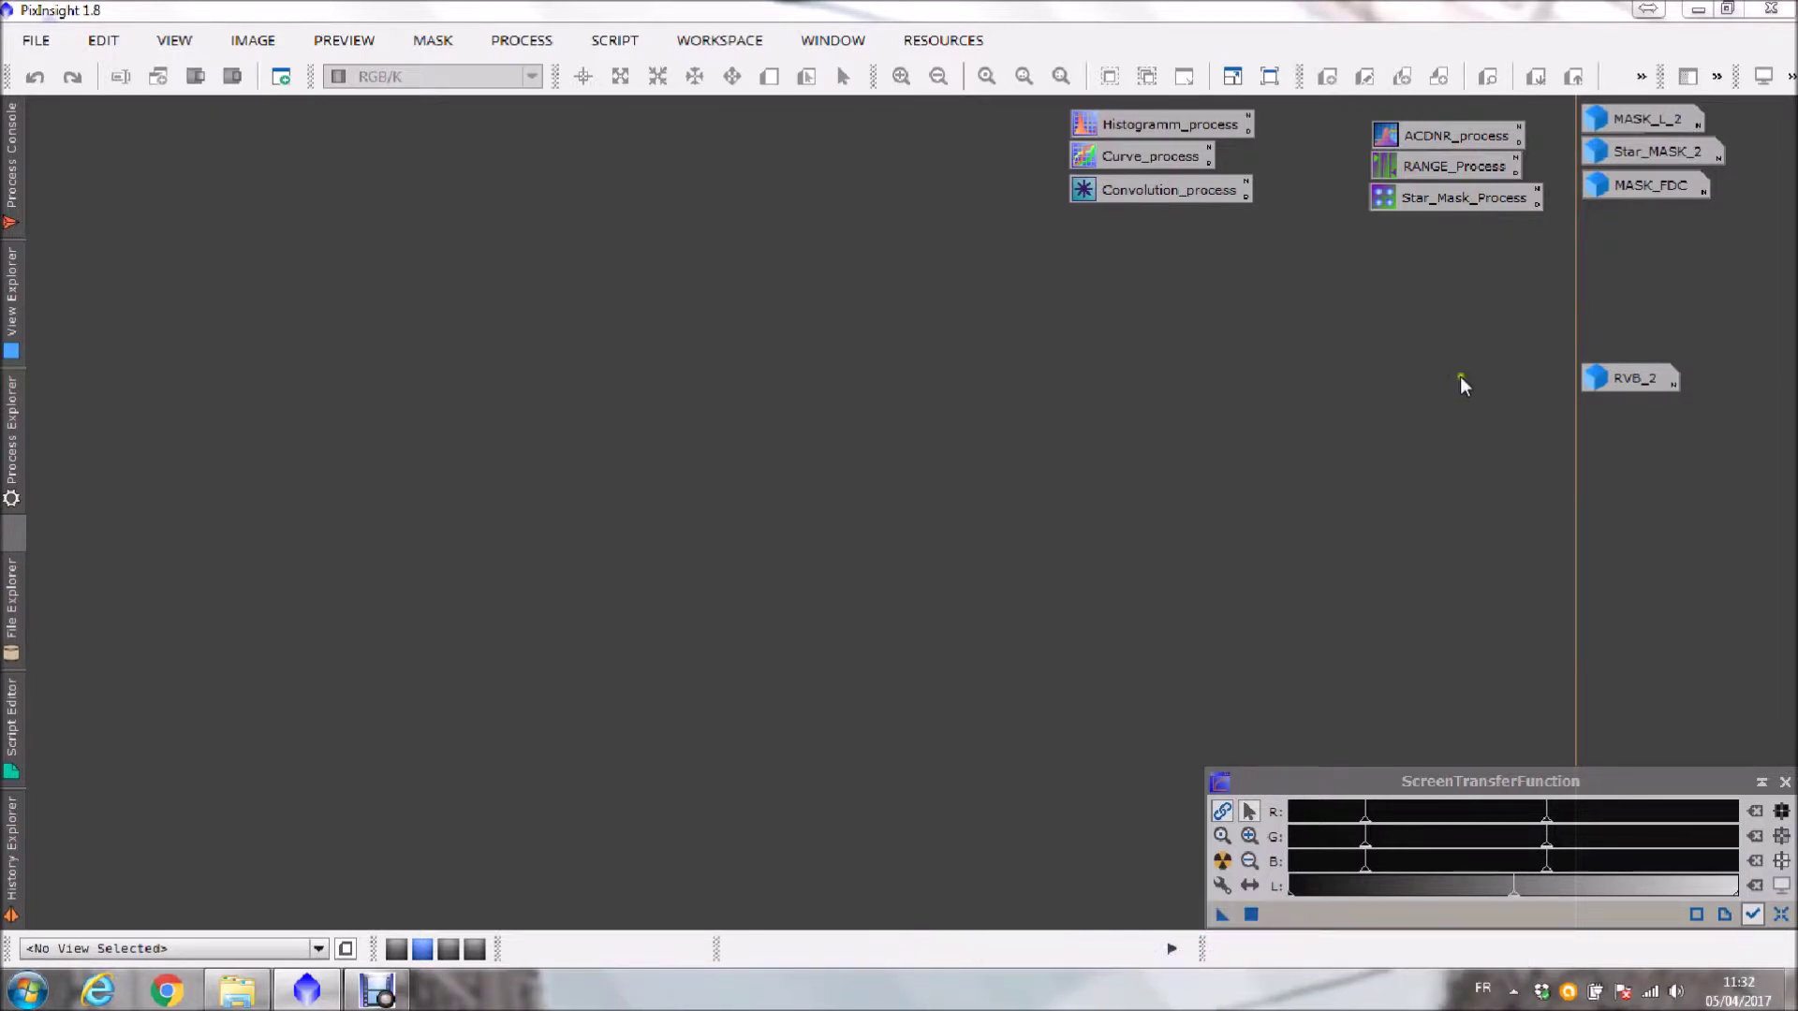
- Open the RVB_2 colour image and extract its lightness as a separate grayscale image shown full-size
double_click(1632, 372)
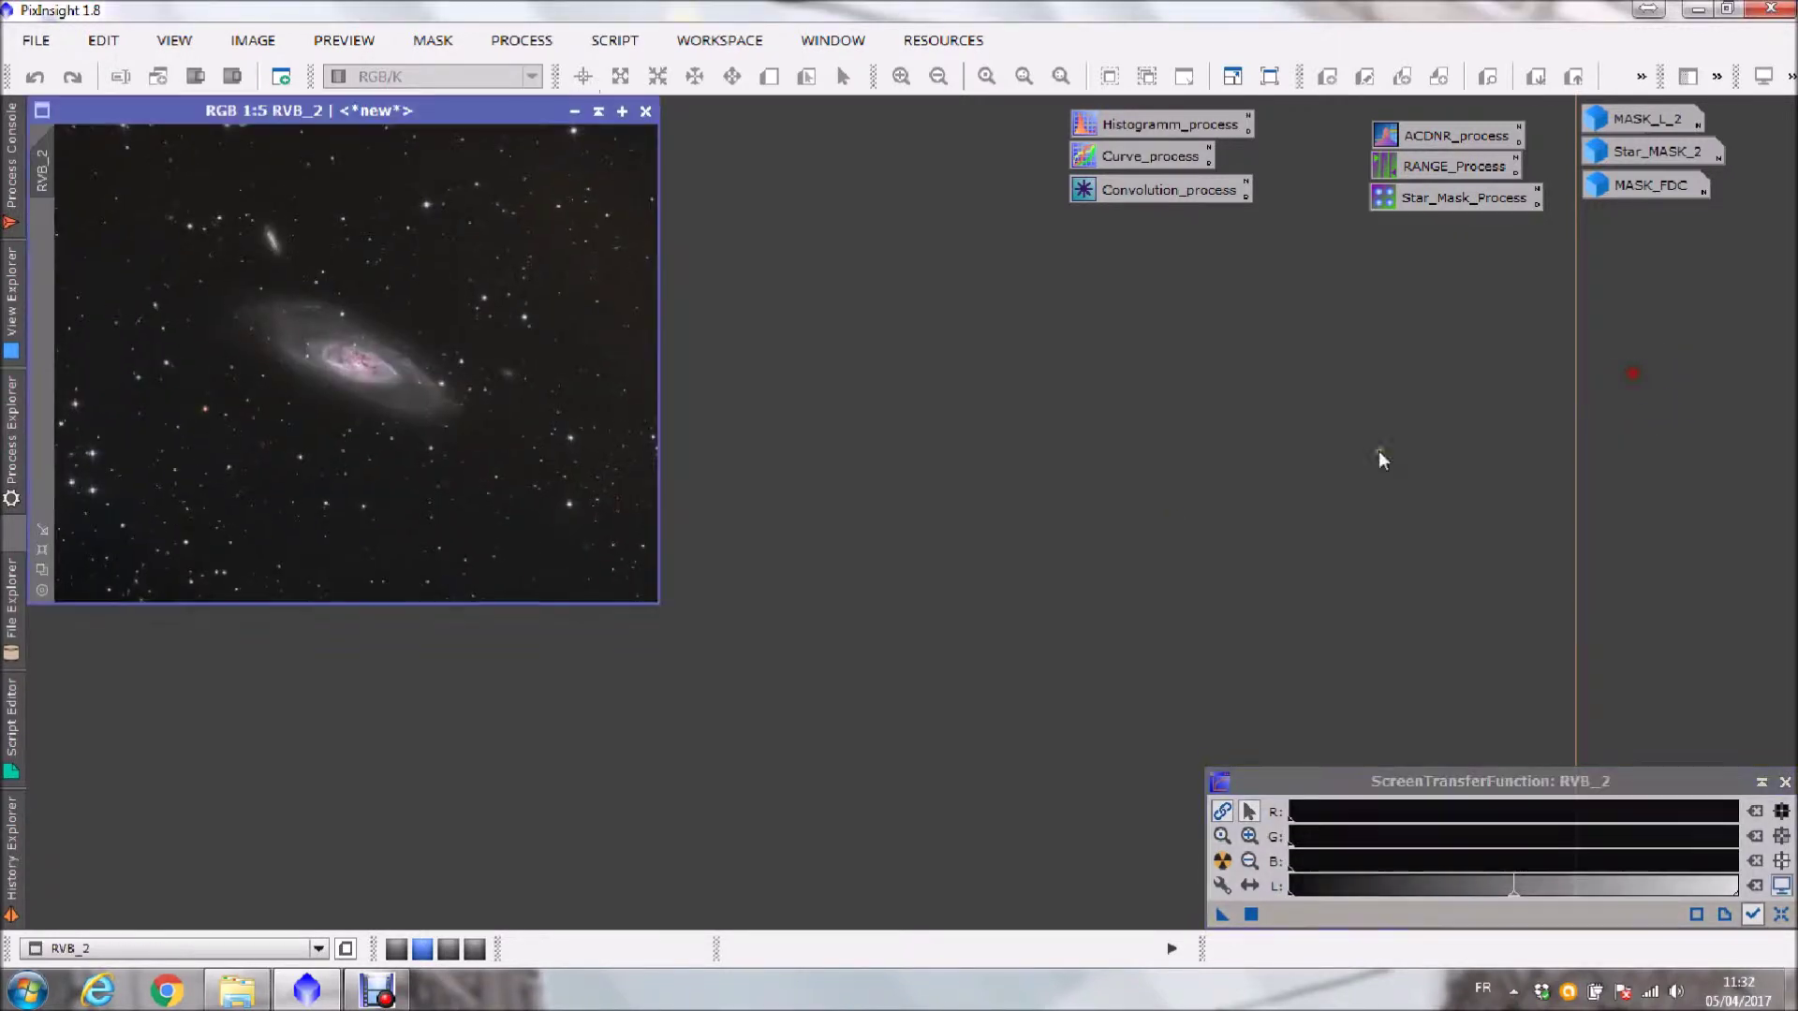
double_click(463, 108)
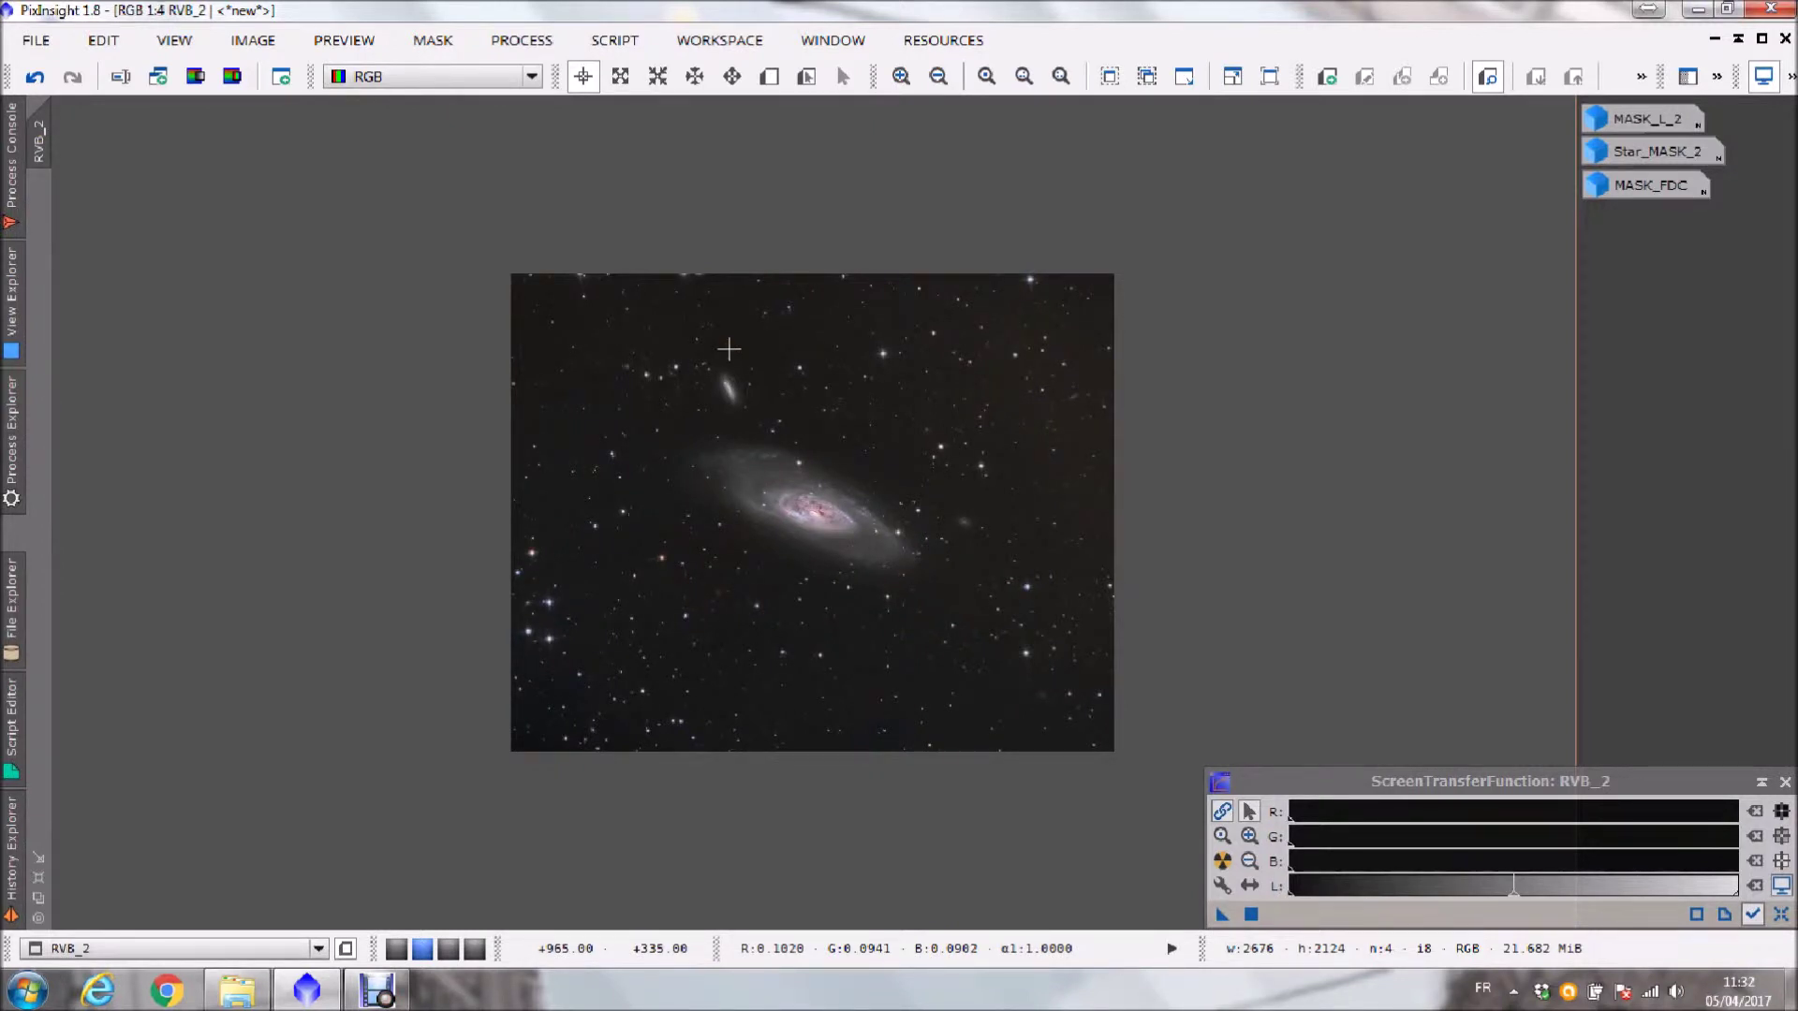
scroll(729, 349, "up", 1)
scroll(739, 344, "up", 1)
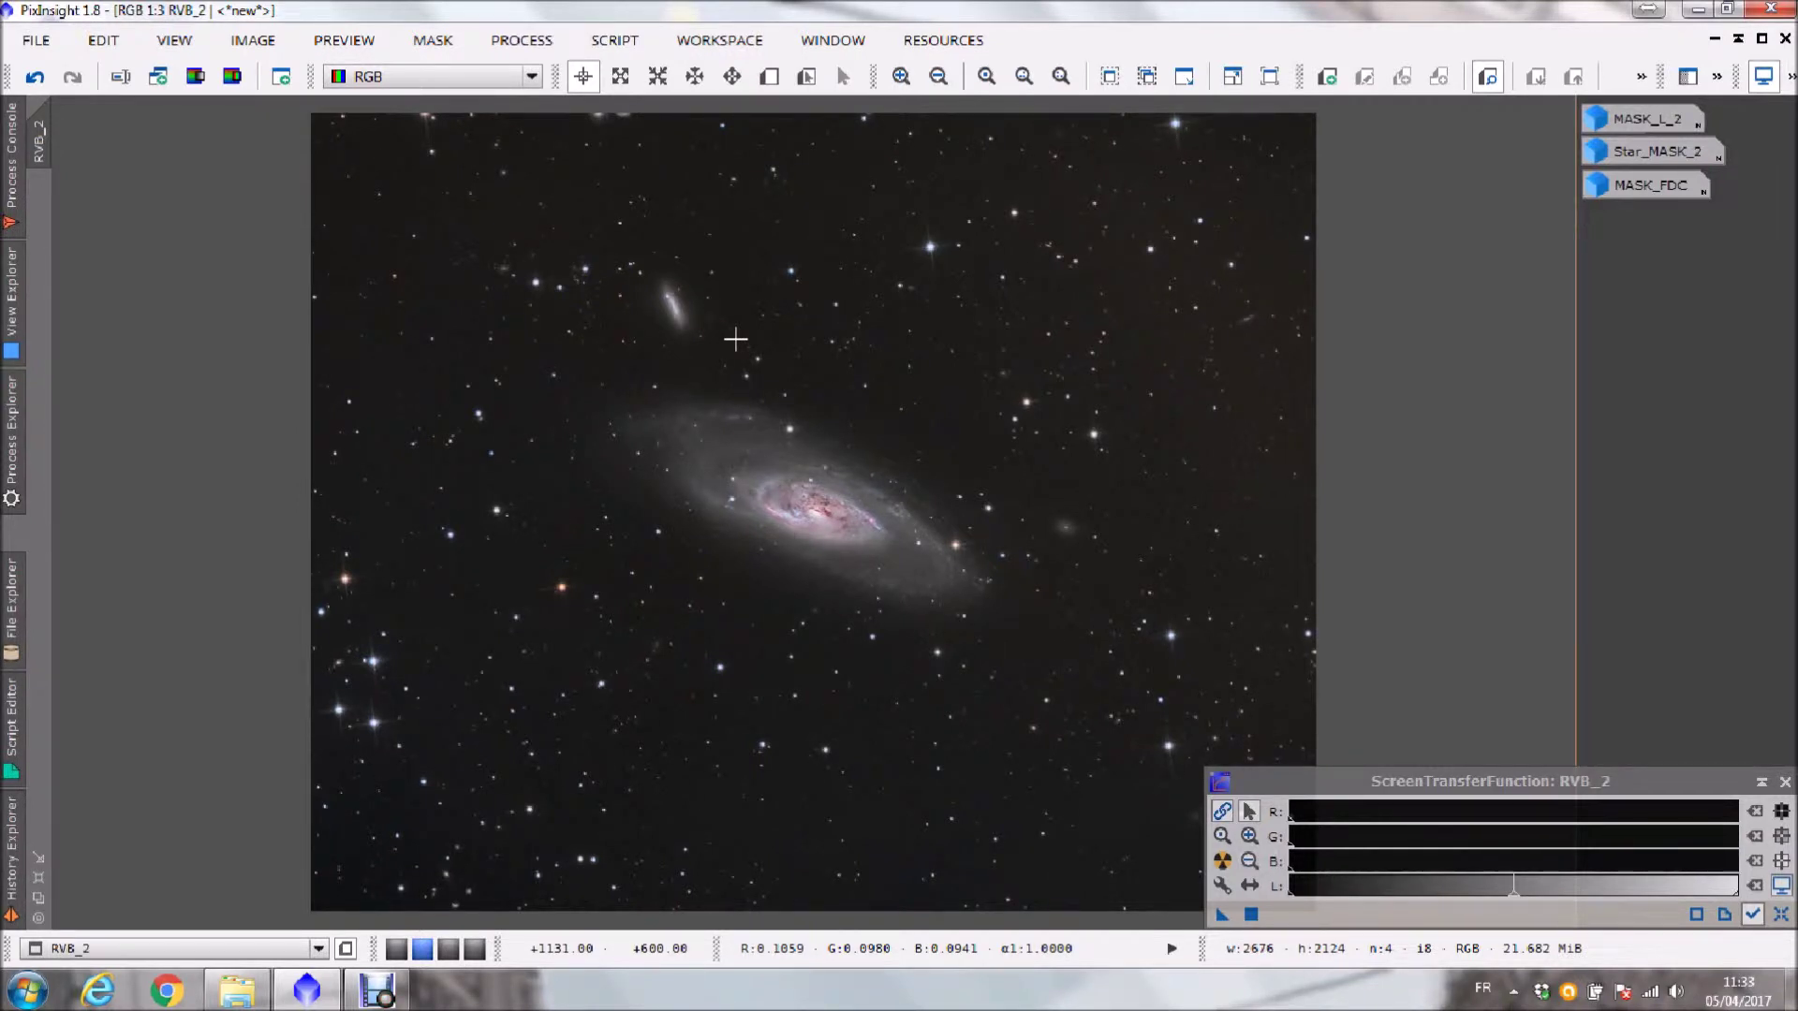
left_click(194, 76)
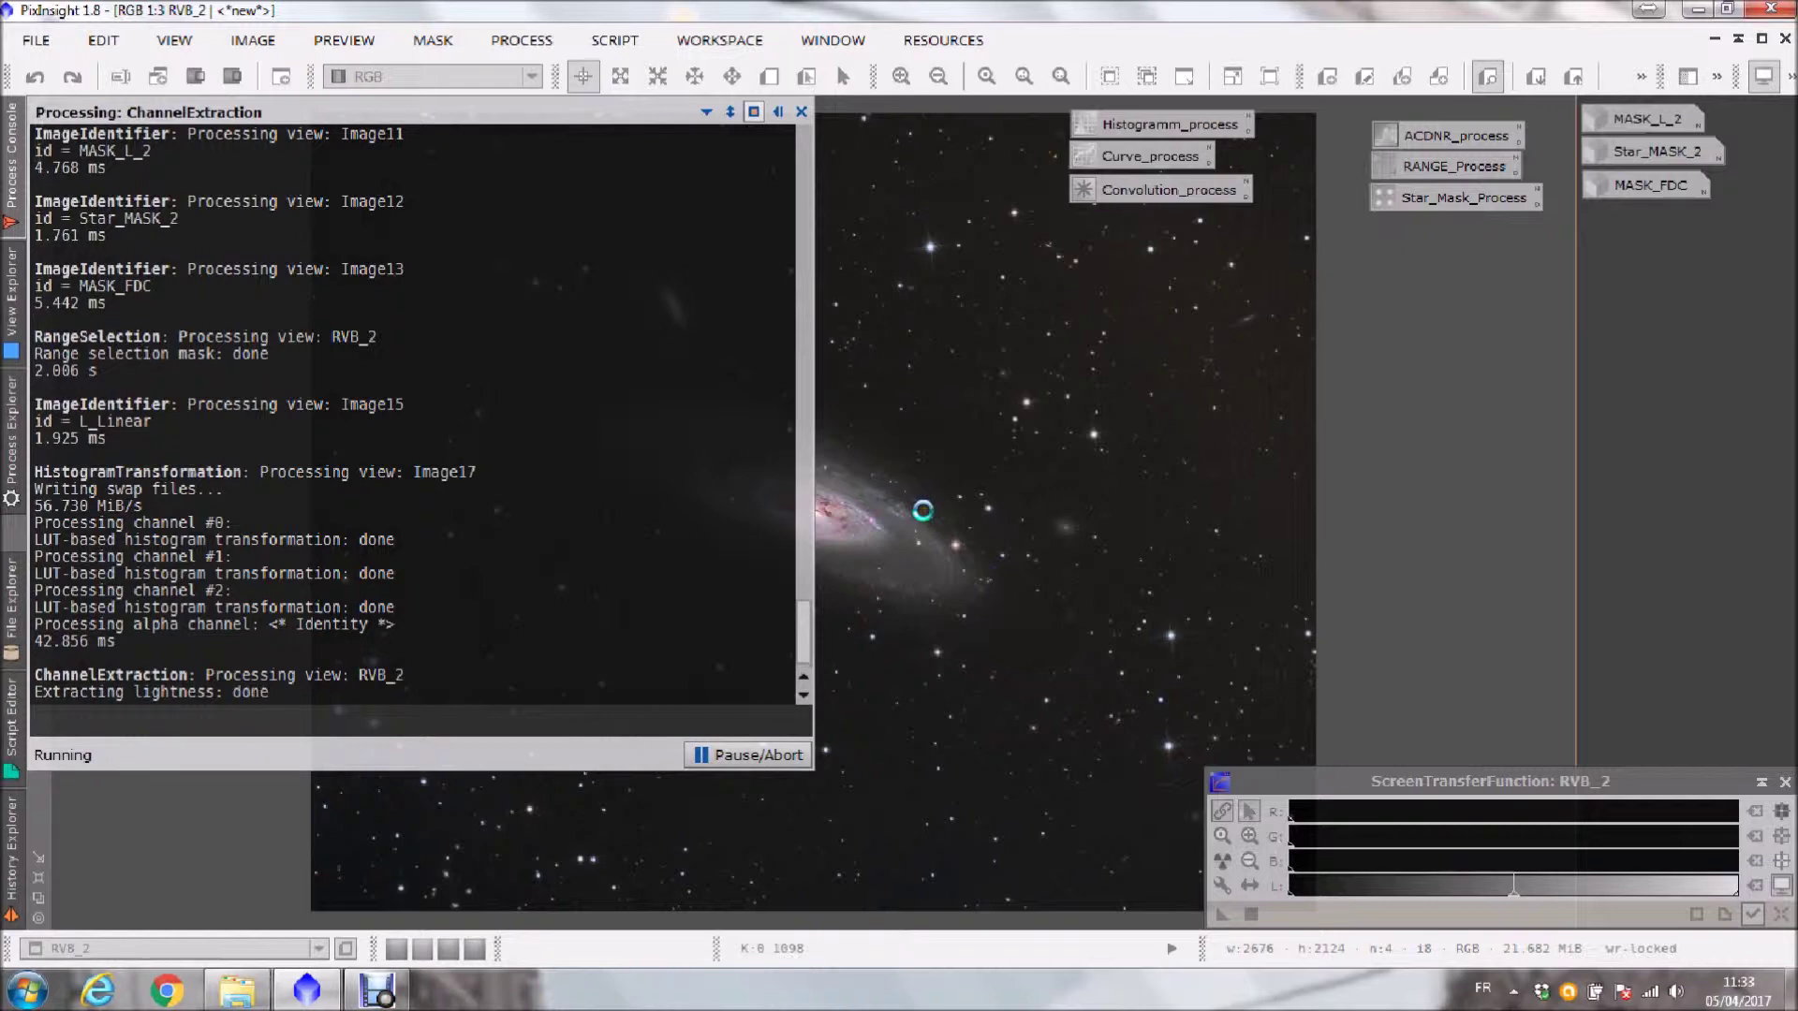
left_click_drag(792, 435, 798, 273)
double_click(798, 275)
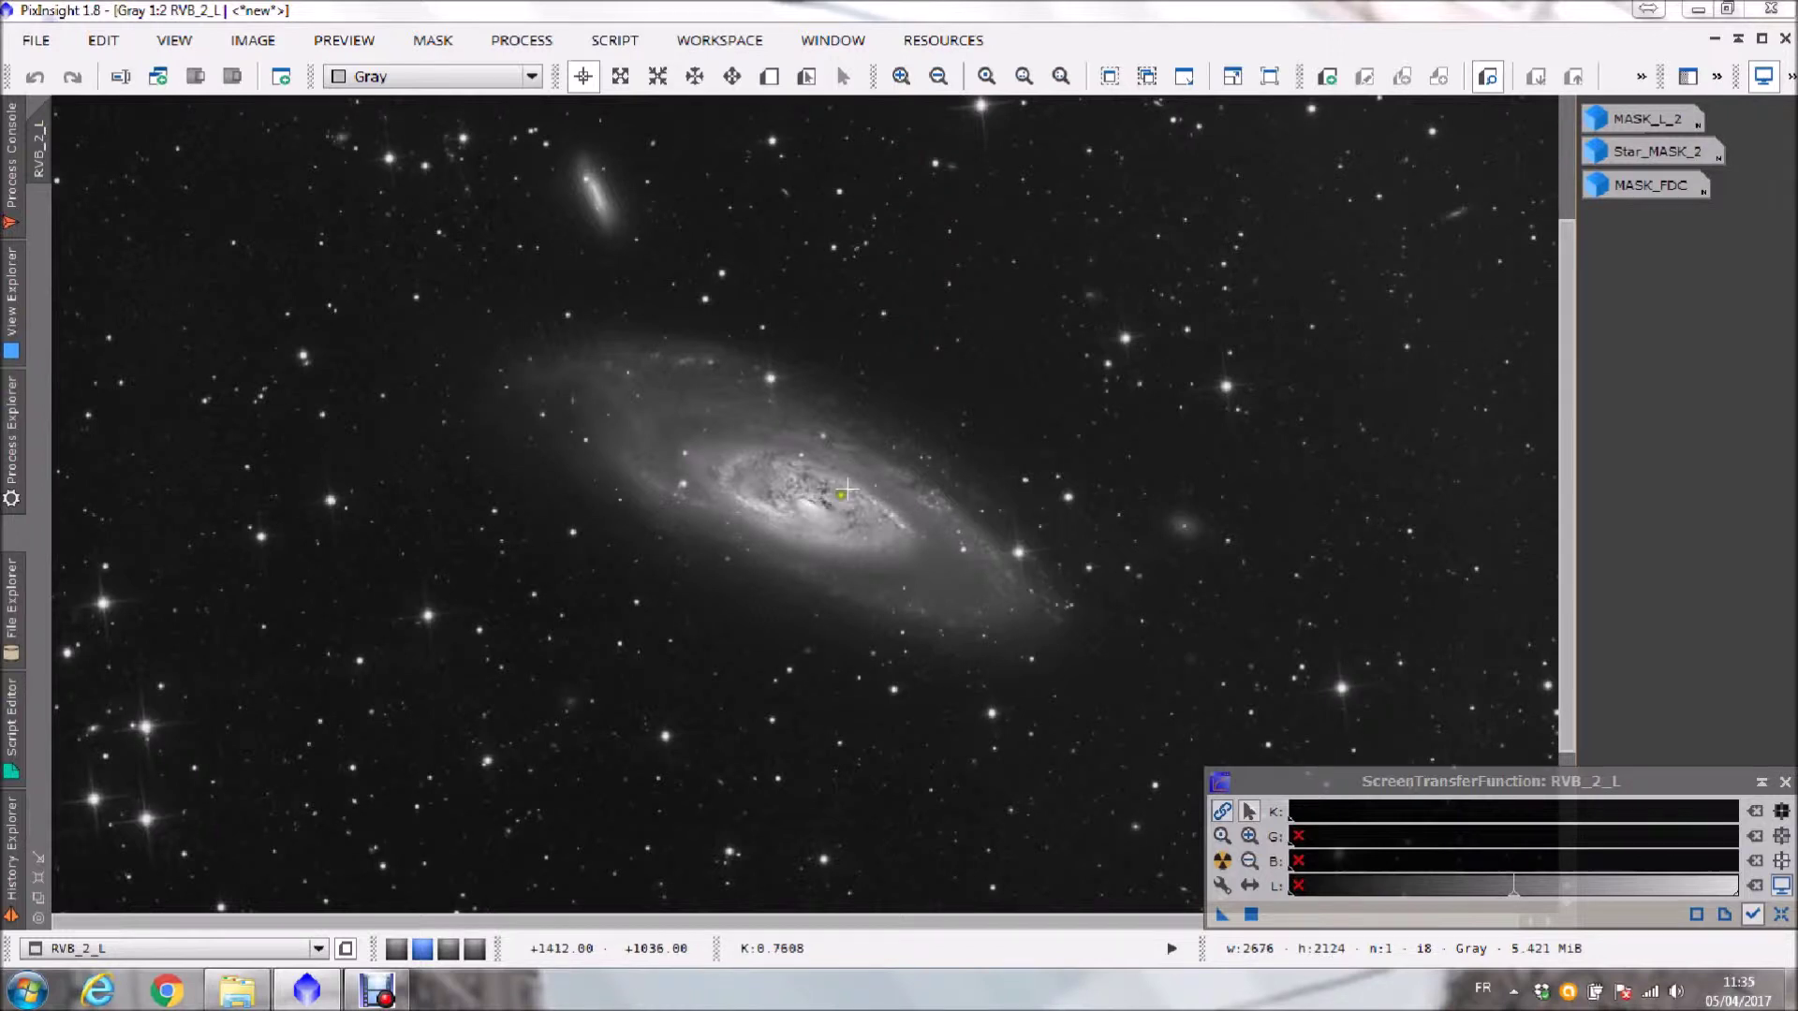
- Minimise RVB_2_L and RVB_2, placing the RVB_2_L icon below MASK_FDC and the MASK_L_2 icon beneath it
left_click(1712, 40)
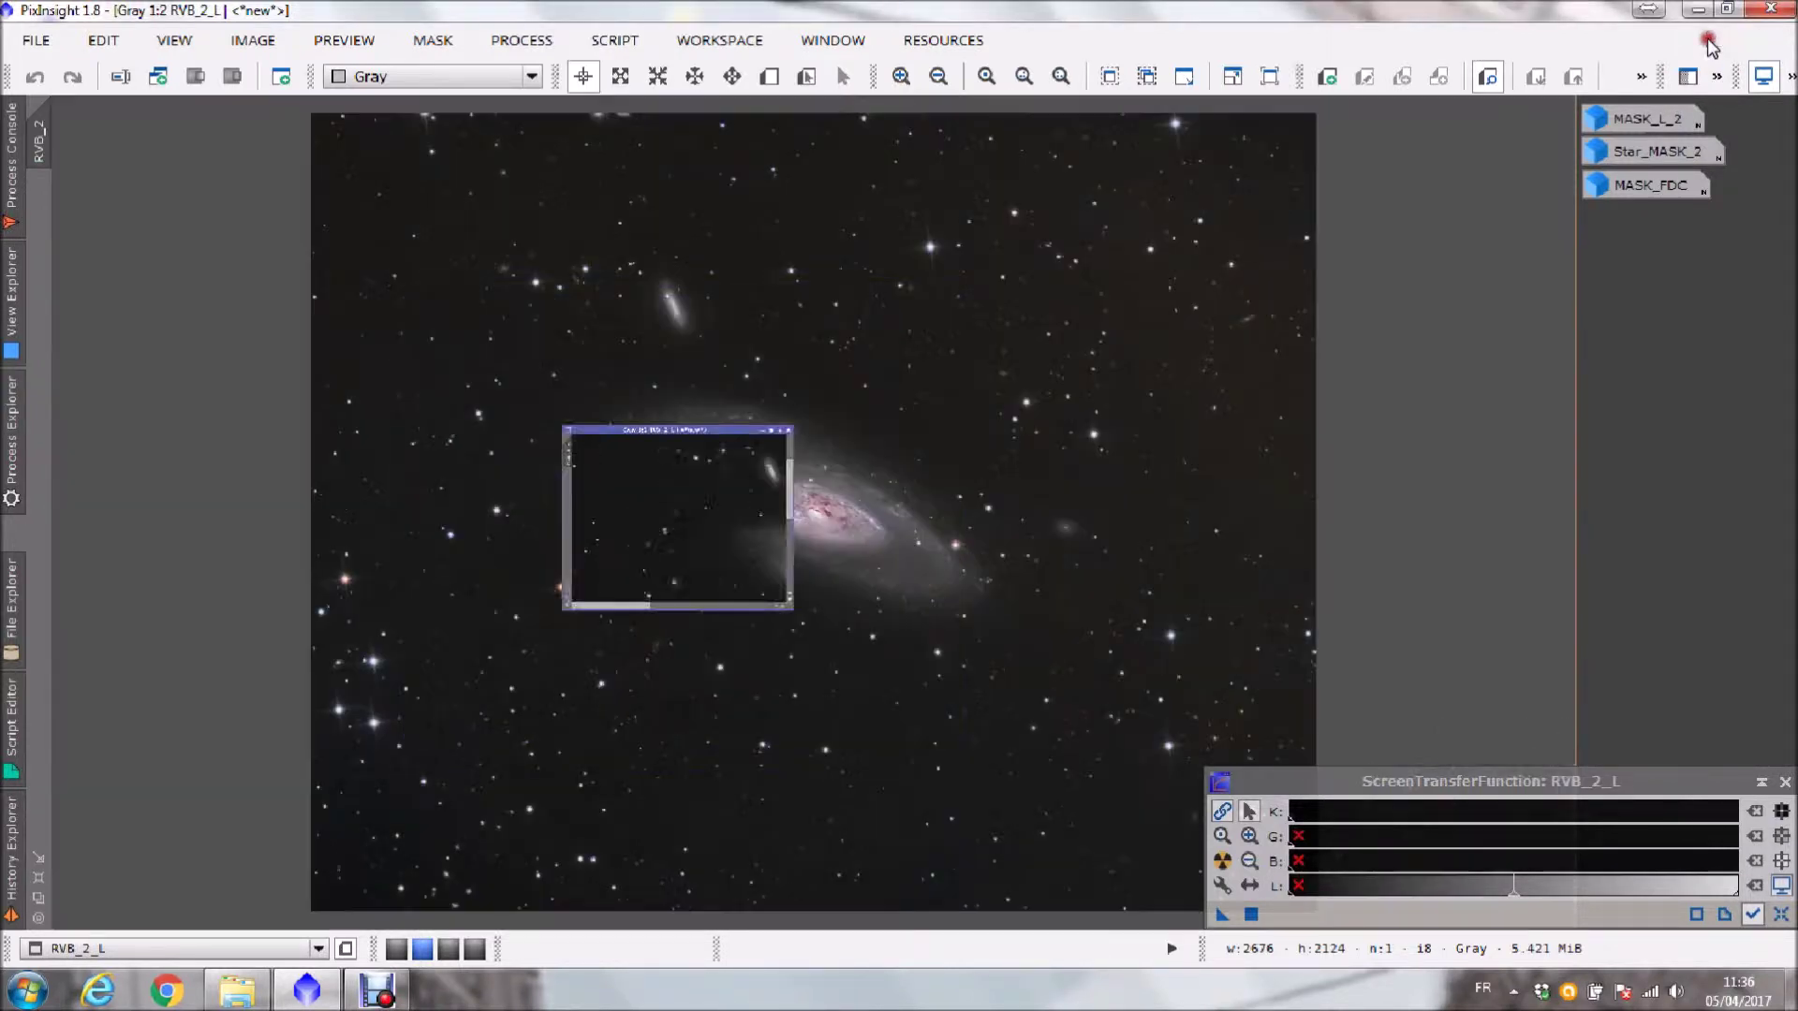
left_click_drag(725, 540, 1634, 238)
left_click(1713, 41)
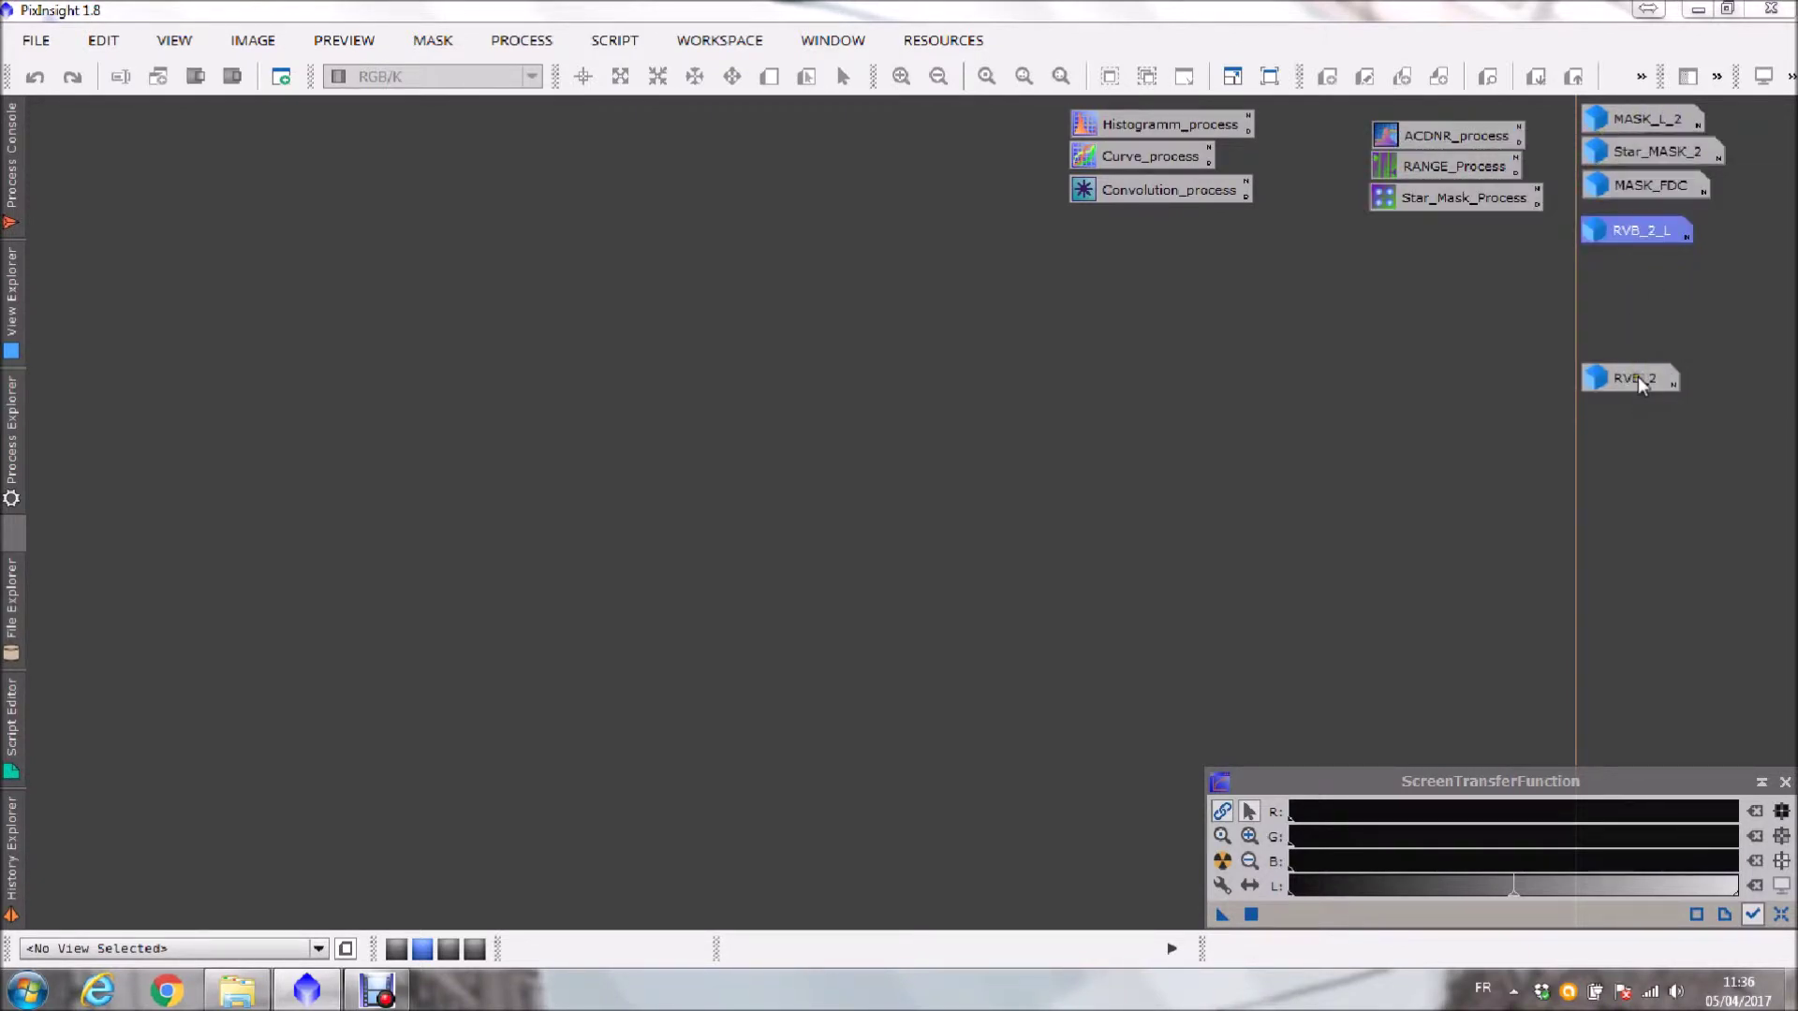
mouse_move(1638, 376)
left_click_drag(1651, 118, 1644, 291)
- Reset the screen stretch of the L image and duplicate the image, minimising the original
double_click(1605, 121)
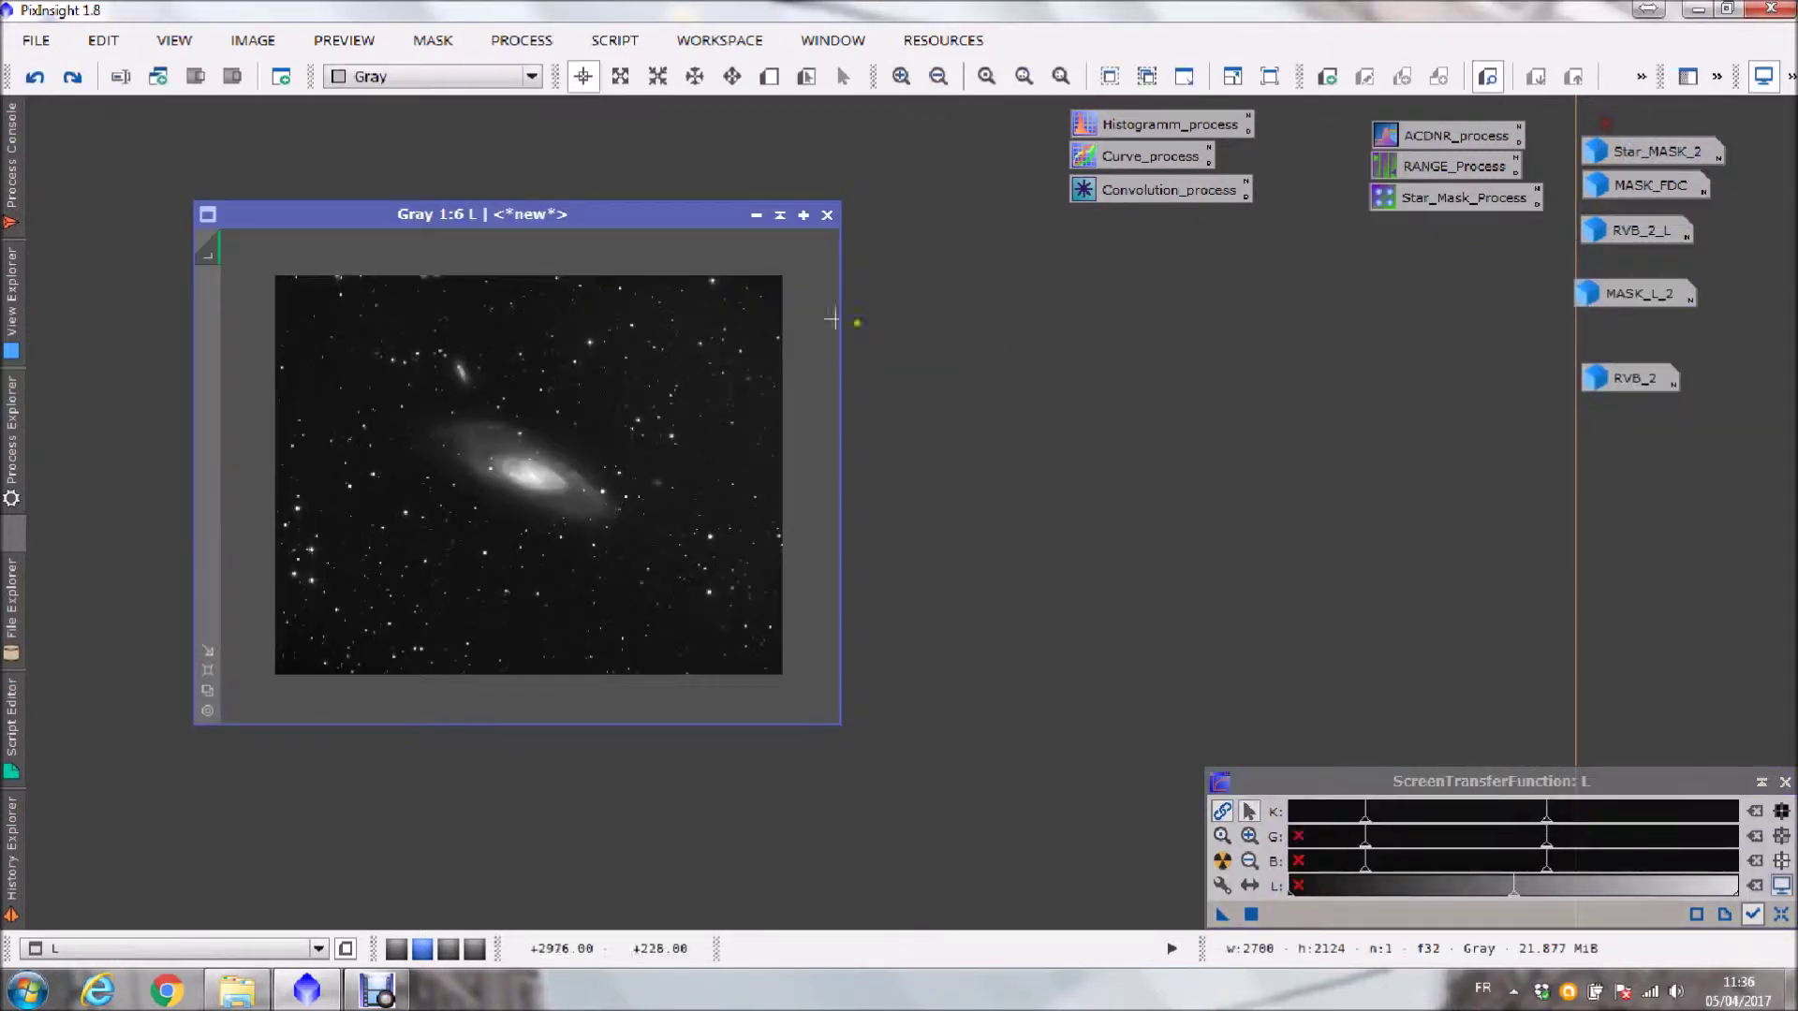
double_click(682, 214)
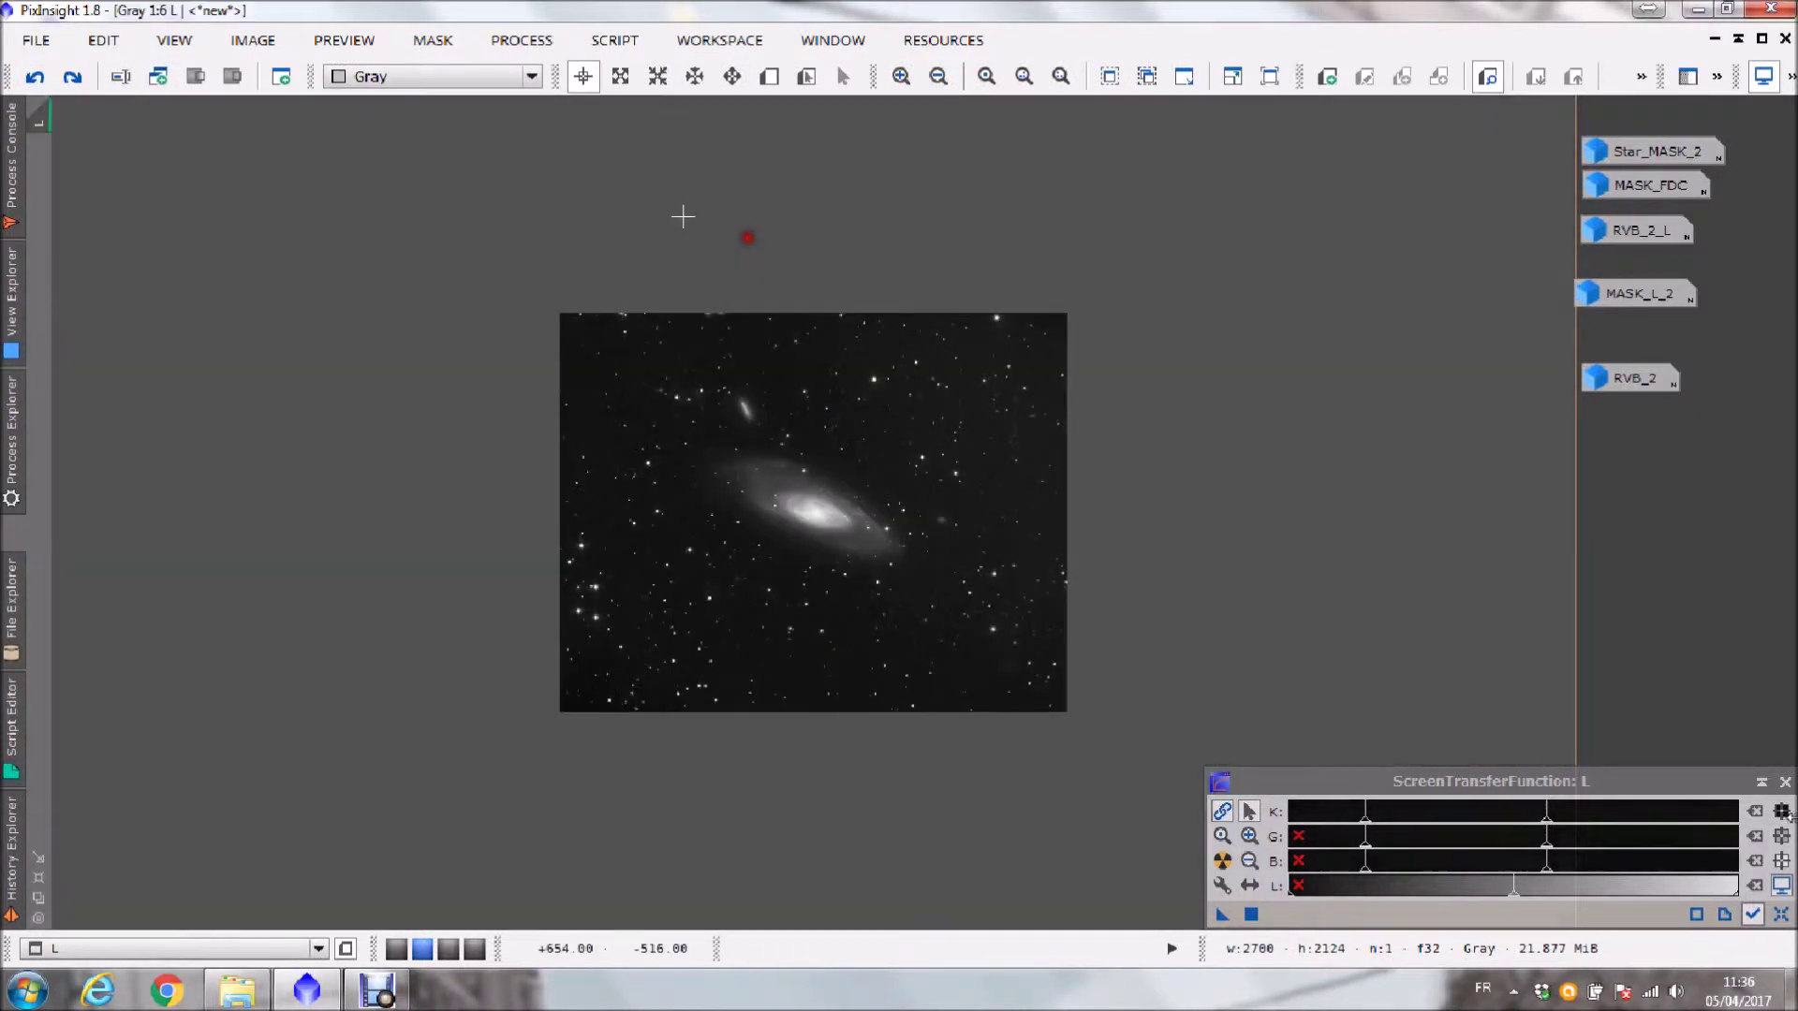
left_click(1782, 913)
scroll(722, 489, "up", 1)
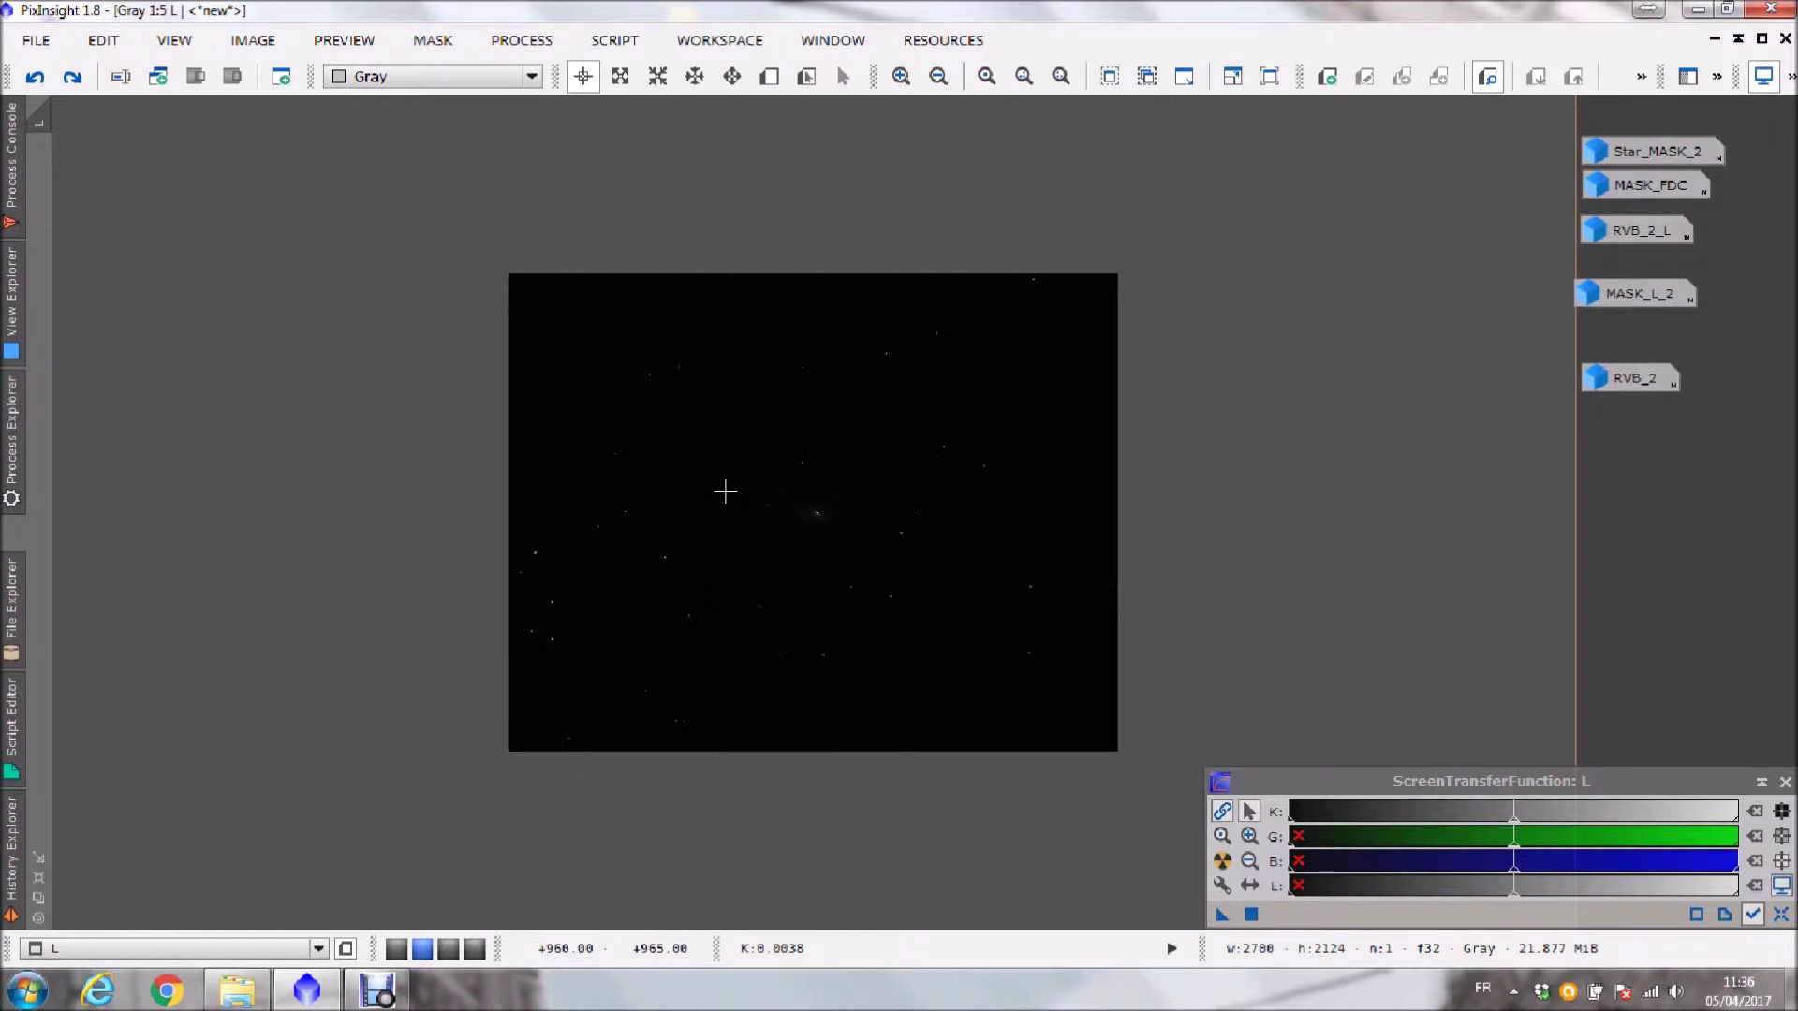
scroll(724, 490, "up", 2)
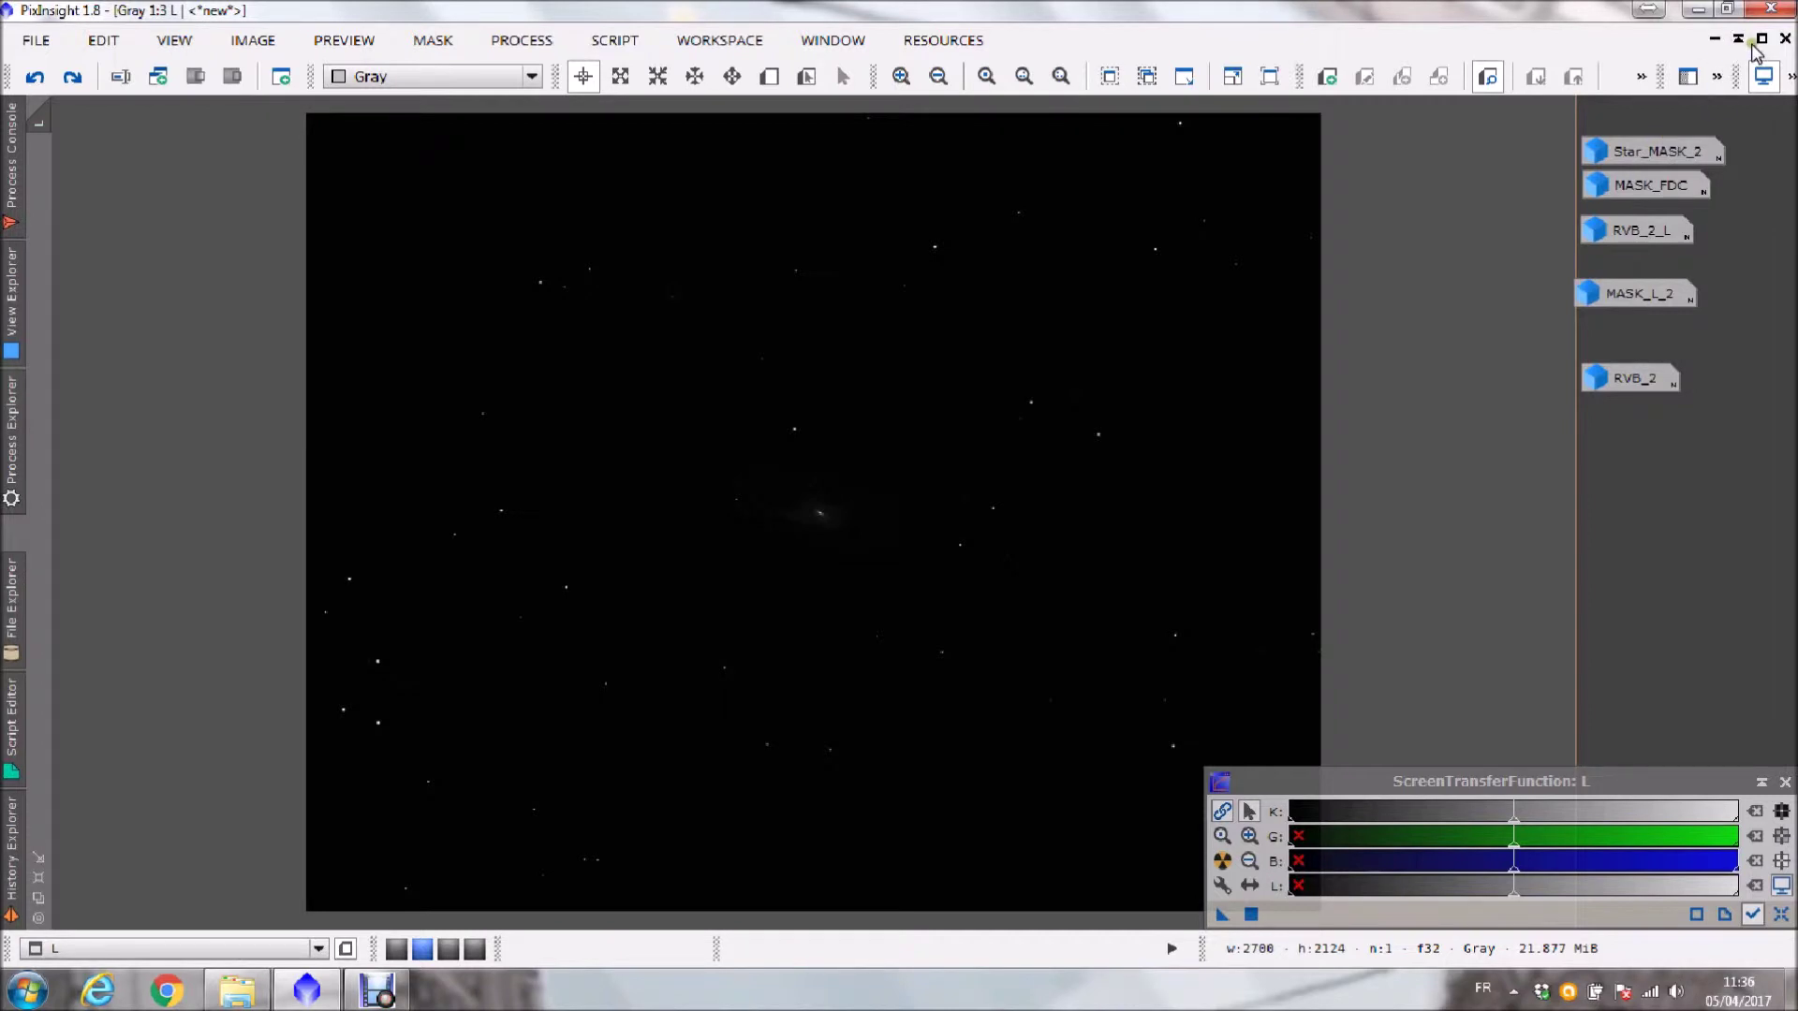
left_click_drag(154, 187, 325, 401)
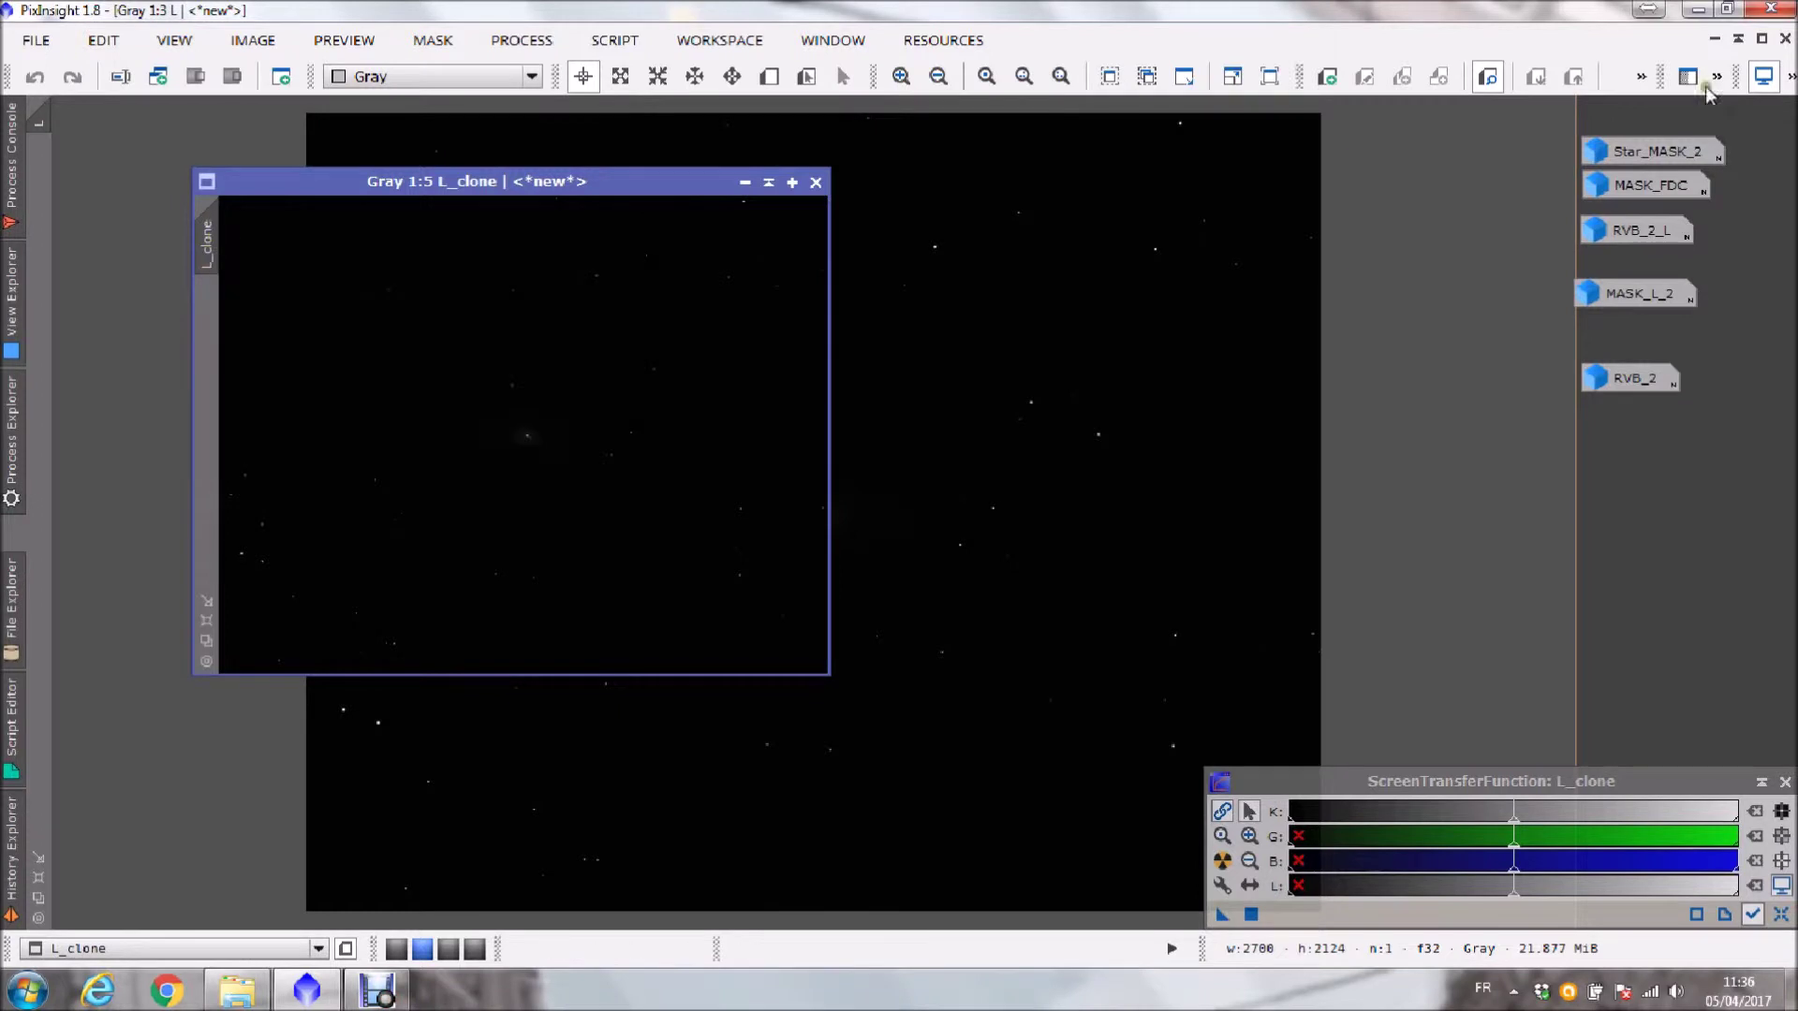
left_click(1713, 39)
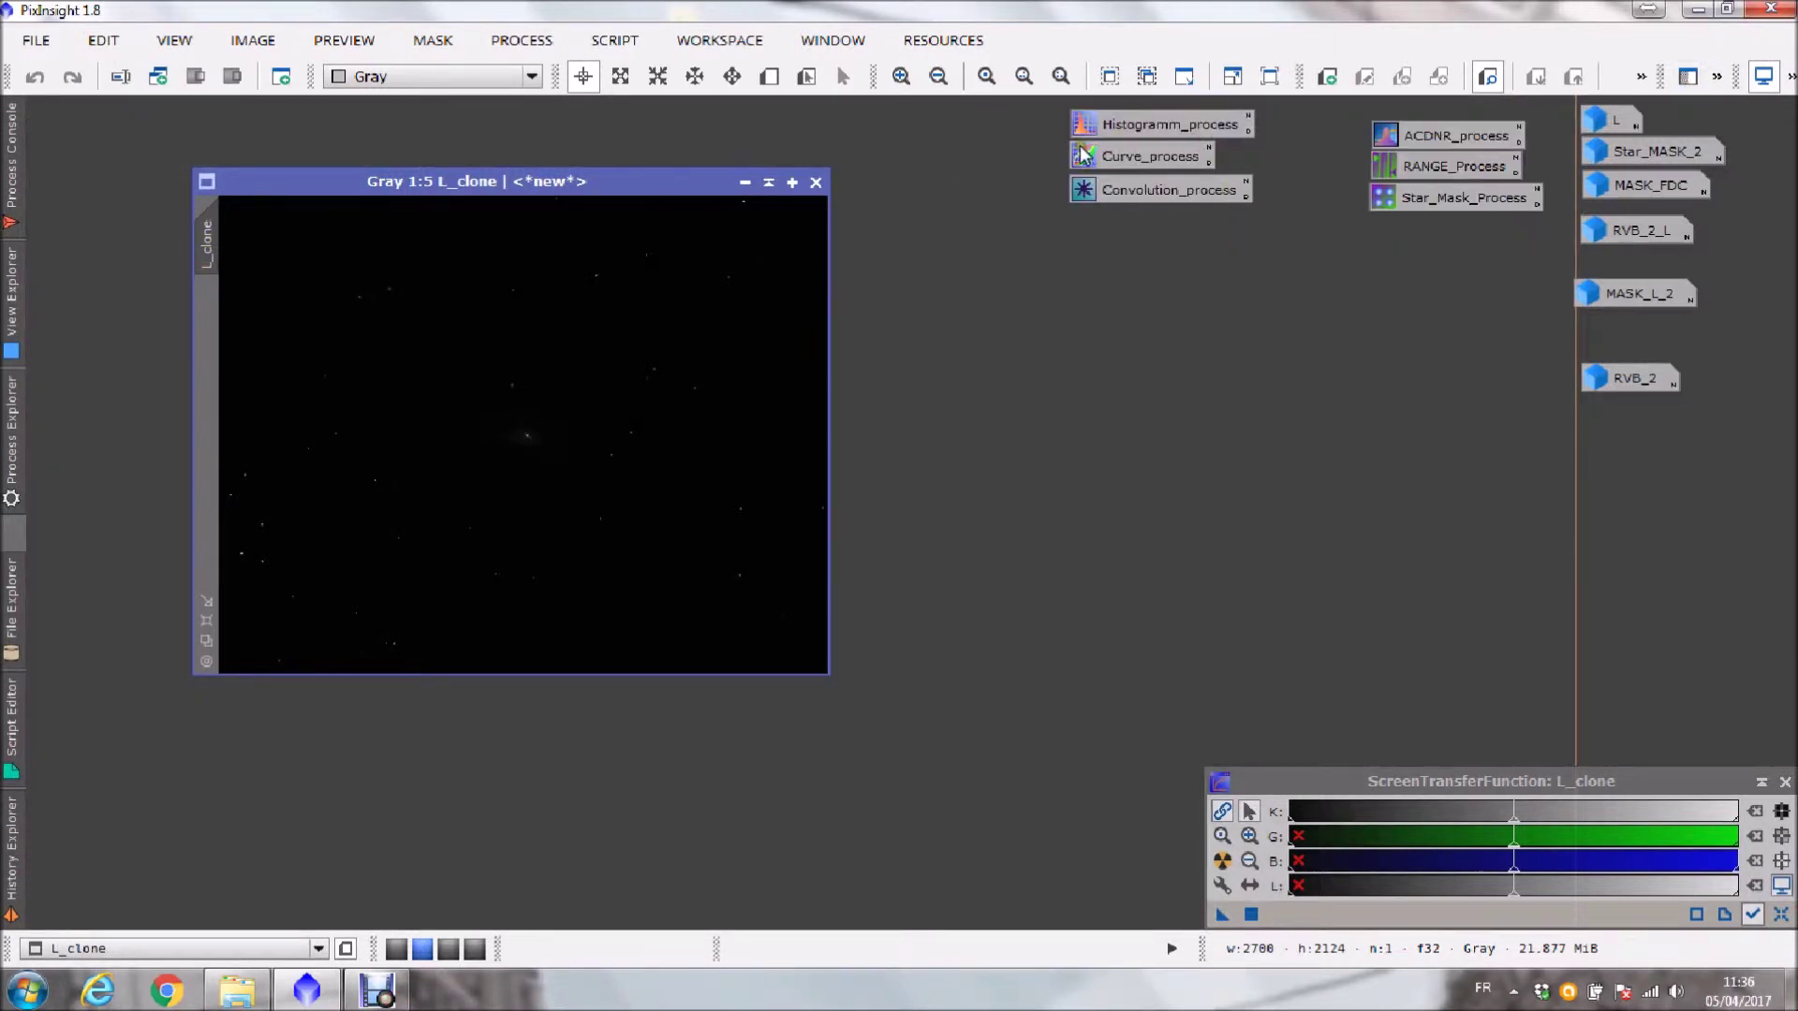
- Apply a HistogramTransformation to L_clone with the midtones at 0.05063291
double_click(1138, 127)
double_click(515, 183)
left_click(1706, 795)
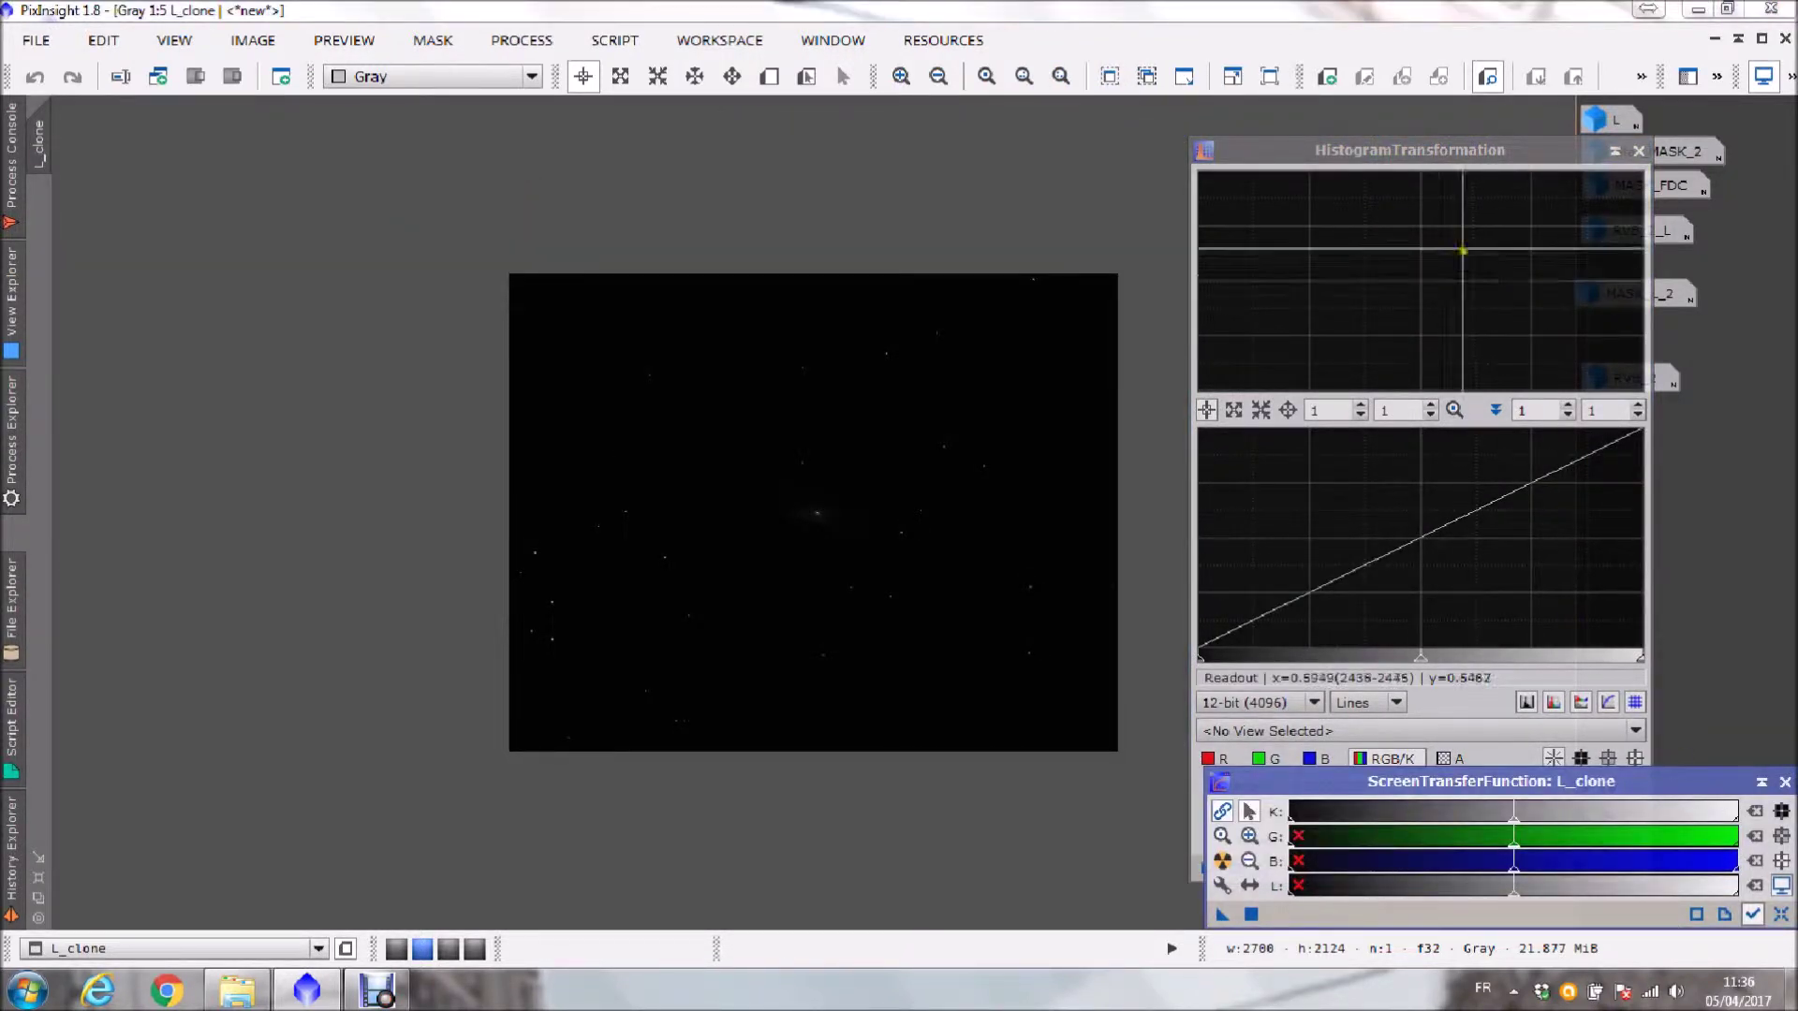
left_click(1430, 140)
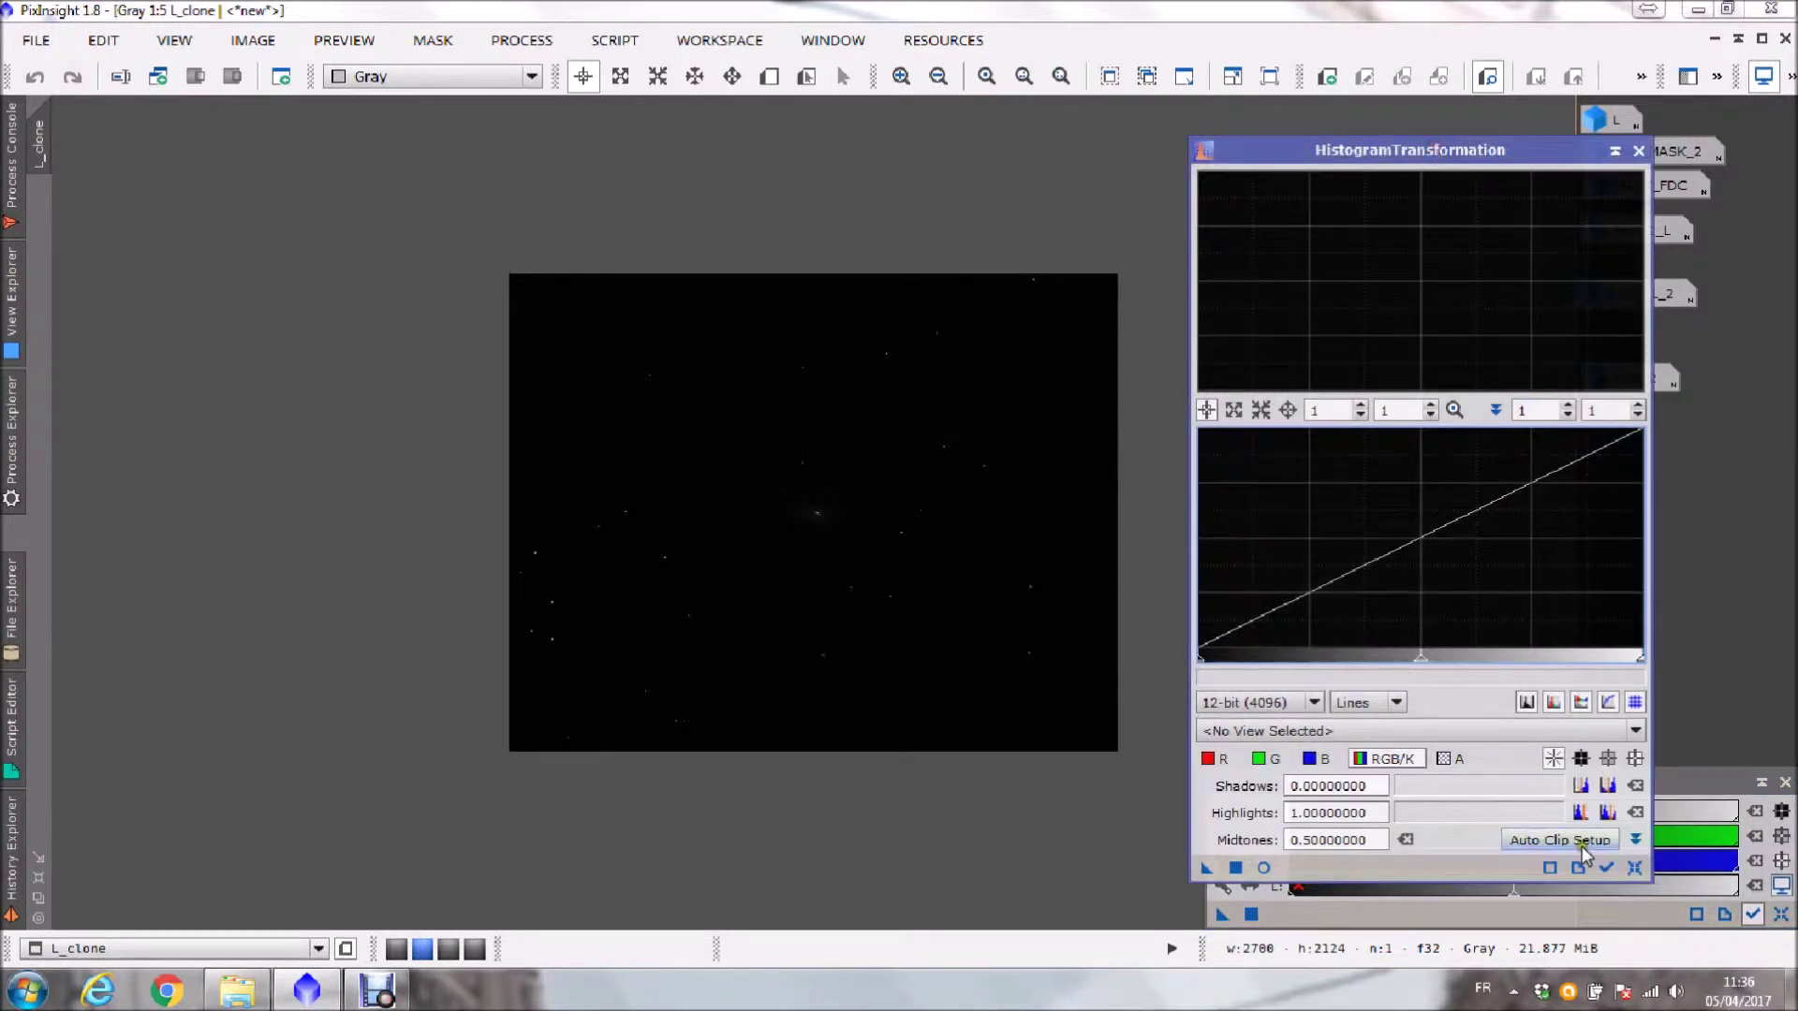
left_click(1603, 866)
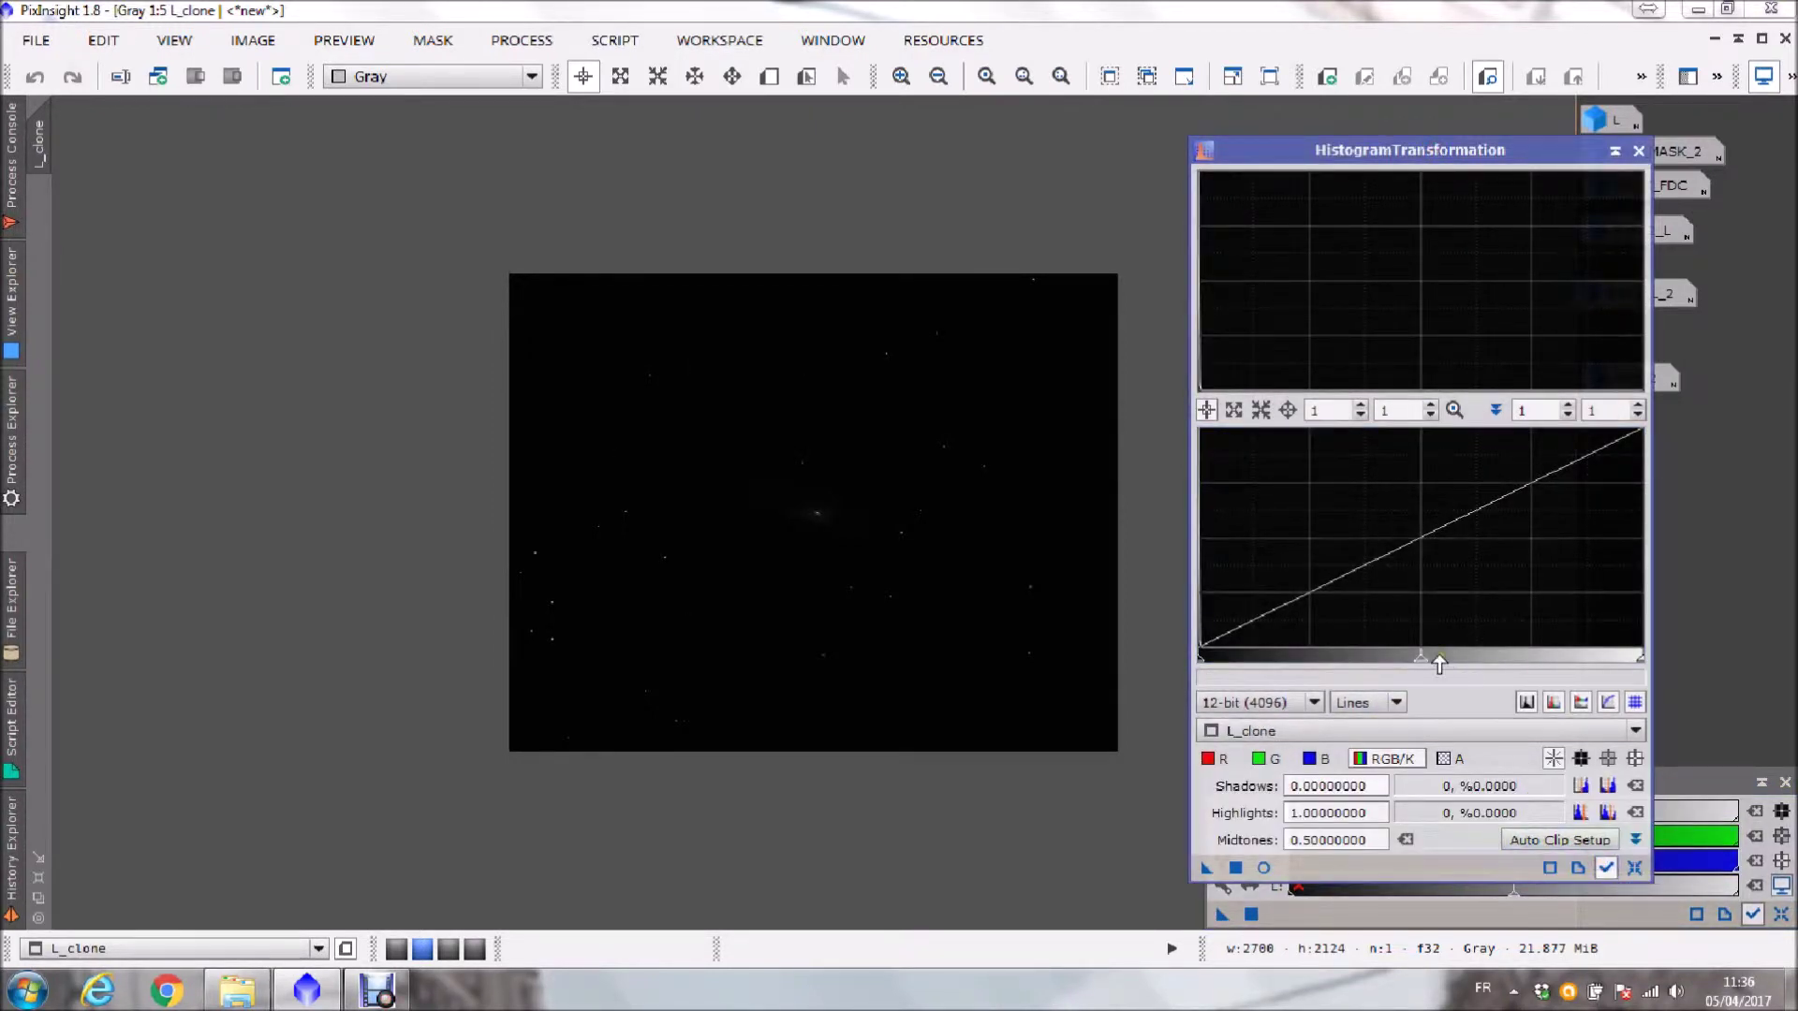
left_click_drag(1418, 664, 1218, 666)
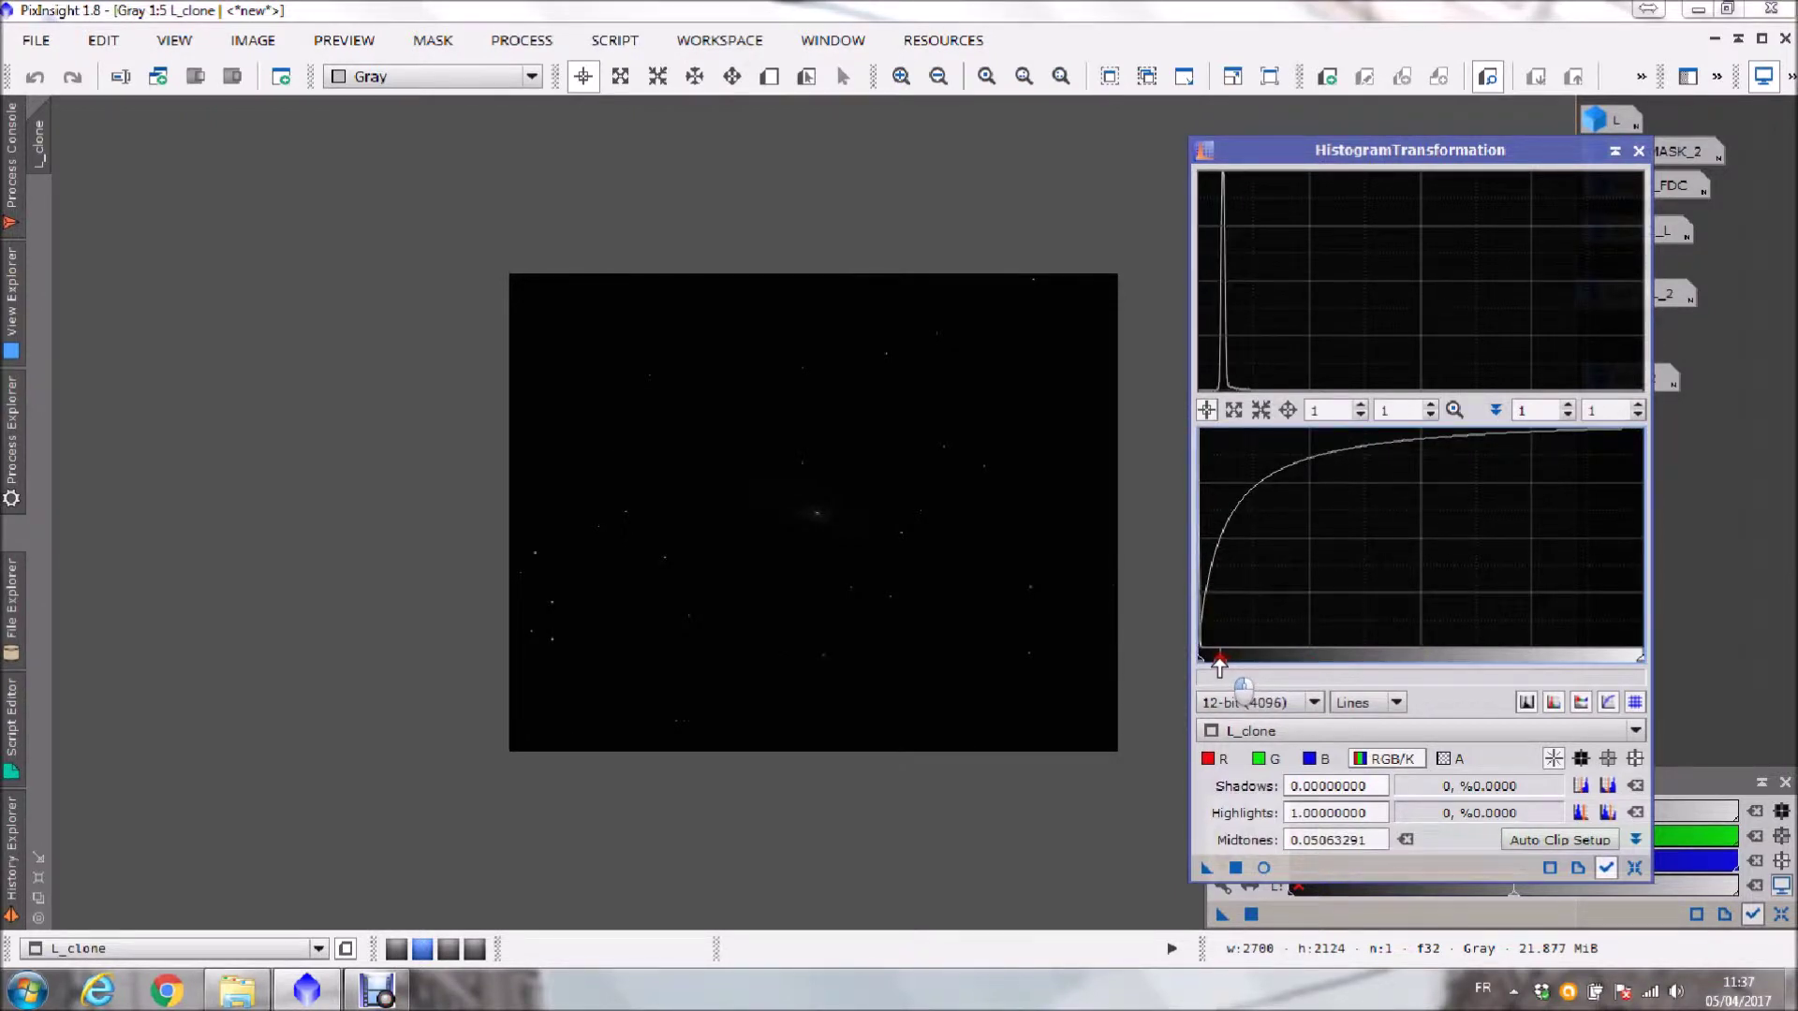
left_click(1235, 867)
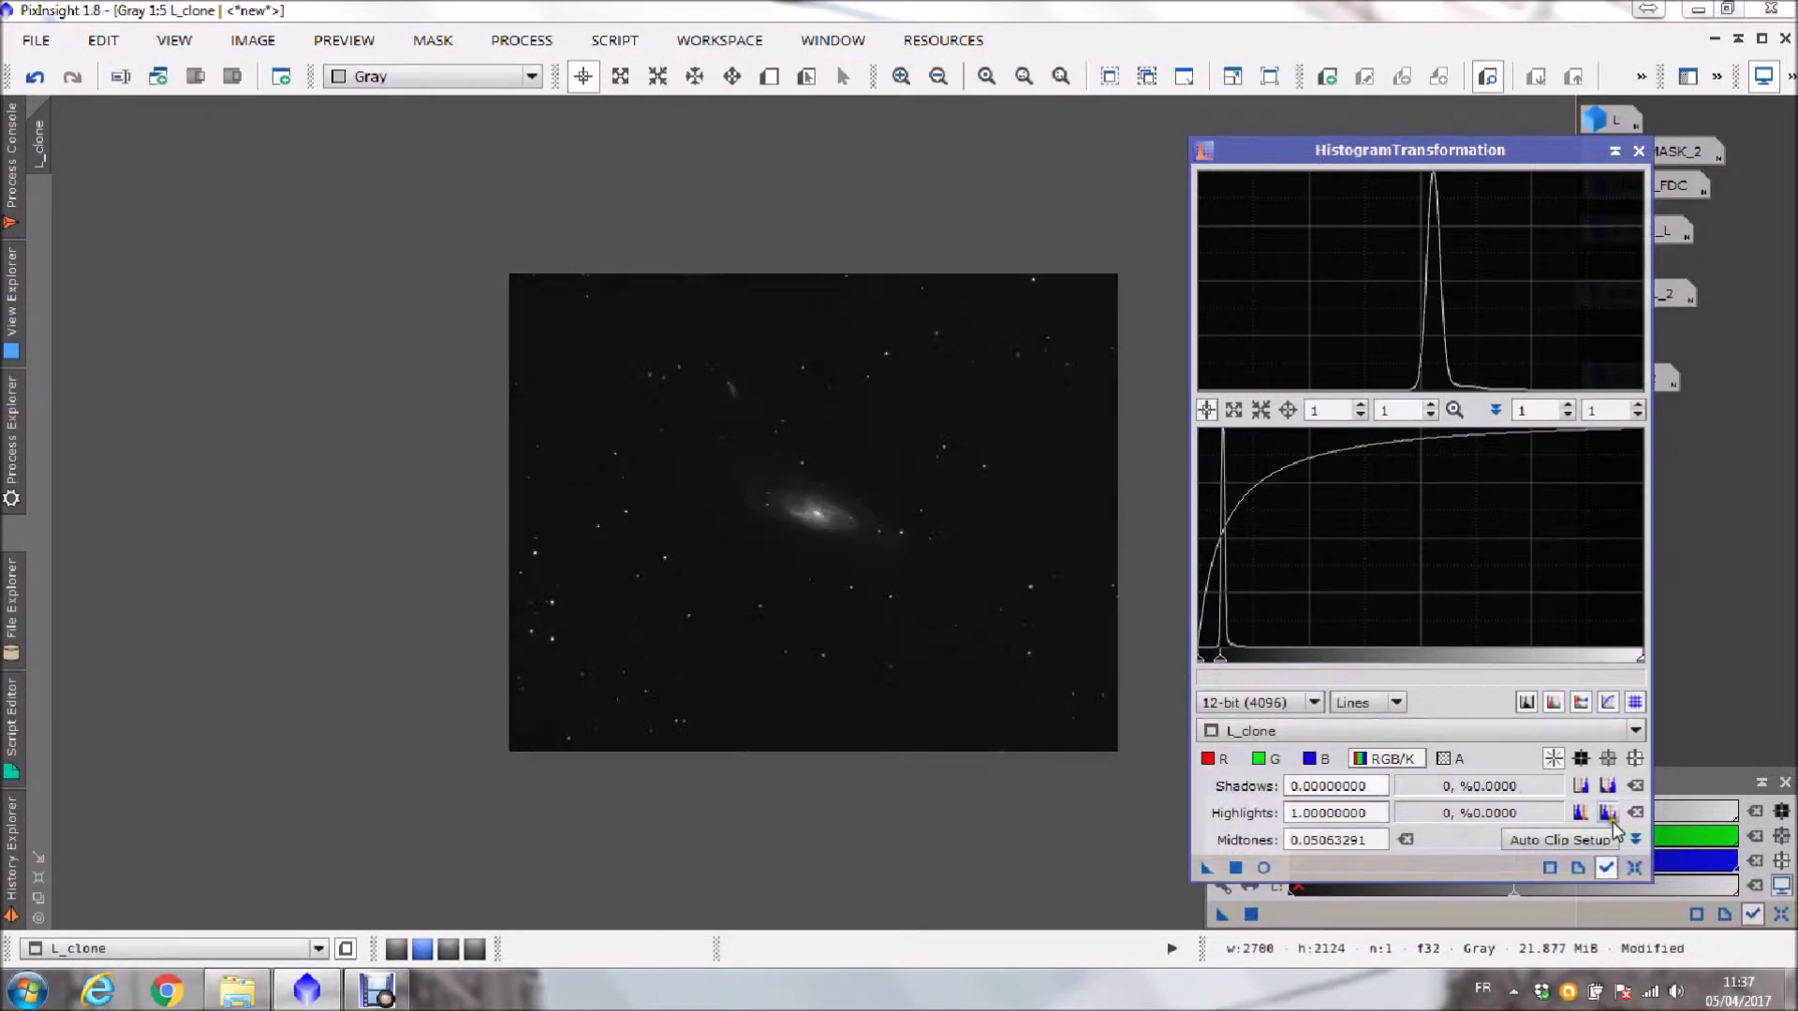
- Reset the histogram settings and stretch L_clone again with shadows 0.02531646 and midtones 0.13164557
left_click(1635, 867)
left_click_drag(1402, 663, 1207, 663)
left_click(1228, 867)
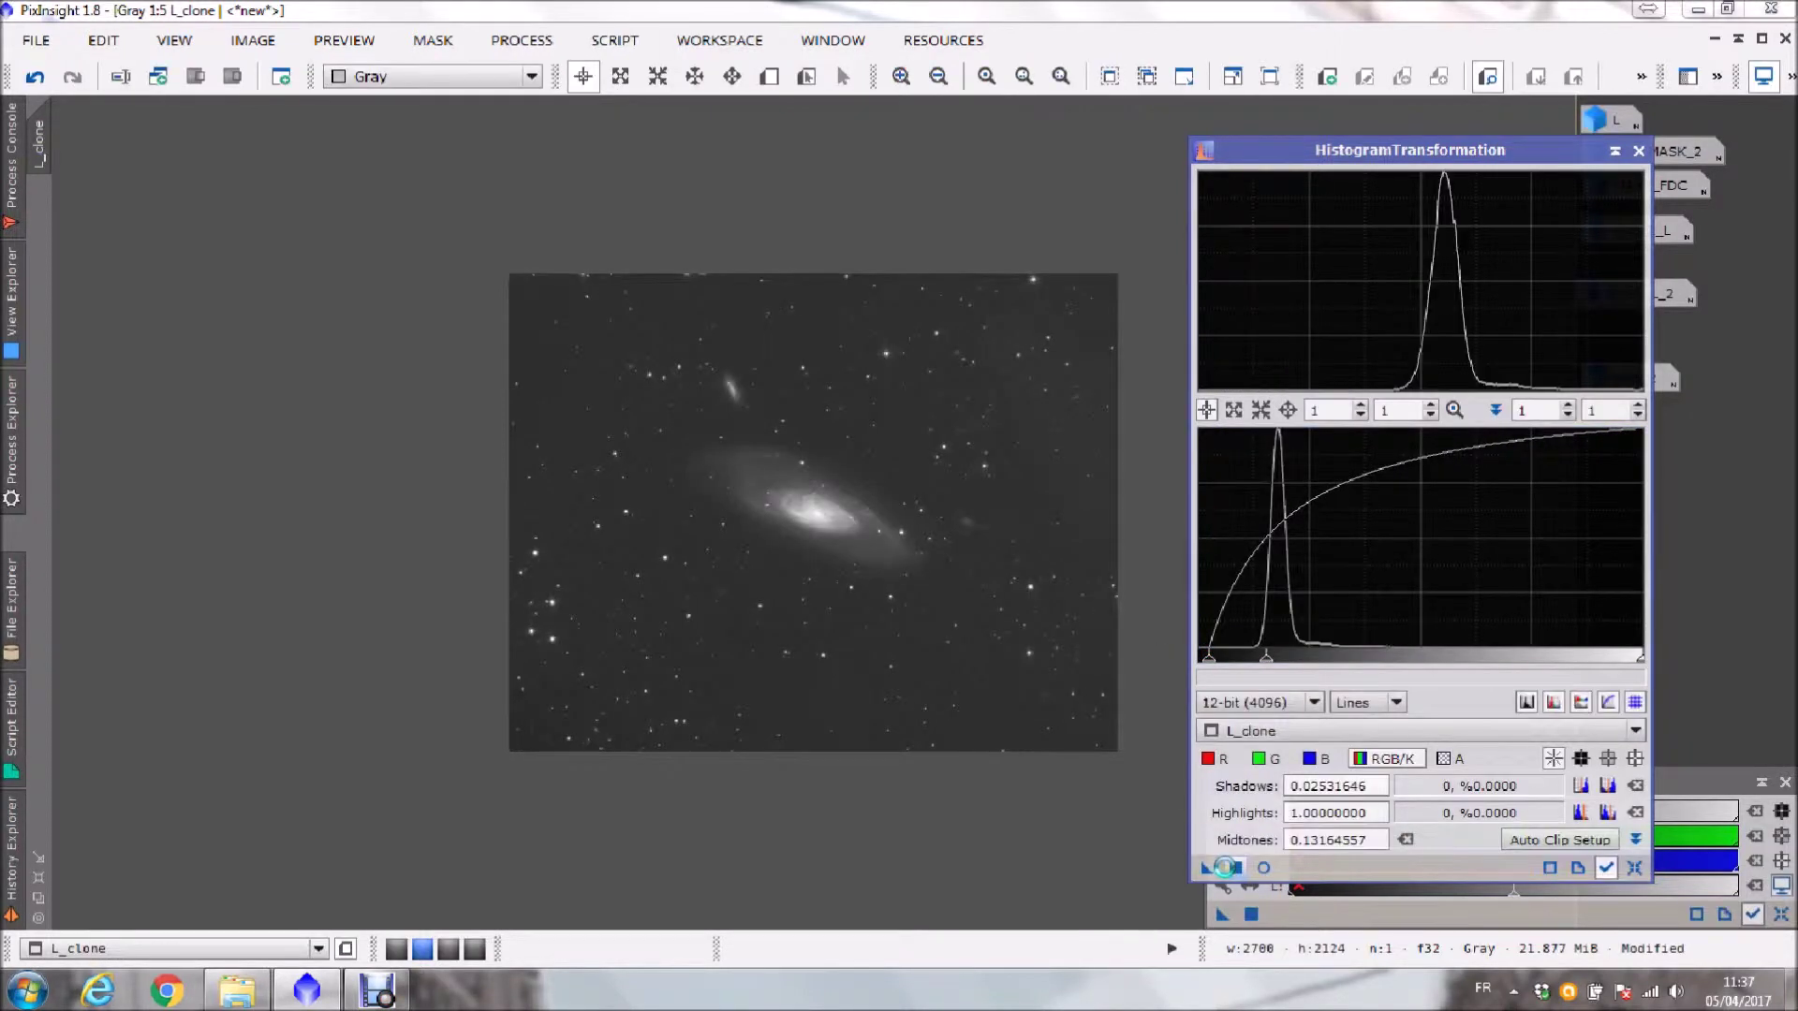
- Reset the histogram settings, enable the real-time preview, and darken L_clone's background with shadows at 0.09620253
left_click(1634, 867)
left_click(1262, 867)
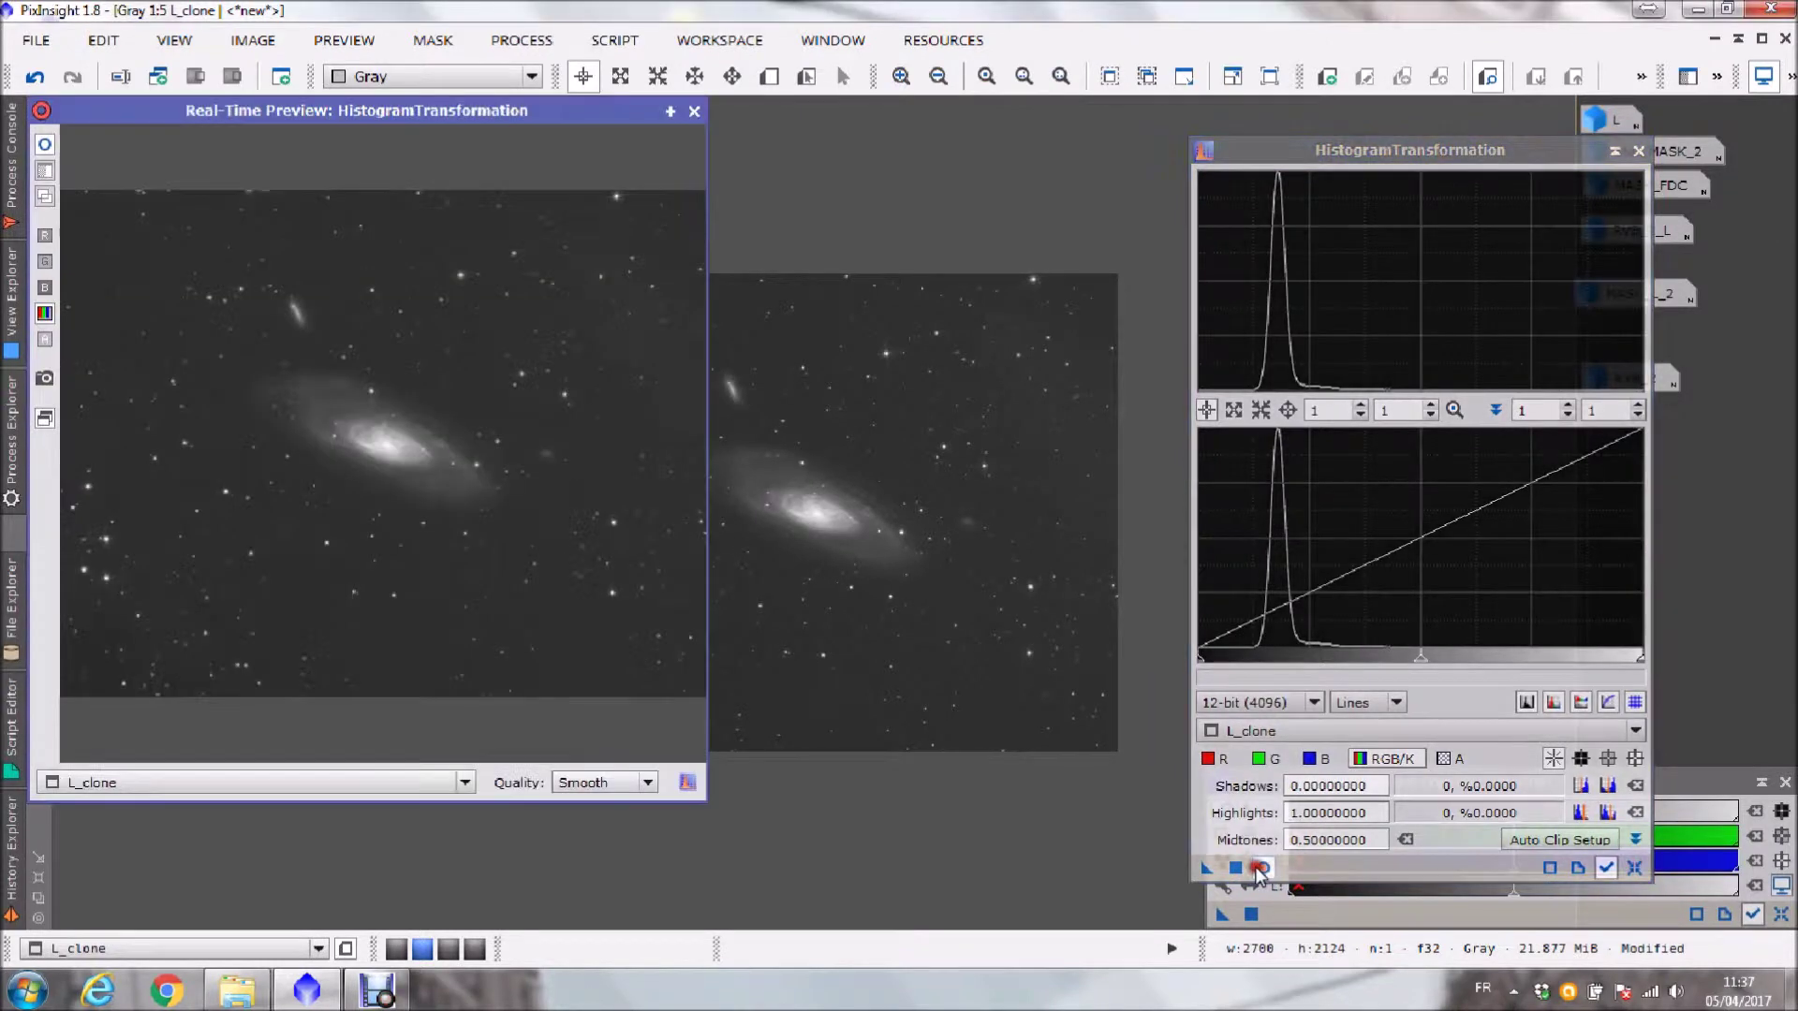
left_click_drag(1203, 662, 1242, 663)
left_click(1236, 868)
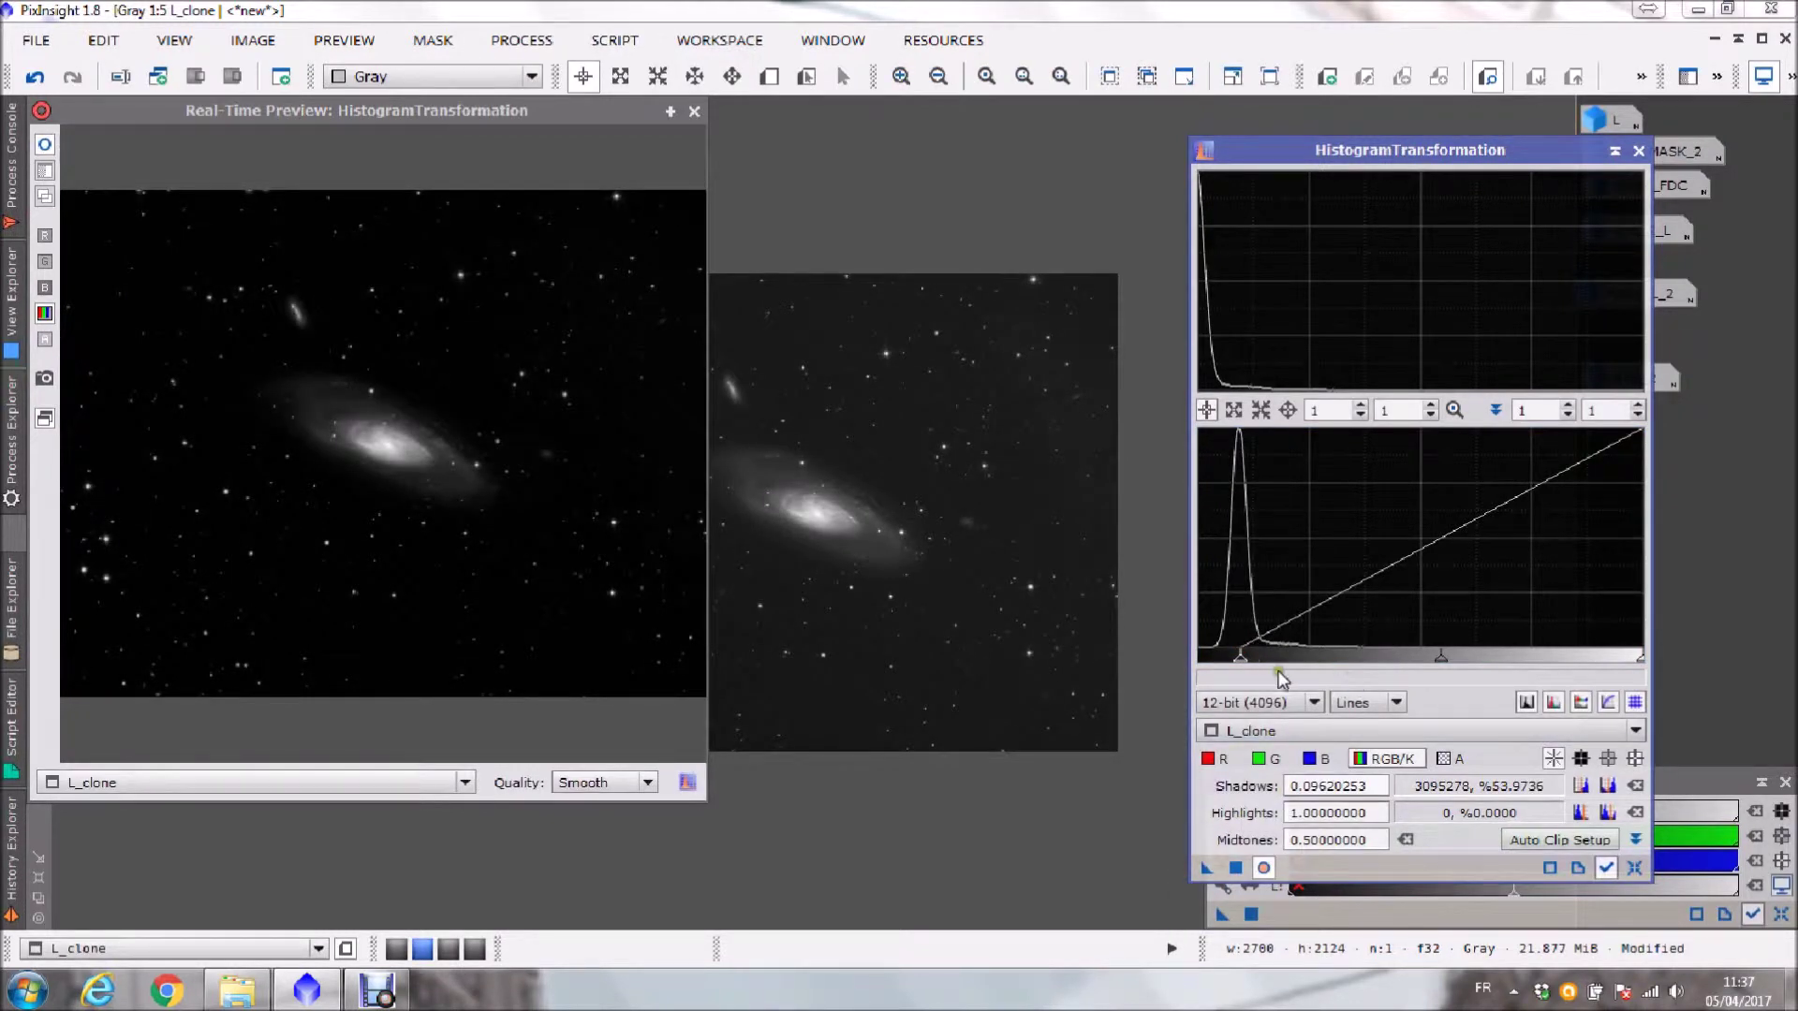
- Apply another histogram stretch to L_clone with midtones 0.30252101 and shadows 0.09620253, closing the preview and the process
left_click_drag(1409, 662, 1361, 659)
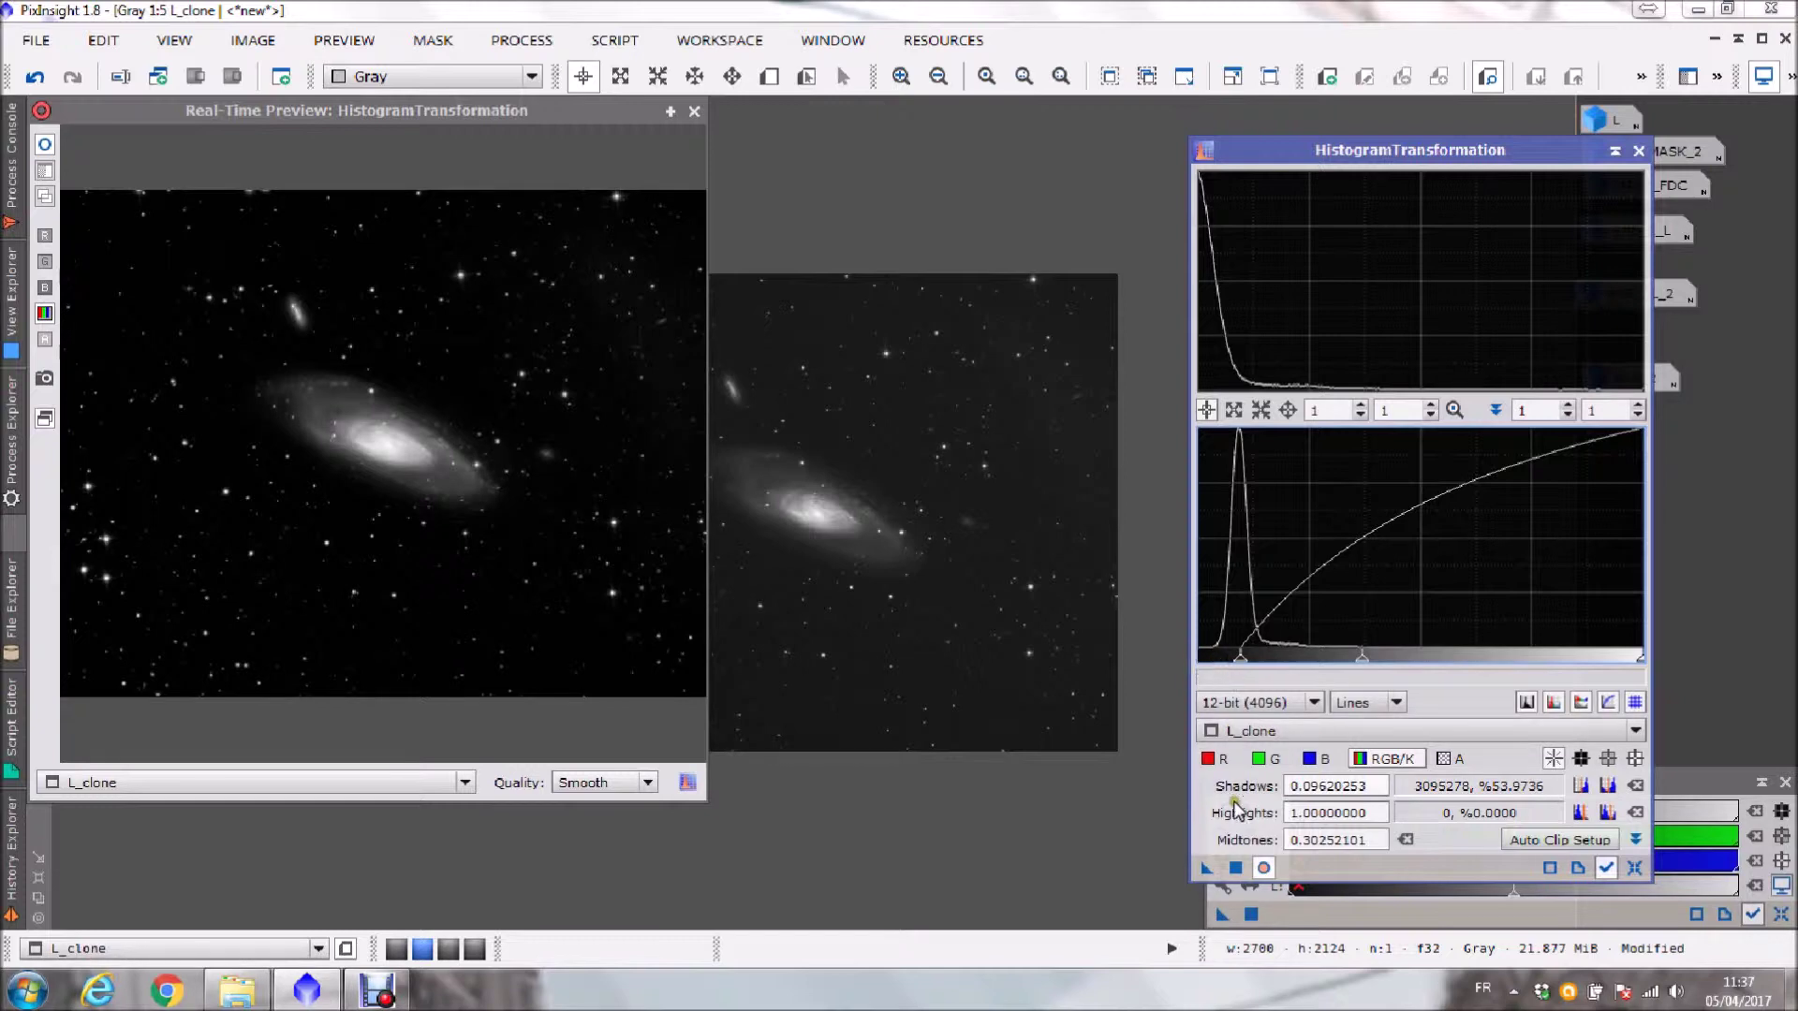
left_click(1207, 868)
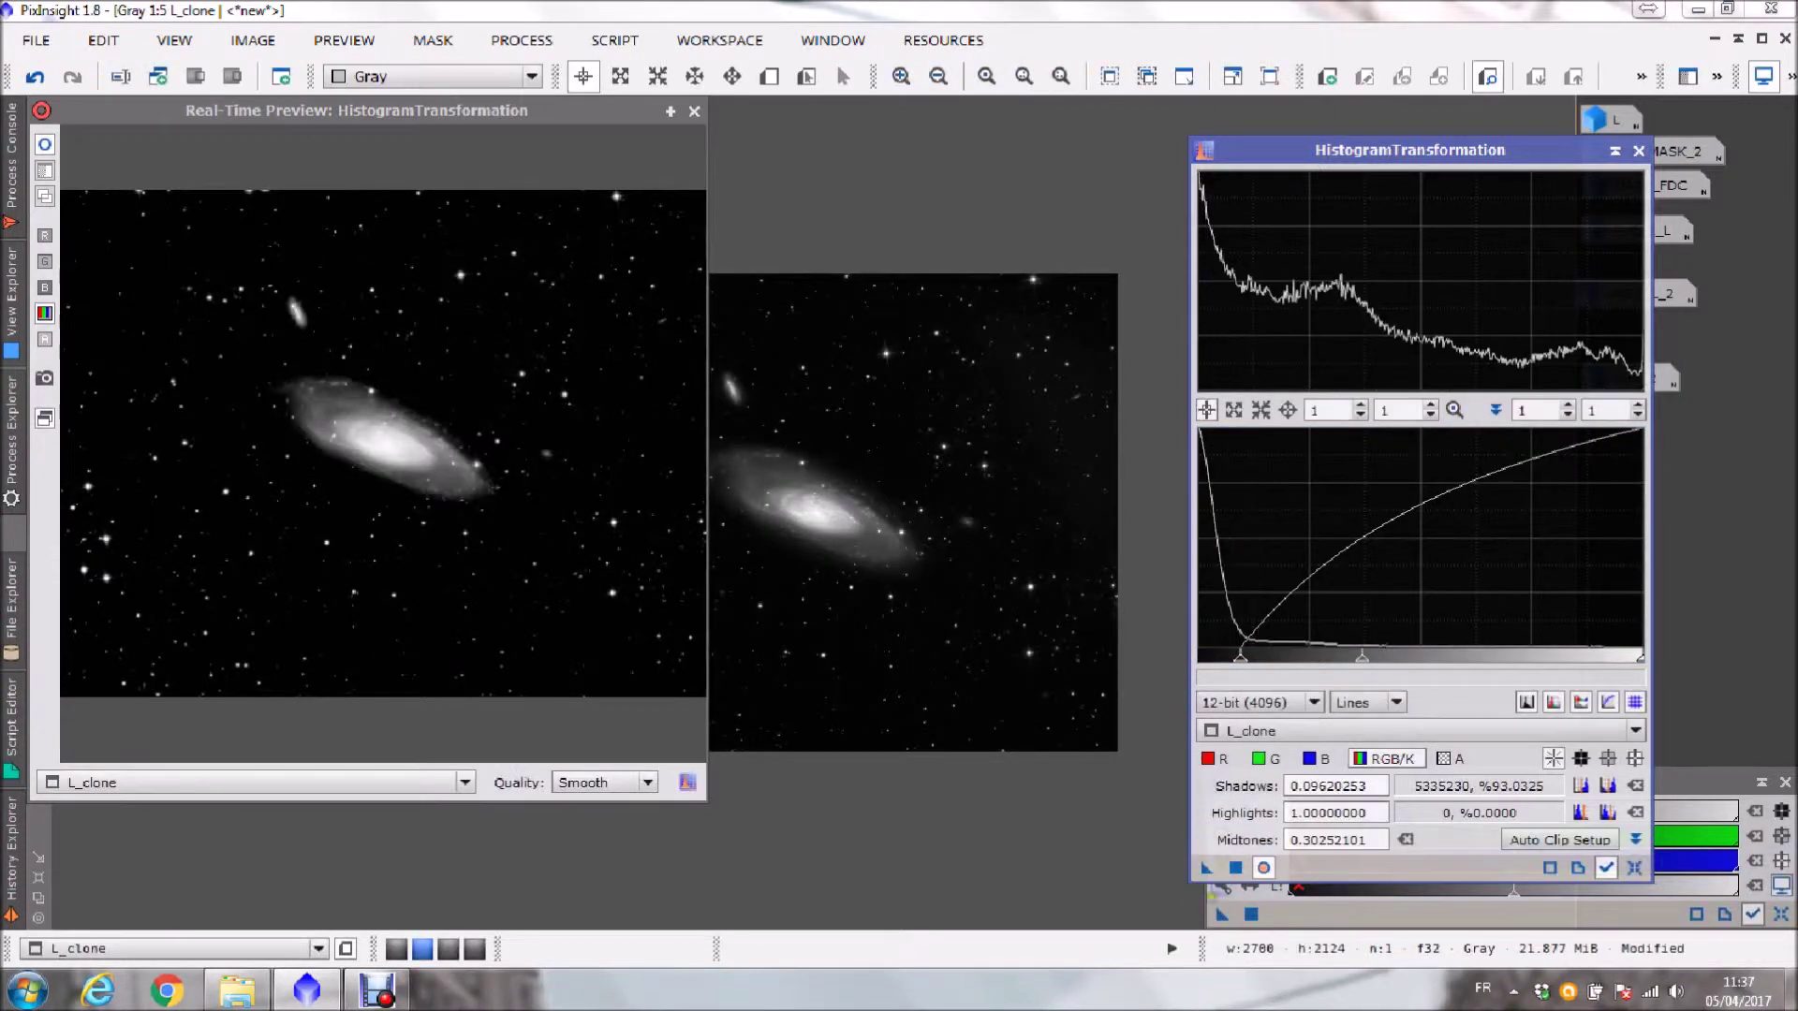
left_click(694, 112)
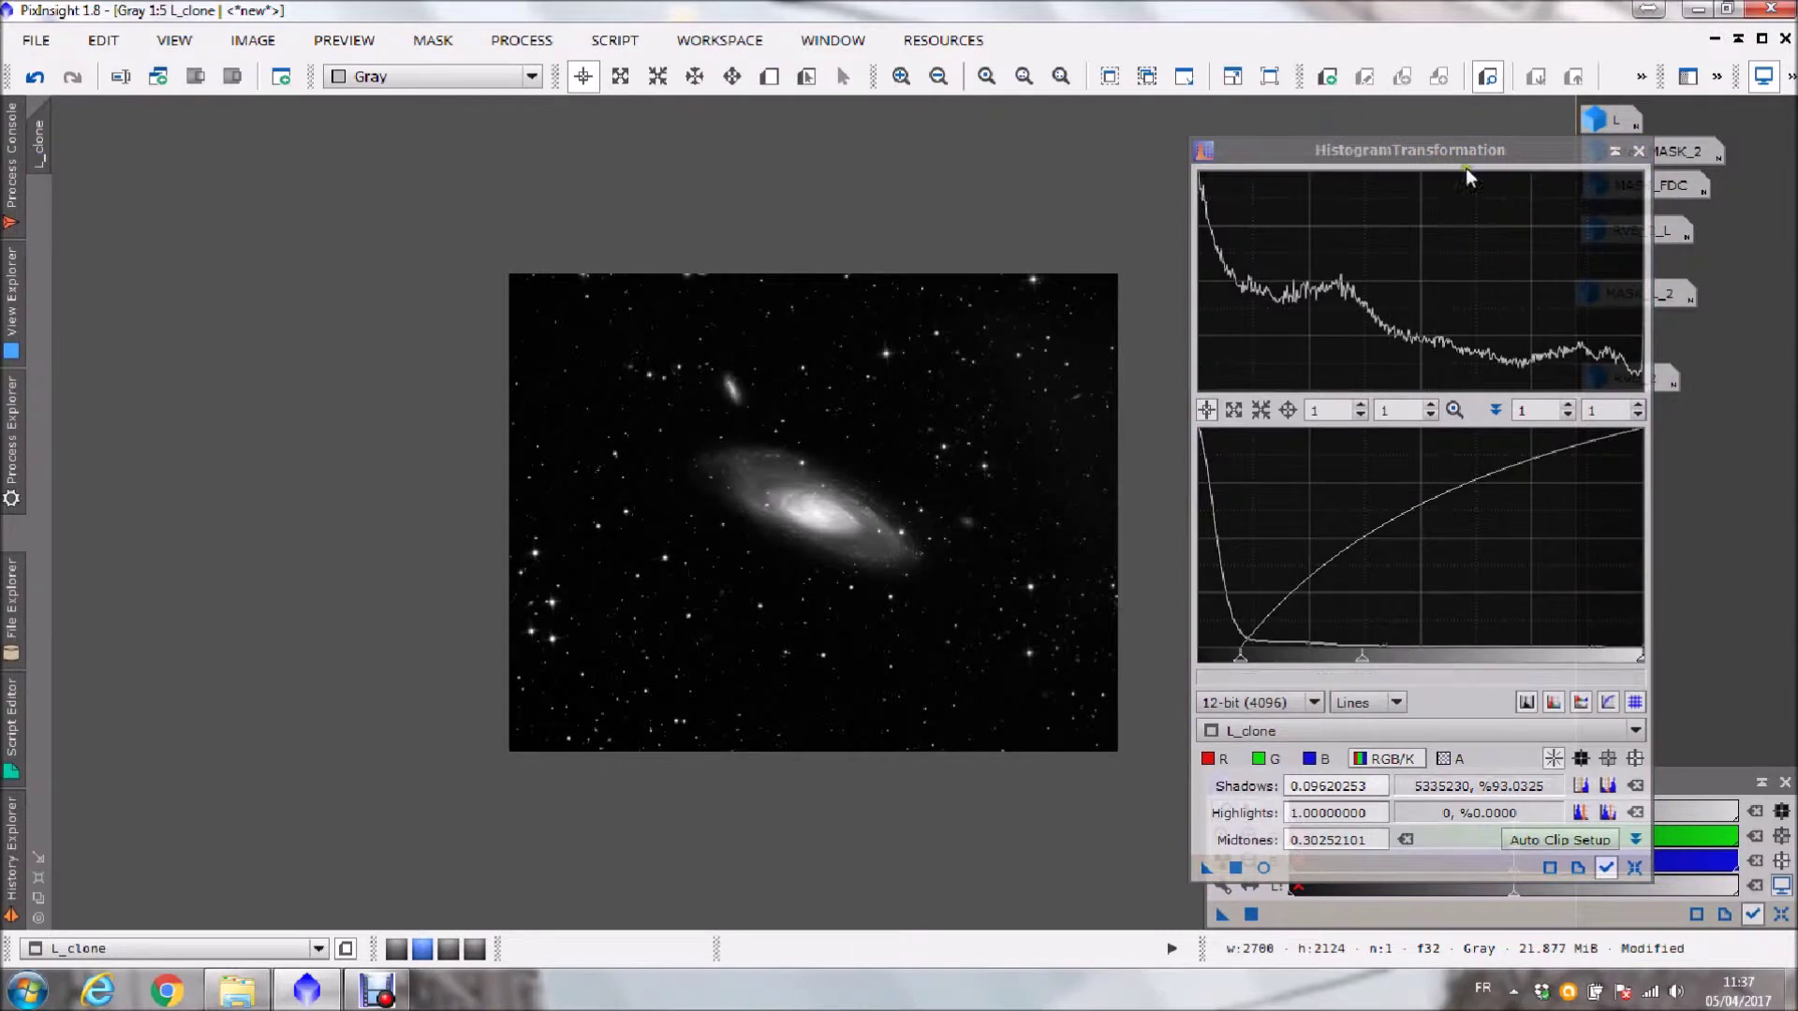
left_click(1637, 150)
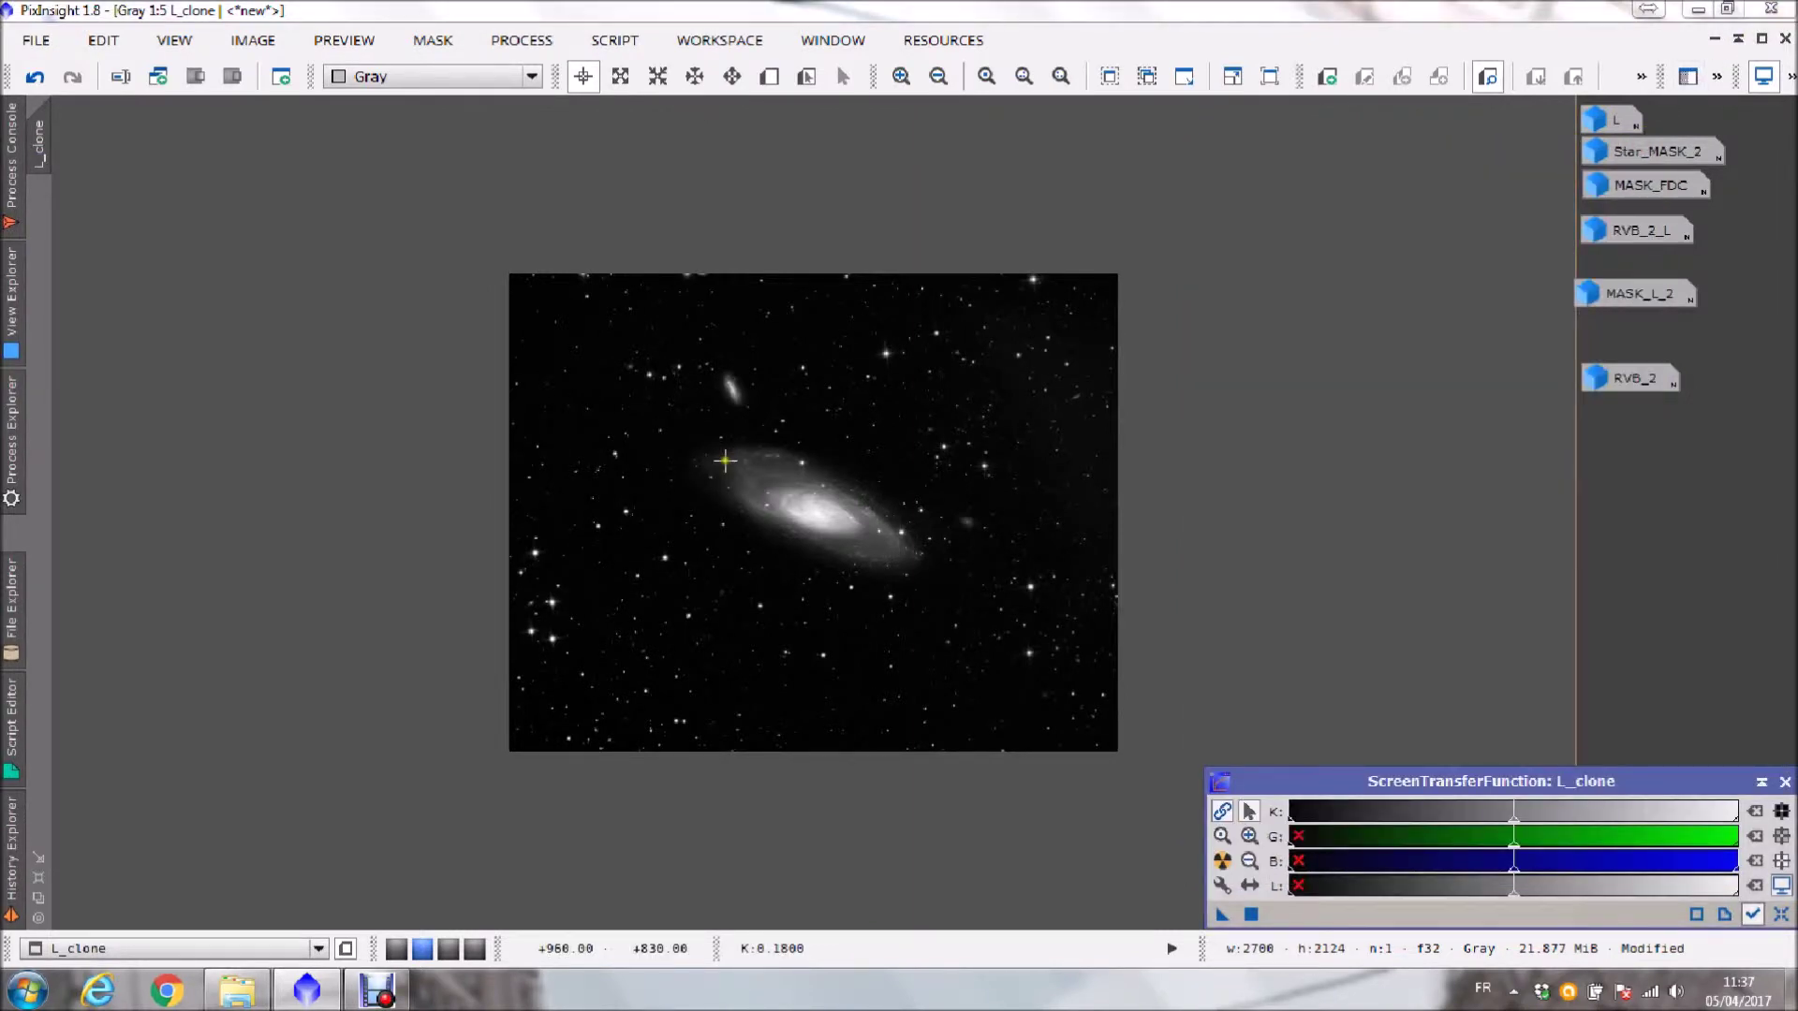
- Open the saved CurvesTransformation process for L_clone and turn on its real-time preview
scroll(723, 462, "up", 3)
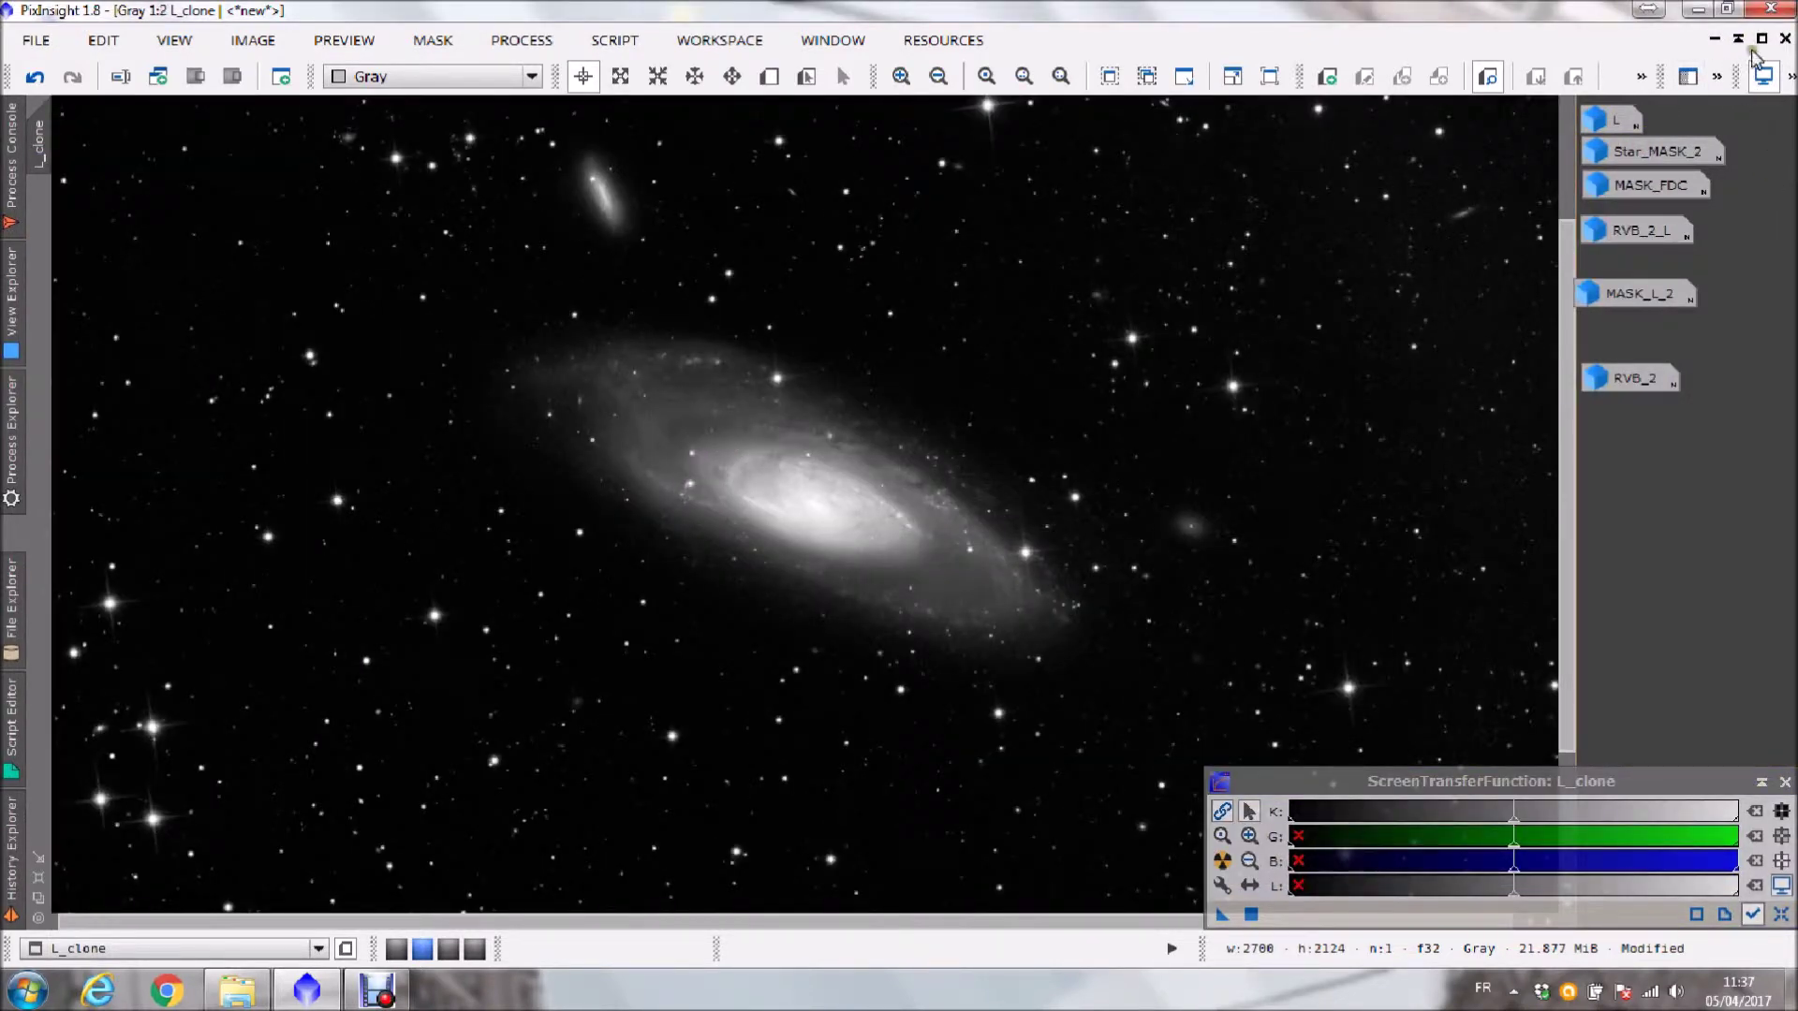
left_click(1762, 40)
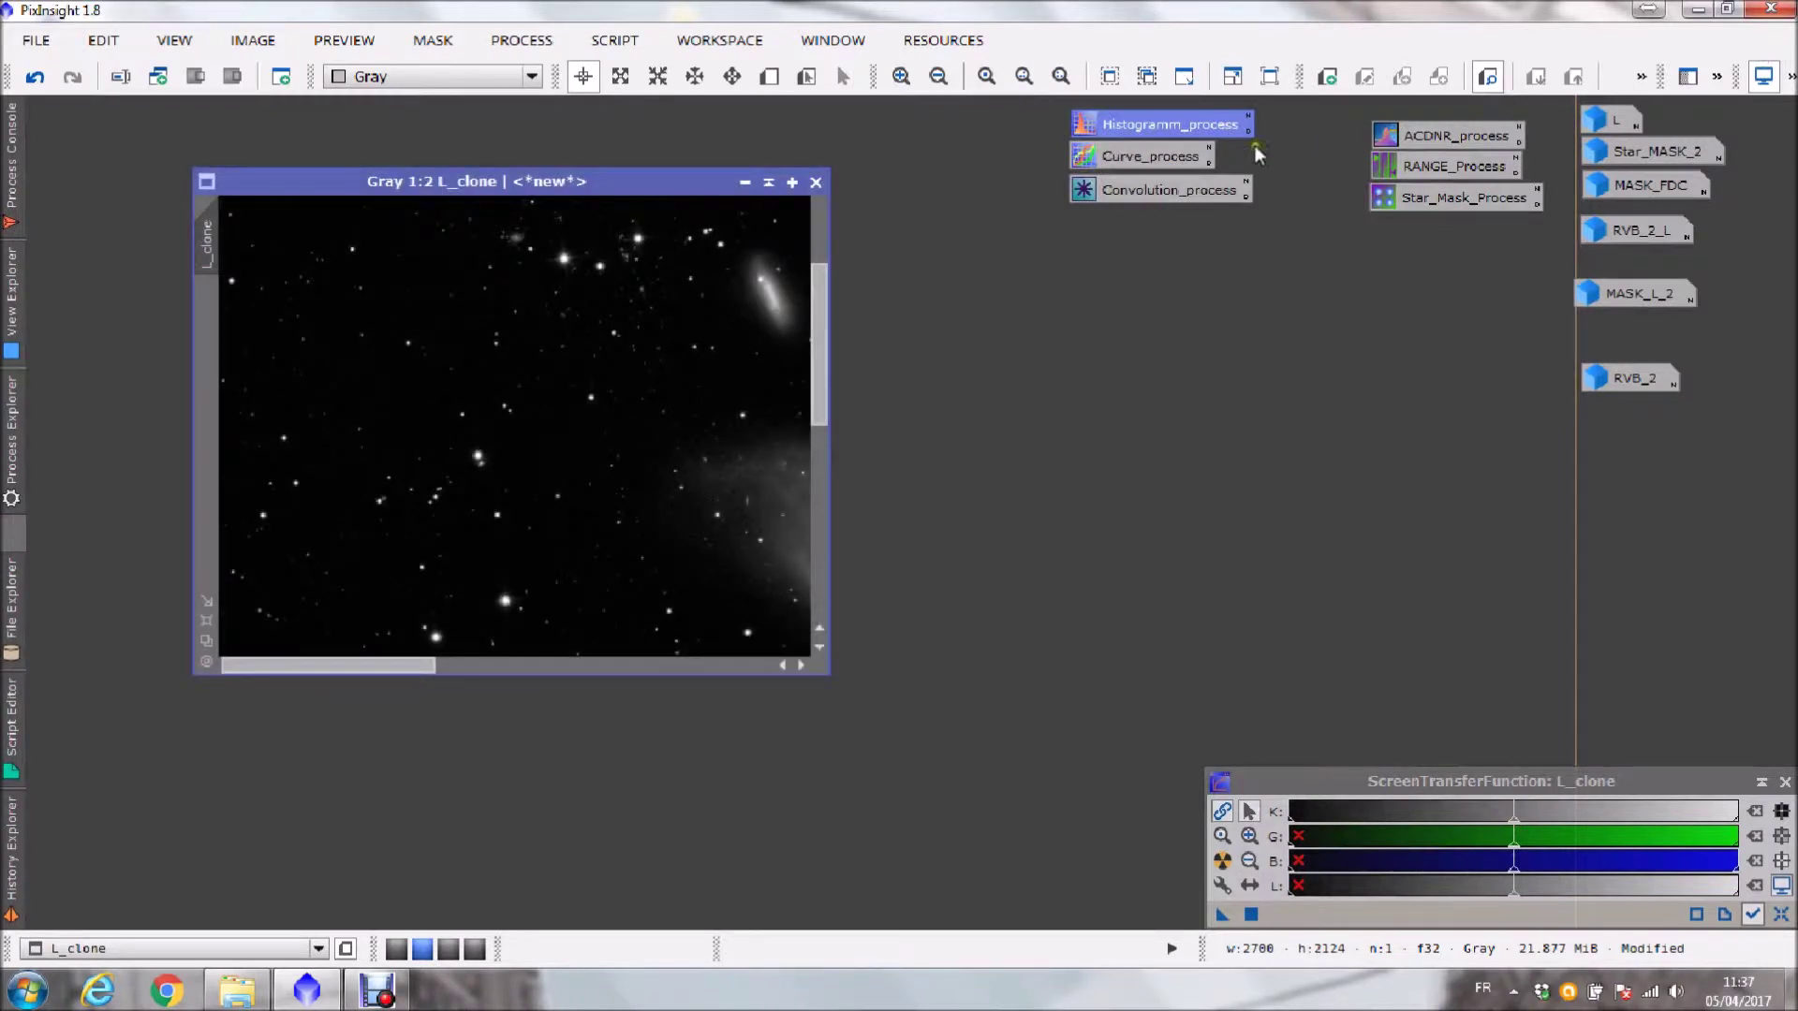
double_click(1153, 156)
double_click(655, 183)
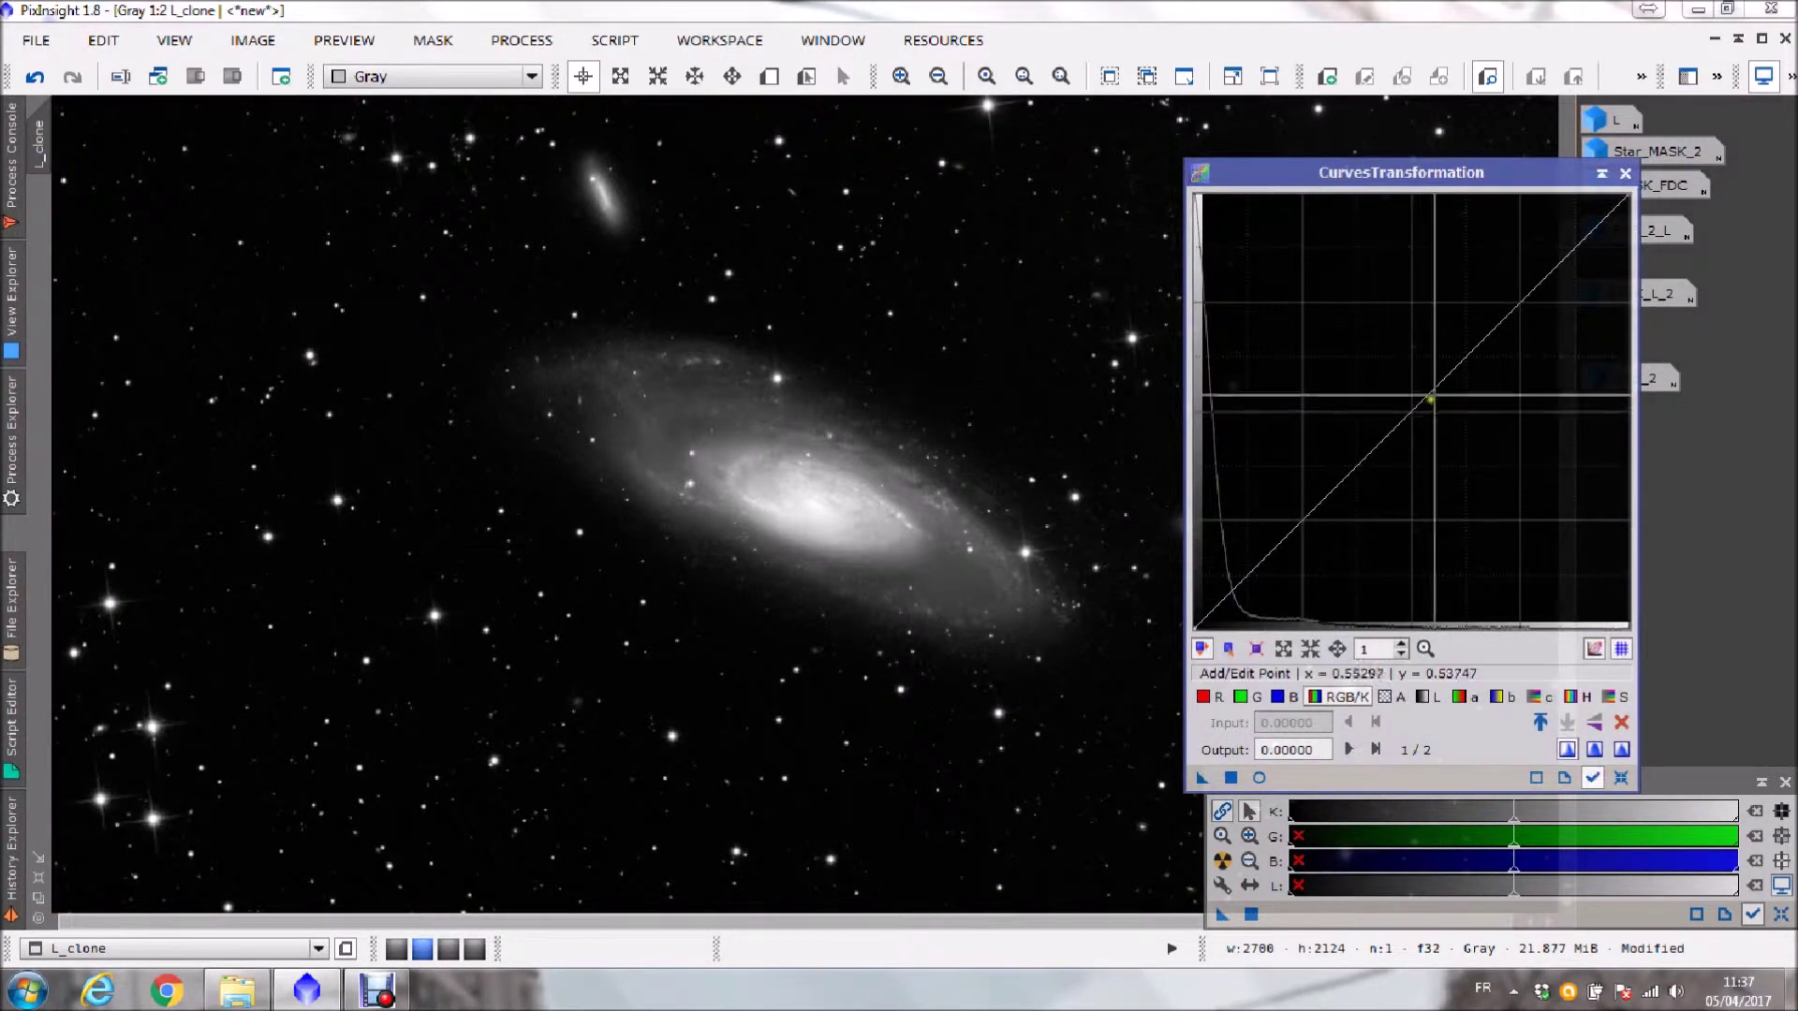
left_click(1261, 778)
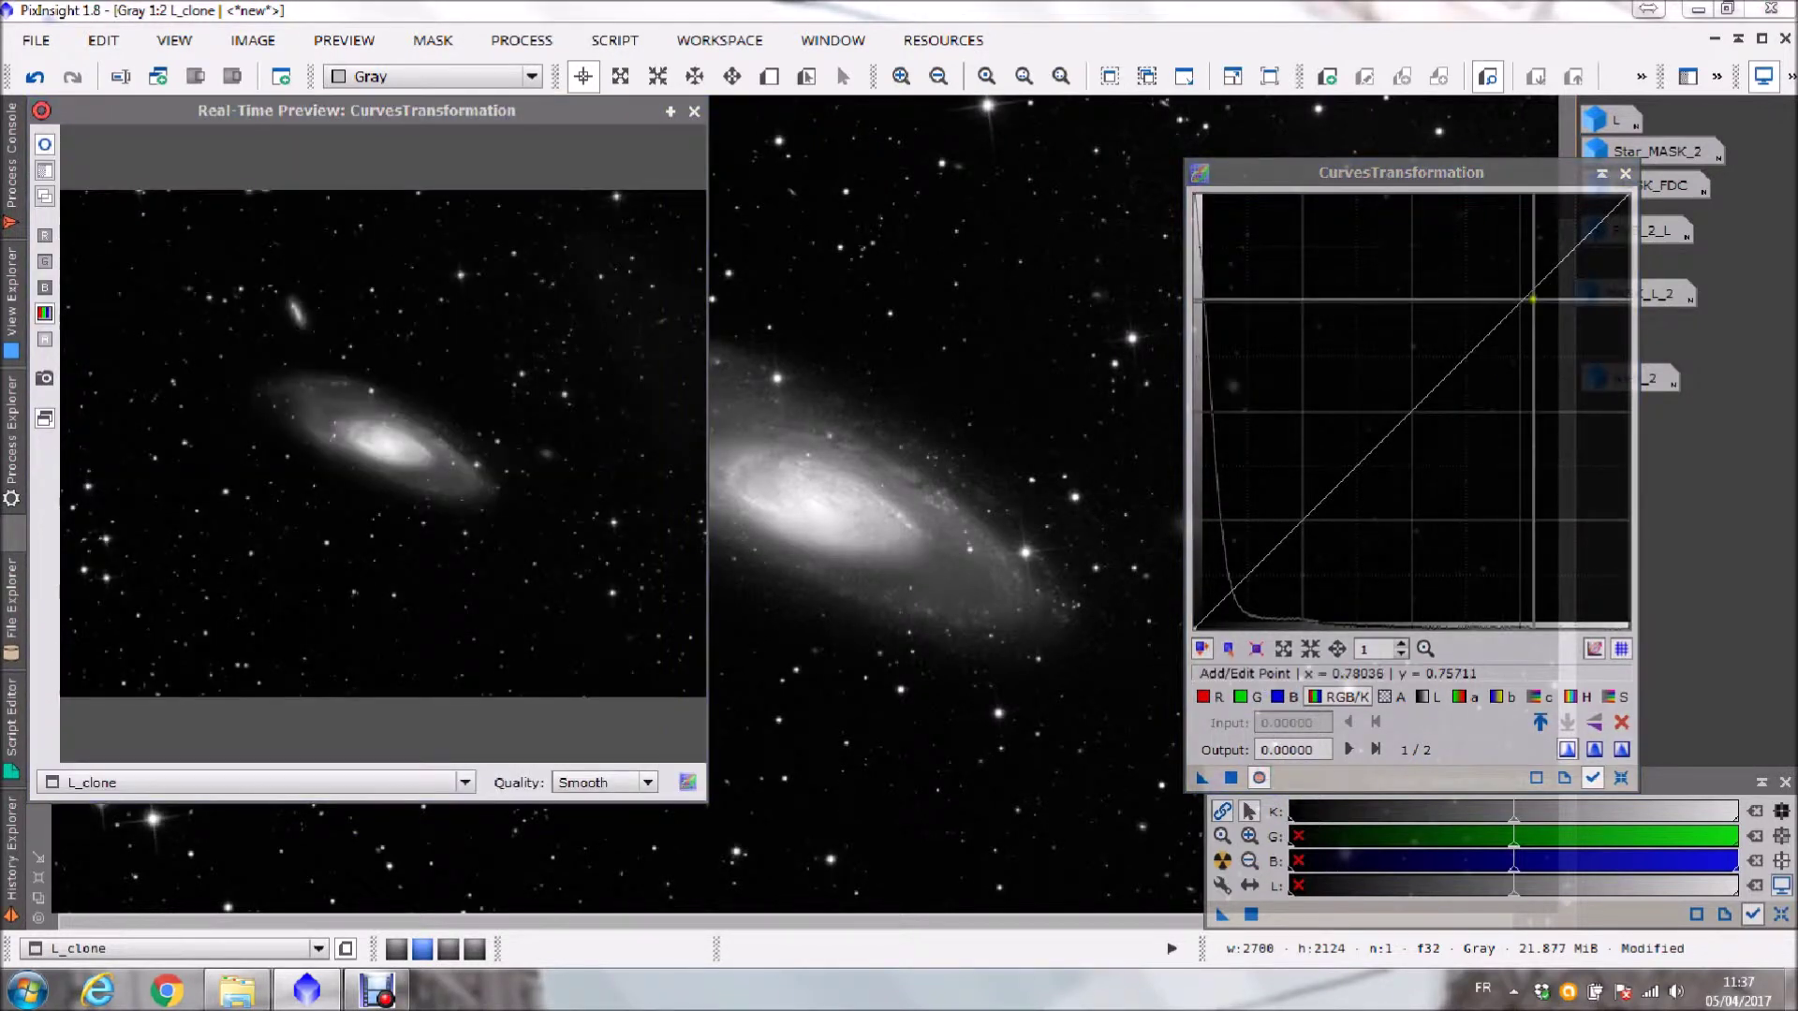
- Apply an S-curve to L_clone with points at 0.08786/0.05685 and 0.66408/0.82171, closing the preview and the process
left_click(1489, 274)
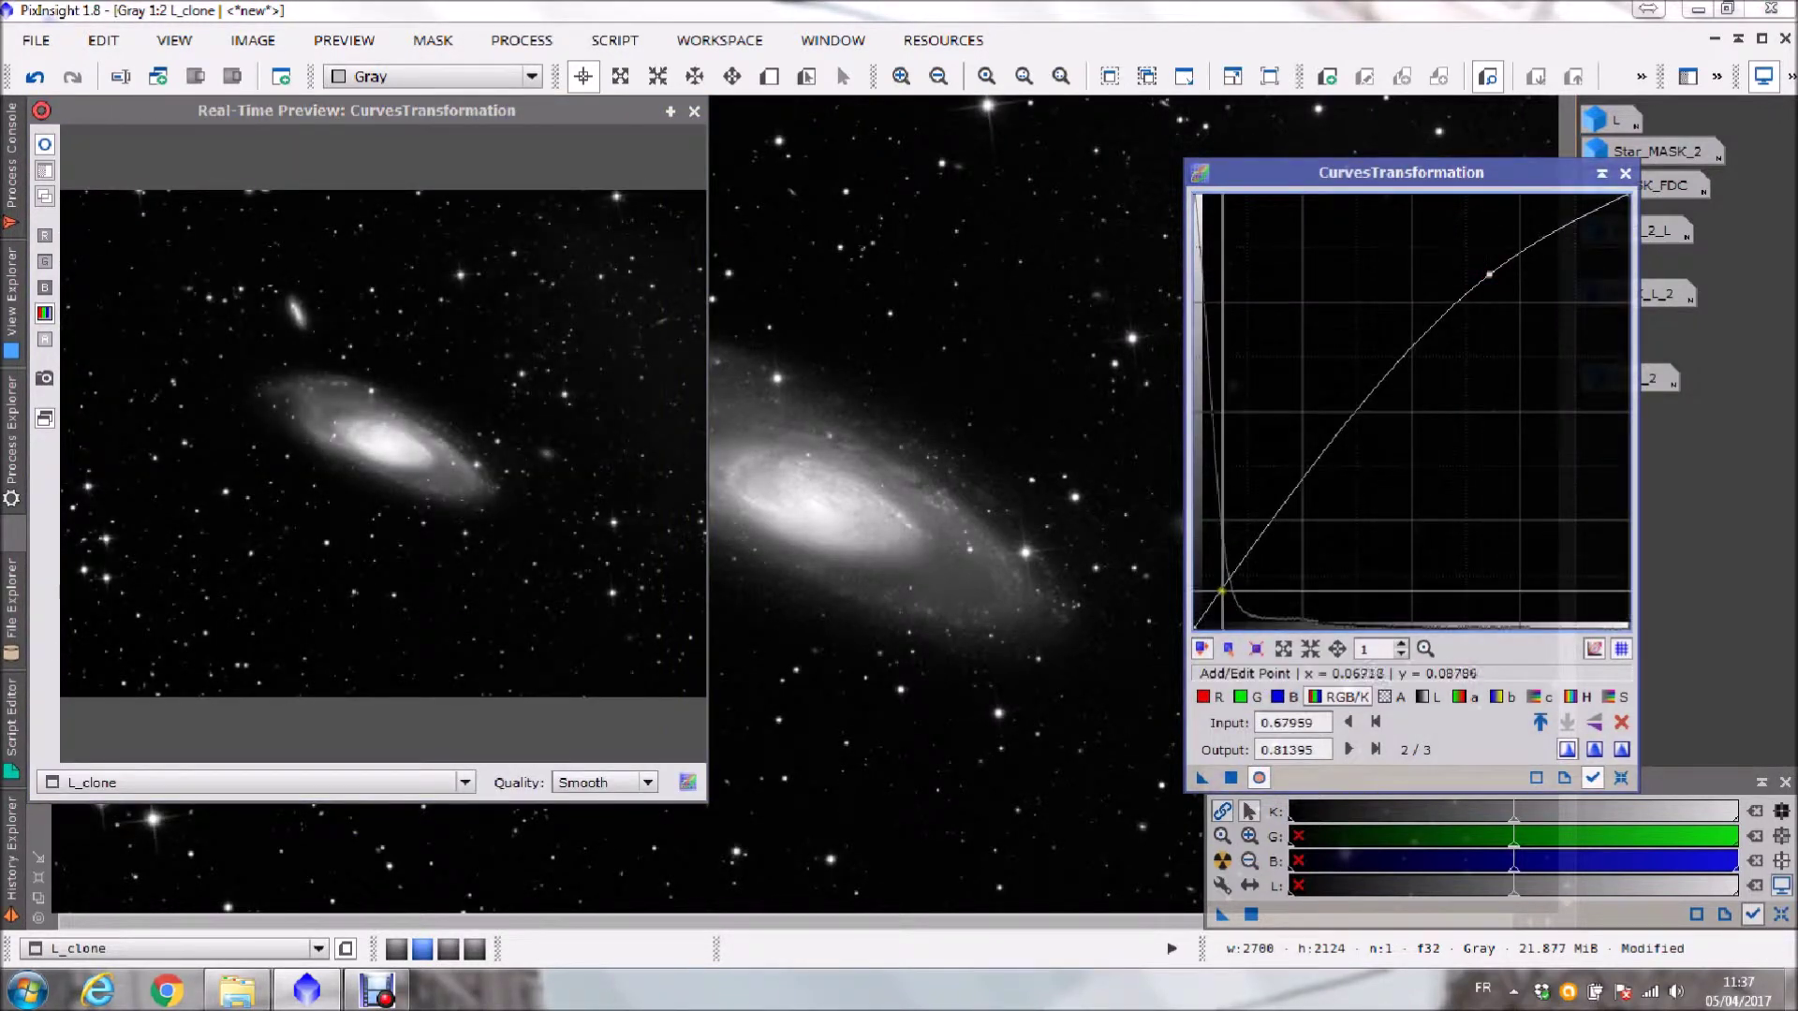
left_click(1231, 604)
left_click_drag(1231, 604, 1232, 603)
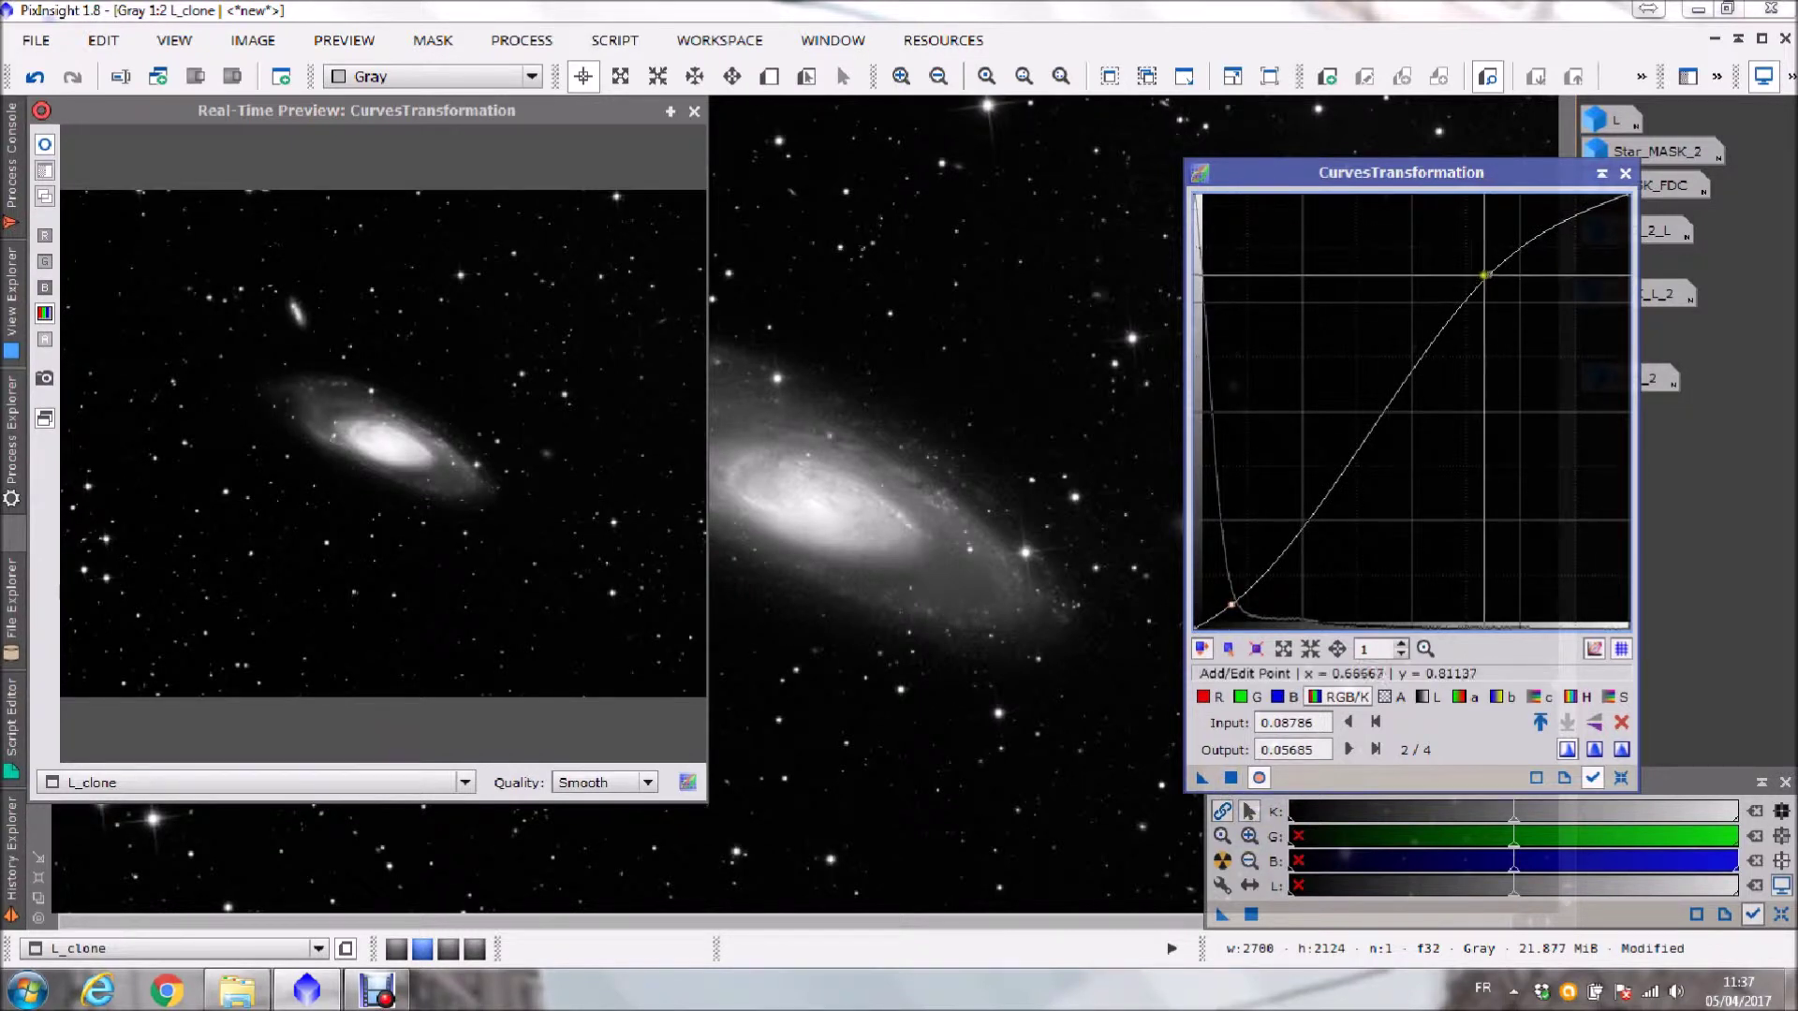
left_click_drag(1488, 275, 1483, 271)
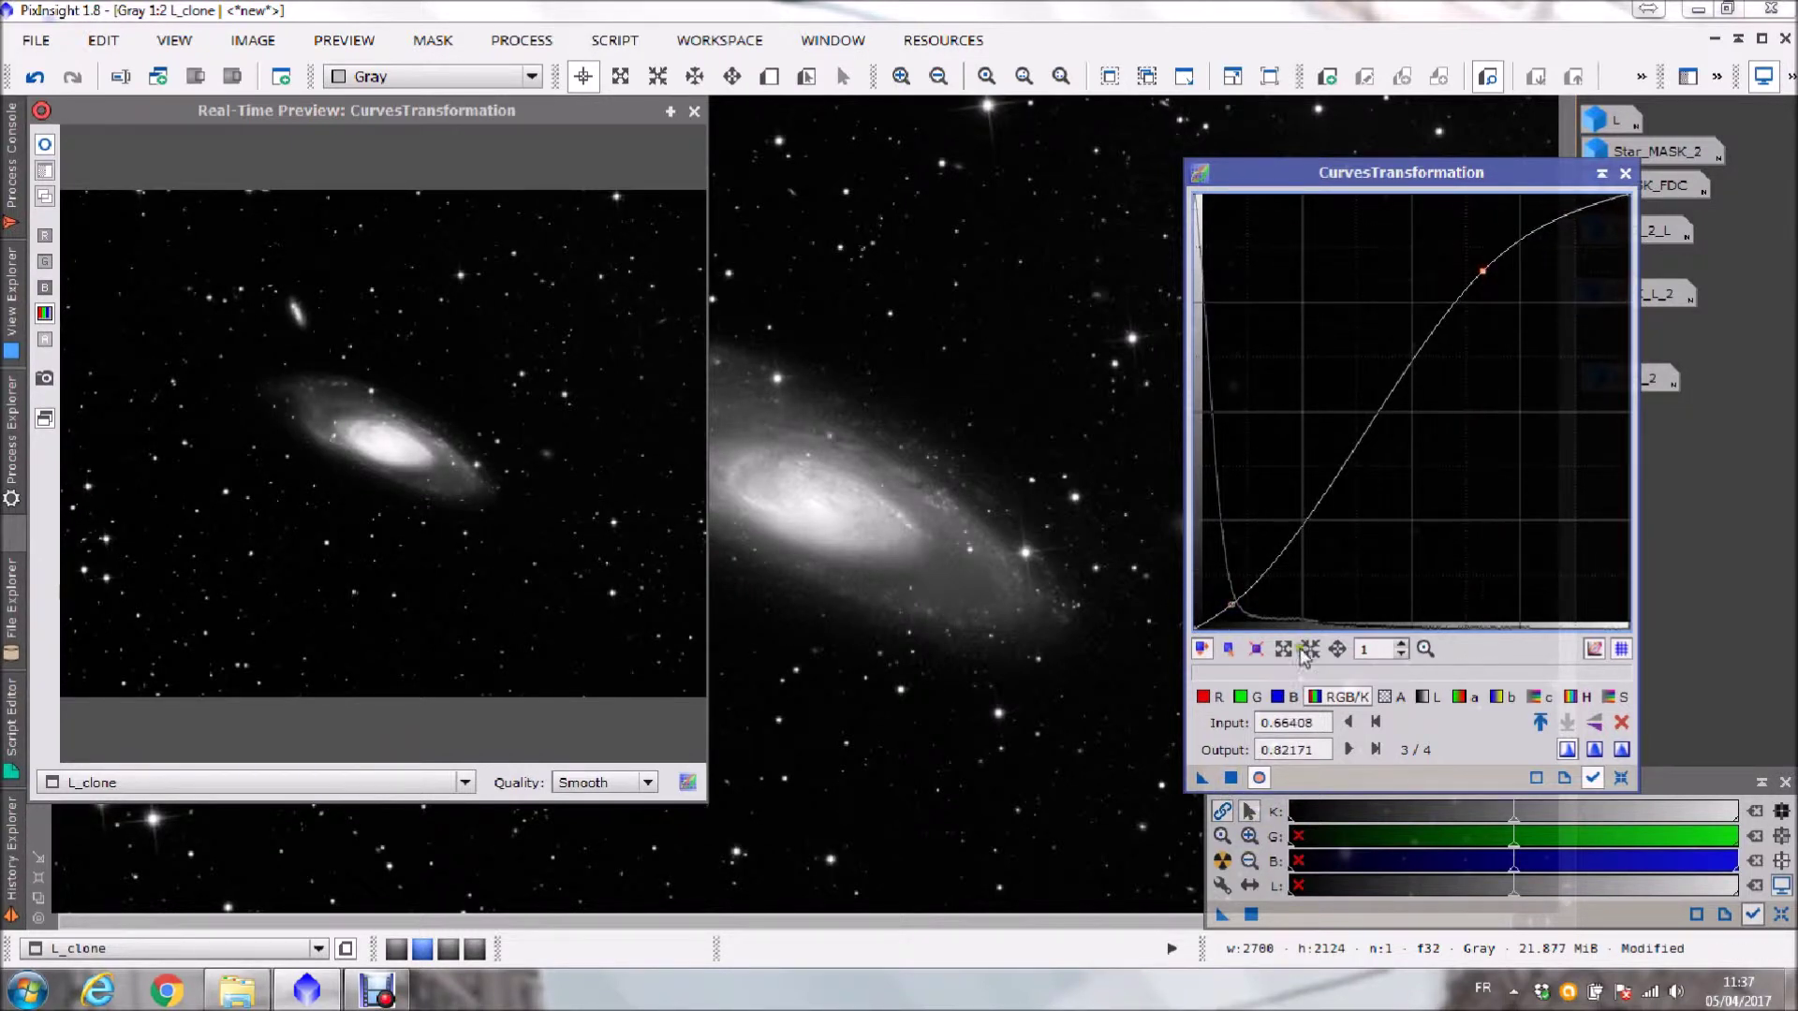
left_click(1231, 777)
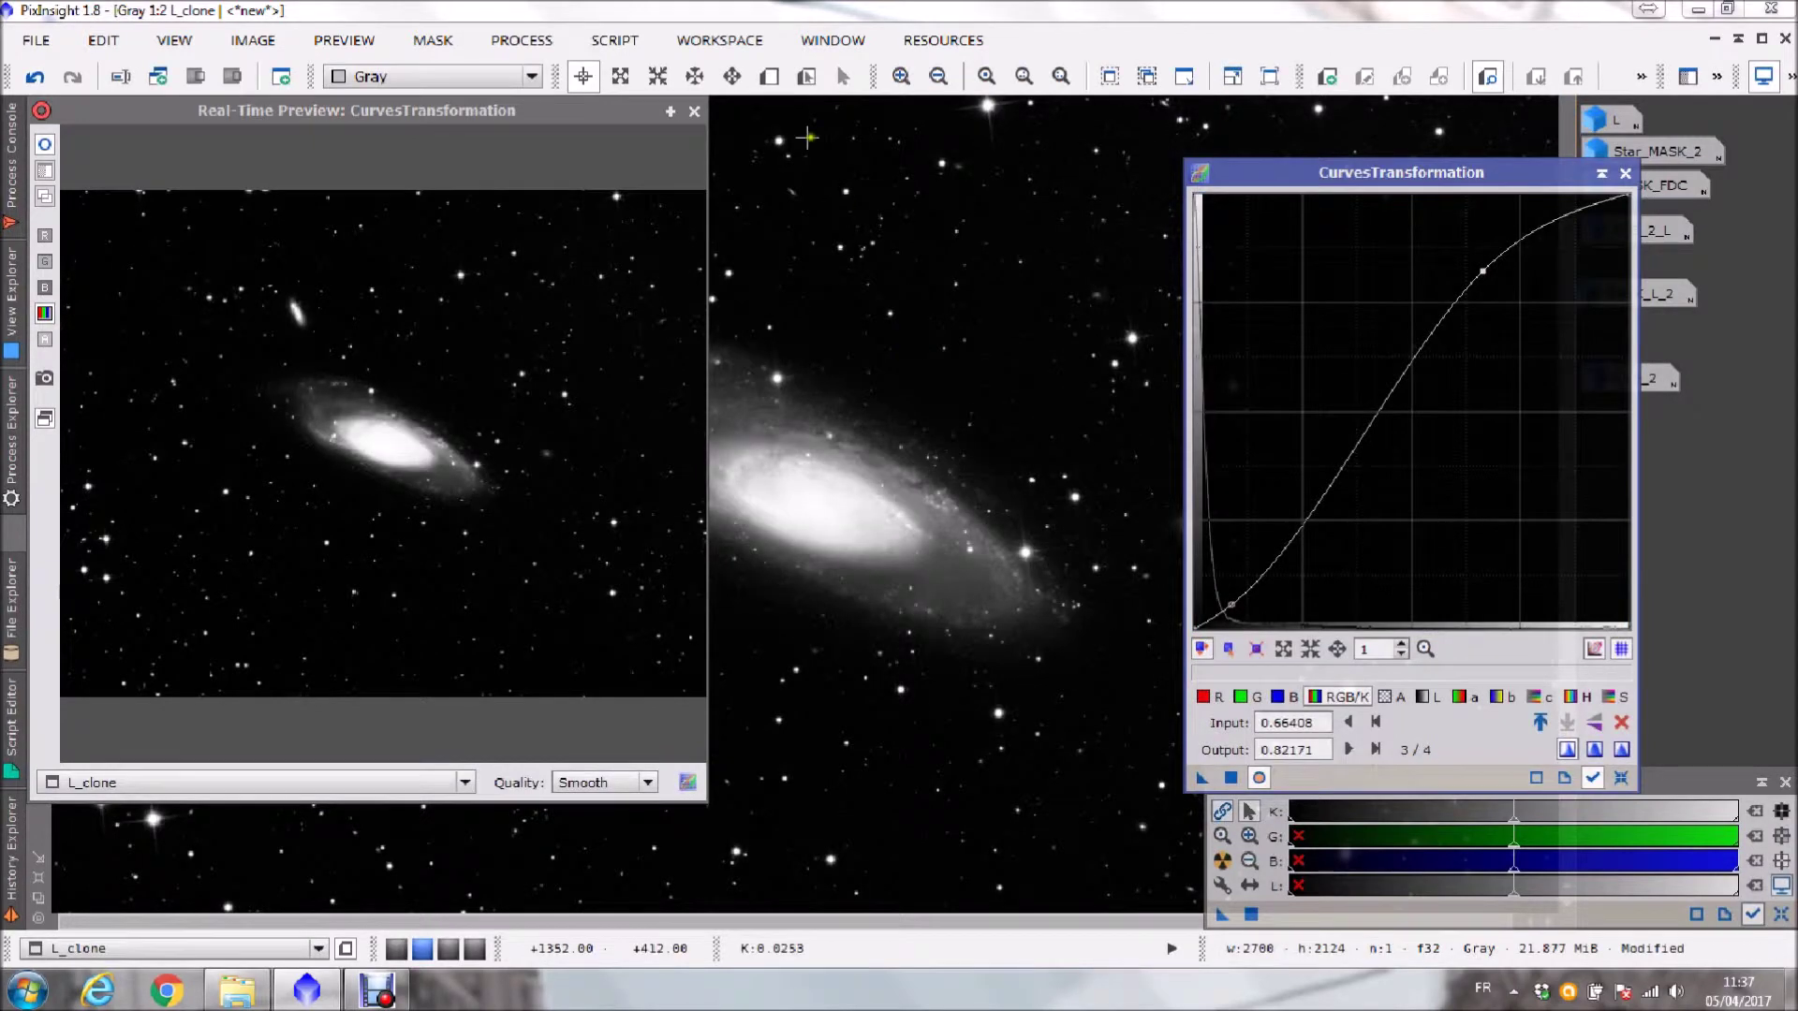
left_click(694, 111)
left_click(1625, 174)
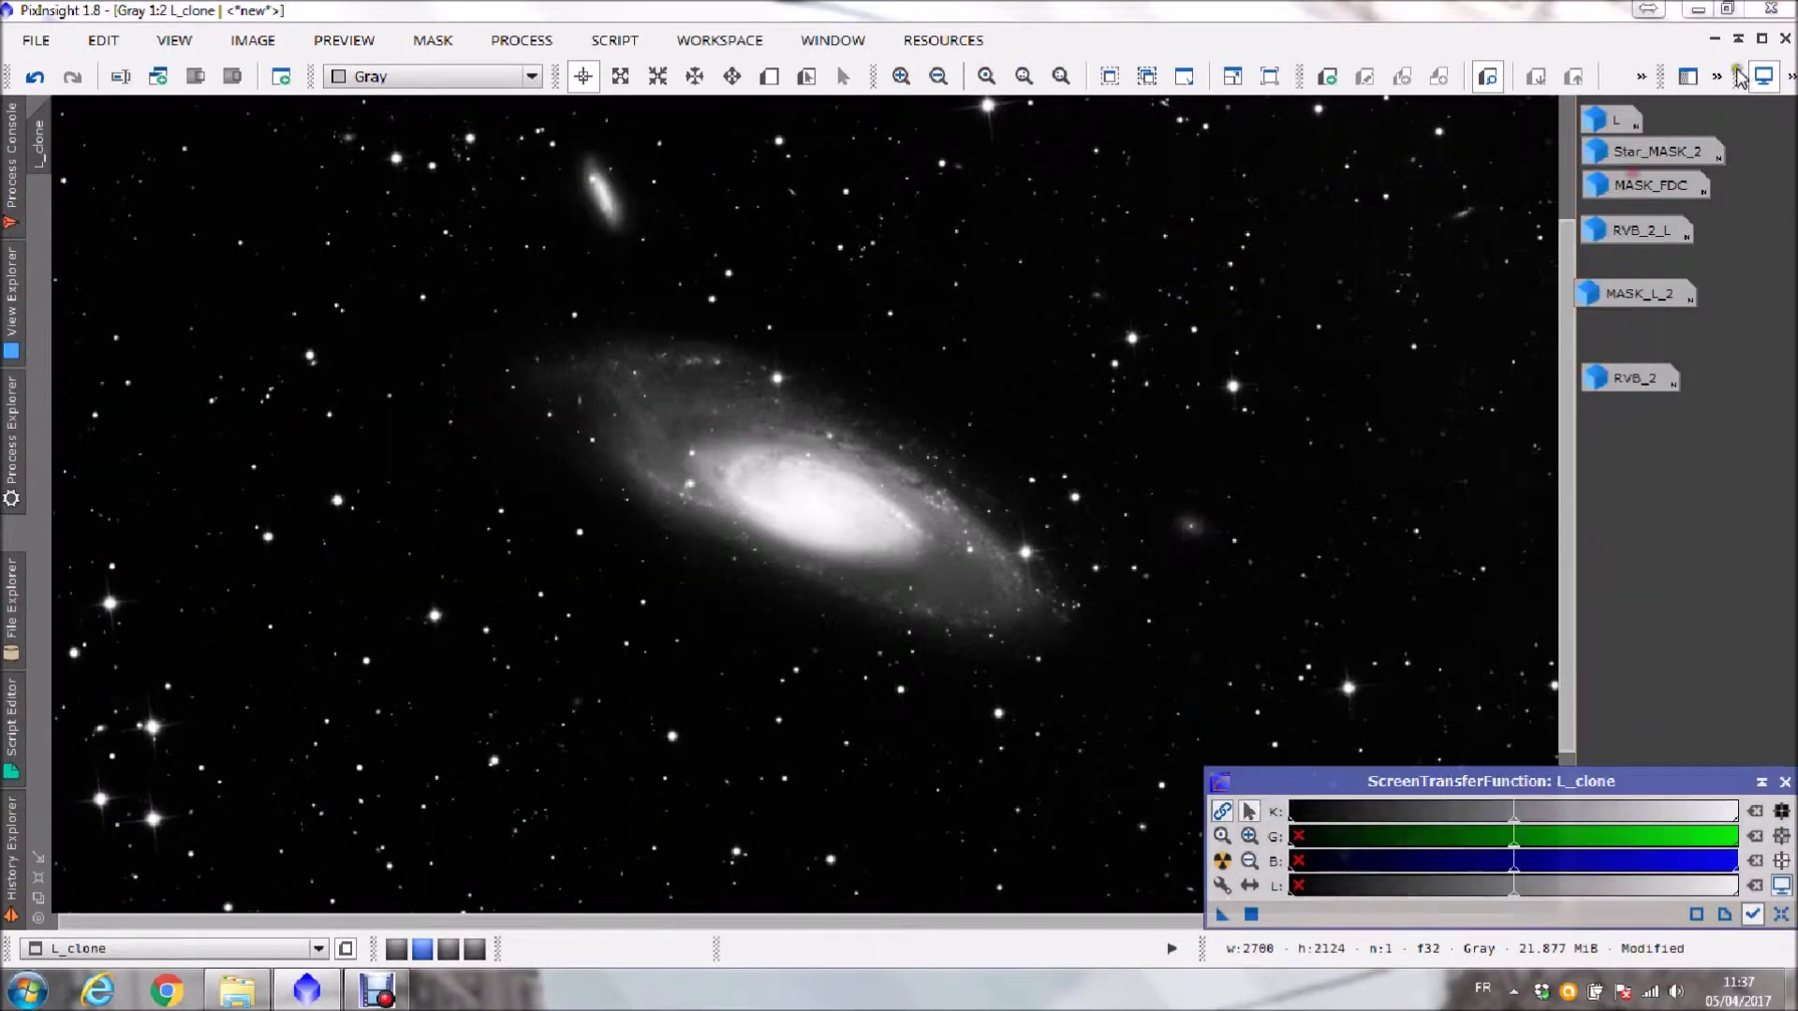
- Blur L_clone with the saved Convolution process at StdDev 2.00 and Shape 2.00, and close the process
left_click(1739, 39)
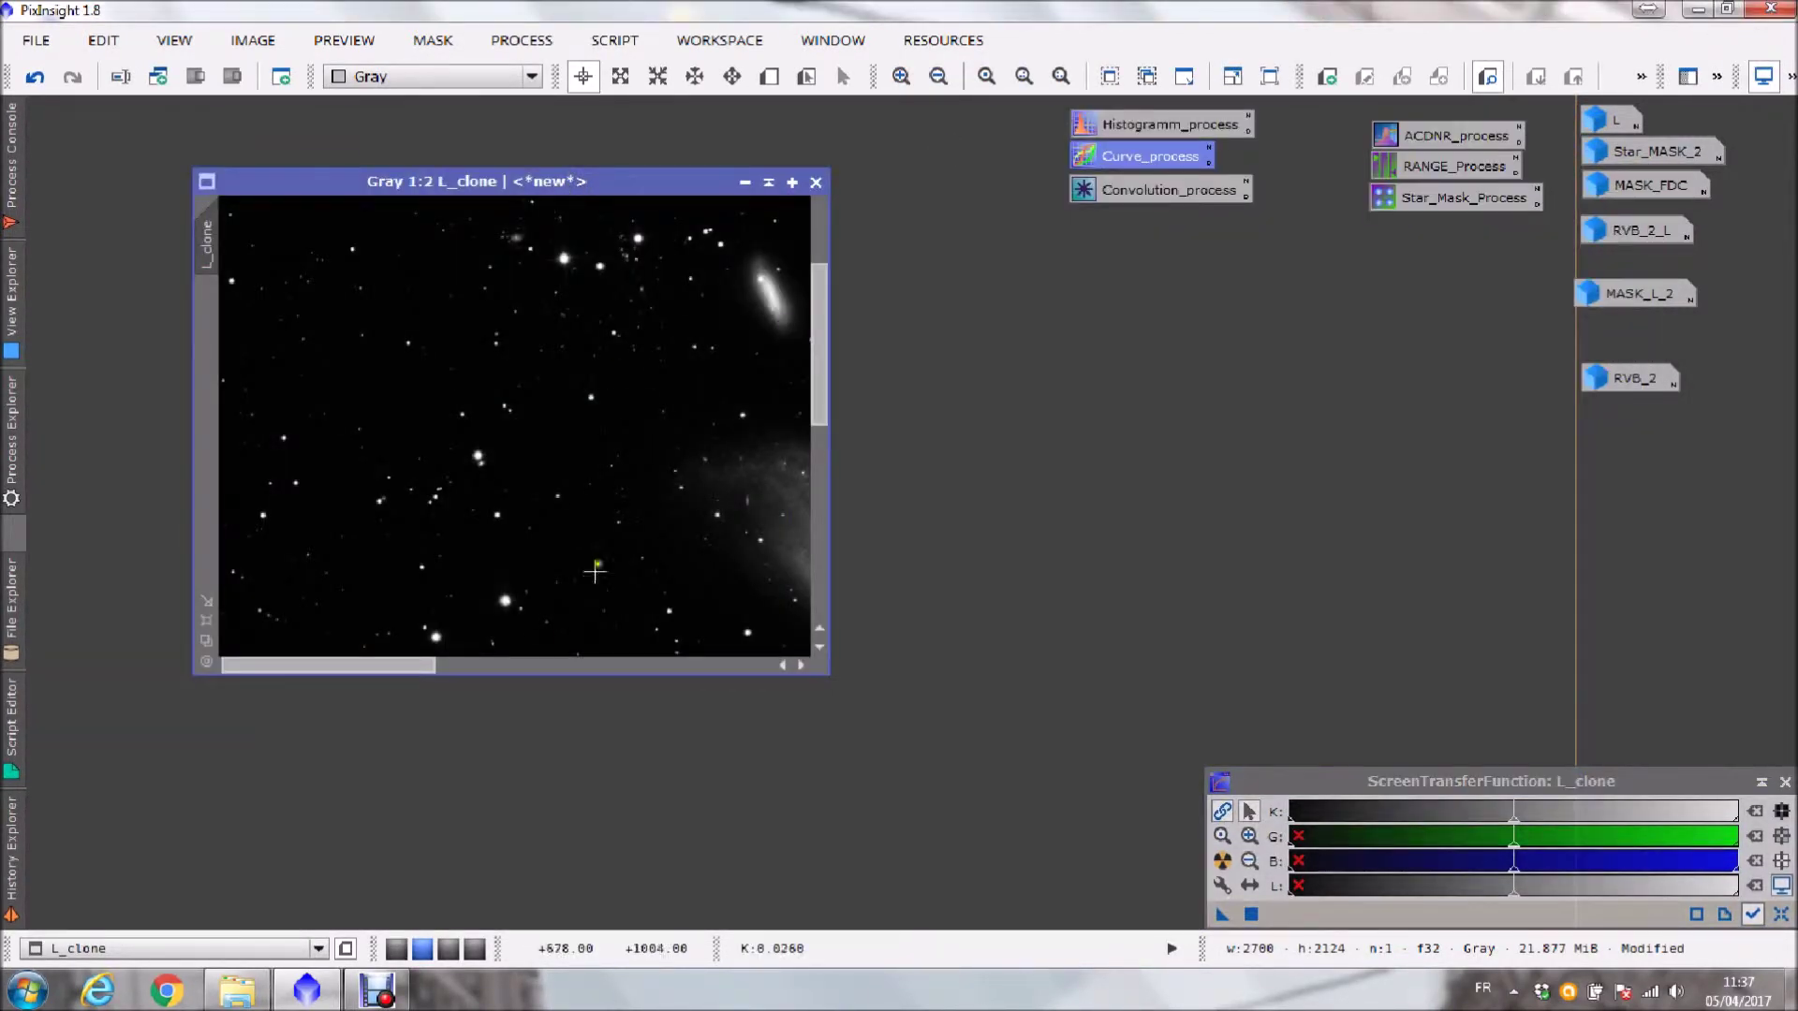
left_click_drag(408, 666, 478, 682)
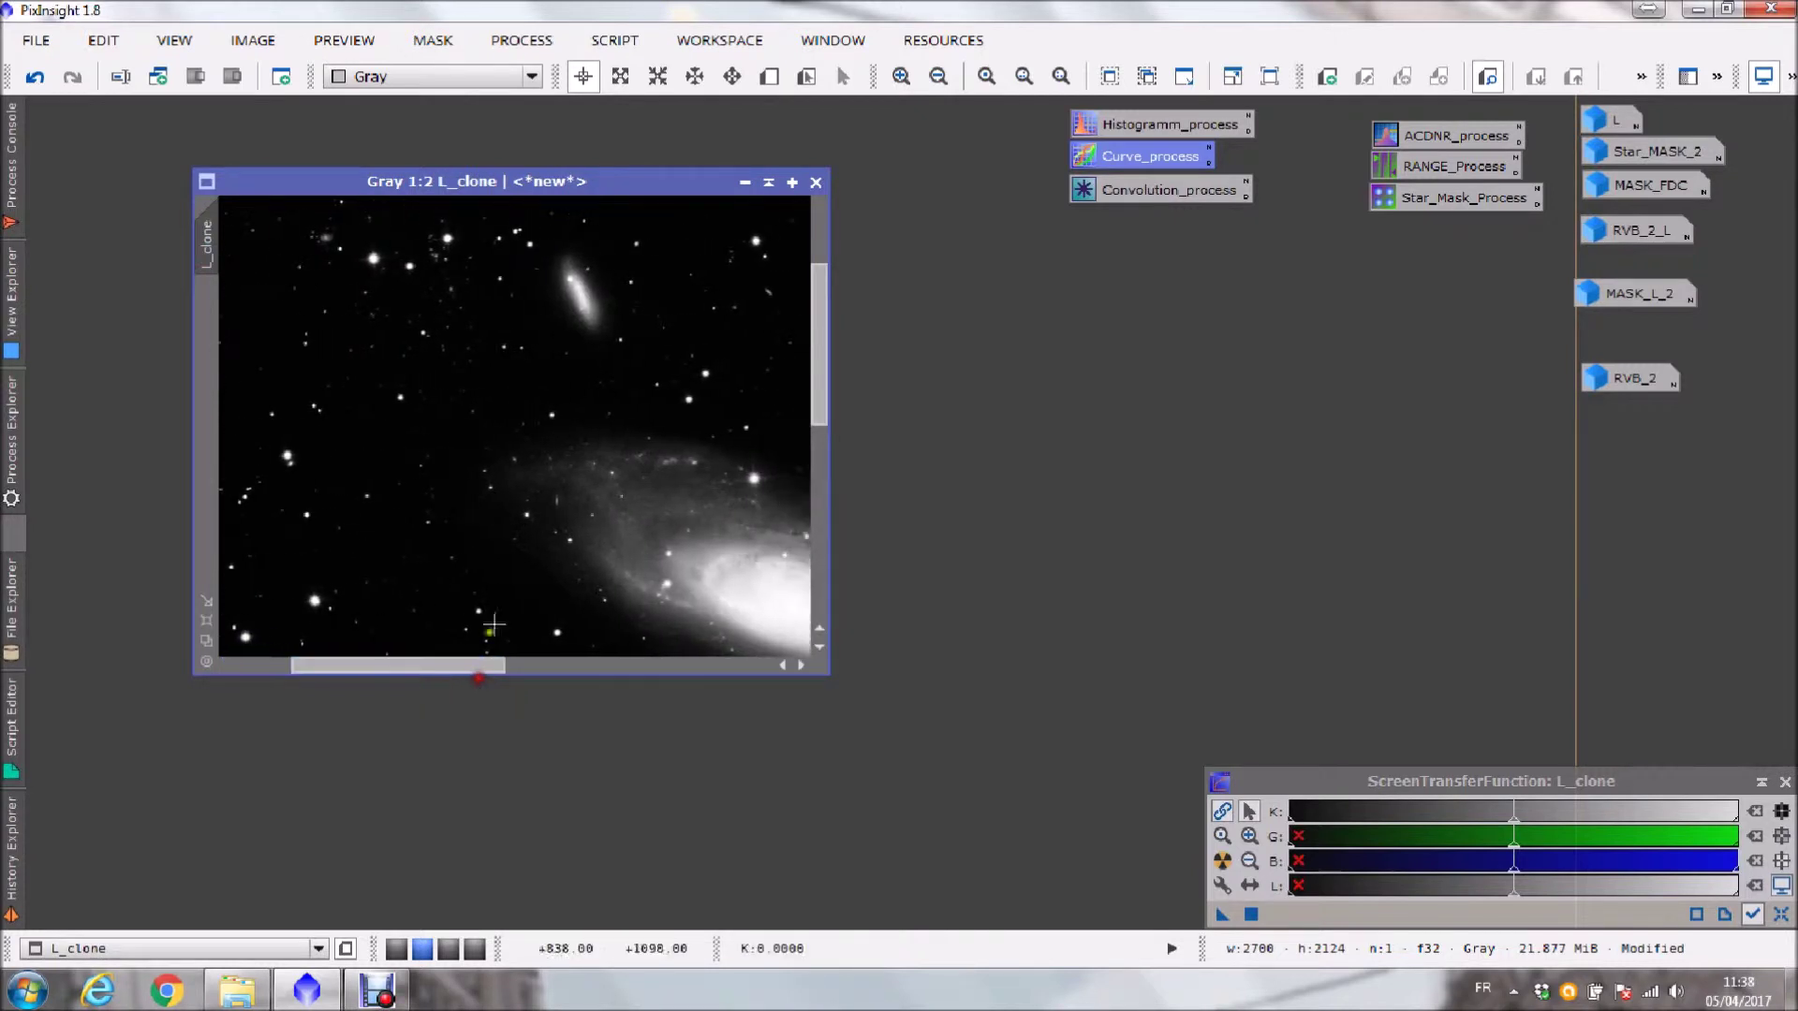
double_click(1137, 187)
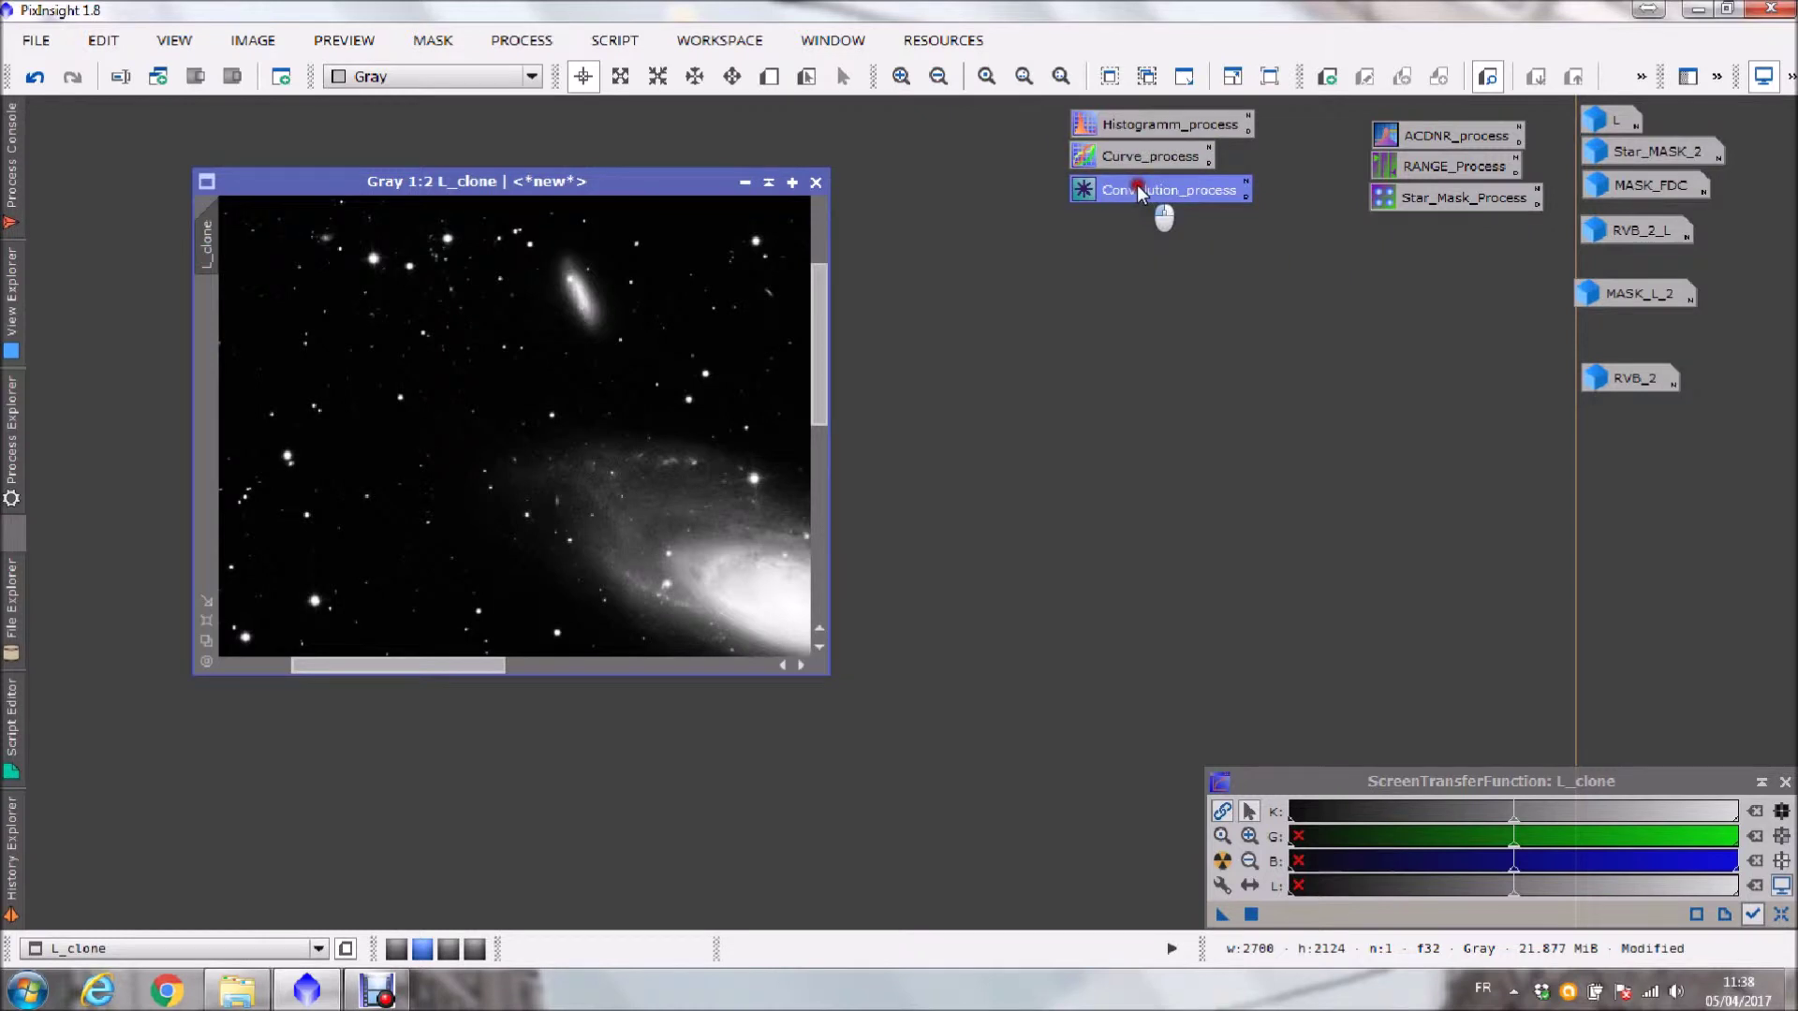
double_click(550, 176)
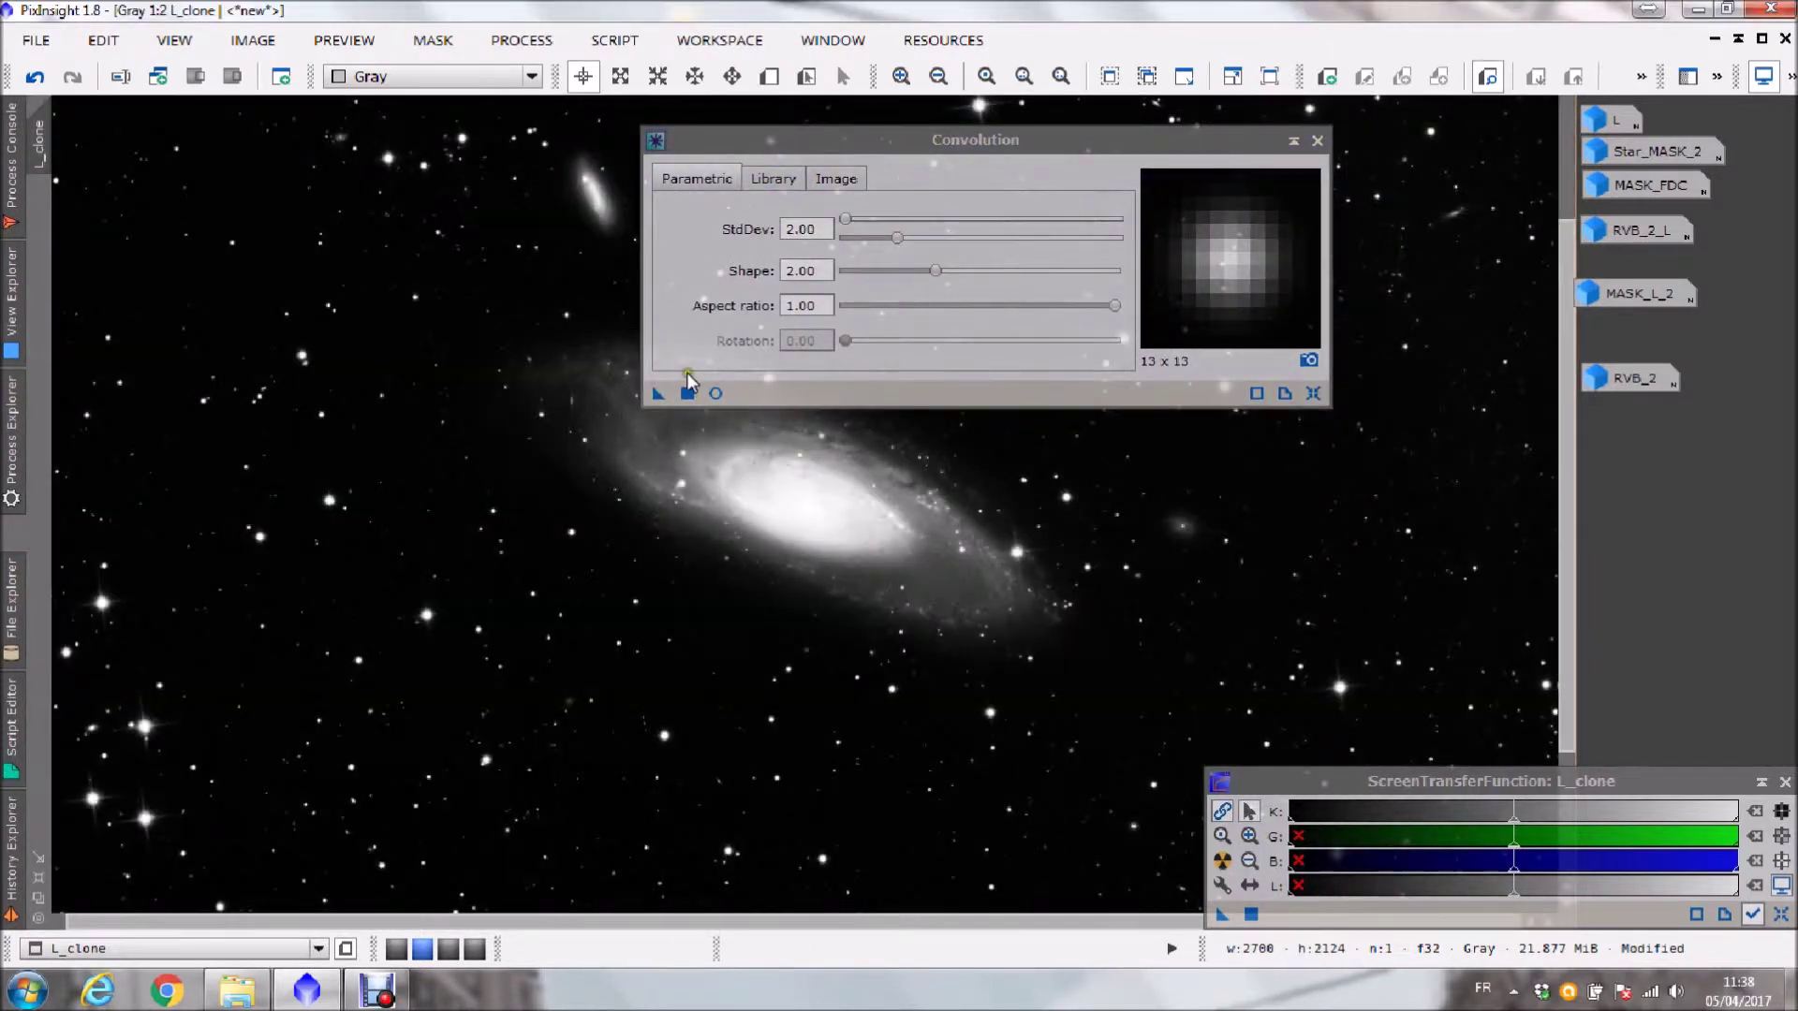
left_click_drag(659, 394, 704, 501)
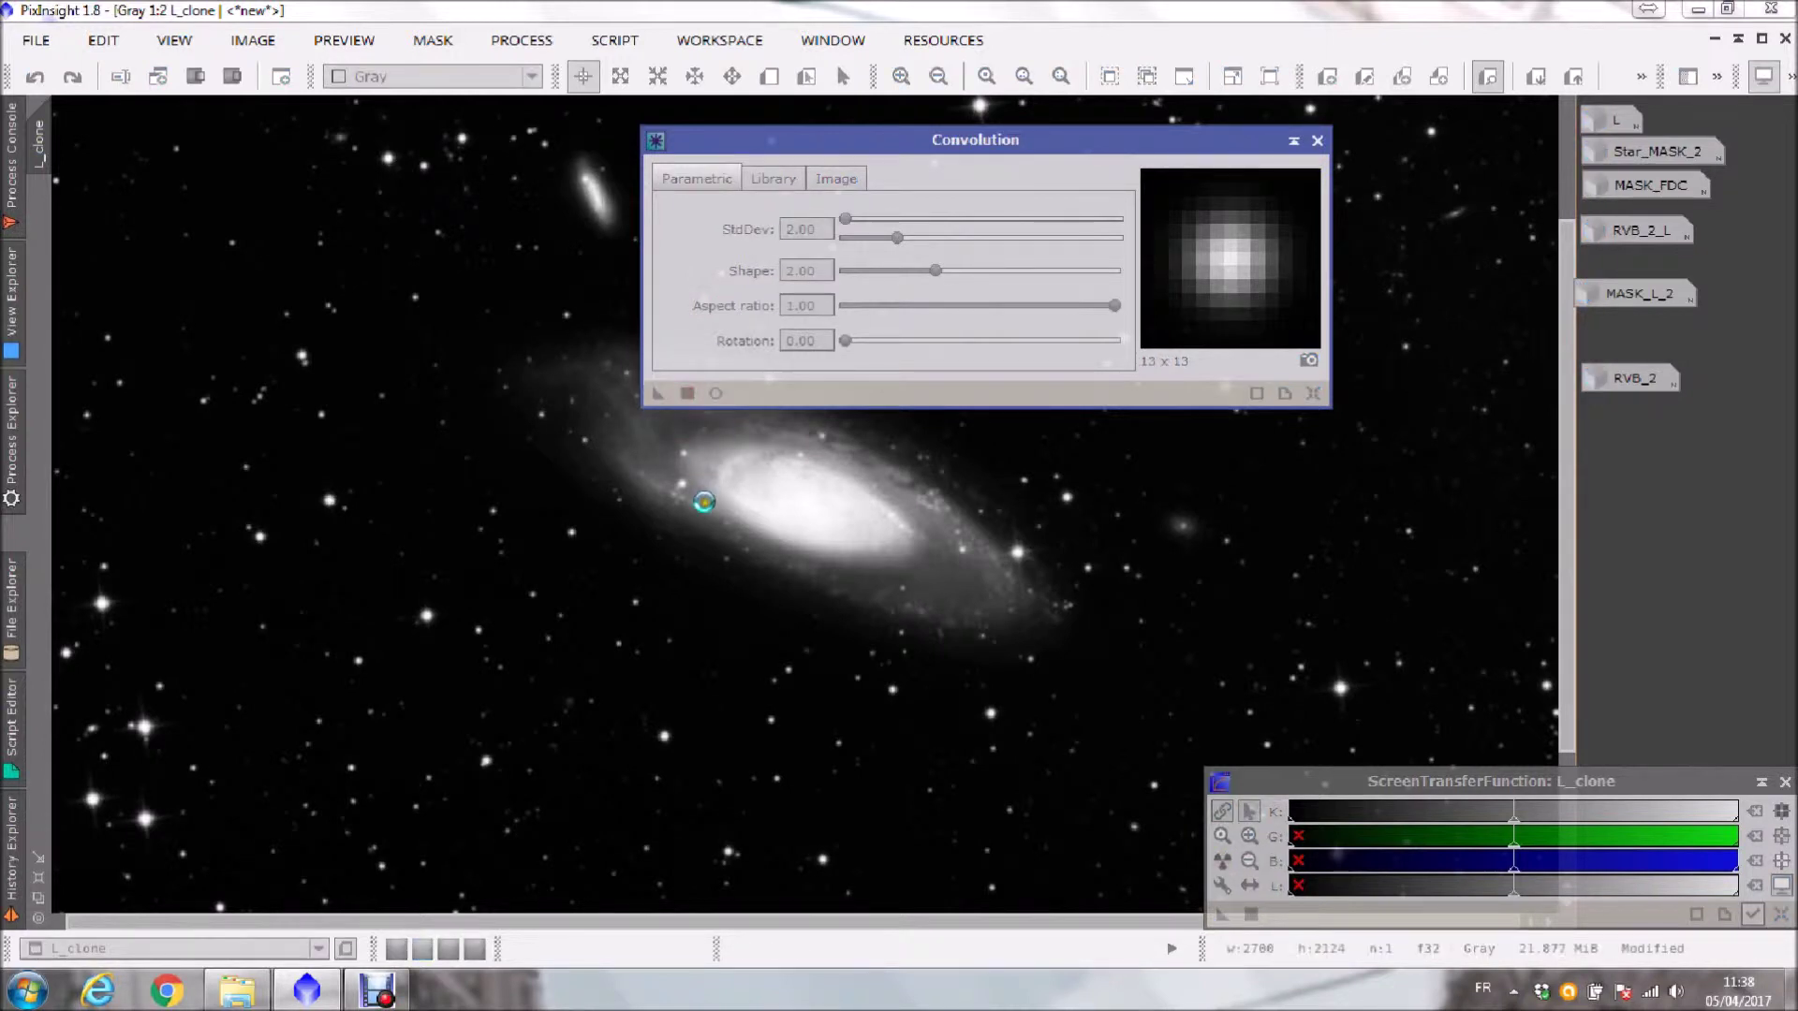
left_click(1316, 141)
scroll(704, 484, "up", 1)
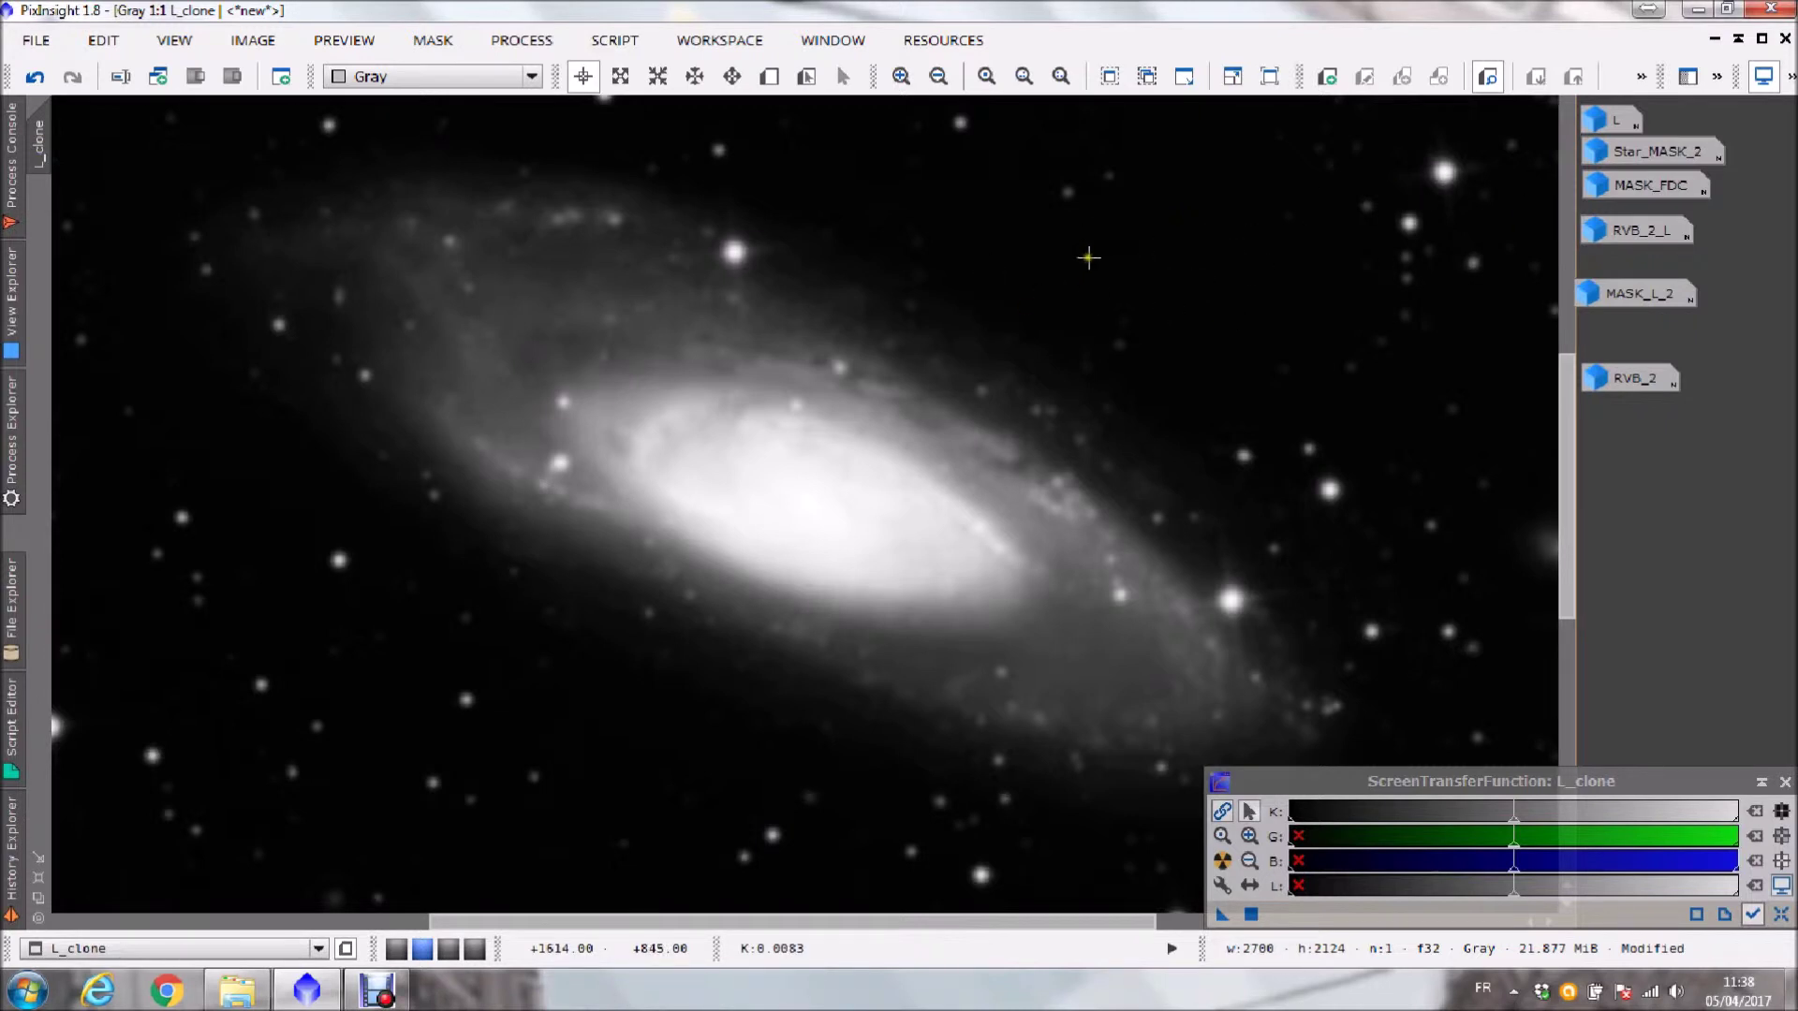
- Minimize L_clone, park its icon below RVB_2, and dismiss the Windows notification
left_click(1714, 39)
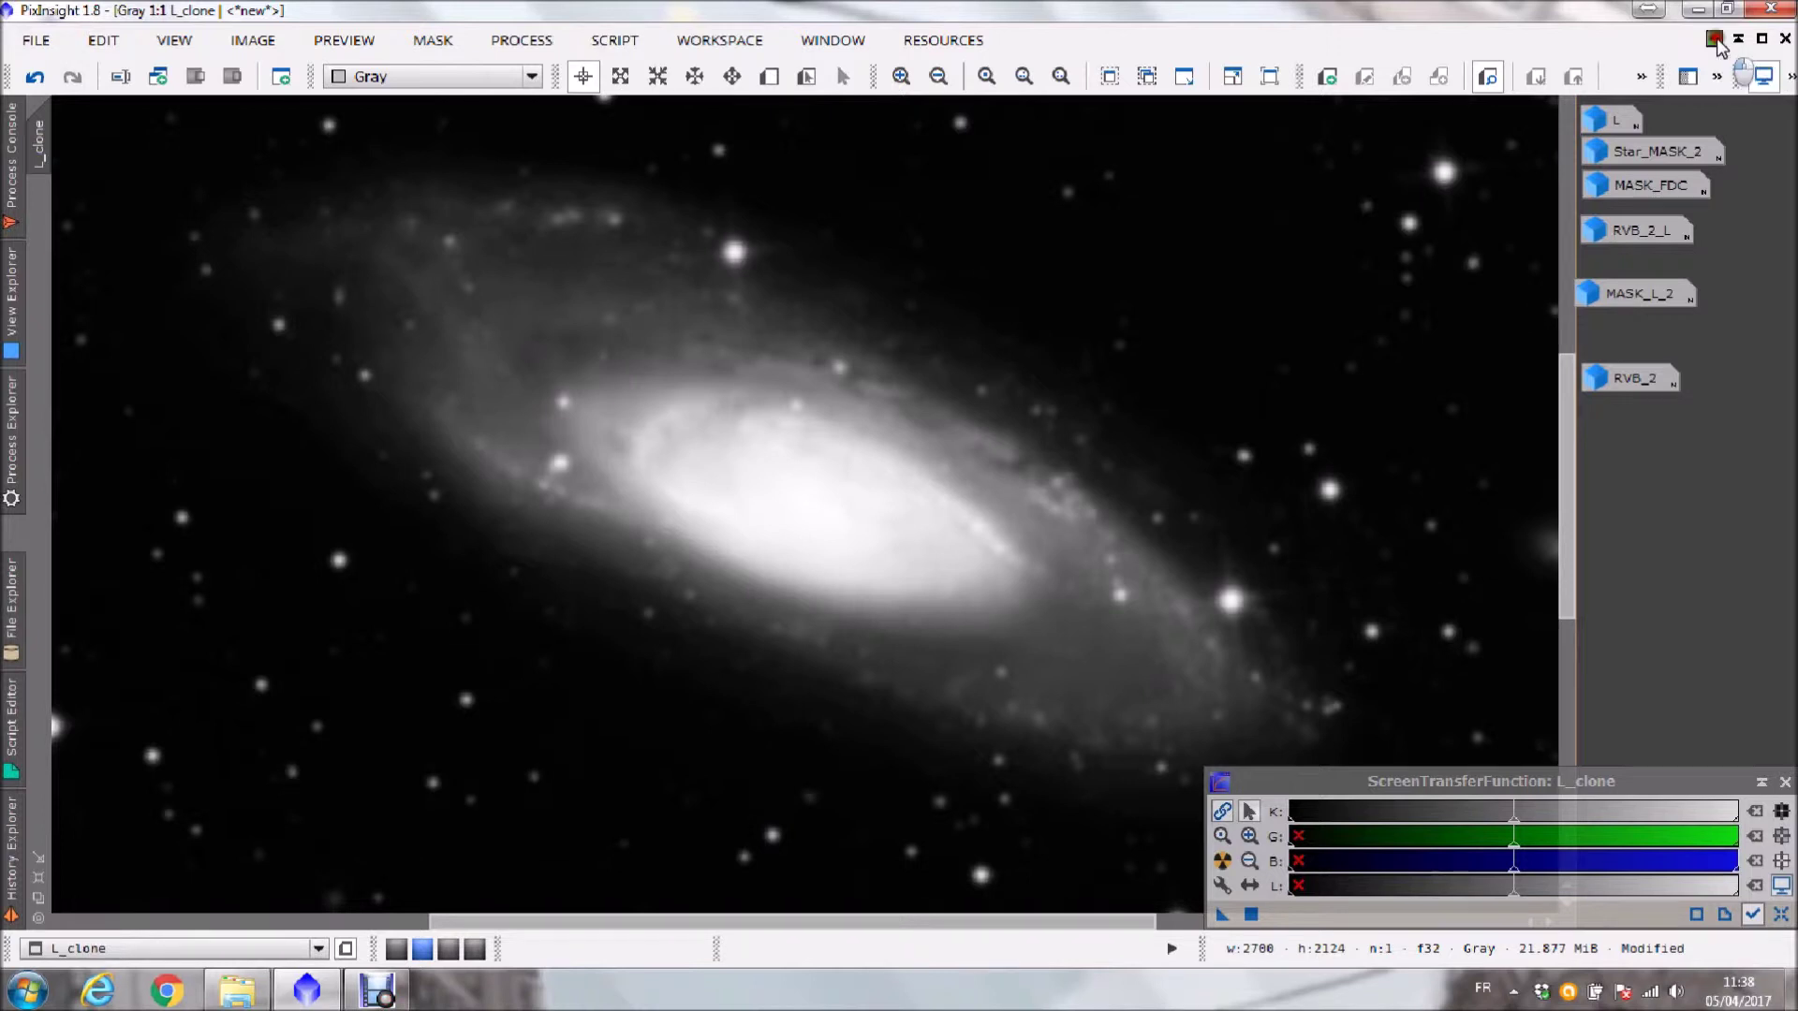
left_click_drag(560, 436, 1598, 466)
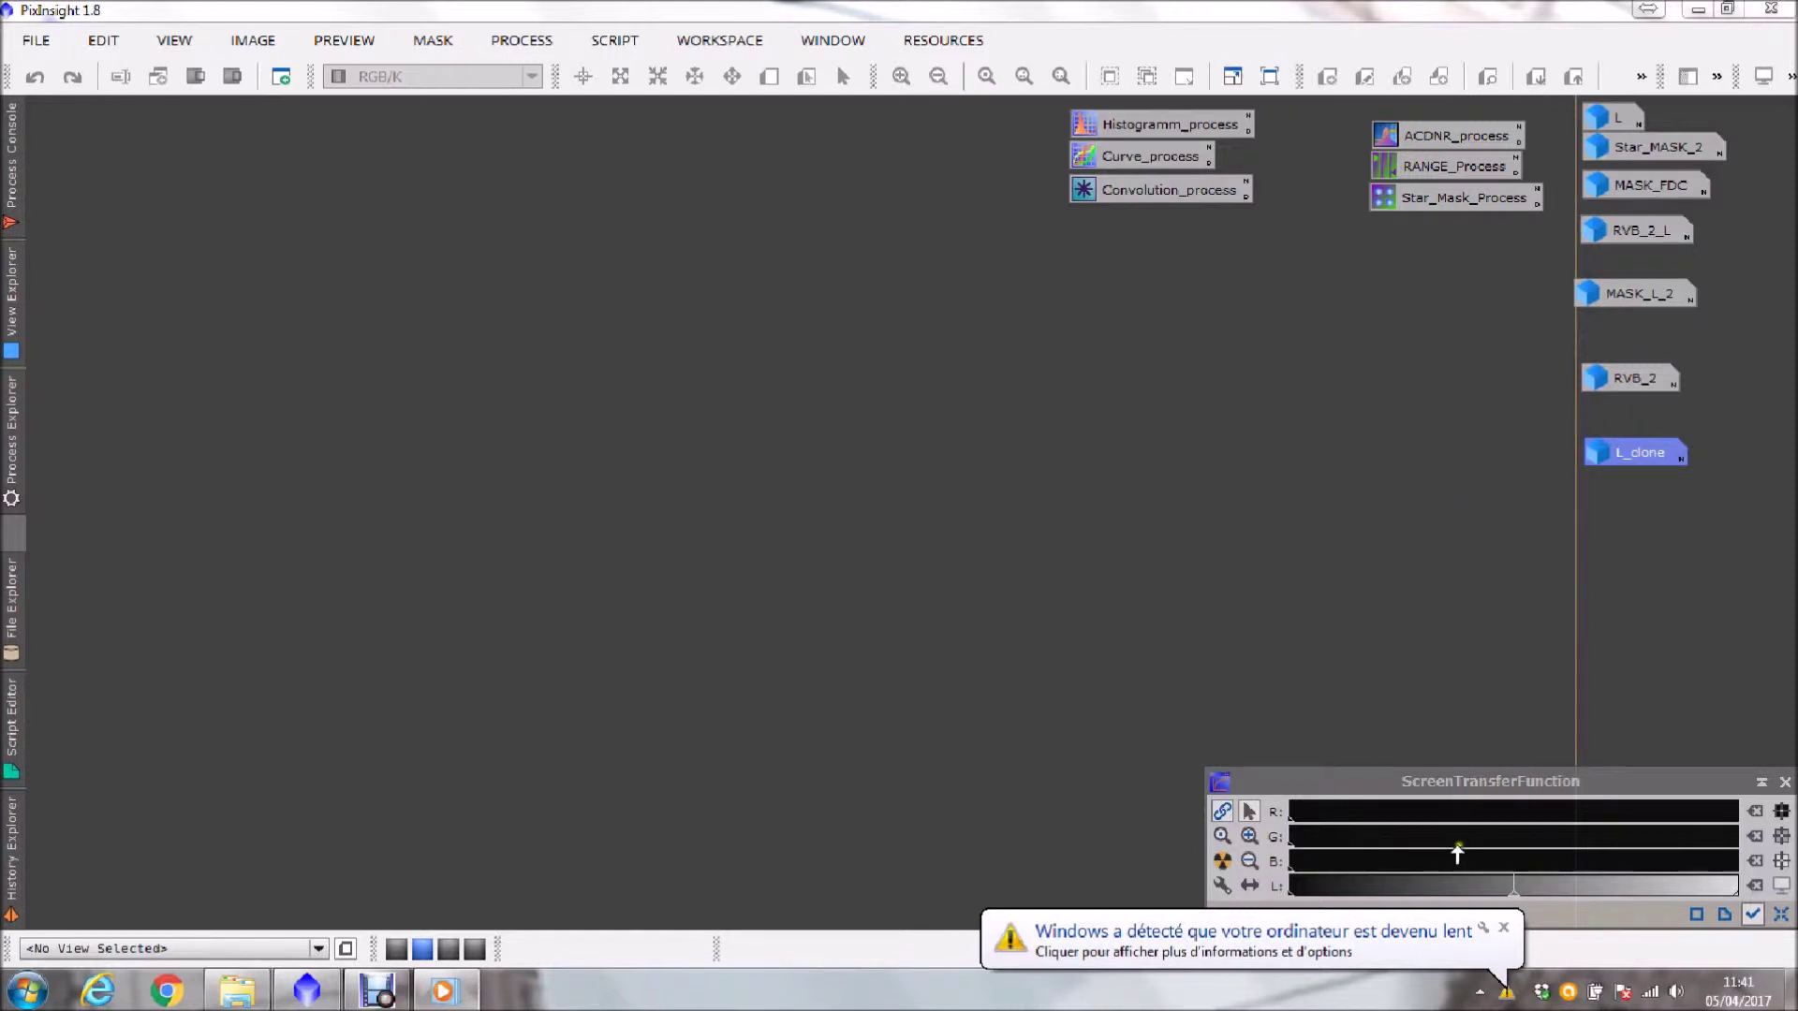
left_click(1504, 927)
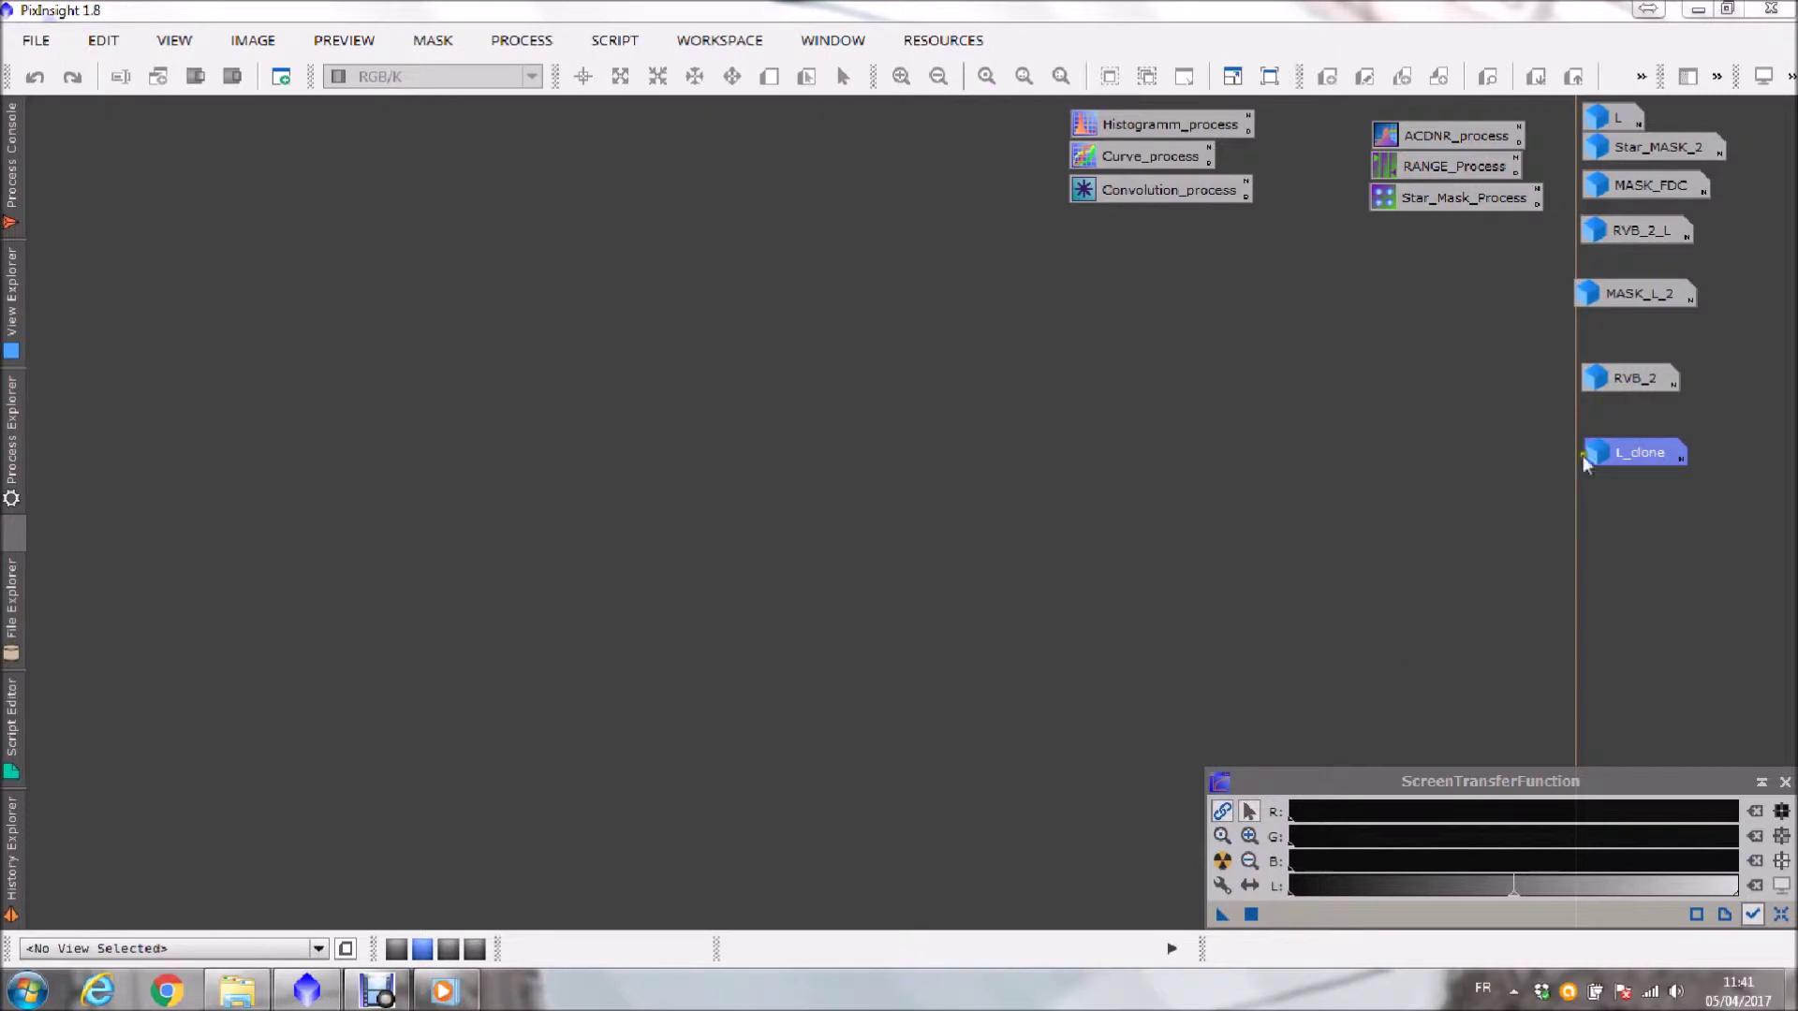
- Open the RVB_2_L image and the saved ACDNR process, with the image maximized
double_click(1642, 232)
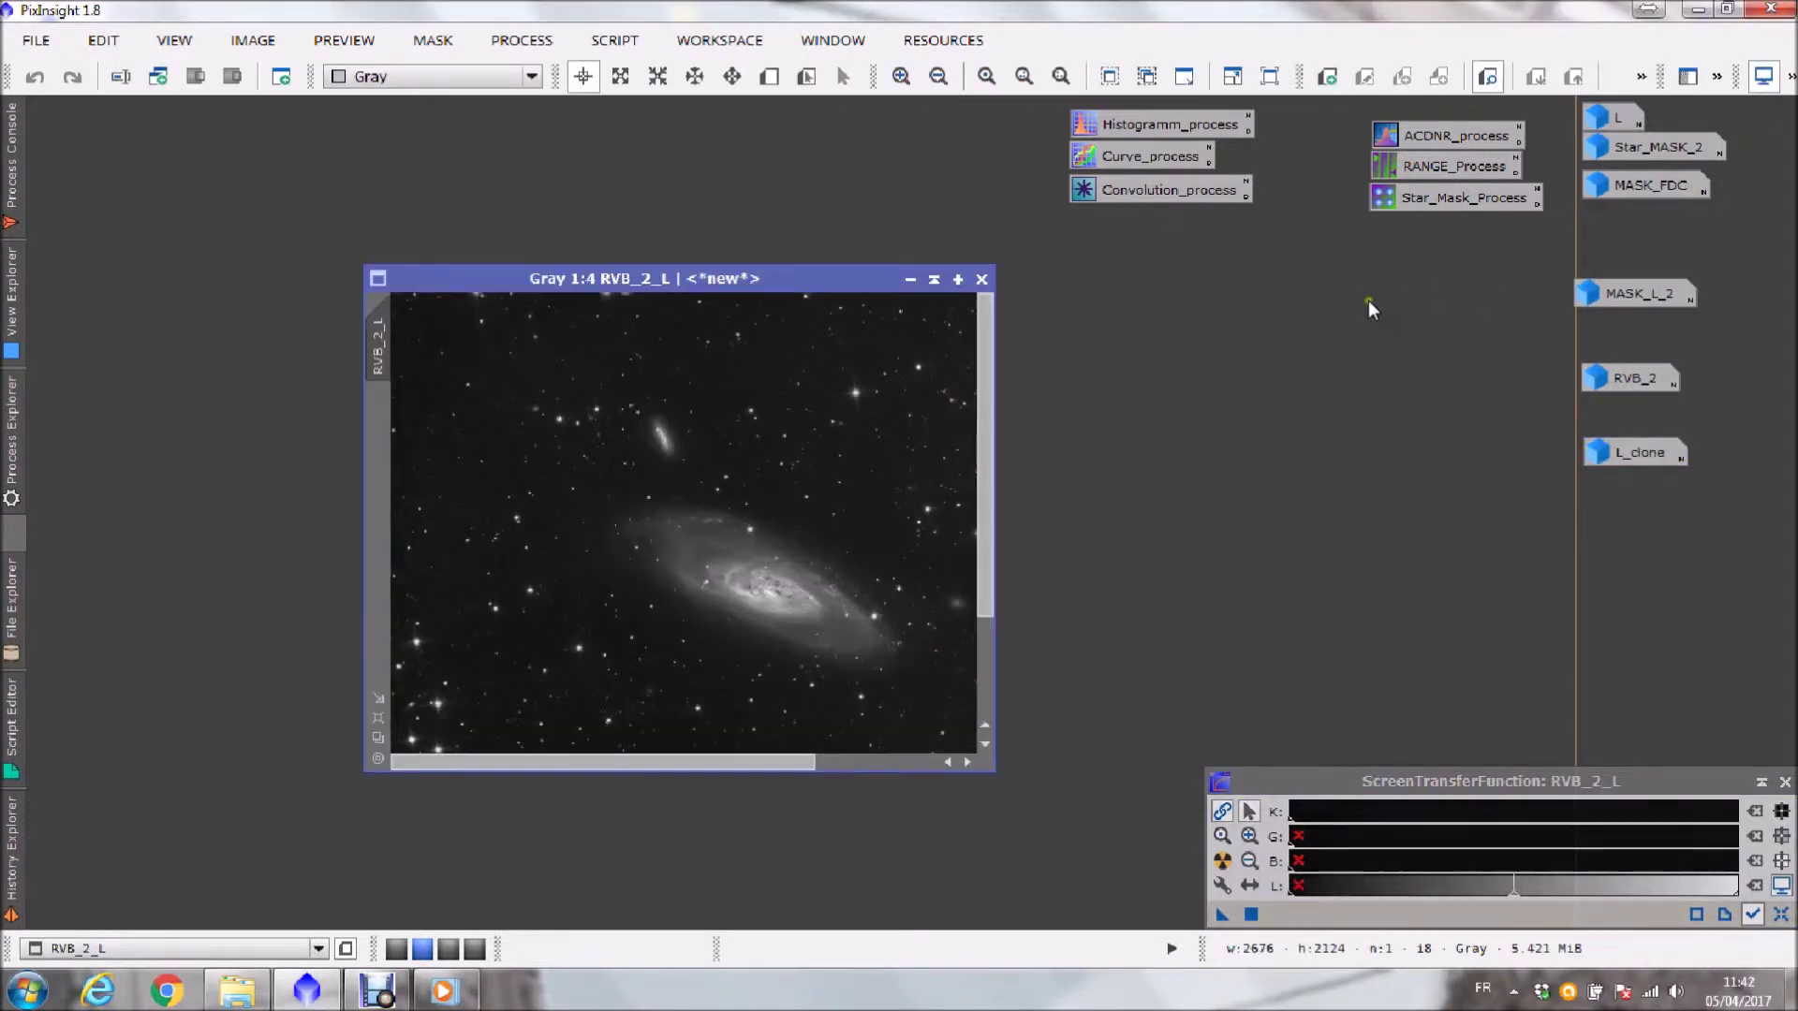
double_click(821, 281)
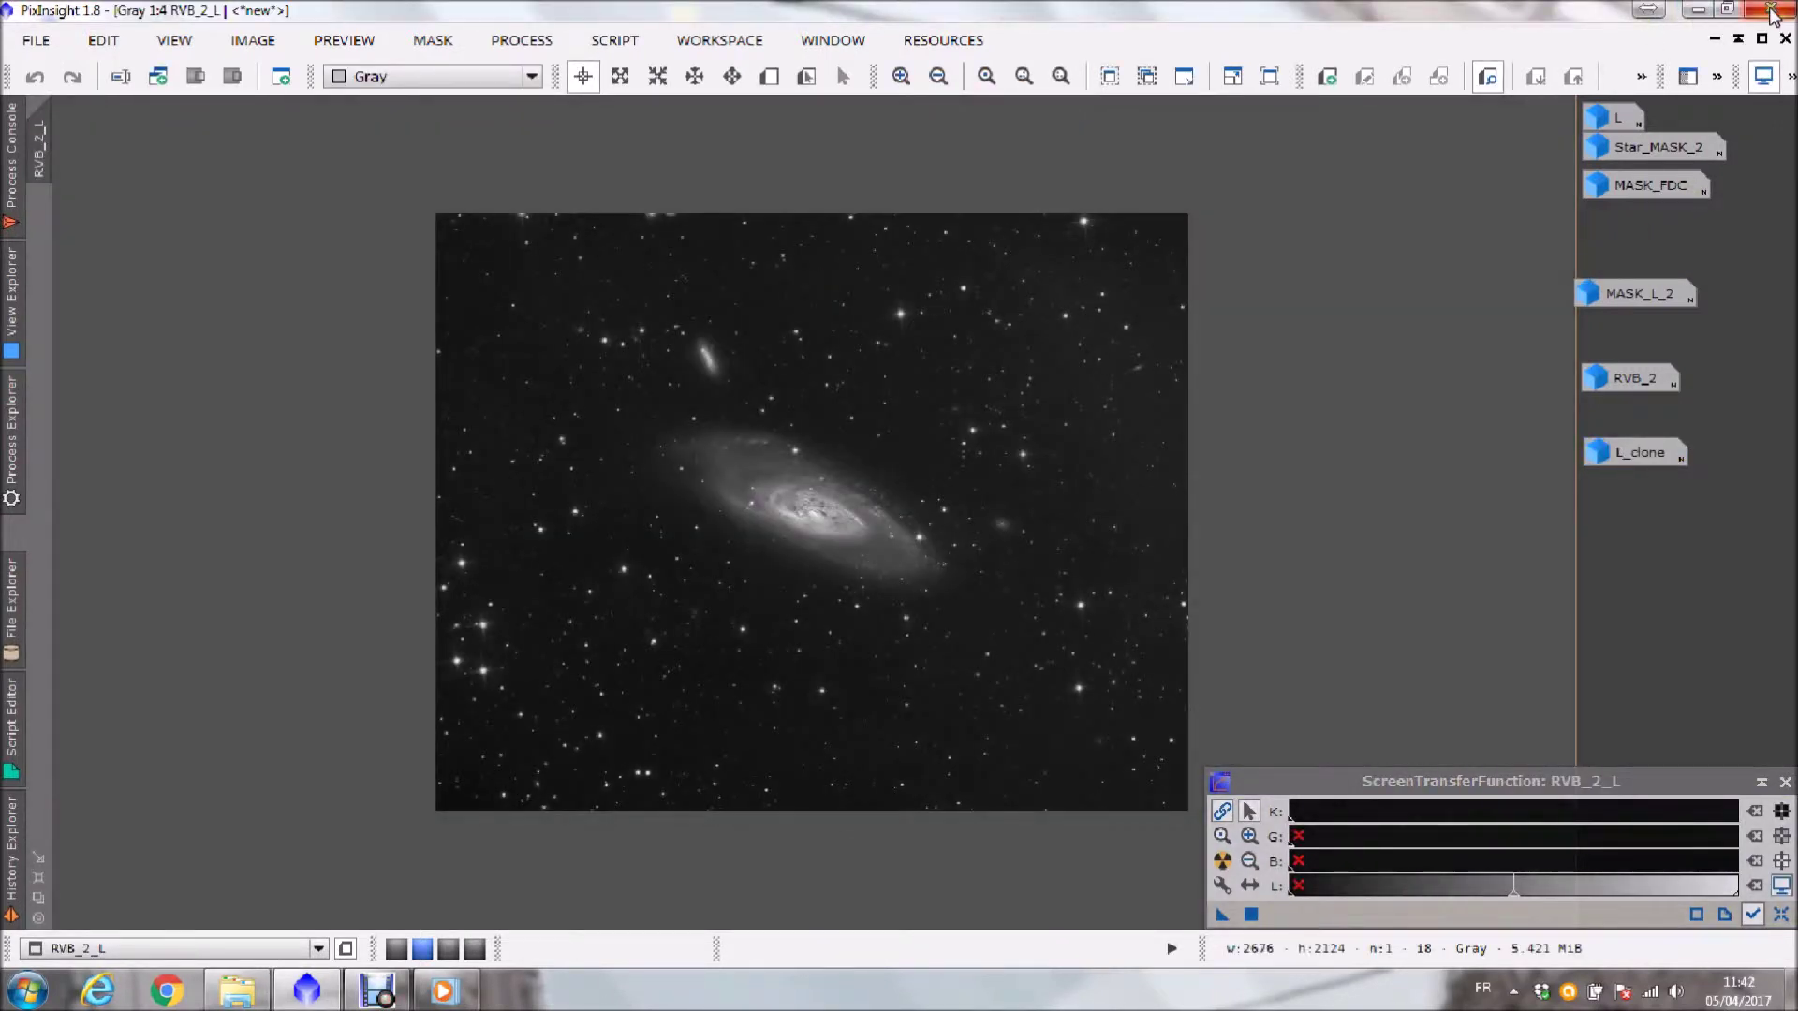
left_click(1760, 40)
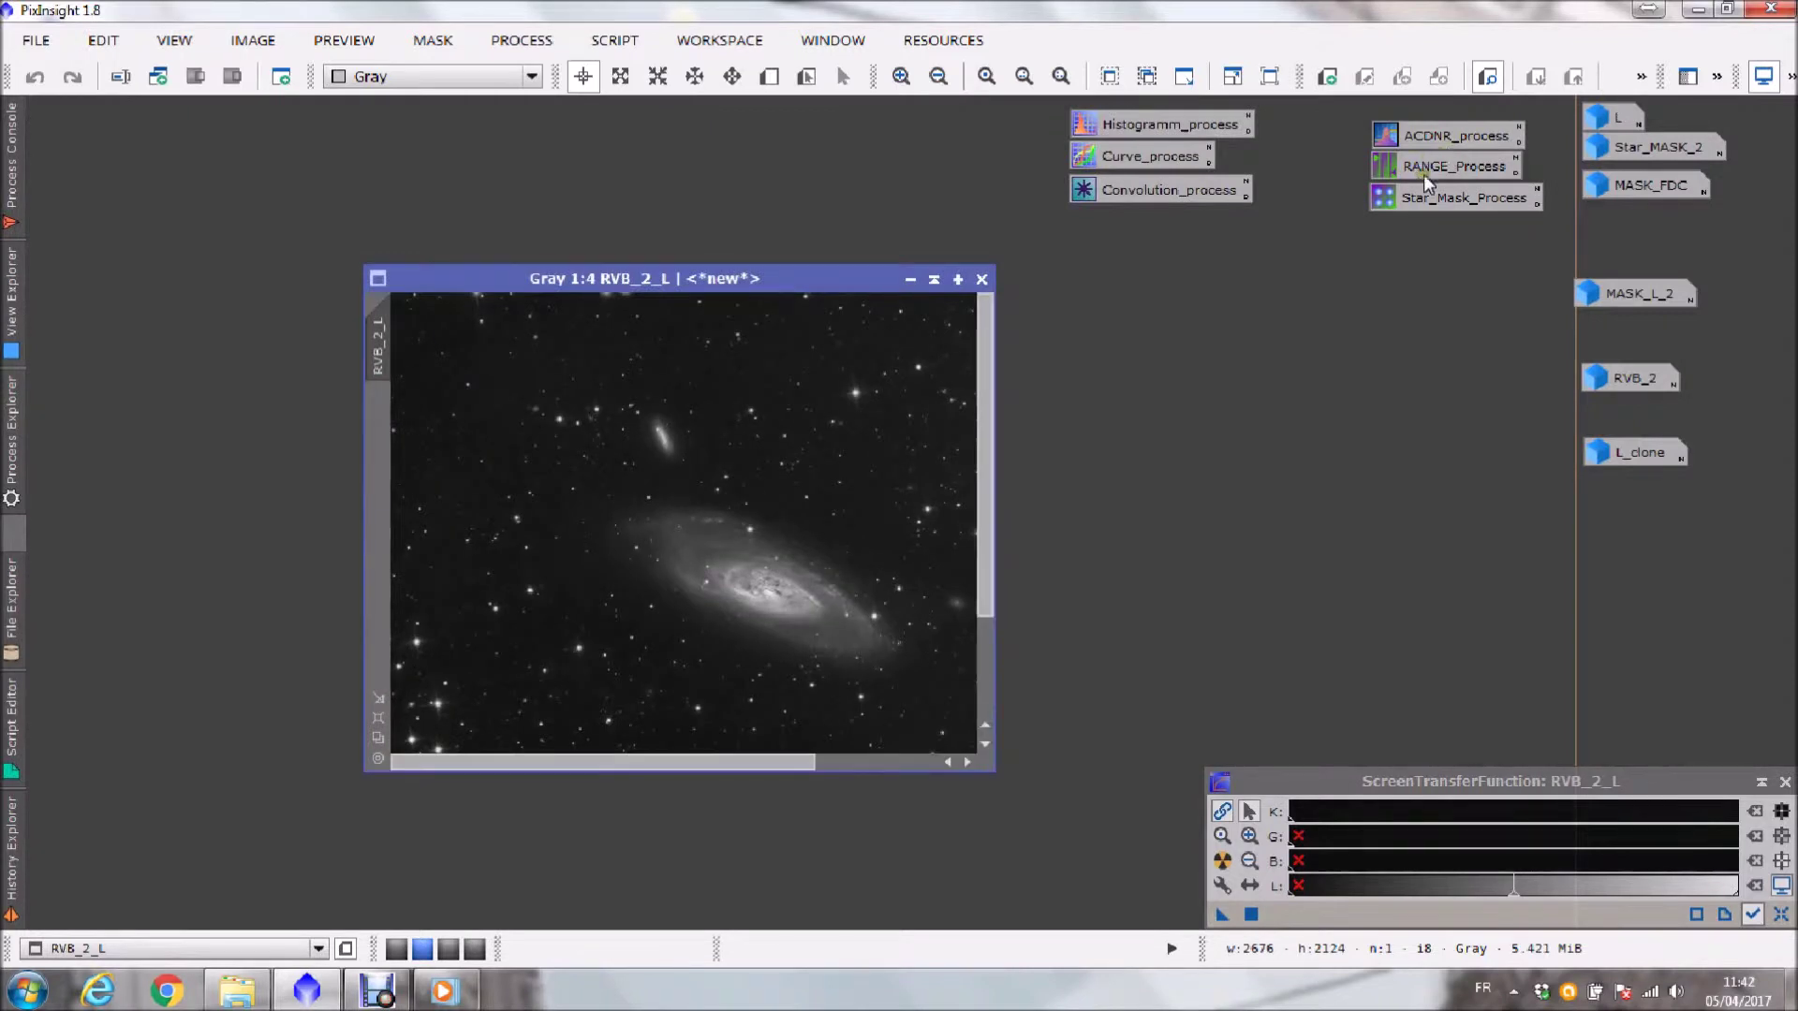
double_click(1437, 140)
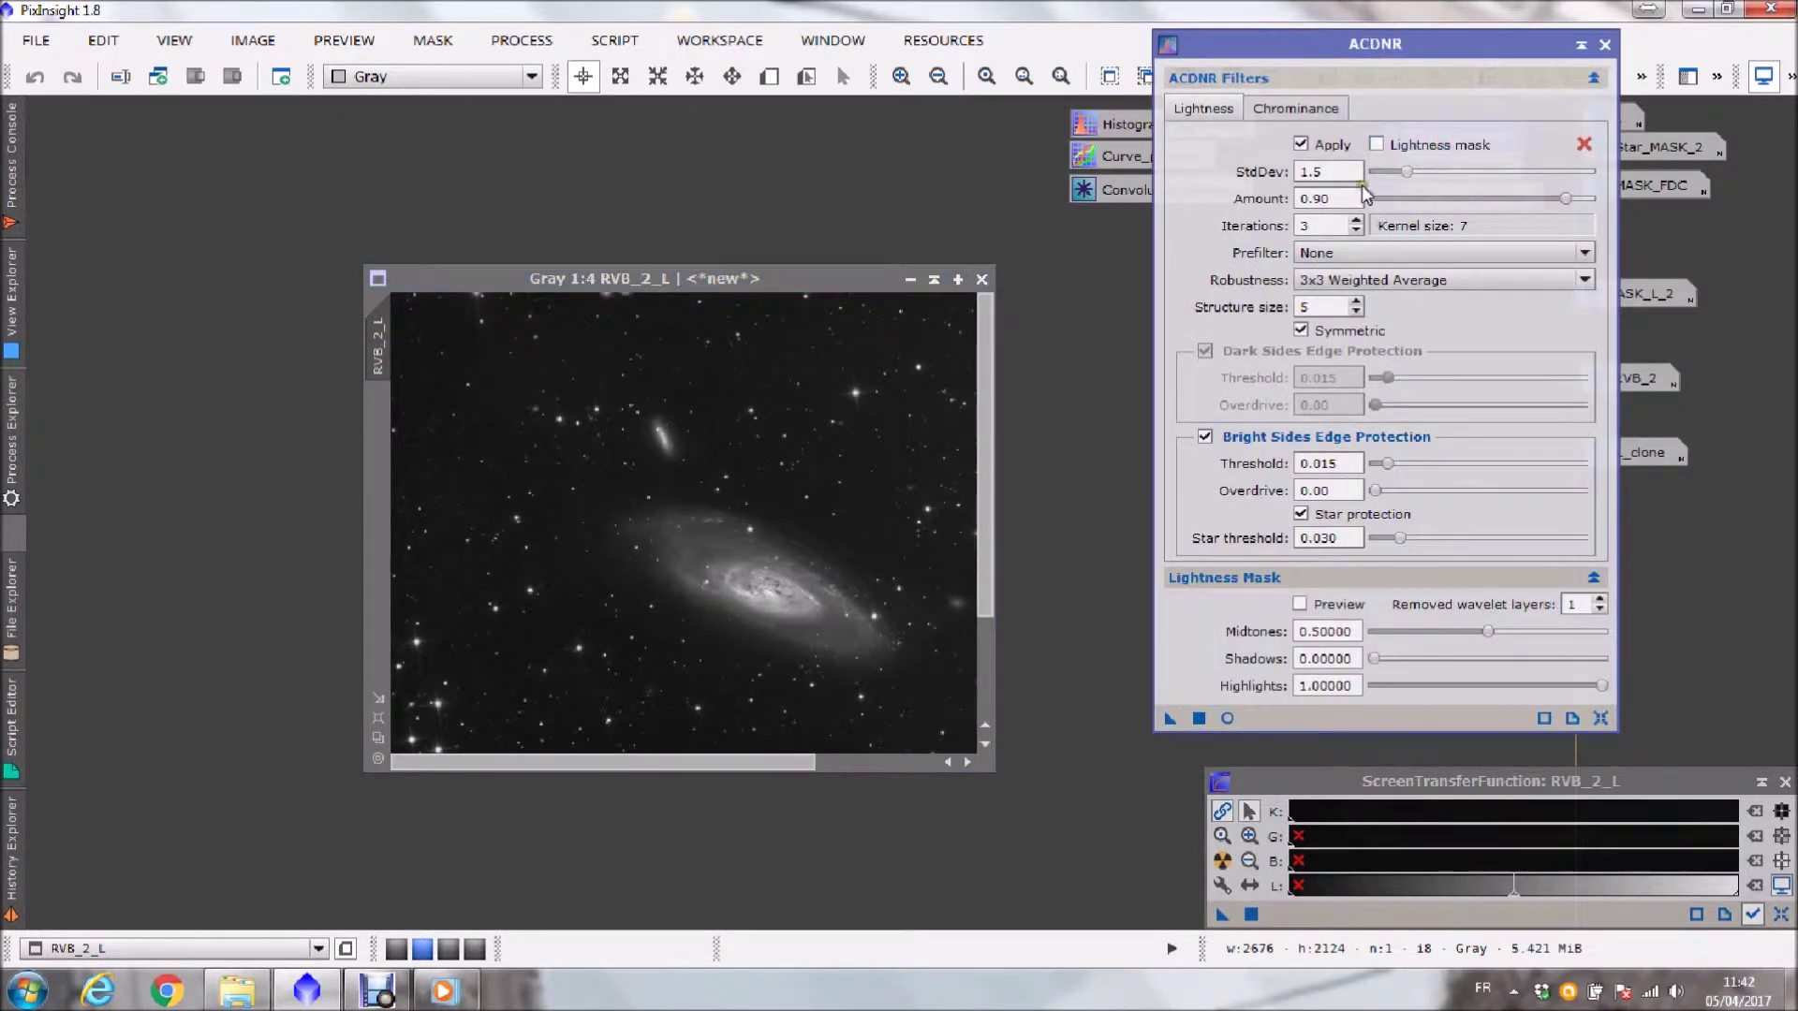
double_click(798, 277)
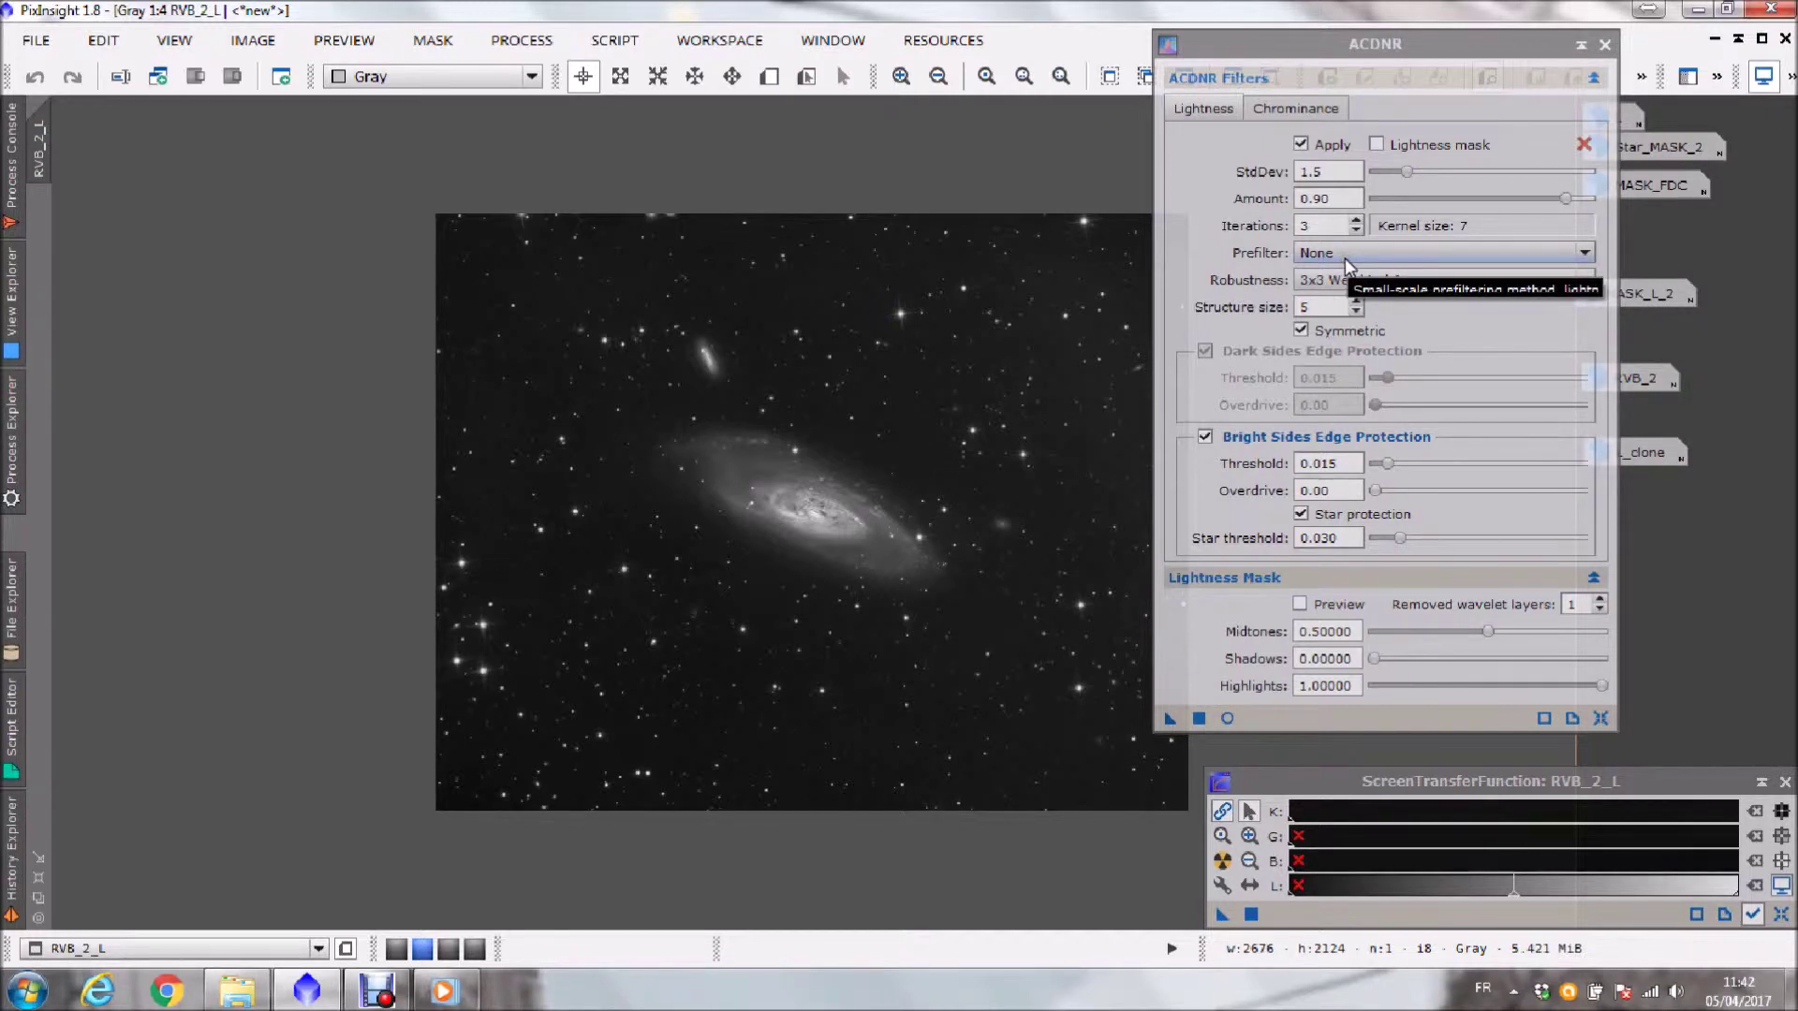
- Preview ACDNR's lightness mask on RVB_2_L in real time, with midtones at 0.20 and shadows at 0.17
left_click(1301, 603)
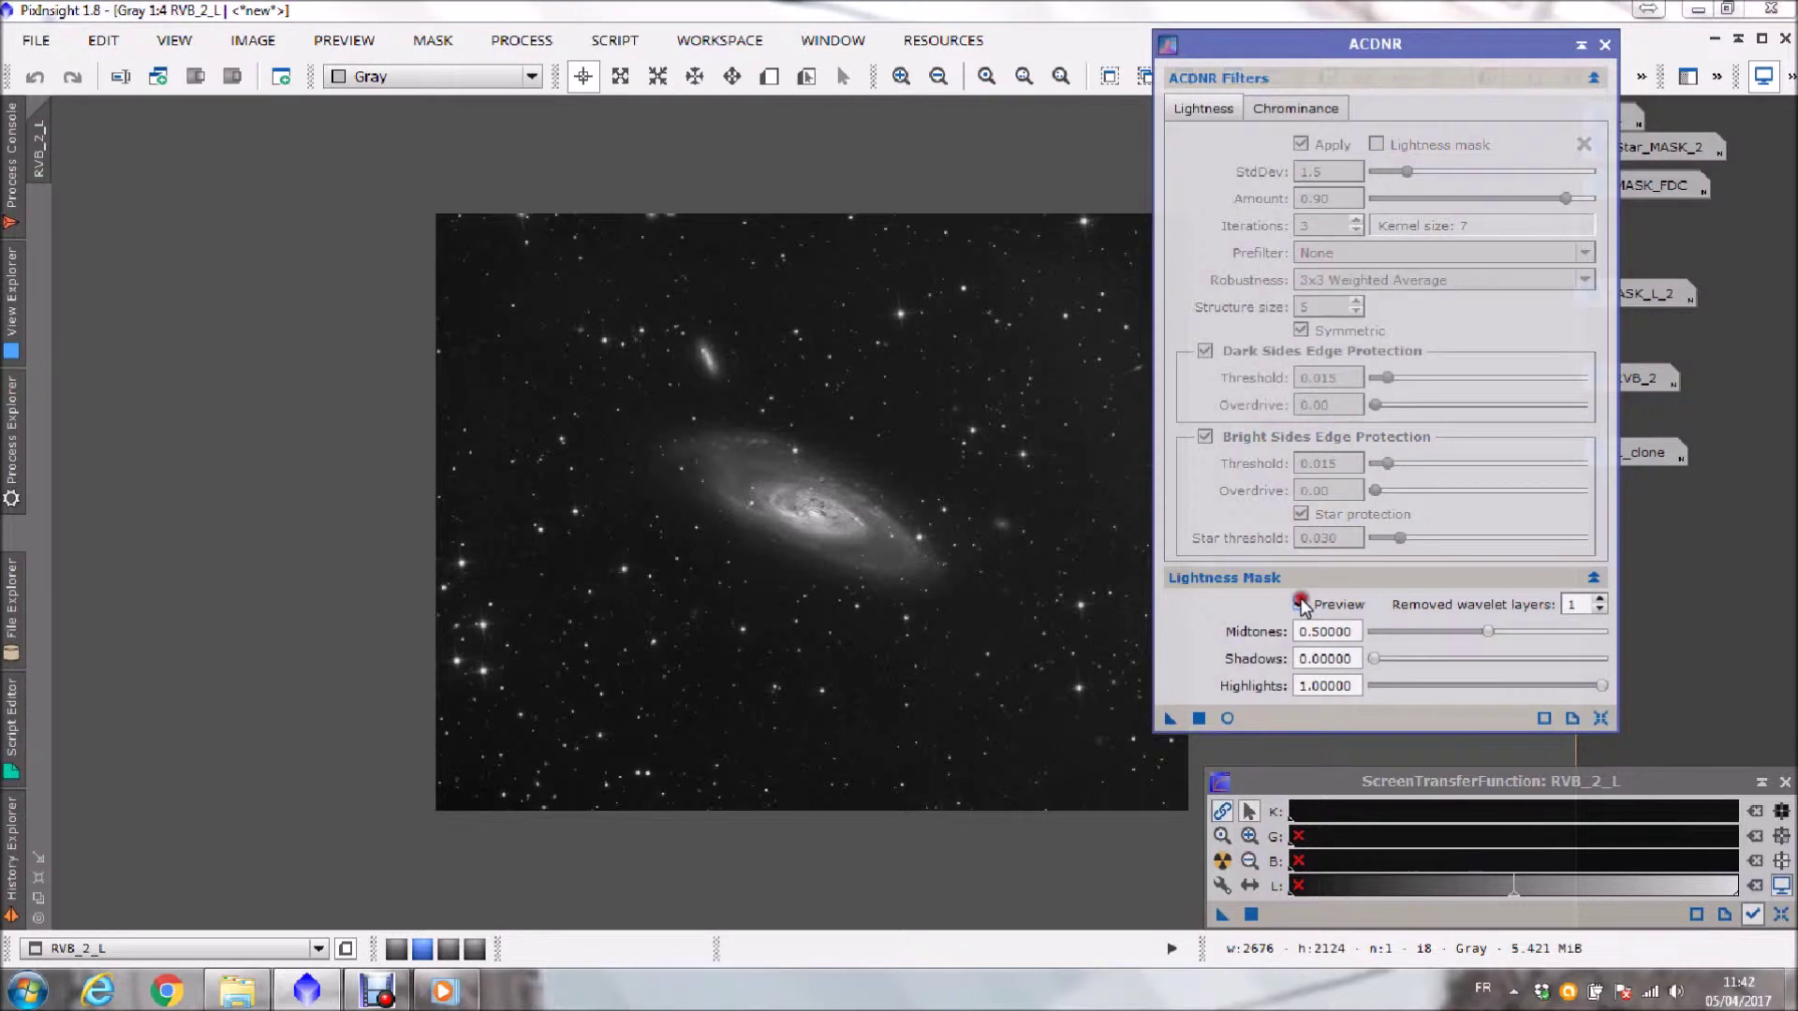
left_click(1228, 718)
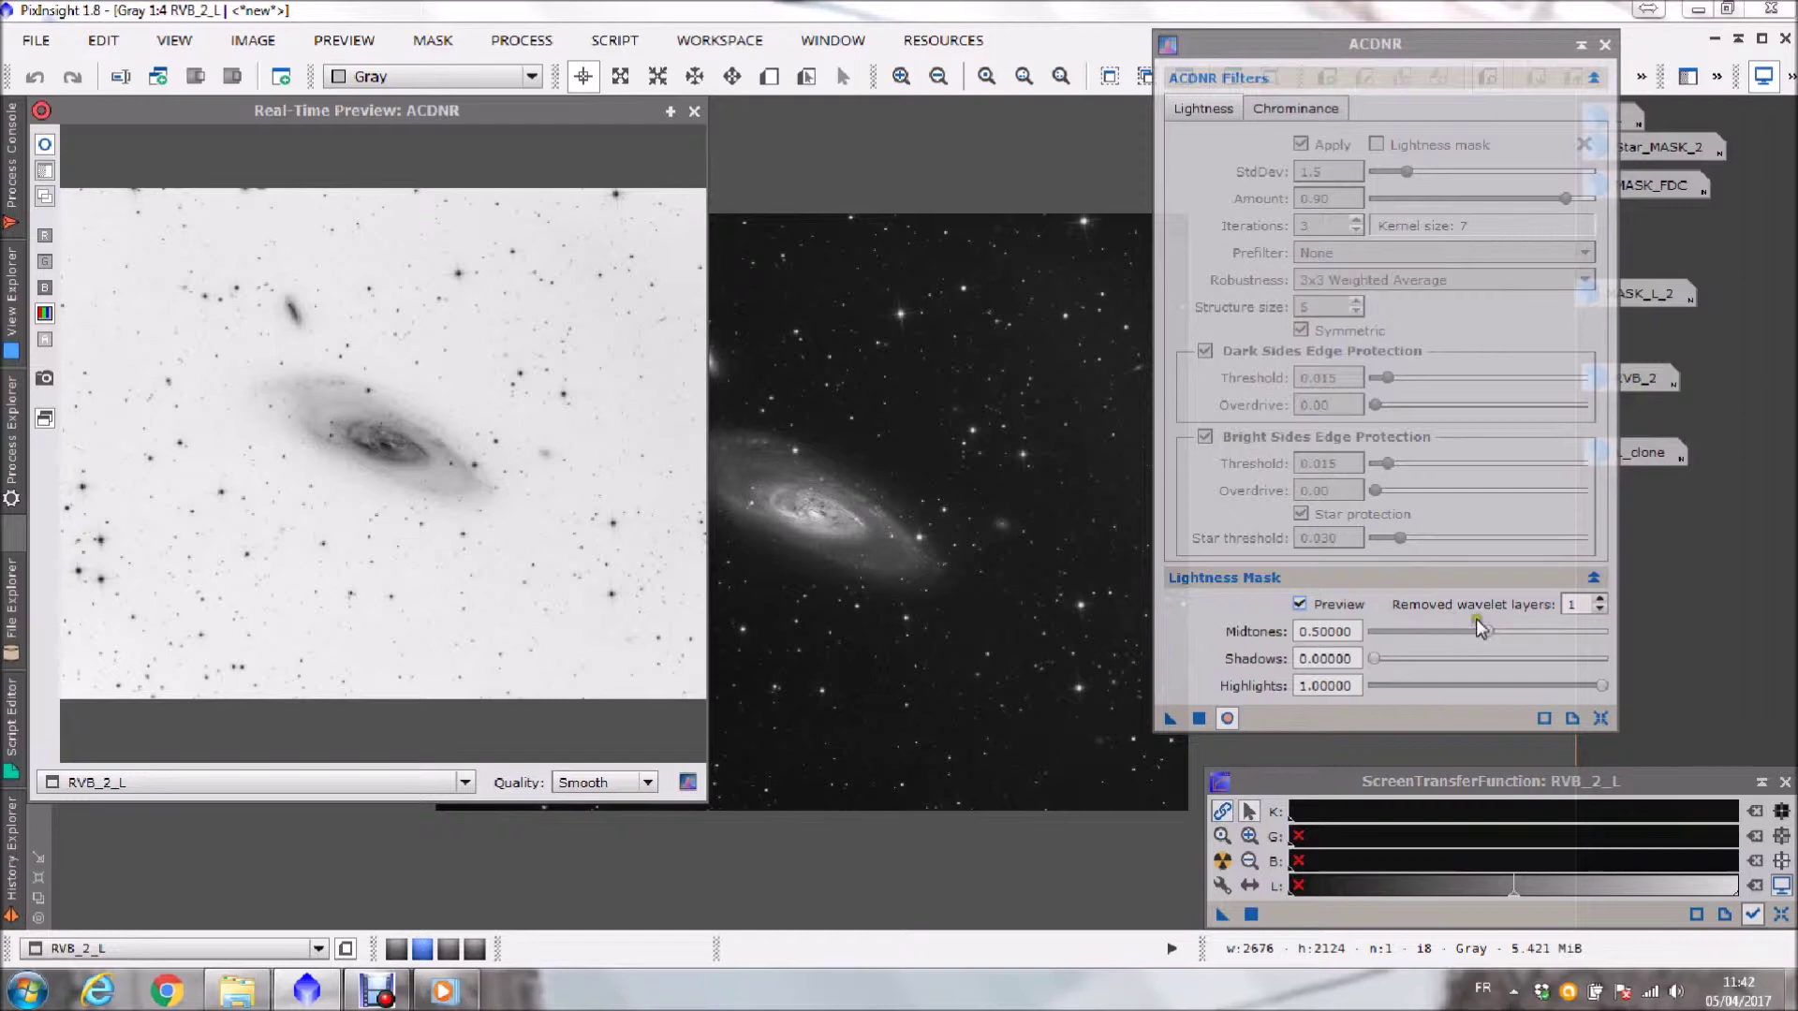
mouse_move(1485, 629)
left_mouse_down()
mouse_move(1427, 630)
mouse_move(1498, 631)
left_mouse_up()
left_click_drag(1374, 659, 1416, 631)
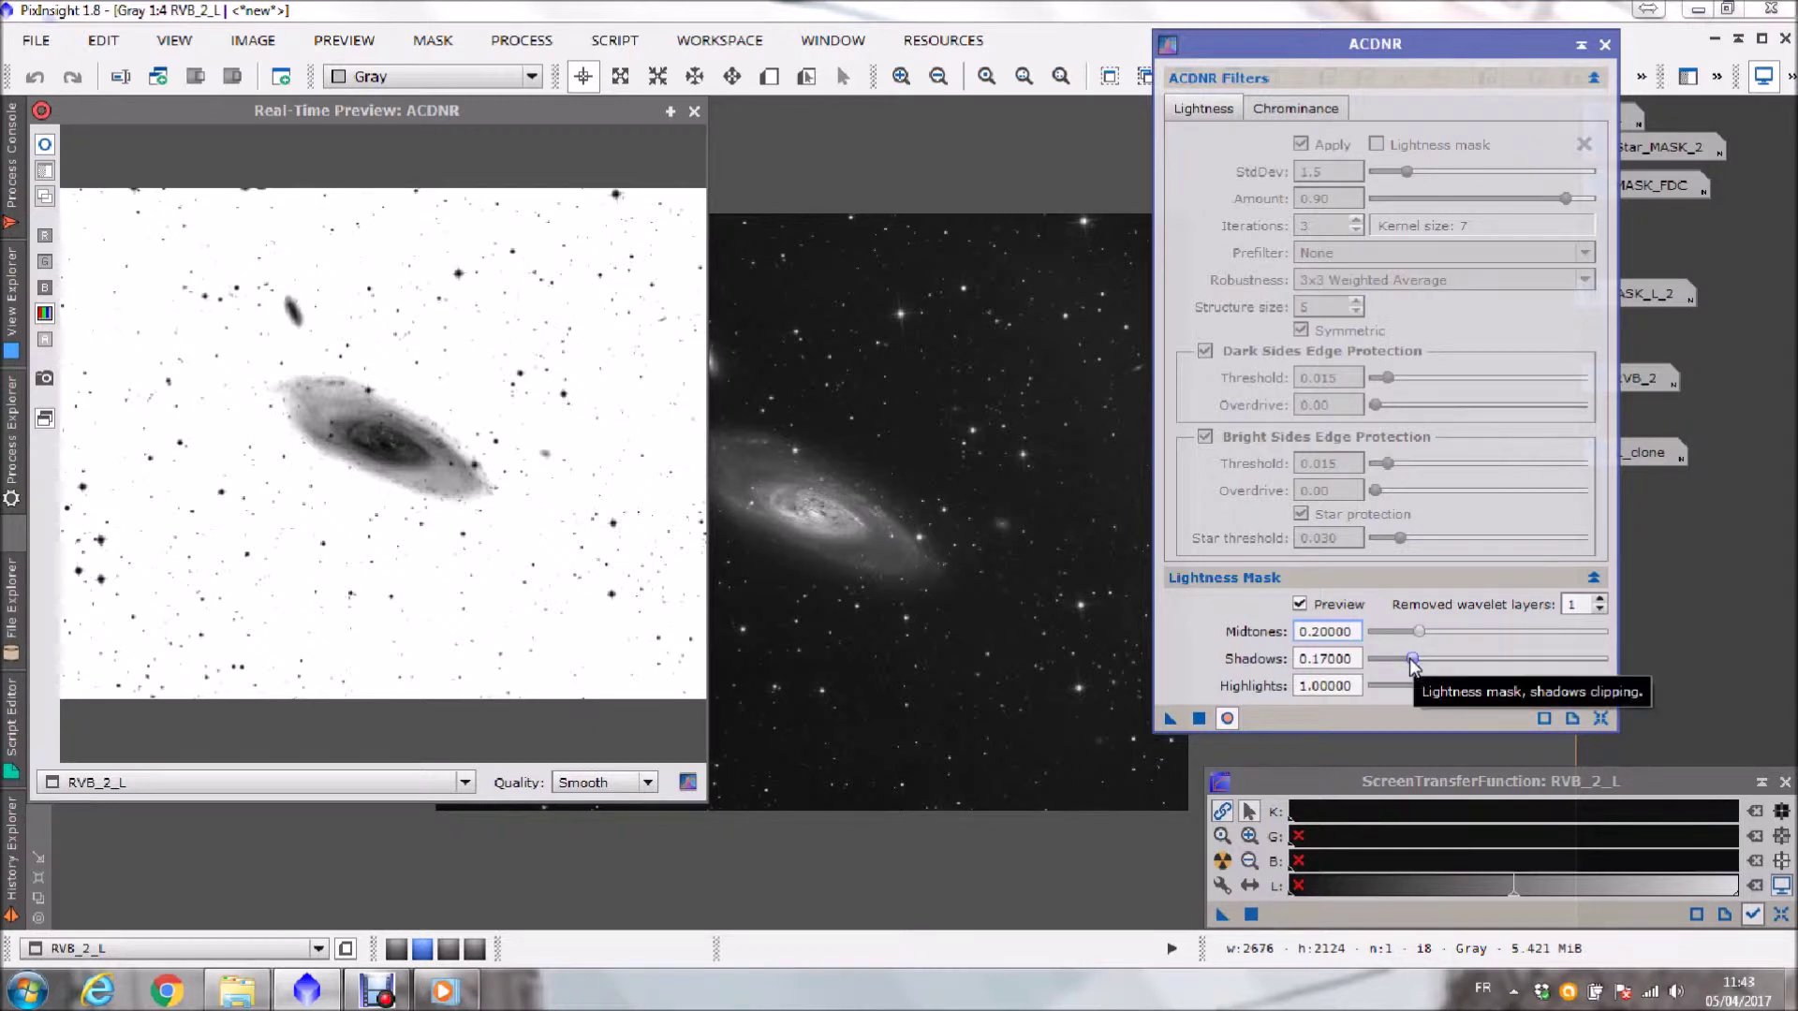
left_click(452, 42)
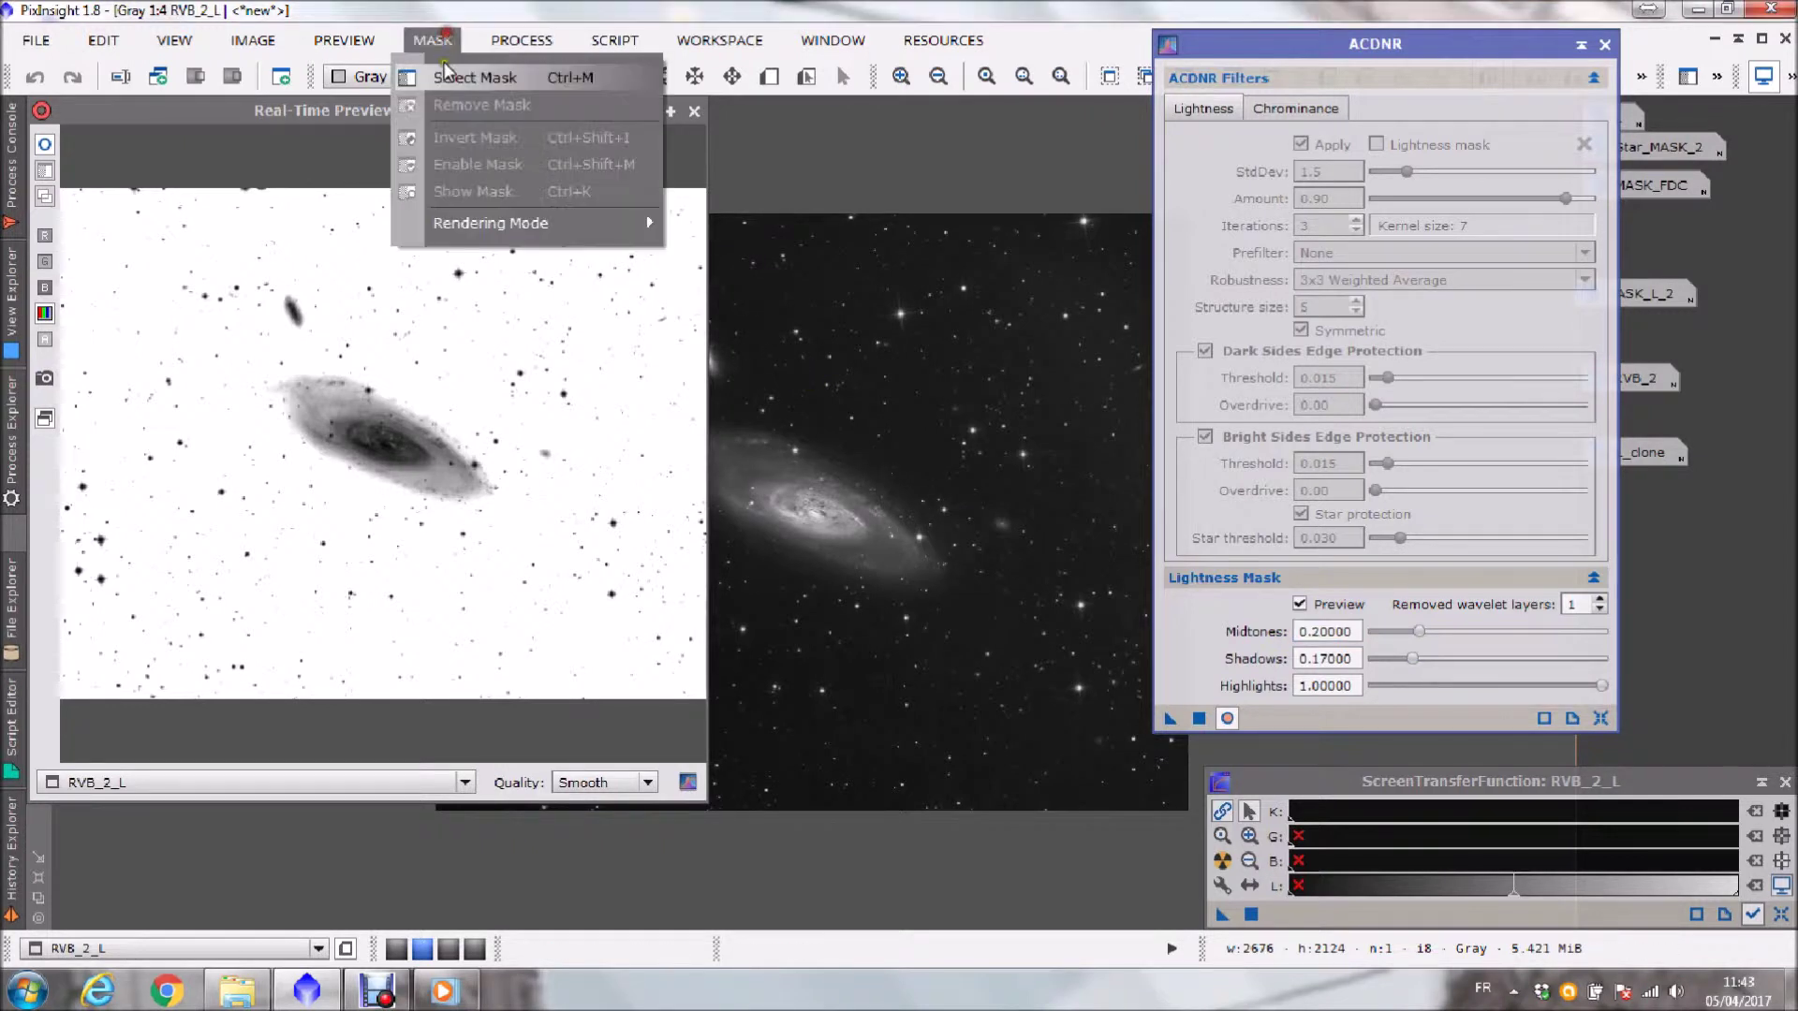
left_click(440, 45)
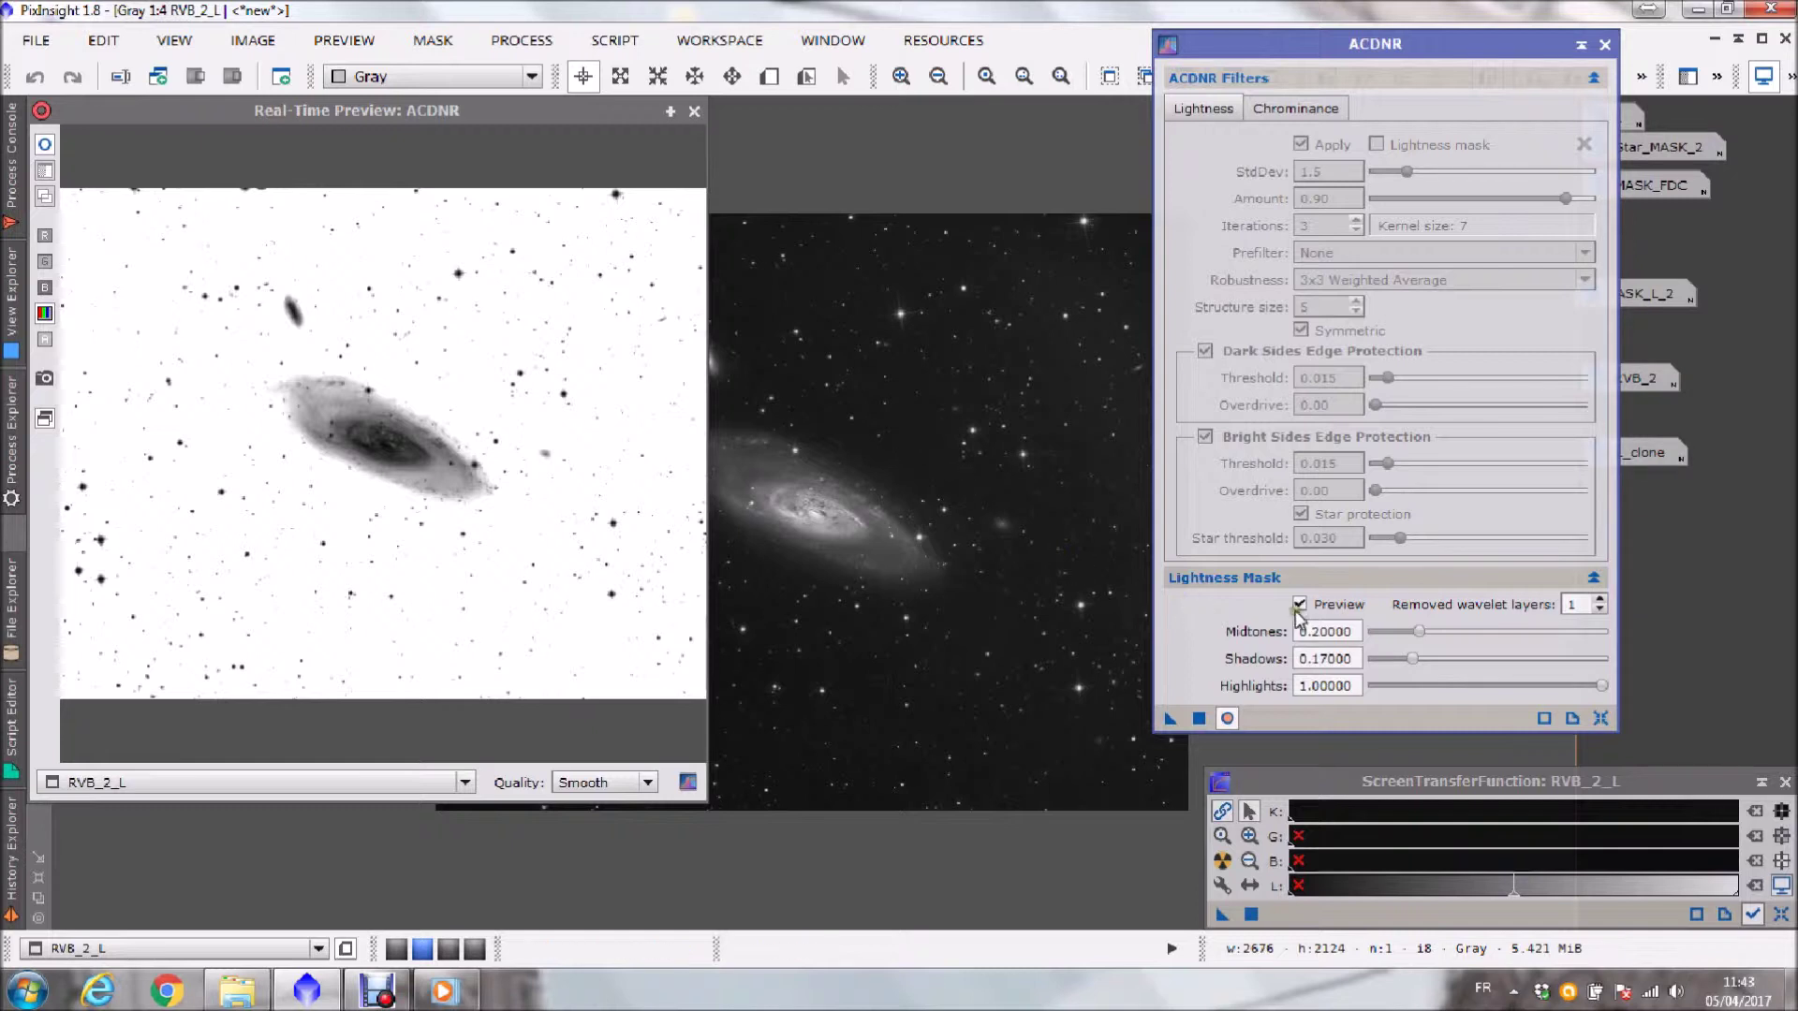
- Try different removed wavelet layers, and set the lightness mask's midtones to 0.07 and shadows to 0.18
left_click(1431, 660)
mouse_move(1431, 660)
left_mouse_down()
mouse_move(1388, 635)
mouse_move(1413, 662)
left_mouse_up()
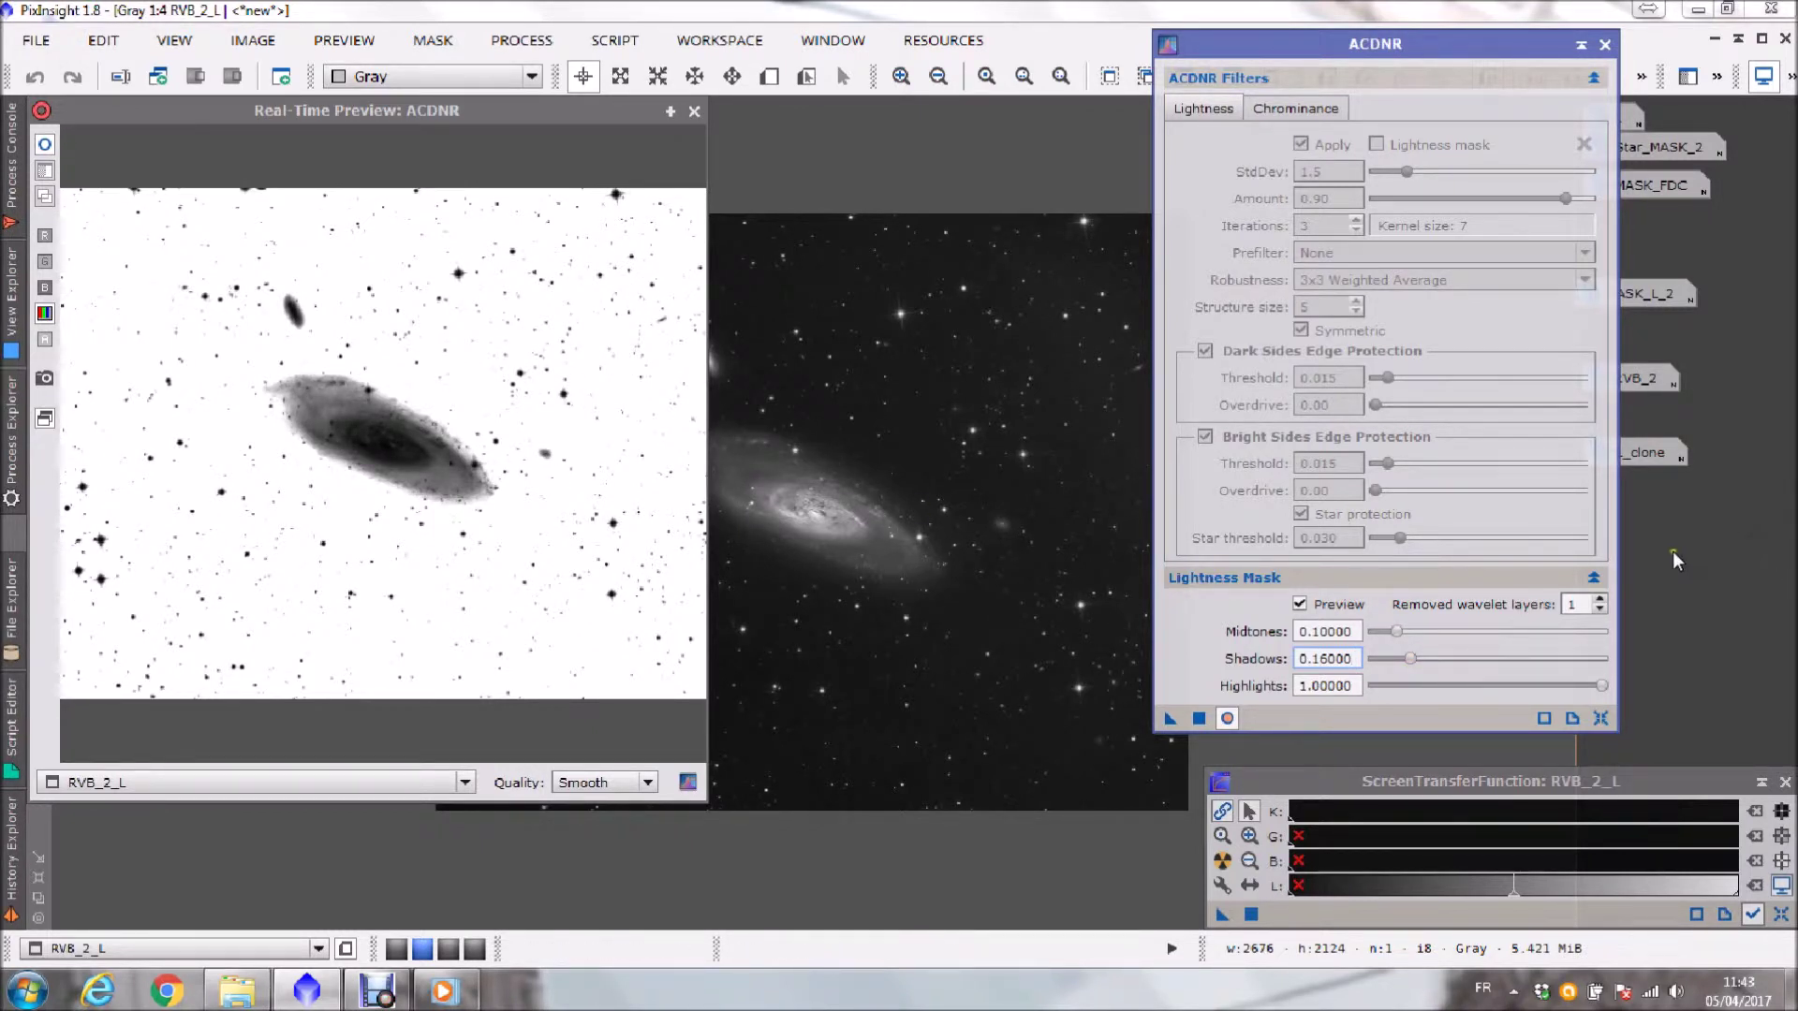
left_click(1599, 603)
left_click(1598, 602)
left_click(1599, 603)
mouse_move(1409, 658)
left_mouse_down()
mouse_move(1447, 659)
mouse_move(1406, 665)
mouse_move(1378, 630)
mouse_move(1396, 633)
left_mouse_up()
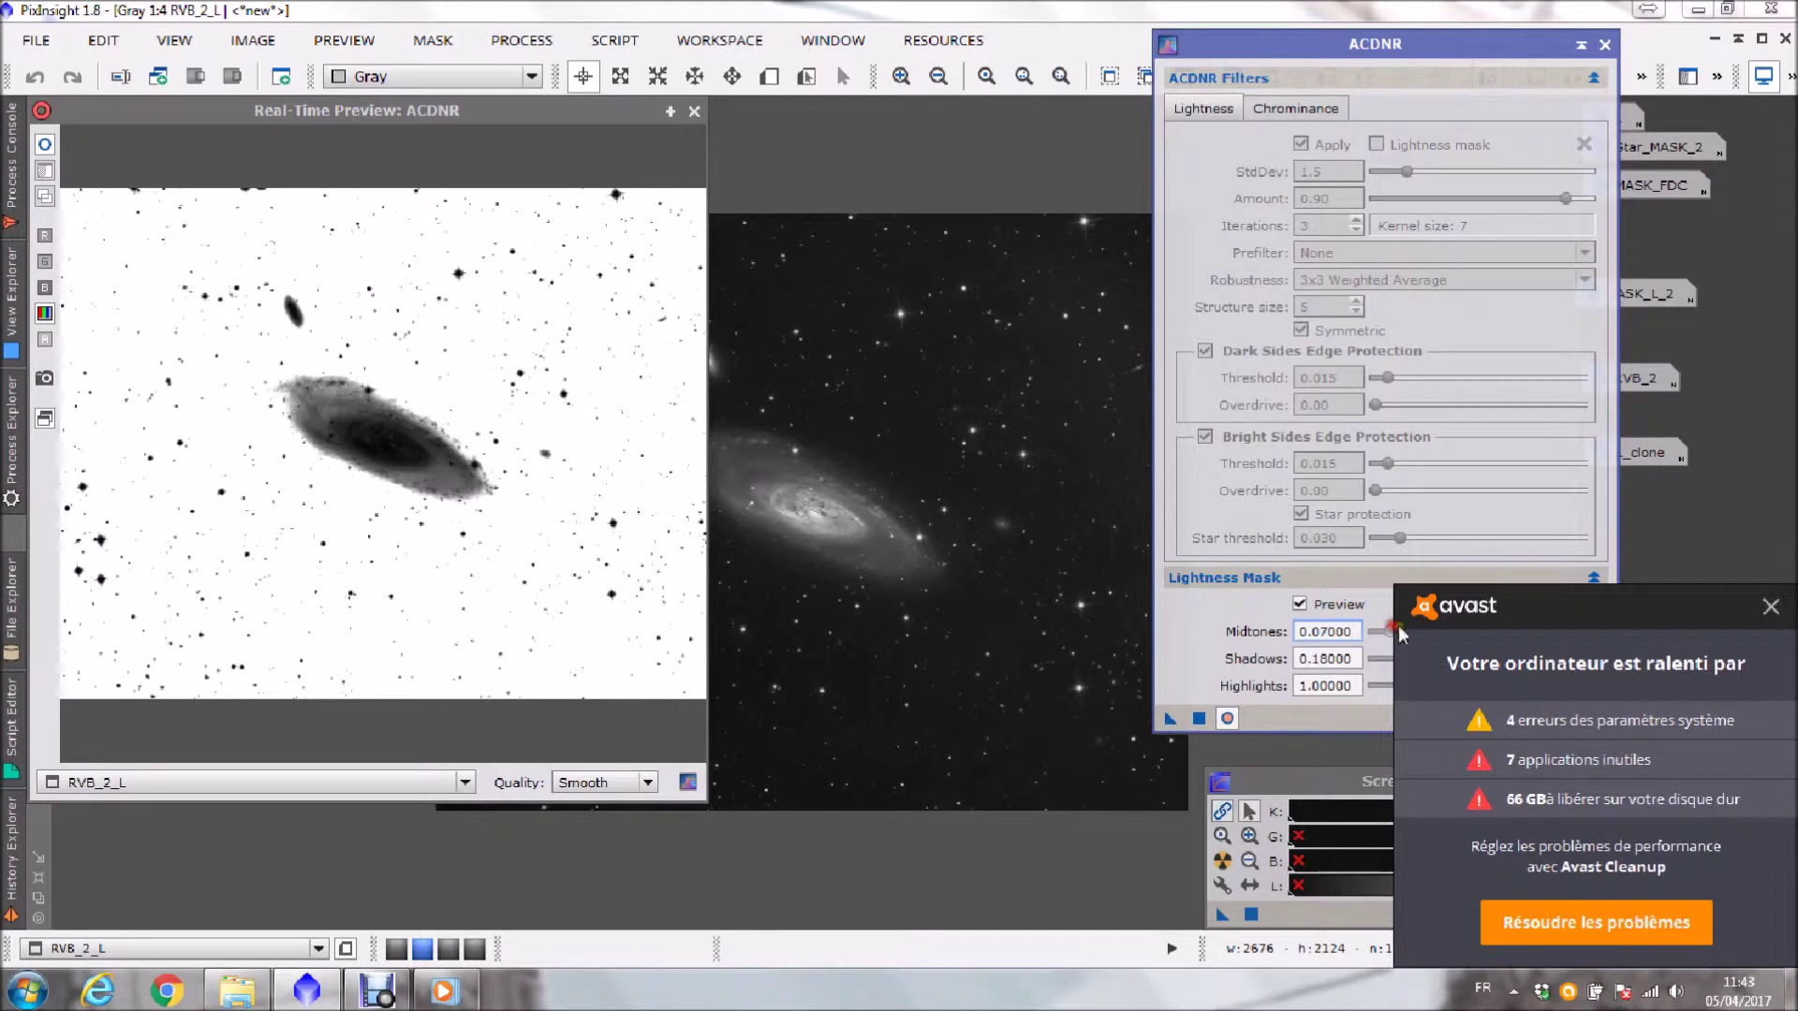
- Dismiss the antivirus notification, set the lightness mask's shadows to 0.17, and close the real-time preview
left_click(1769, 608)
left_click(1412, 660)
left_click_drag(1412, 661, 1411, 663)
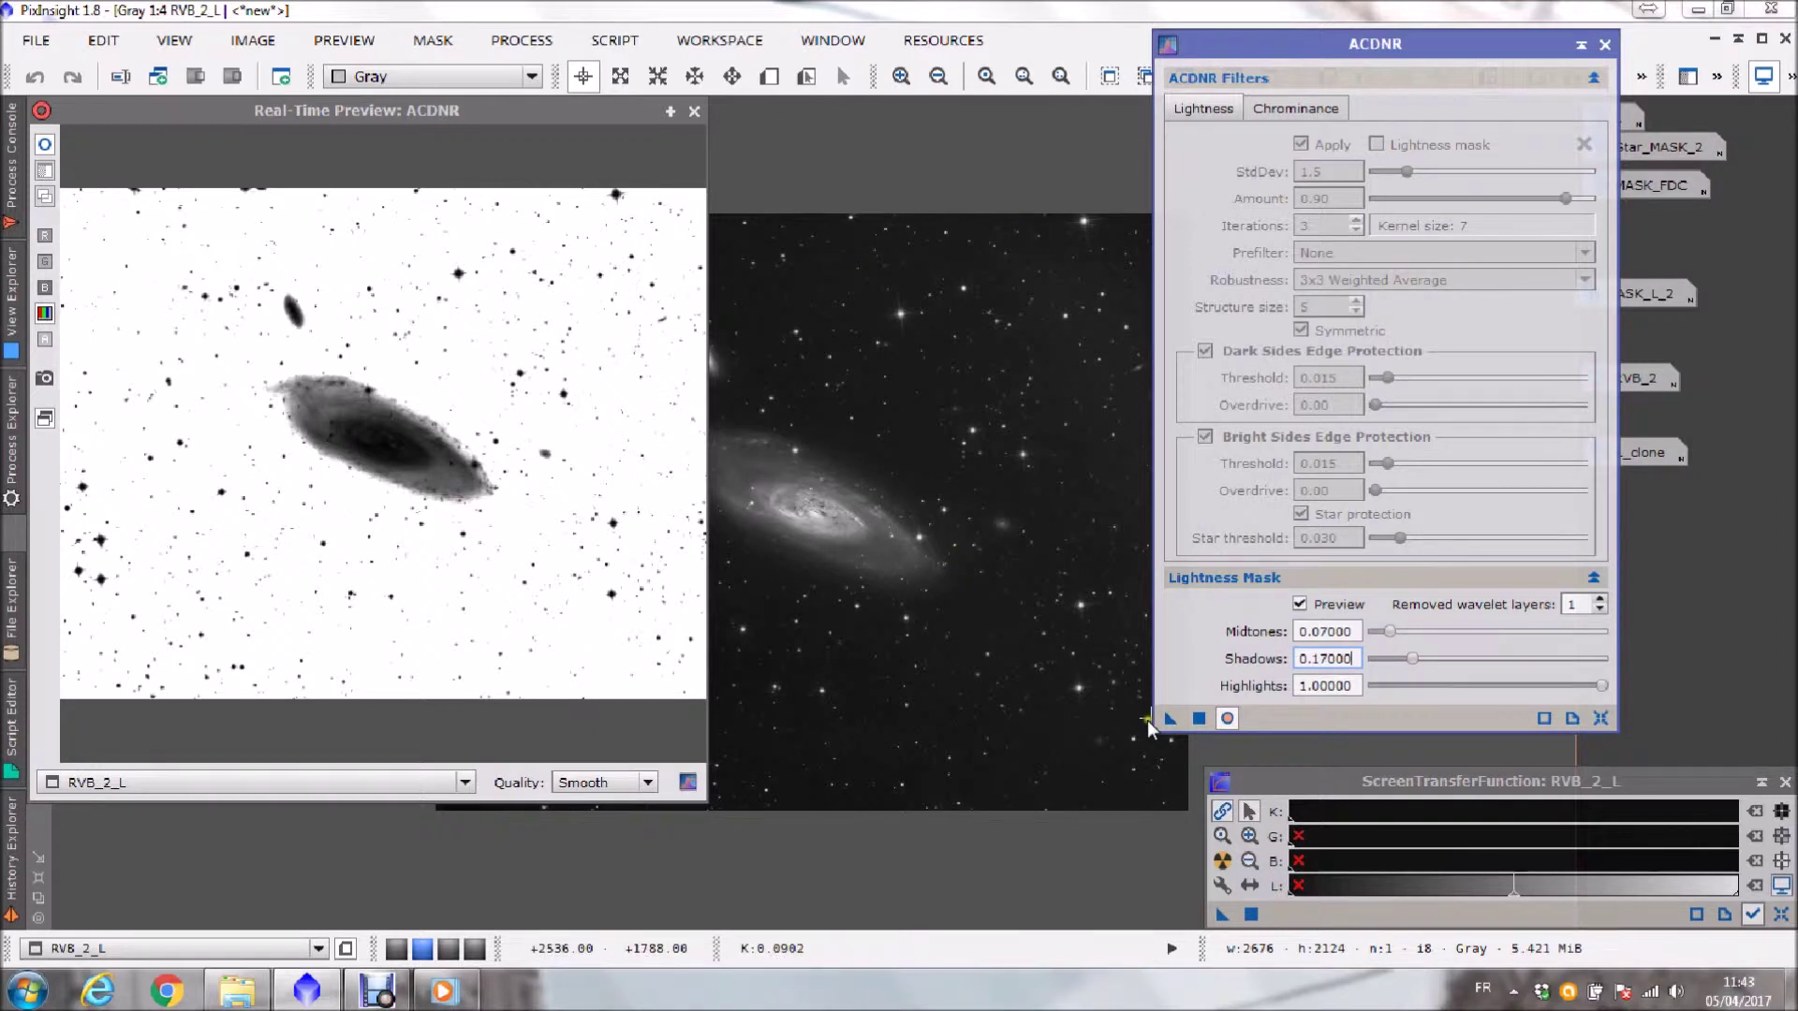
left_click(694, 110)
left_click(899, 526)
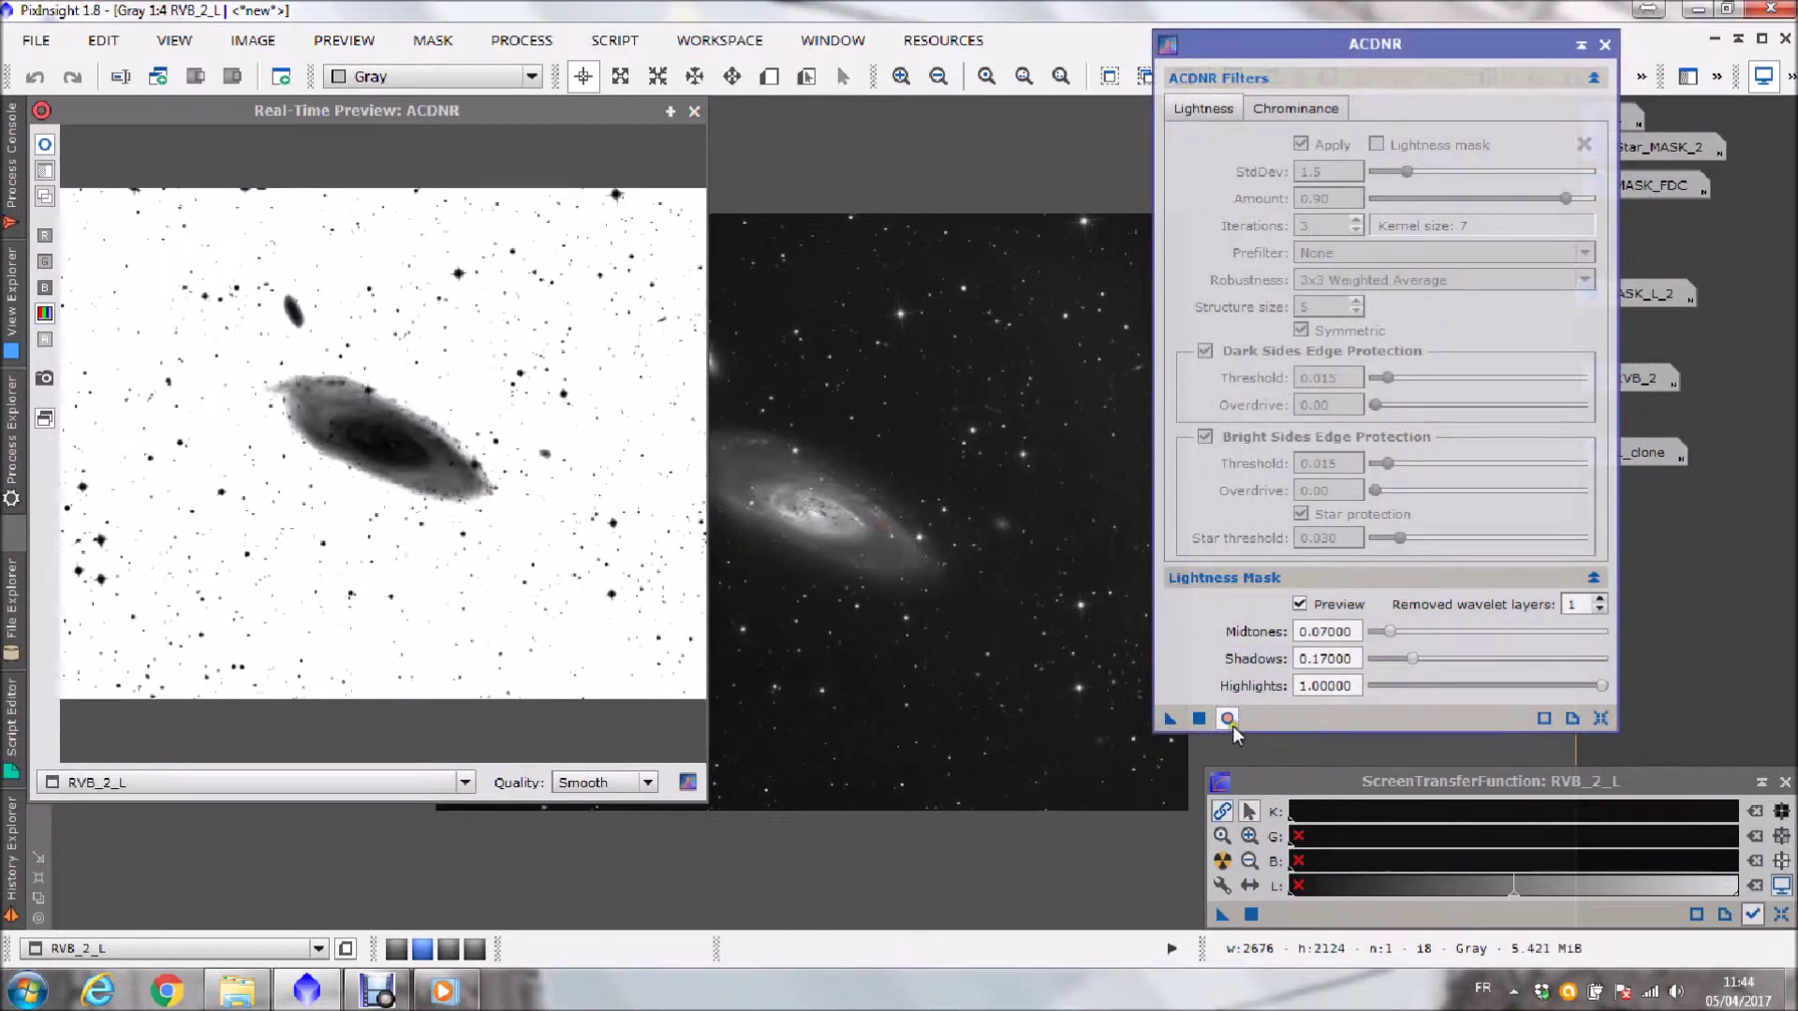
left_click(1227, 718)
left_click(694, 111)
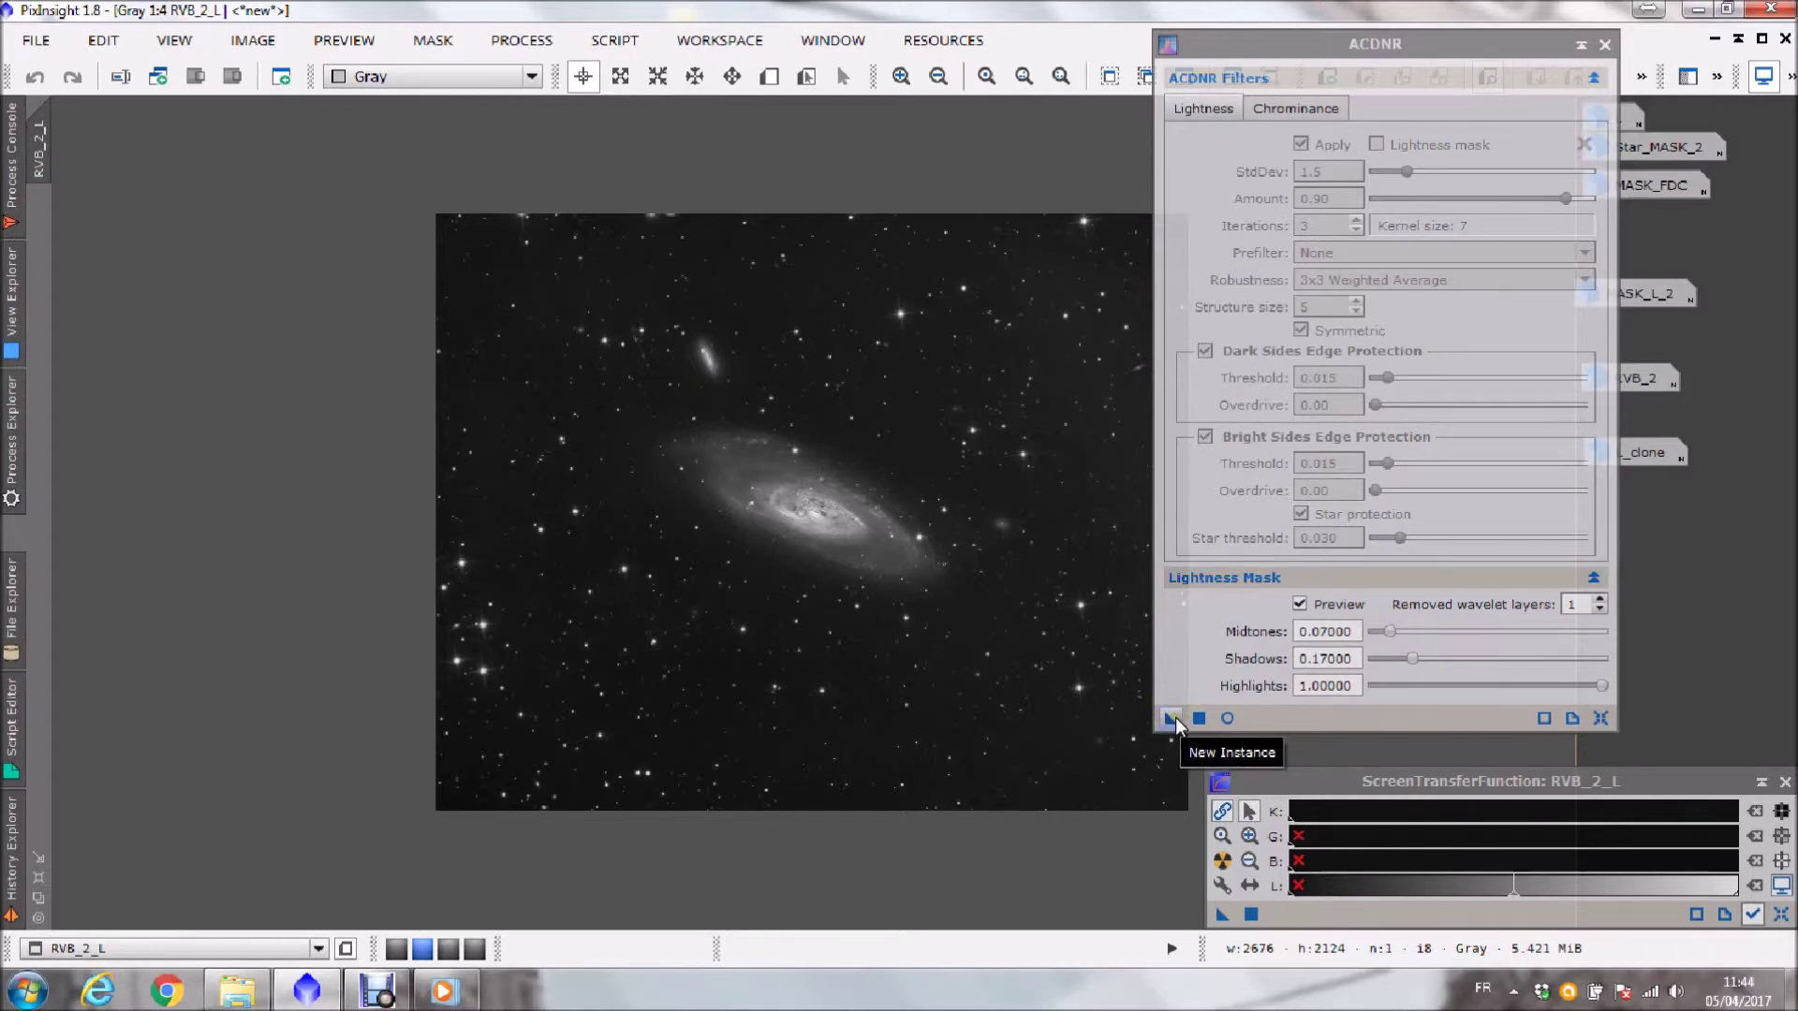
- Apply the ACDNR mask preview to RVB_2_L, undo it, and create a clone of the restored image
left_click_drag(1173, 722, 939, 588)
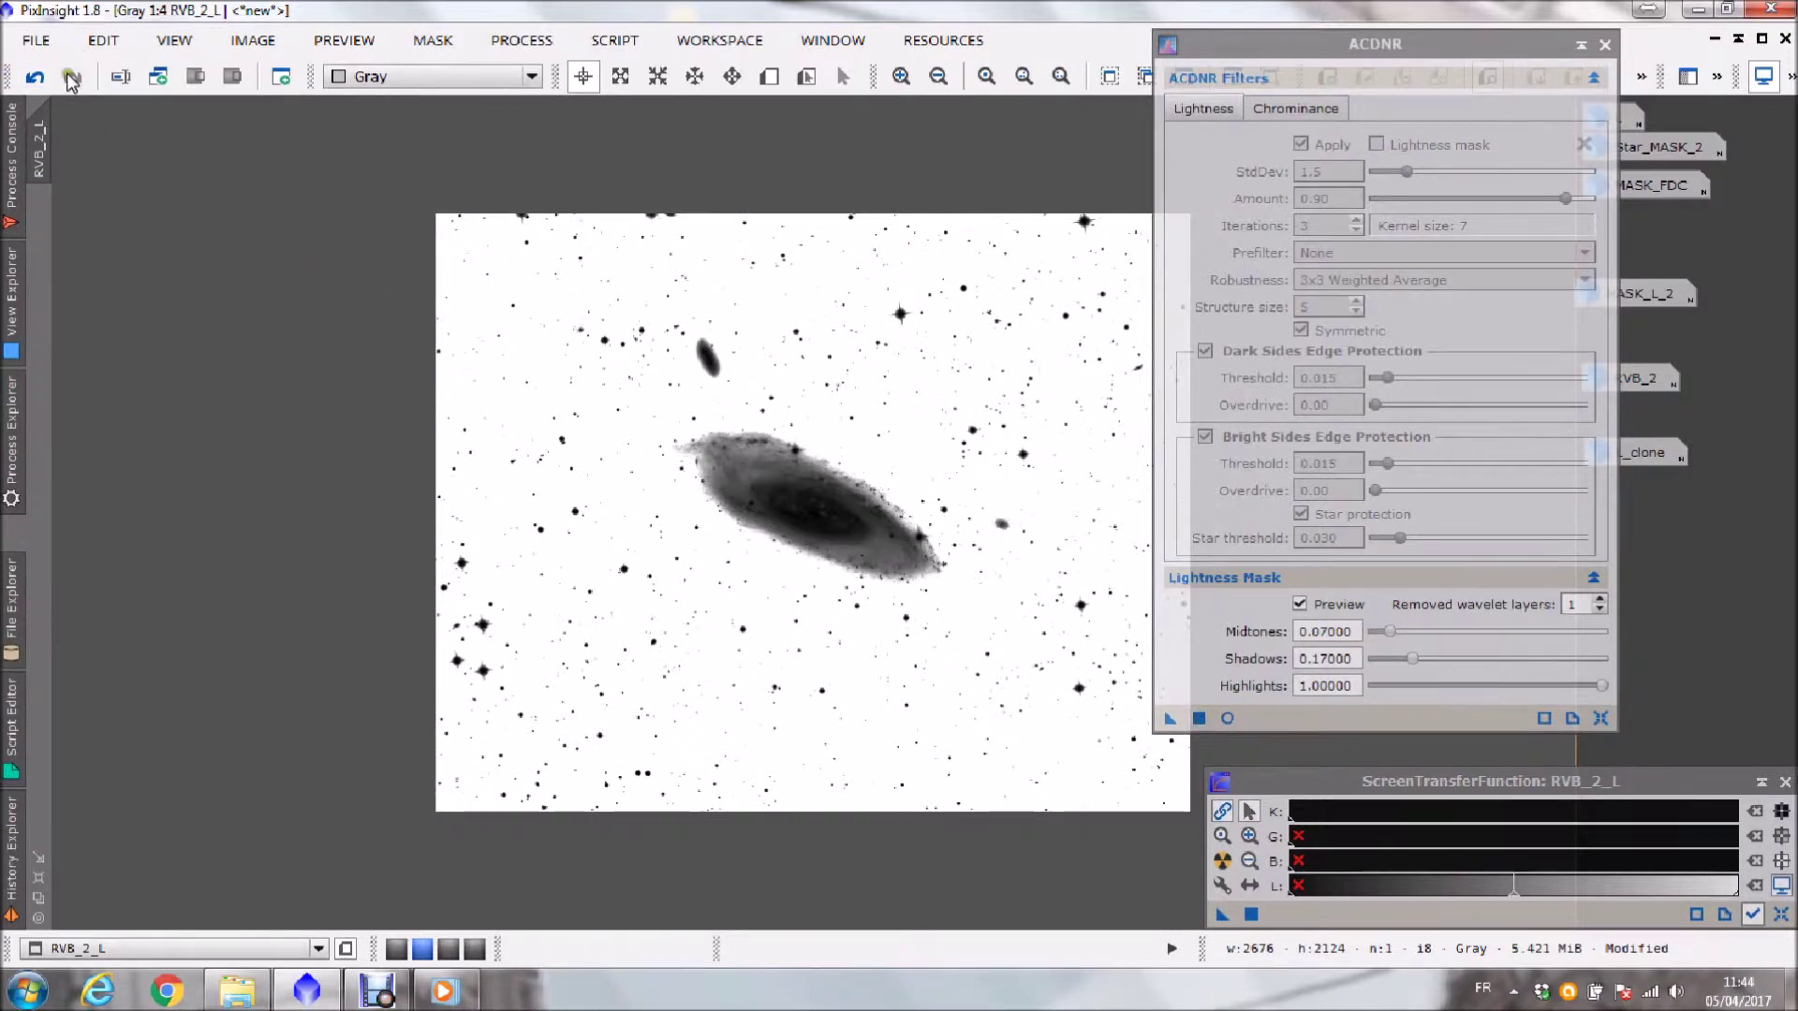
left_click(37, 77)
left_click_drag(39, 142, 167, 212)
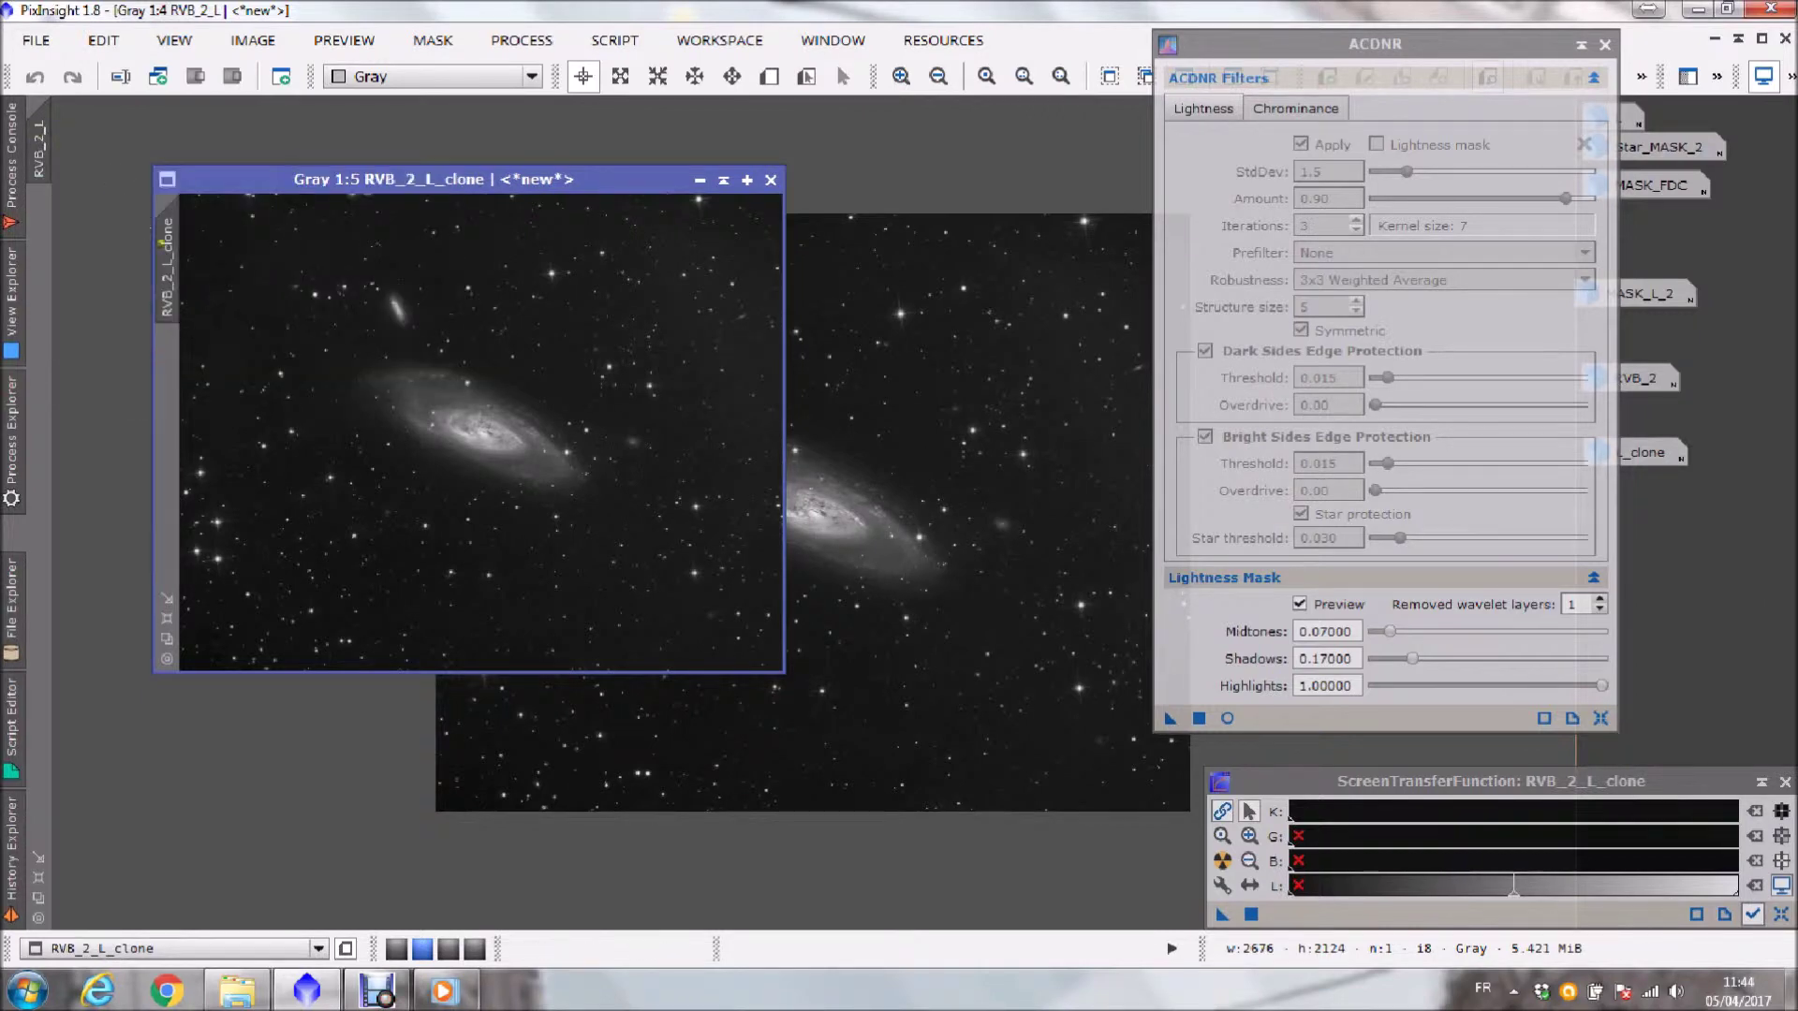
- Apply the ACDNR lightness mask preview to RVB_2_L_clone, close ACDNR, and inspect the resulting mask enlarged
mouse_move(1169, 718)
left_mouse_down()
mouse_move(1194, 733)
mouse_move(433, 418)
left_mouse_up()
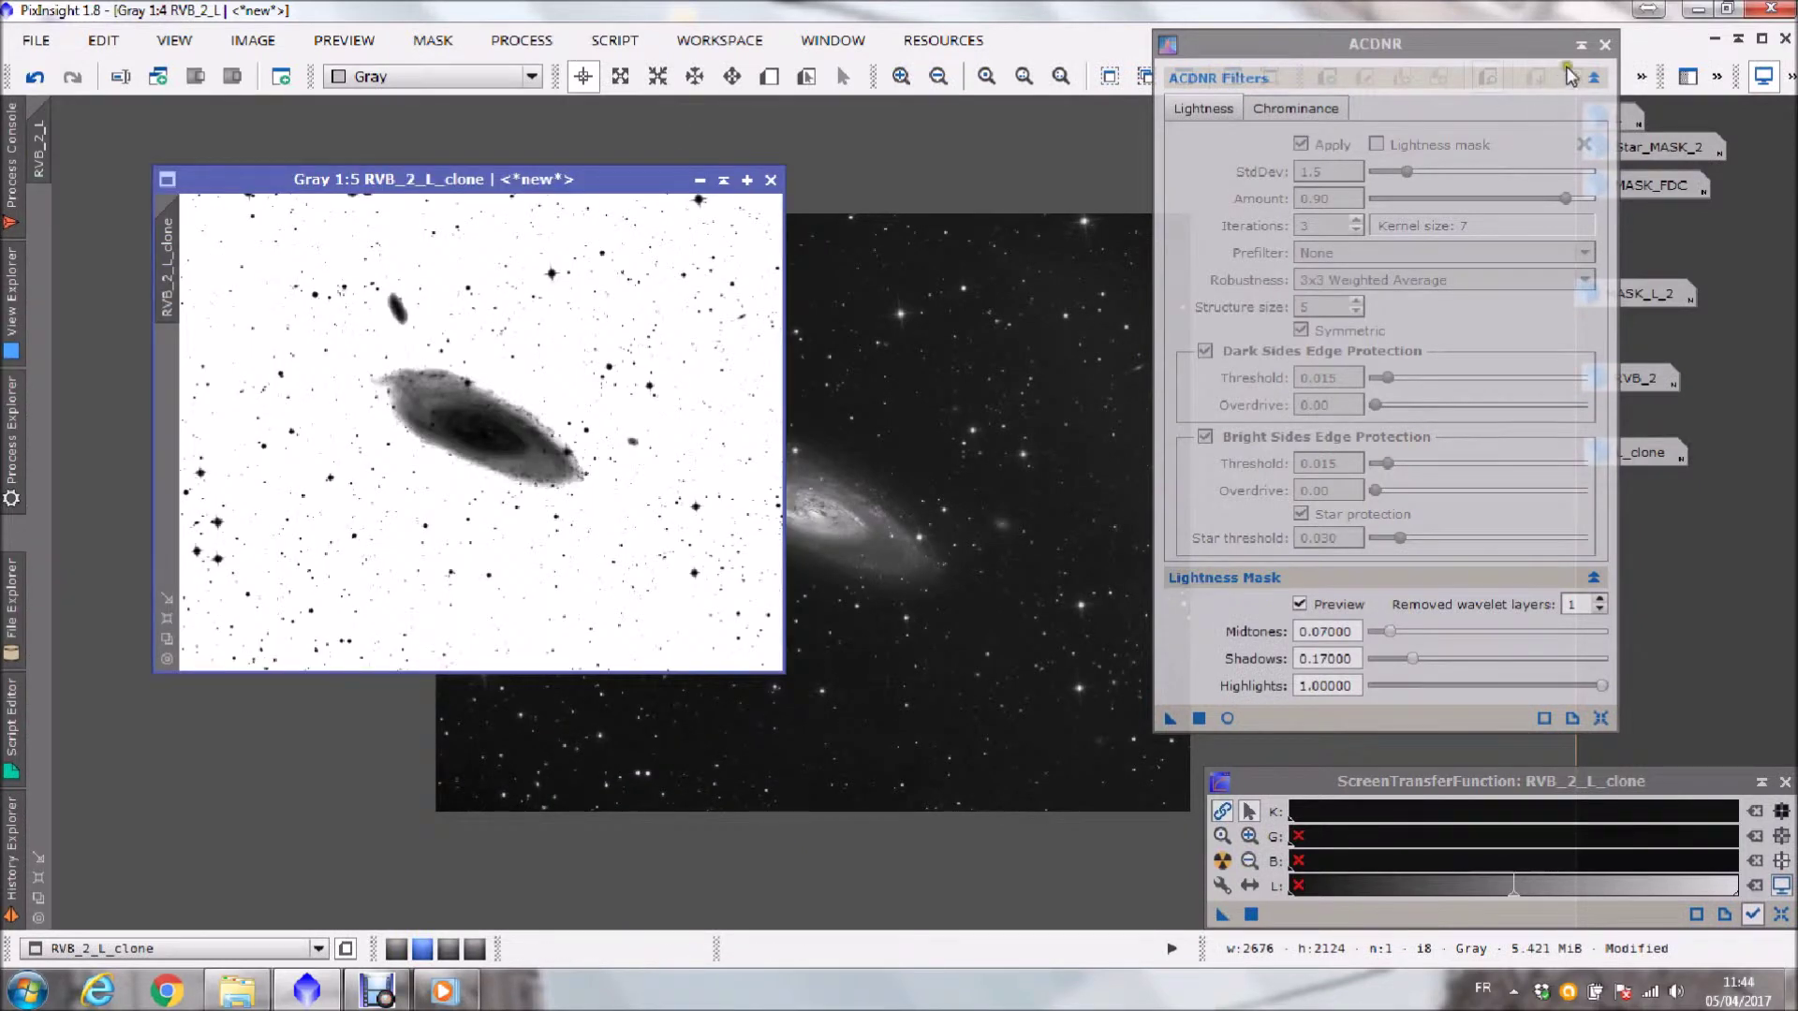
left_click(1604, 44)
double_click(603, 178)
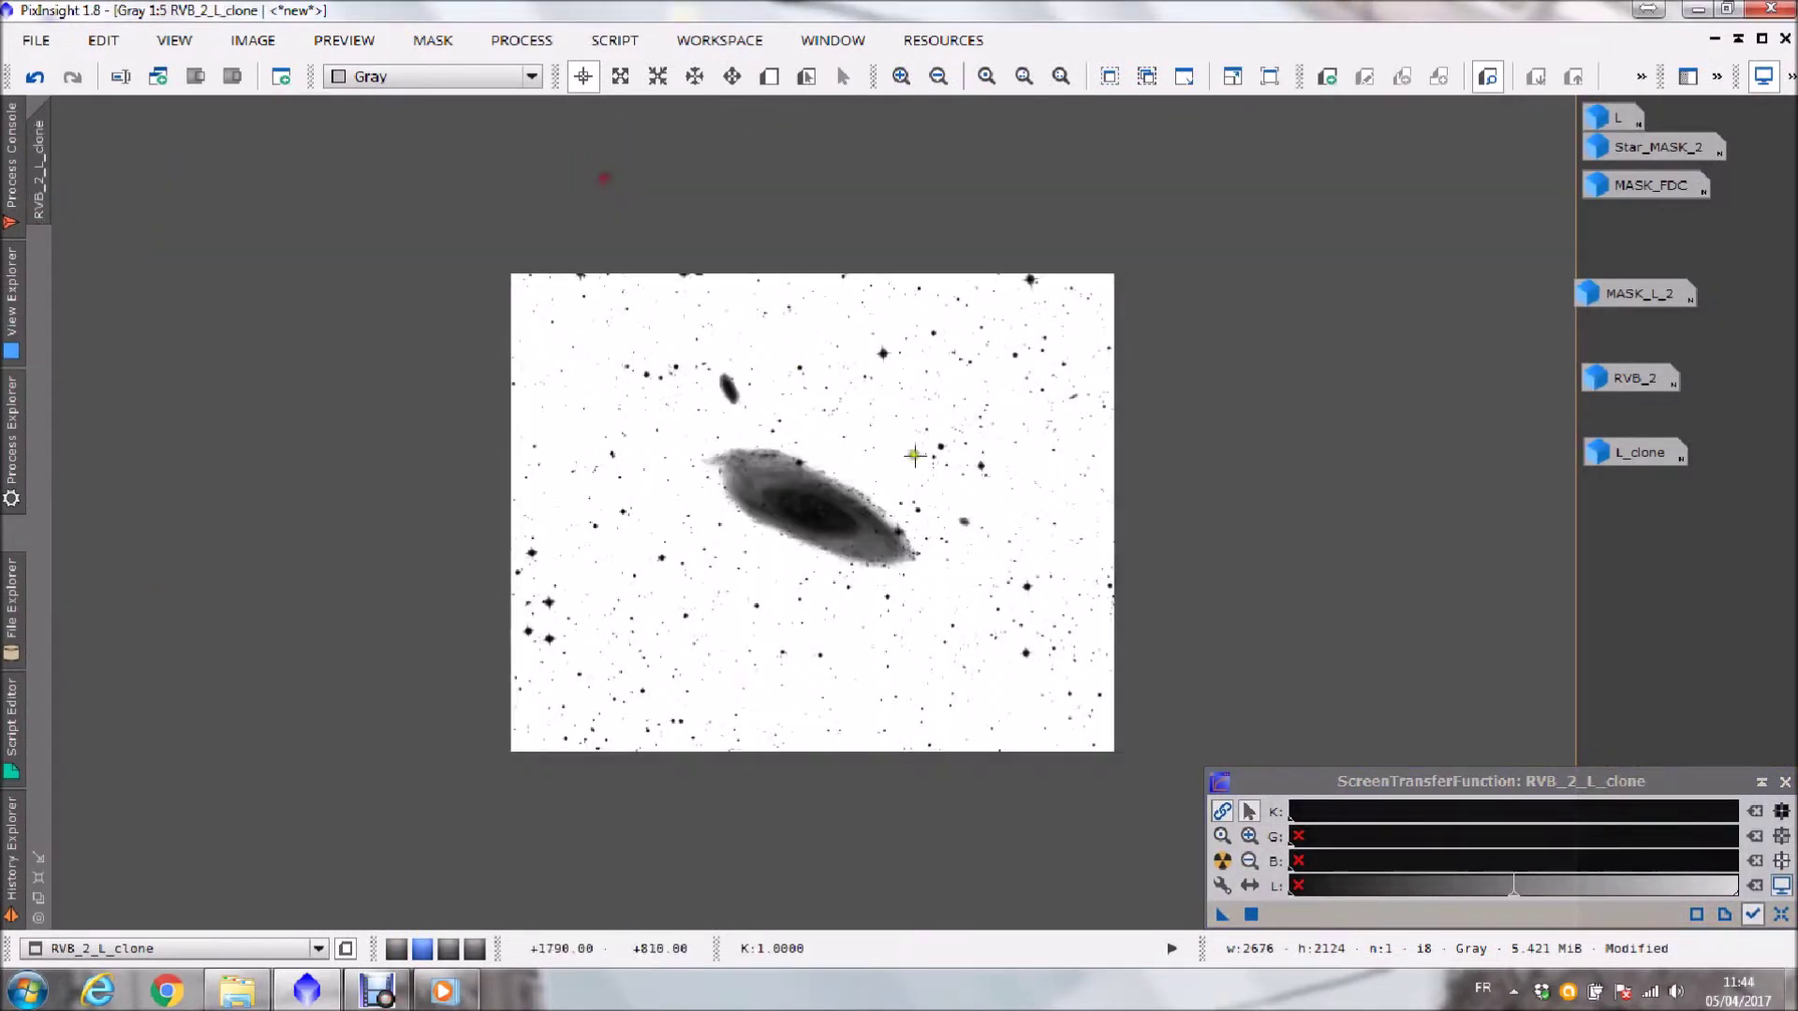
scroll(876, 501, "up", 3)
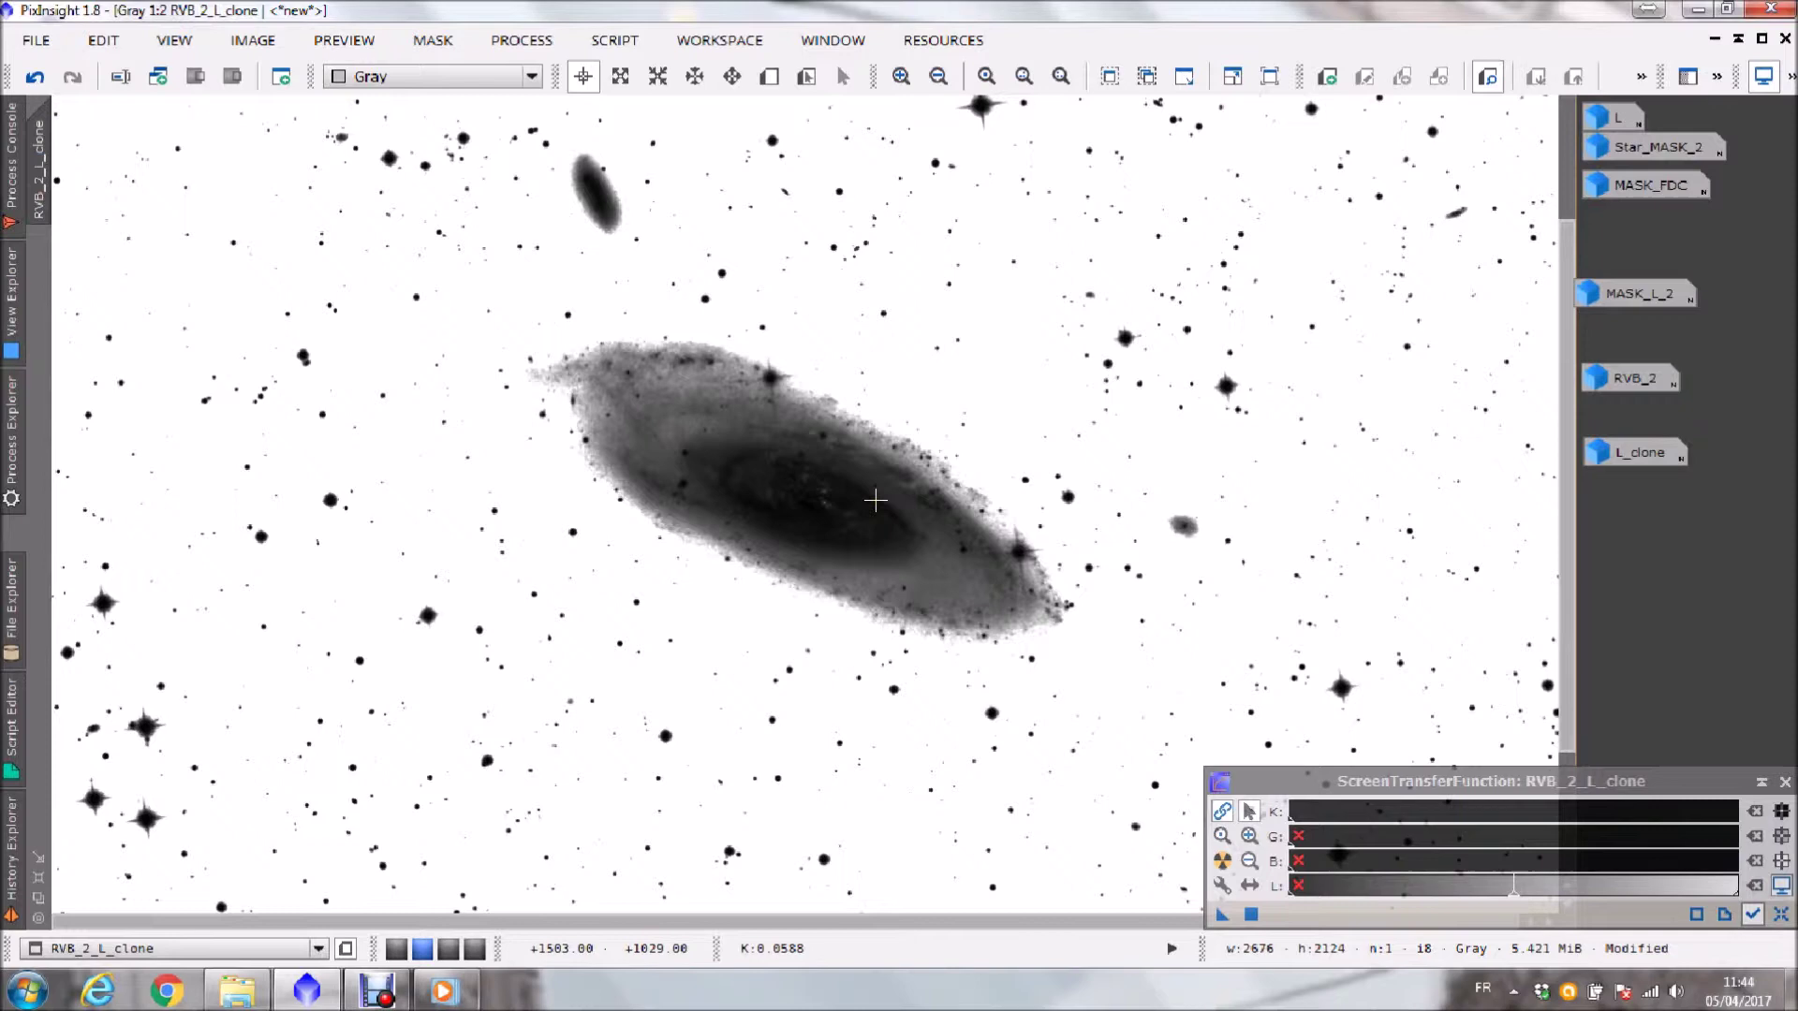
scroll(876, 501, "down", 2)
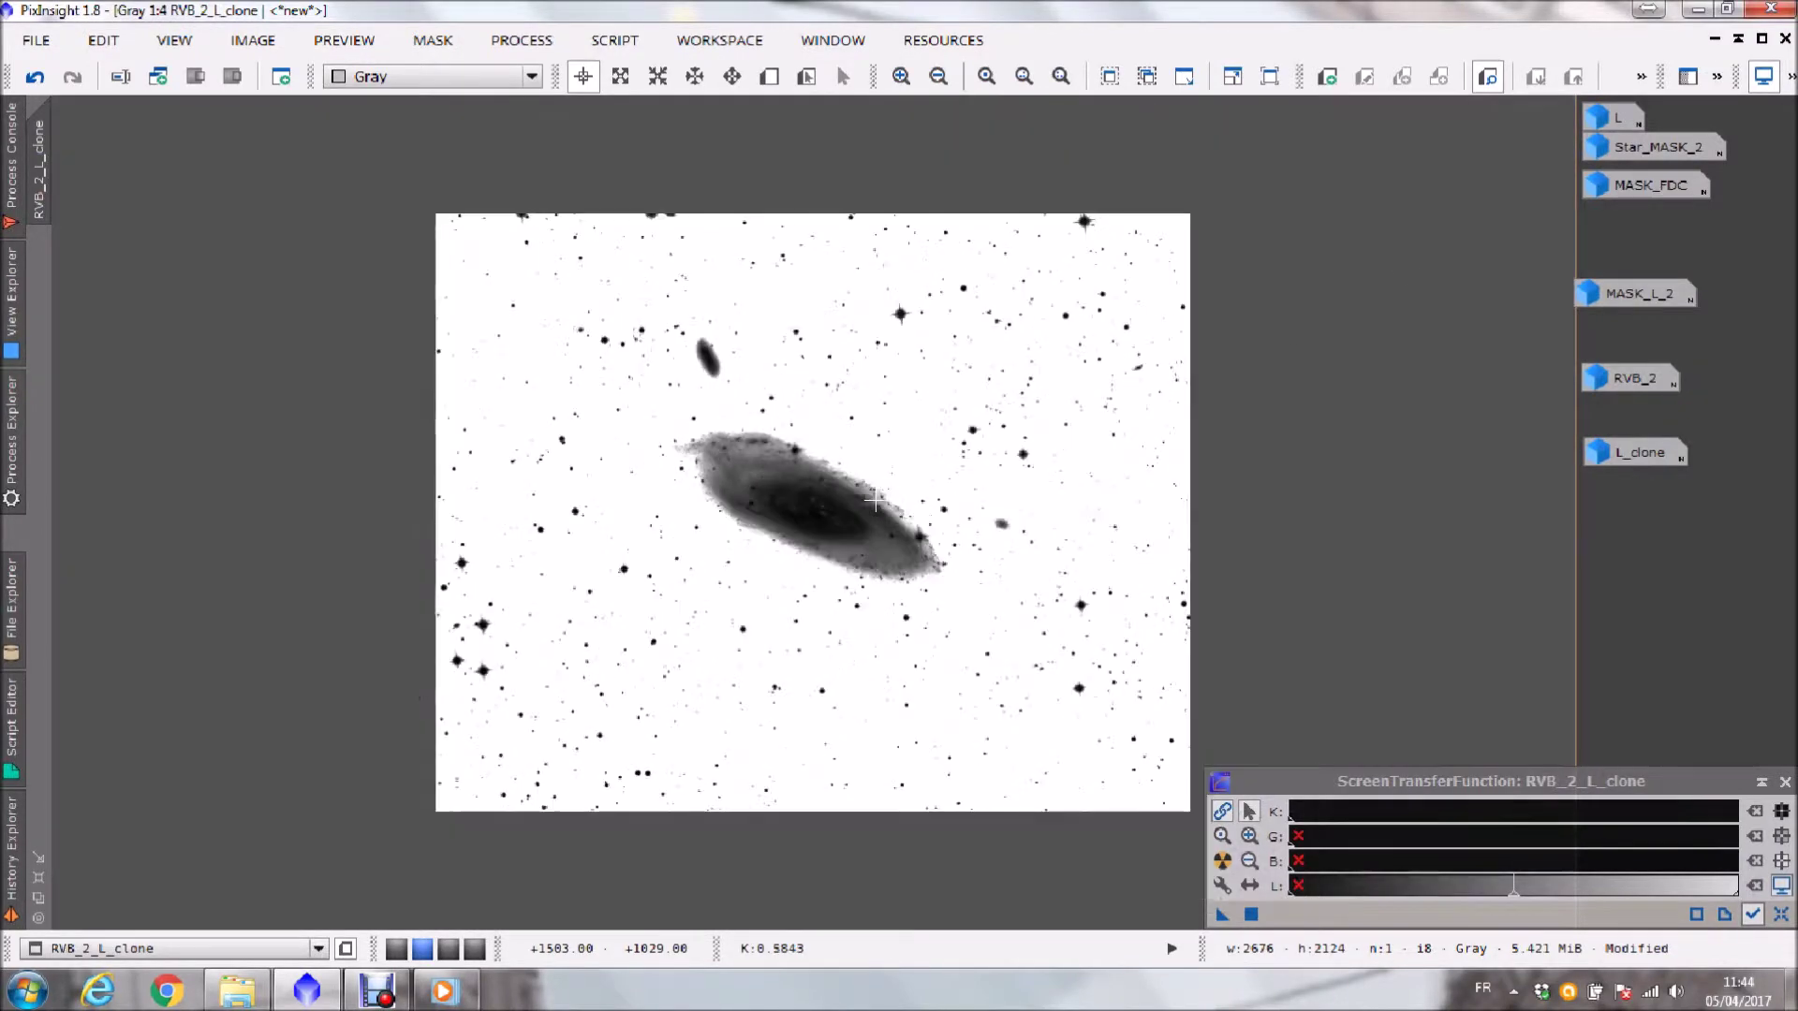
left_click(1761, 41)
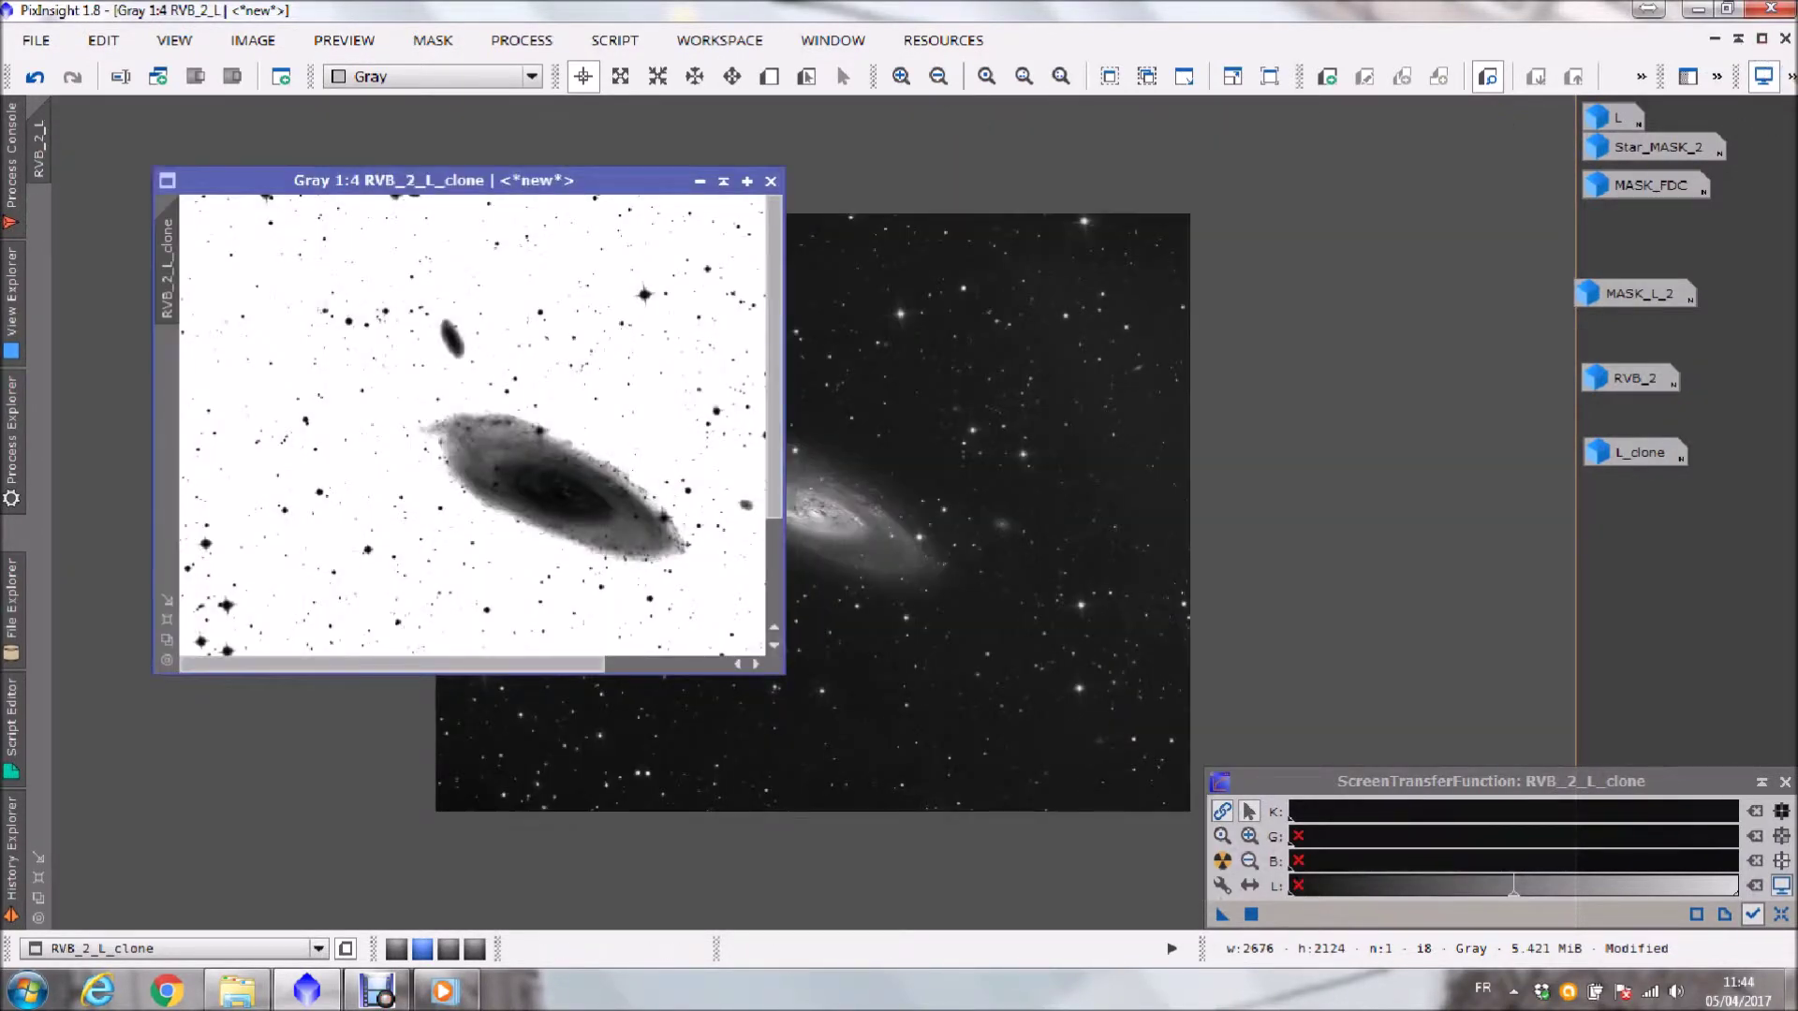
- Preview CurvesTransformation on RVB_2_L_clone in real time, with RGB/K curve points at about (0.14, 0.04), (0.68, 0.61) and (0.85, 0.87)
left_click(1717, 42)
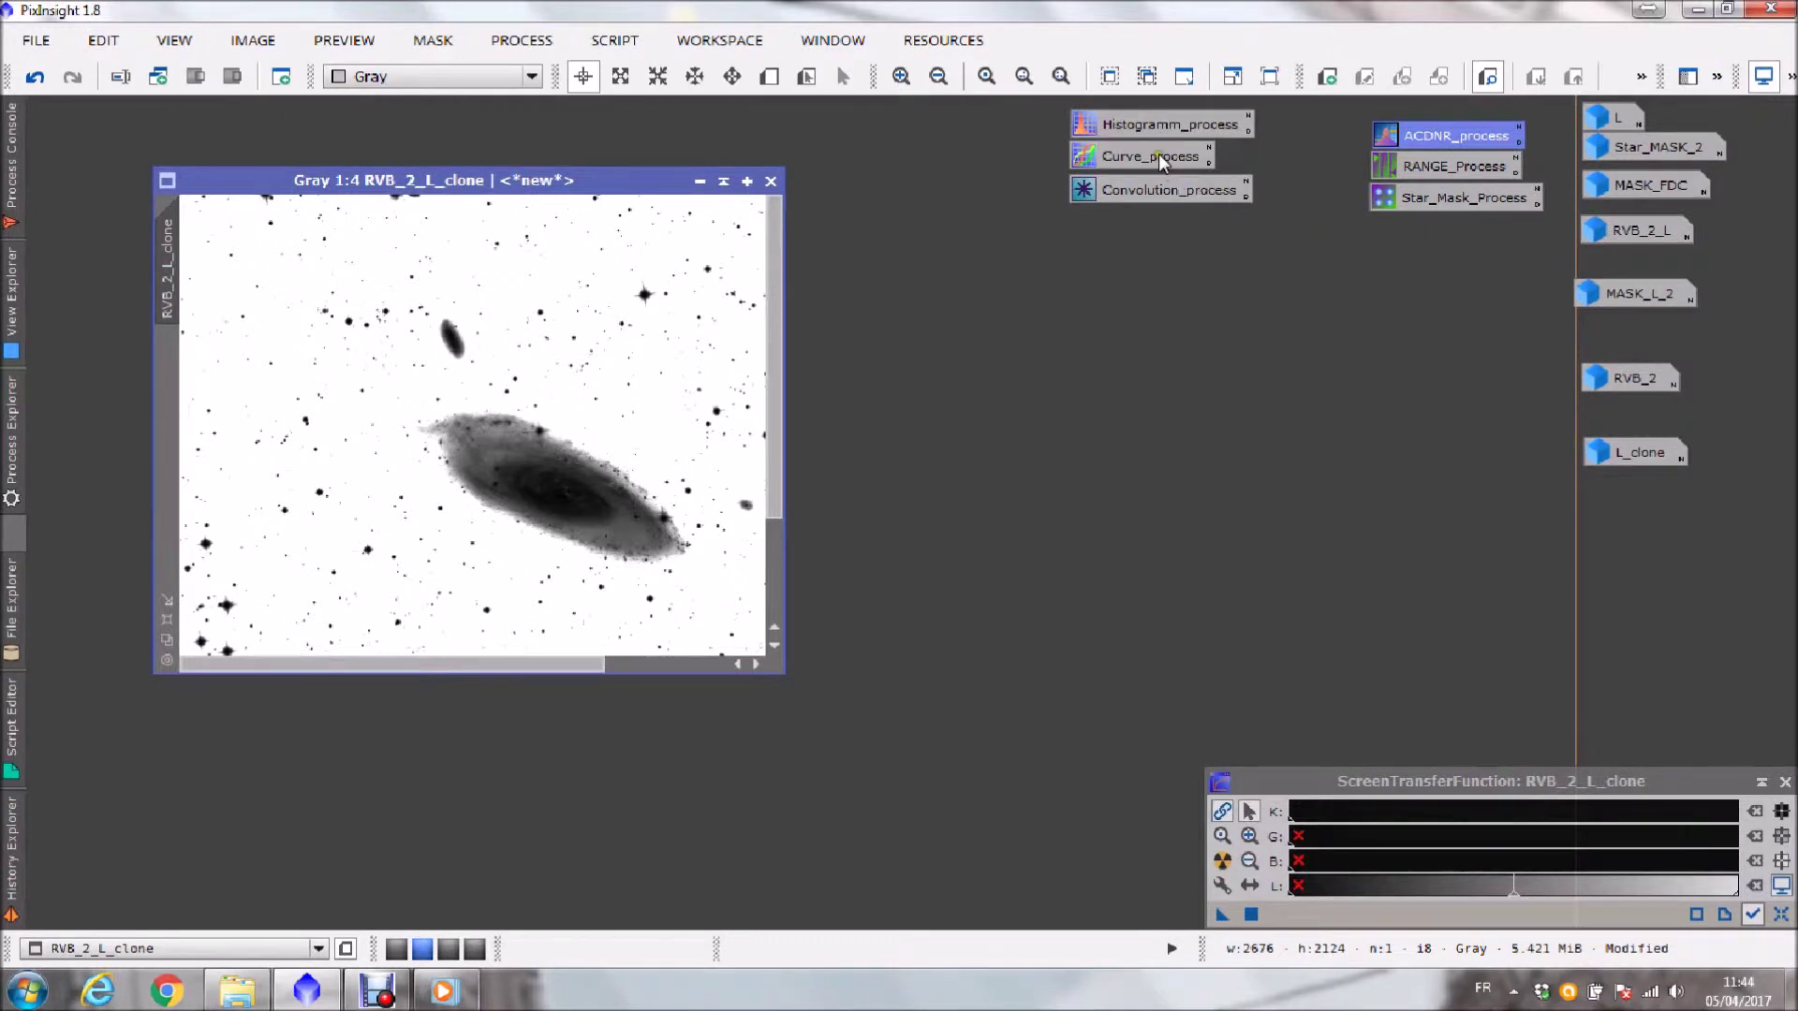
double_click(1163, 159)
left_click(1261, 777)
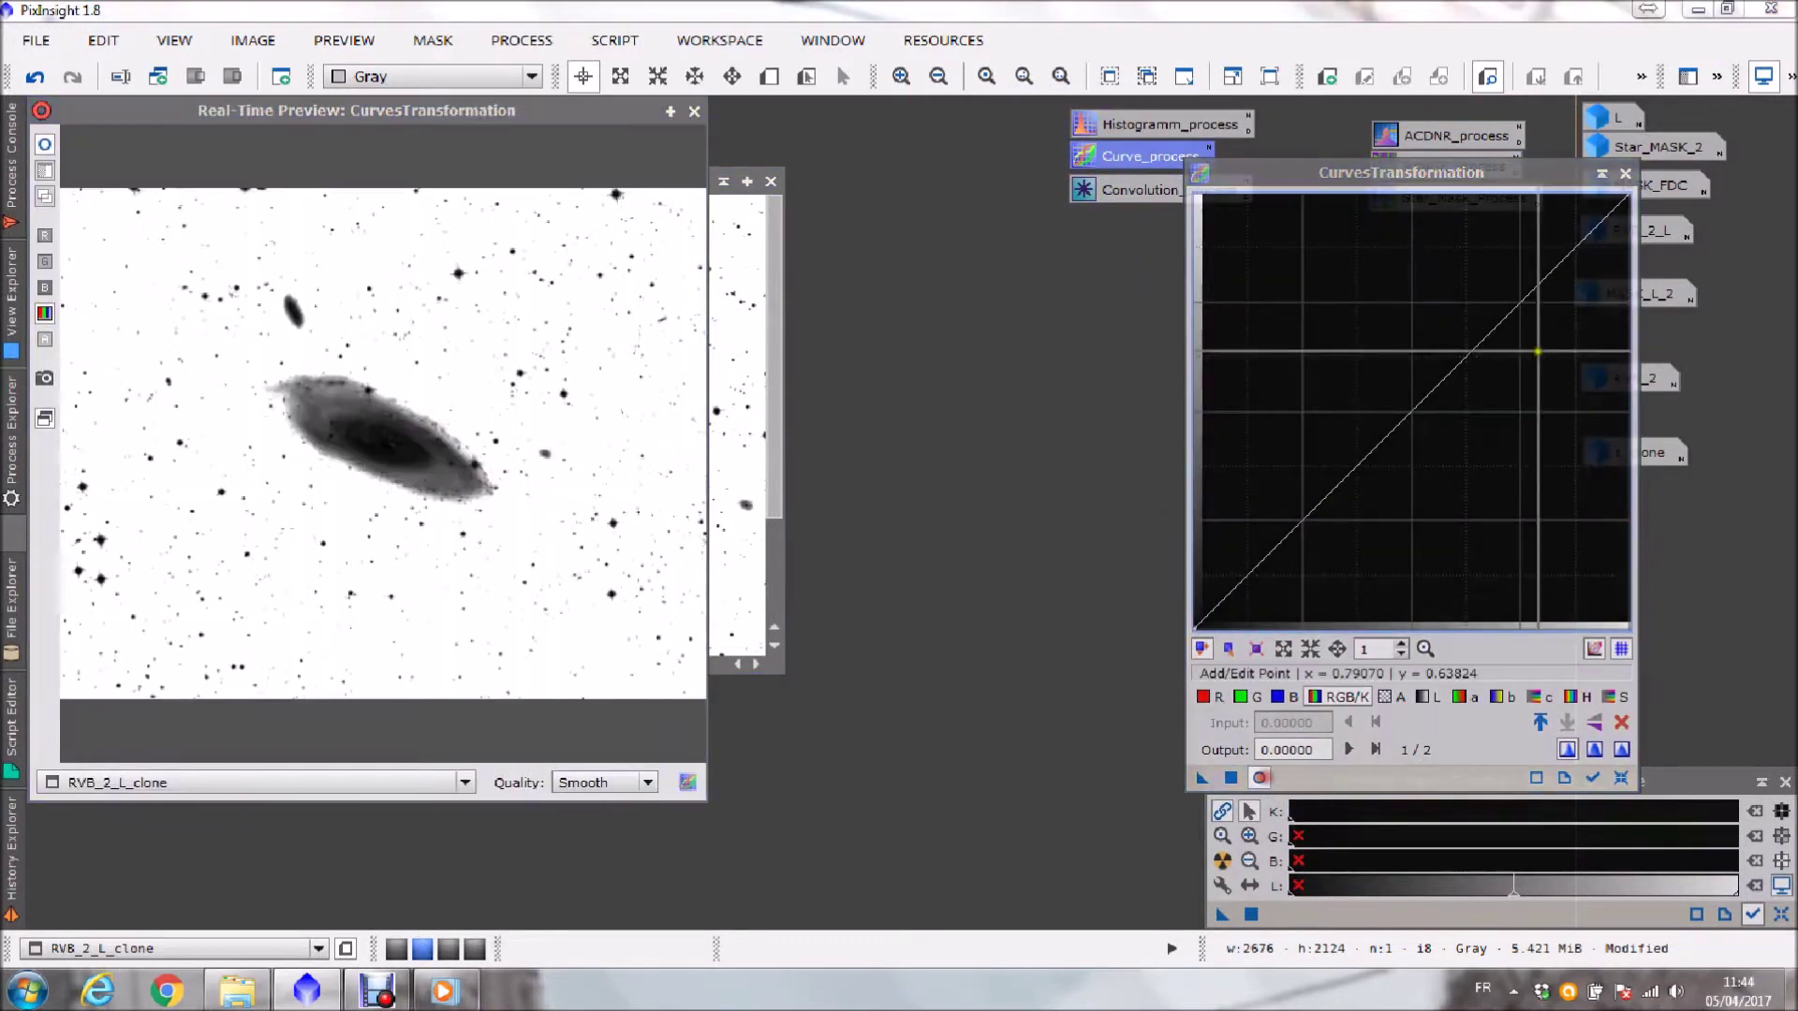
mouse_move(1489, 330)
left_mouse_down()
mouse_move(1449, 289)
mouse_move(1502, 391)
mouse_move(1492, 363)
left_mouse_up()
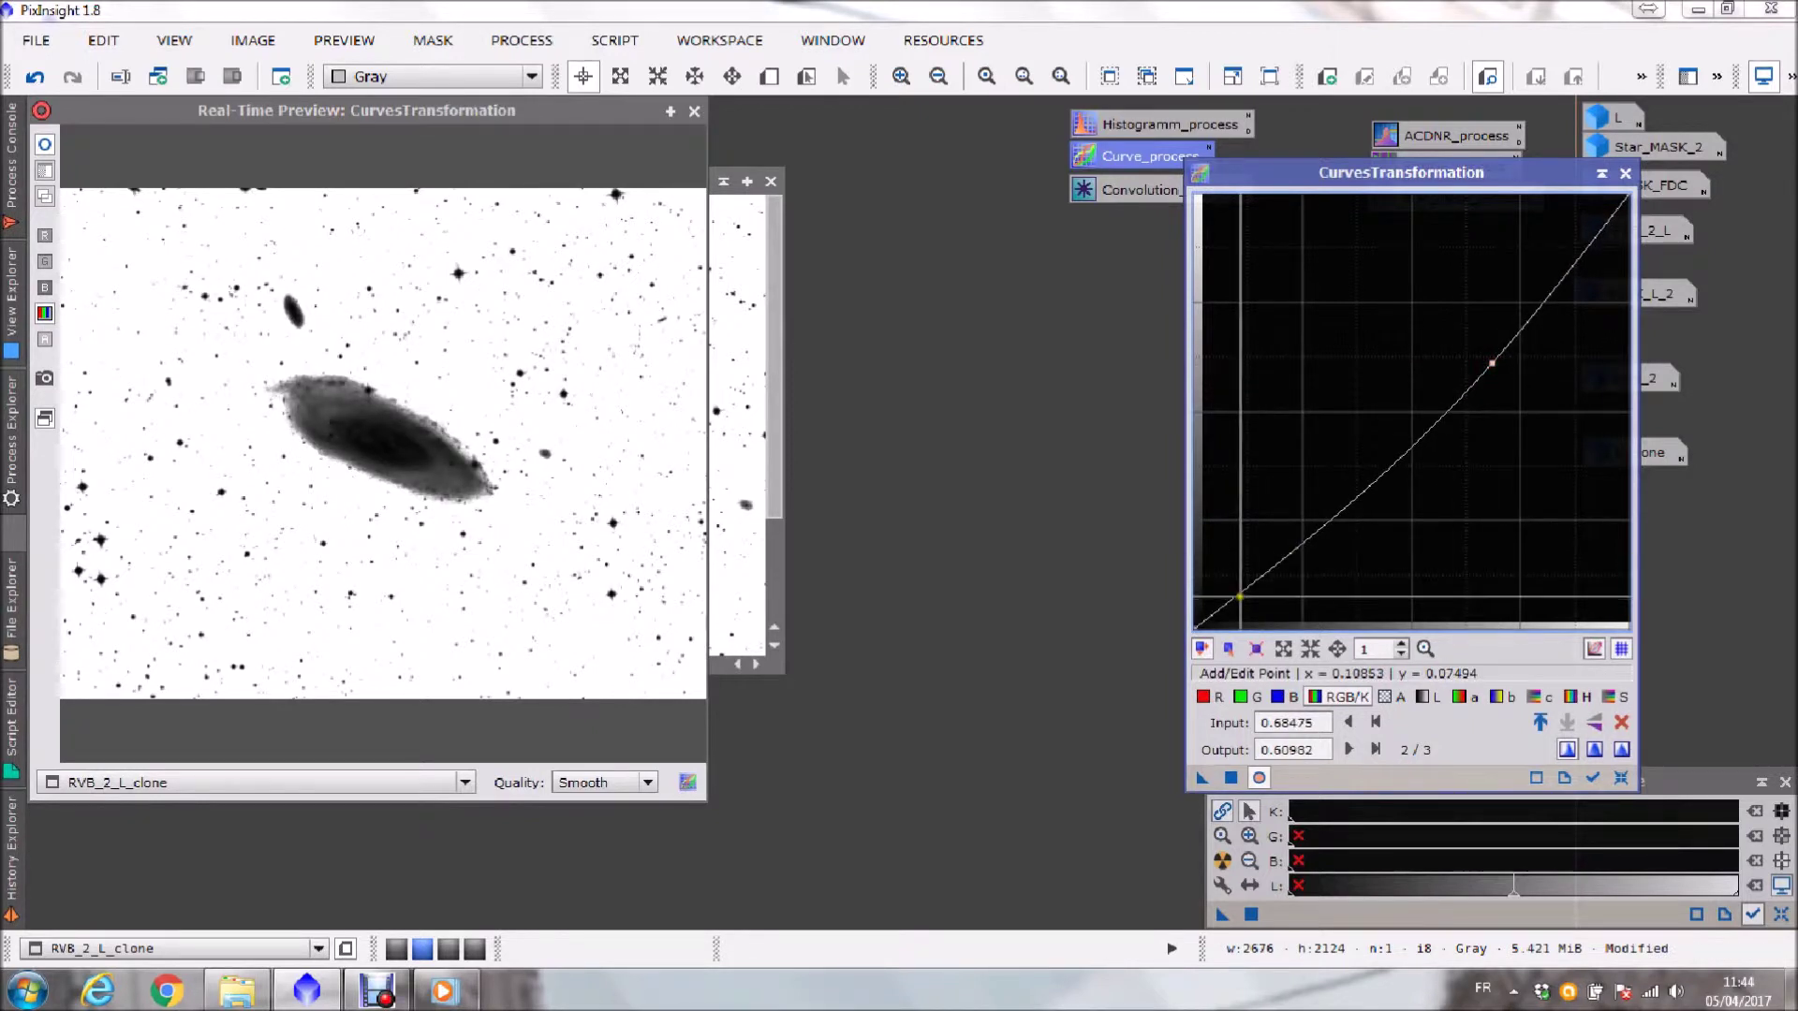
left_click(1240, 596)
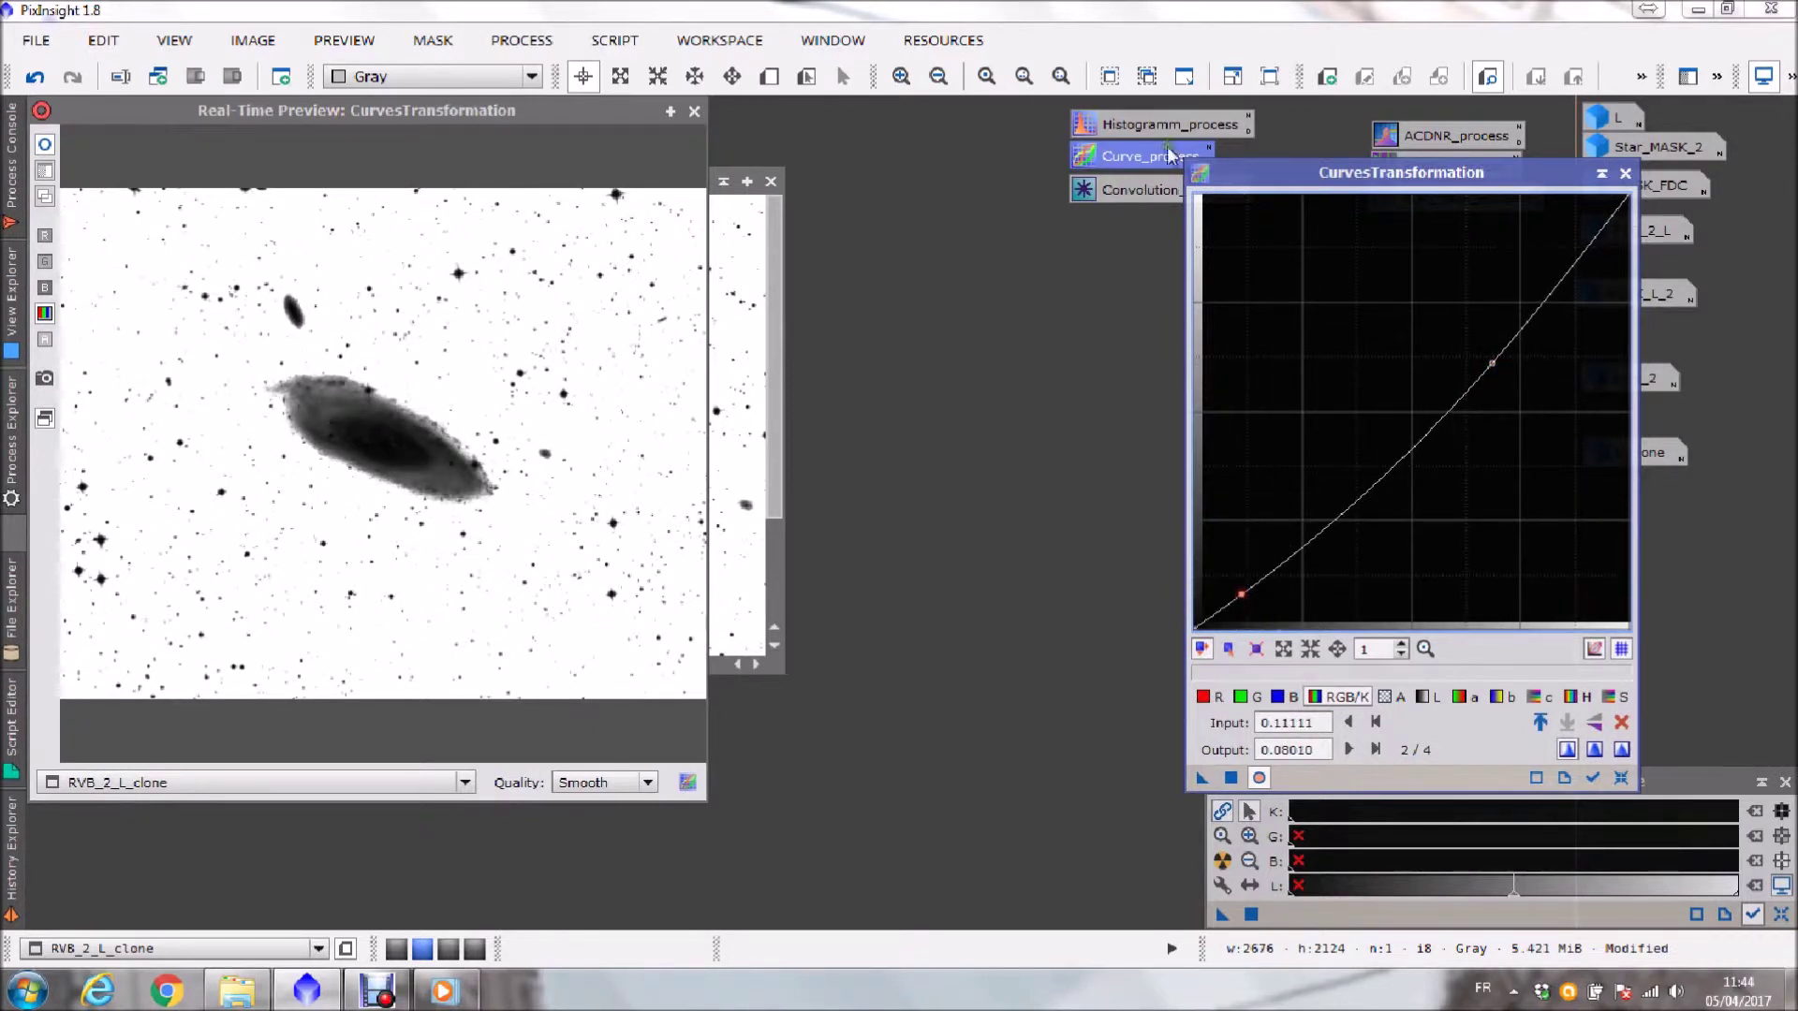
left_click_drag(1241, 596, 1254, 614)
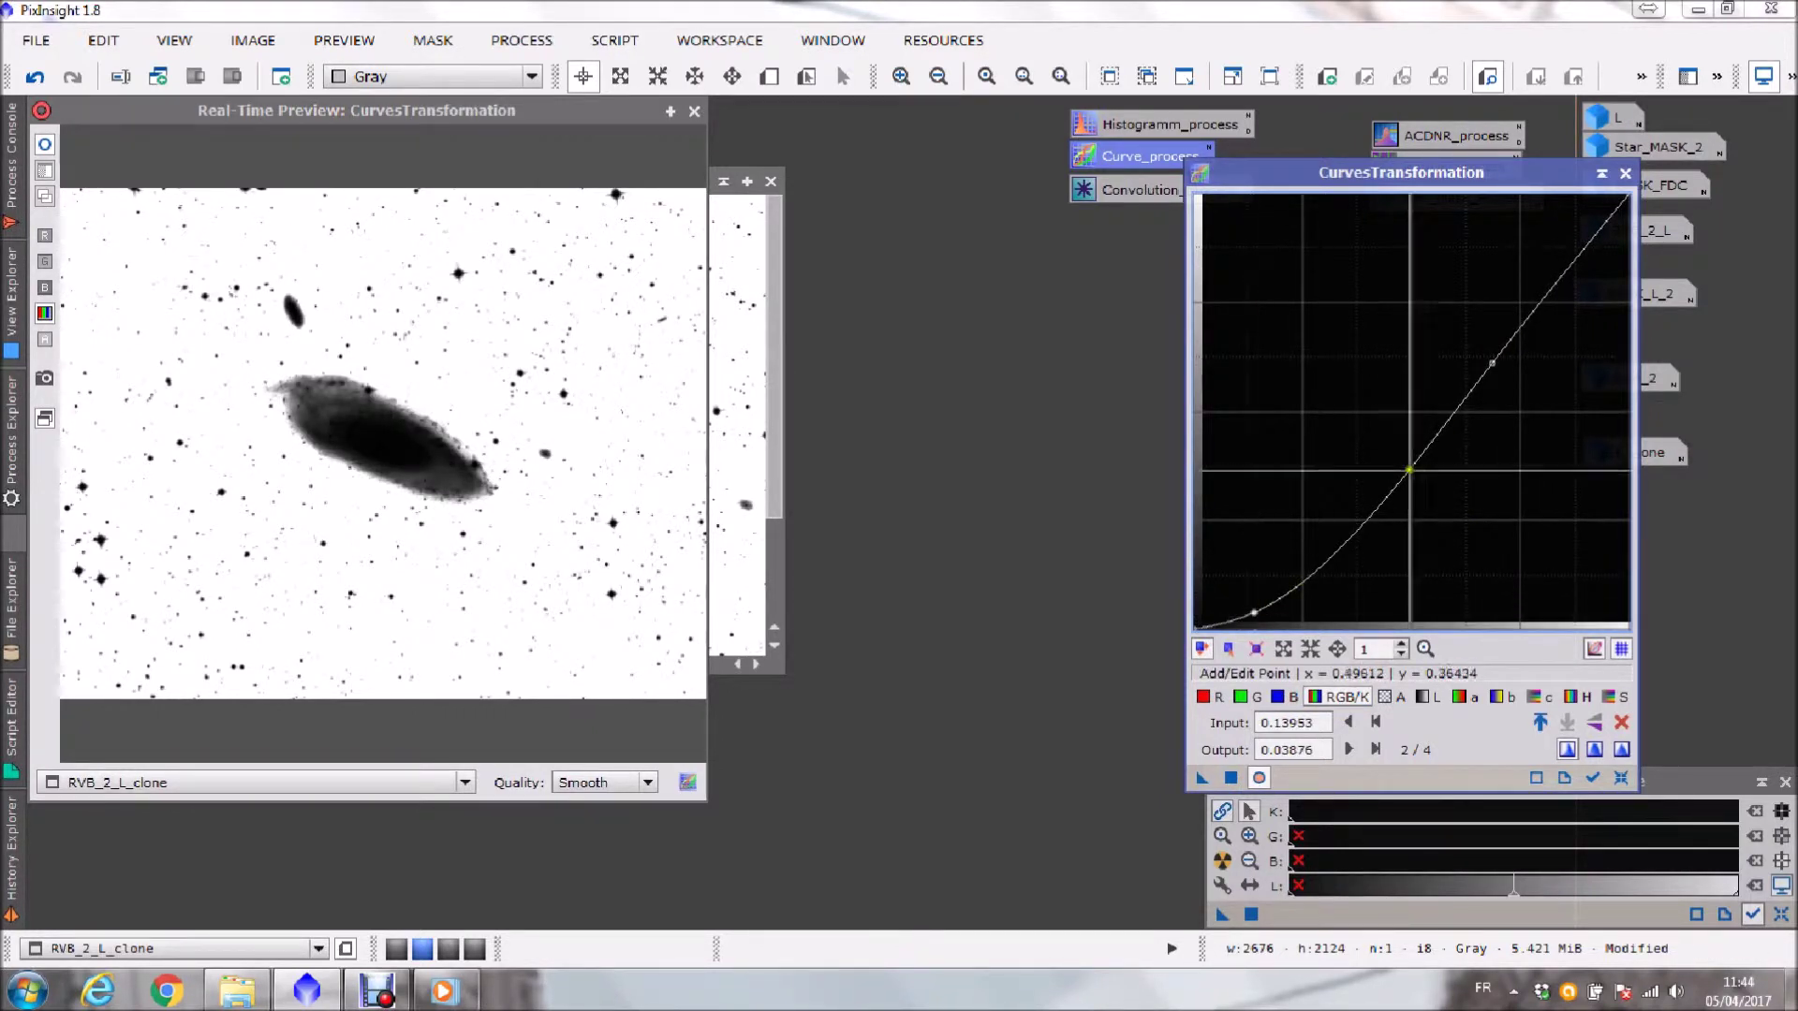
left_click_drag(1563, 278, 1562, 250)
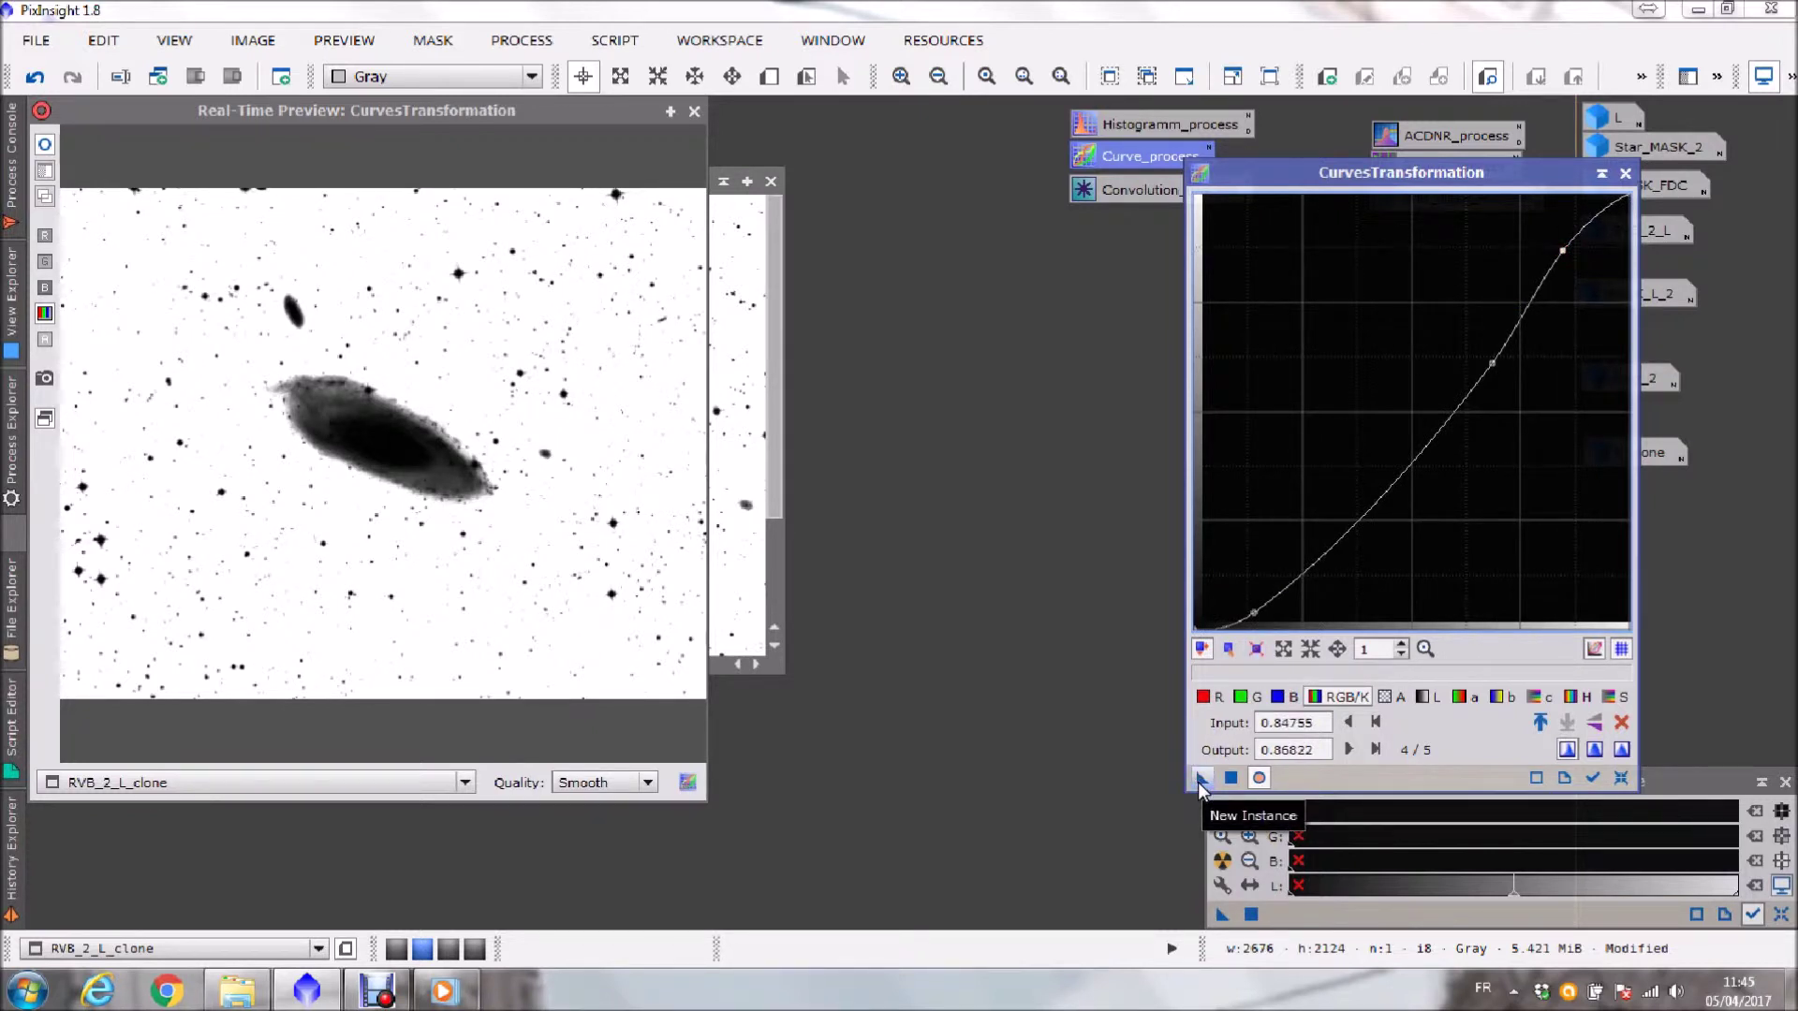
- Apply the curve to RVB_2_L_clone, put the curves process away, and store the minimised image below L_clone
left_click(694, 112)
left_click_drag(1203, 779, 690, 453)
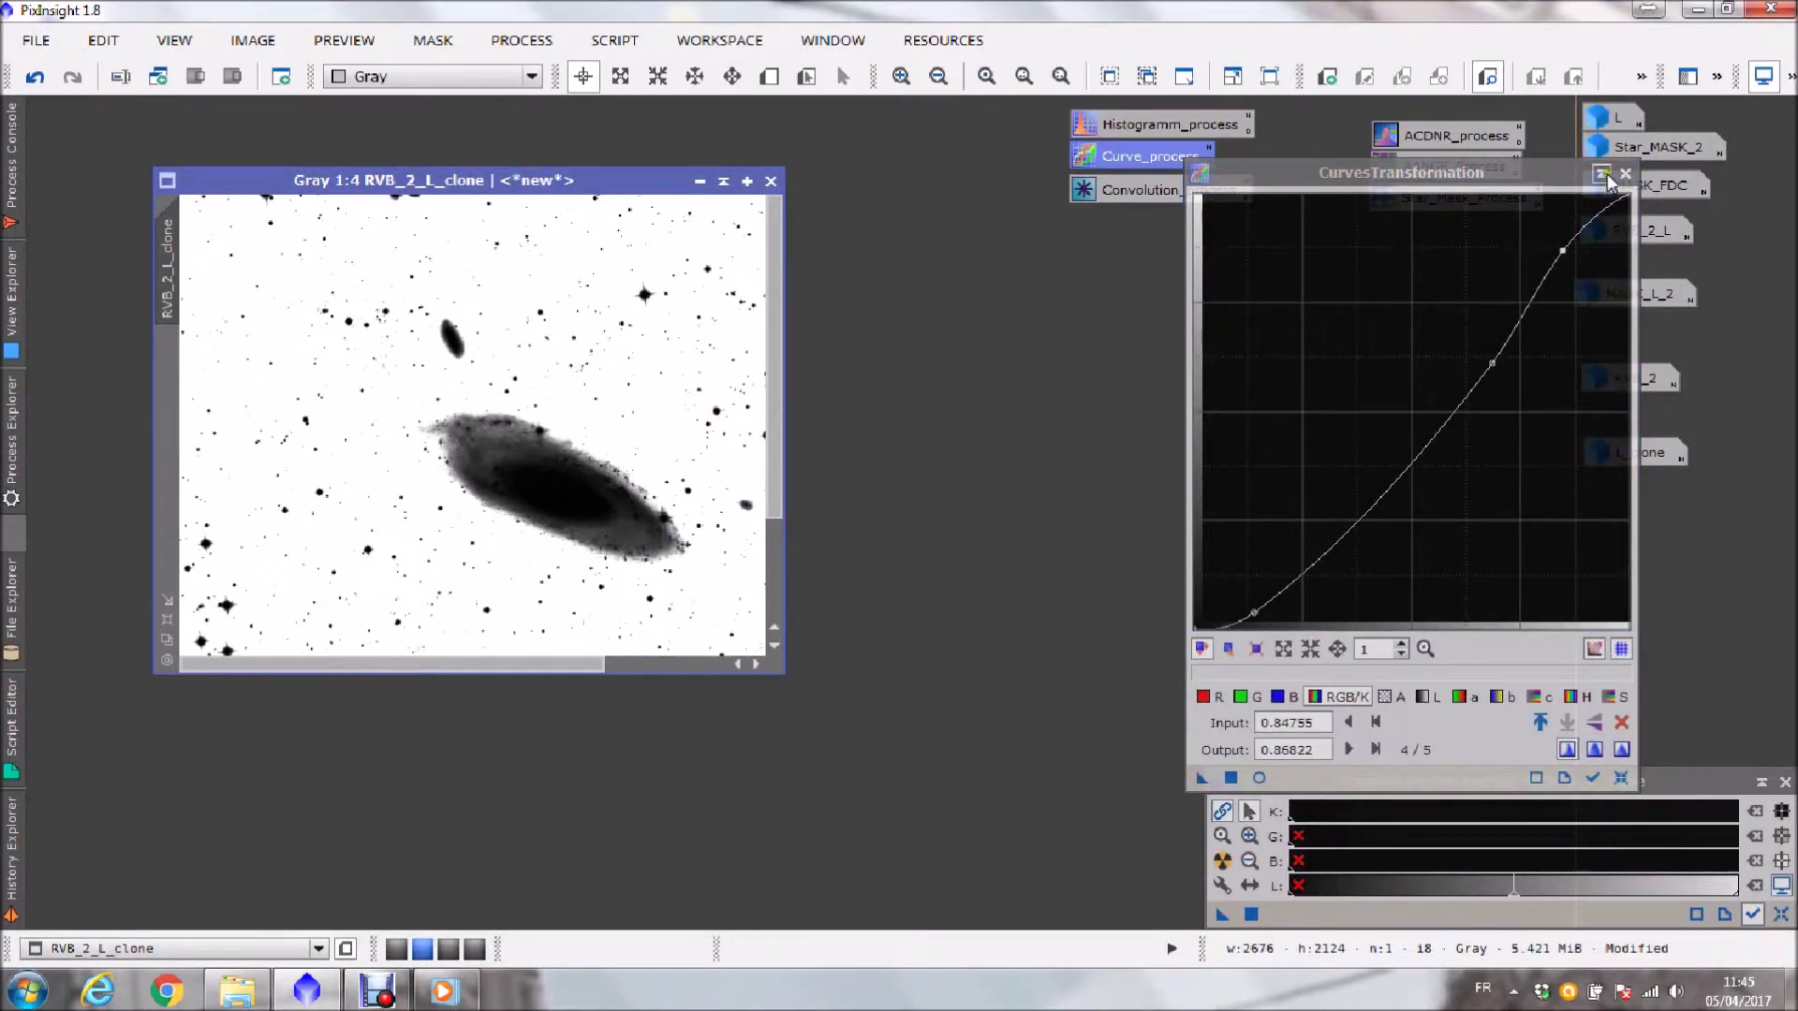
left_click(1604, 175)
left_click_drag(555, 178, 925, 256)
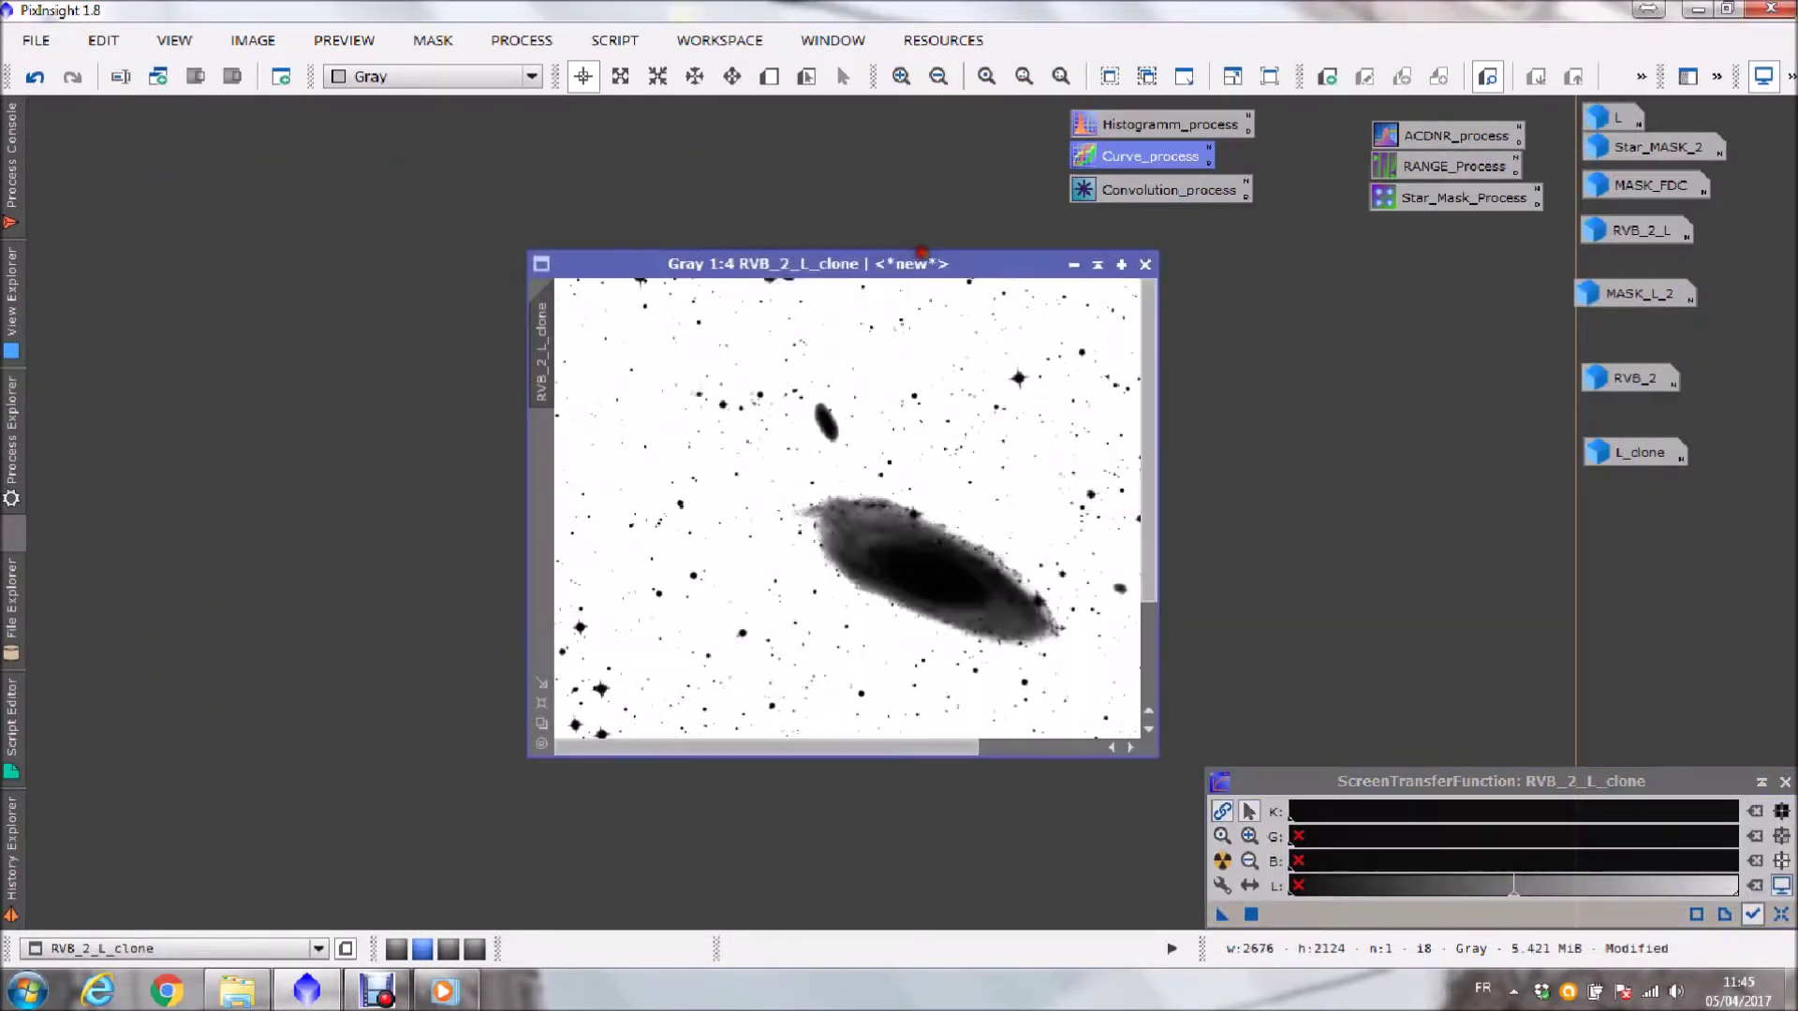
left_click(1072, 270)
left_click_drag(888, 516, 1632, 497)
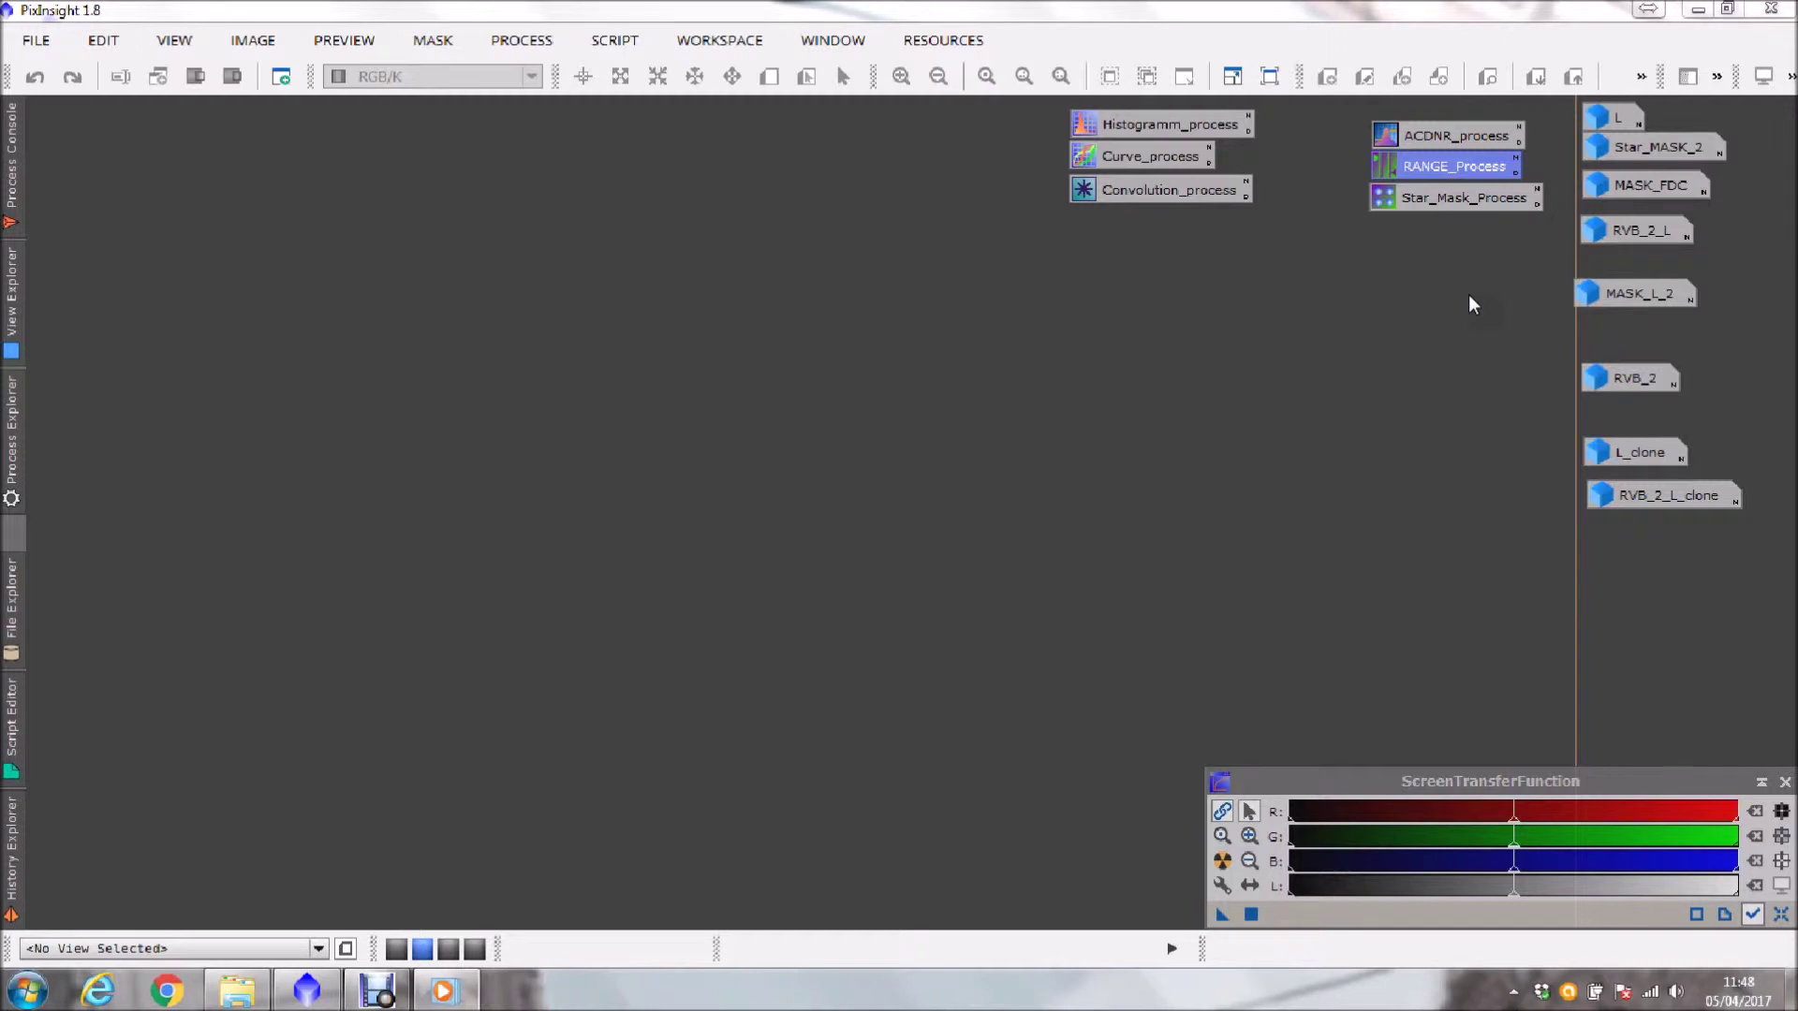
- Take a brief look at RVB_2_L, minimise it, and open the colour image RVB_2 instead
double_click(1640, 230)
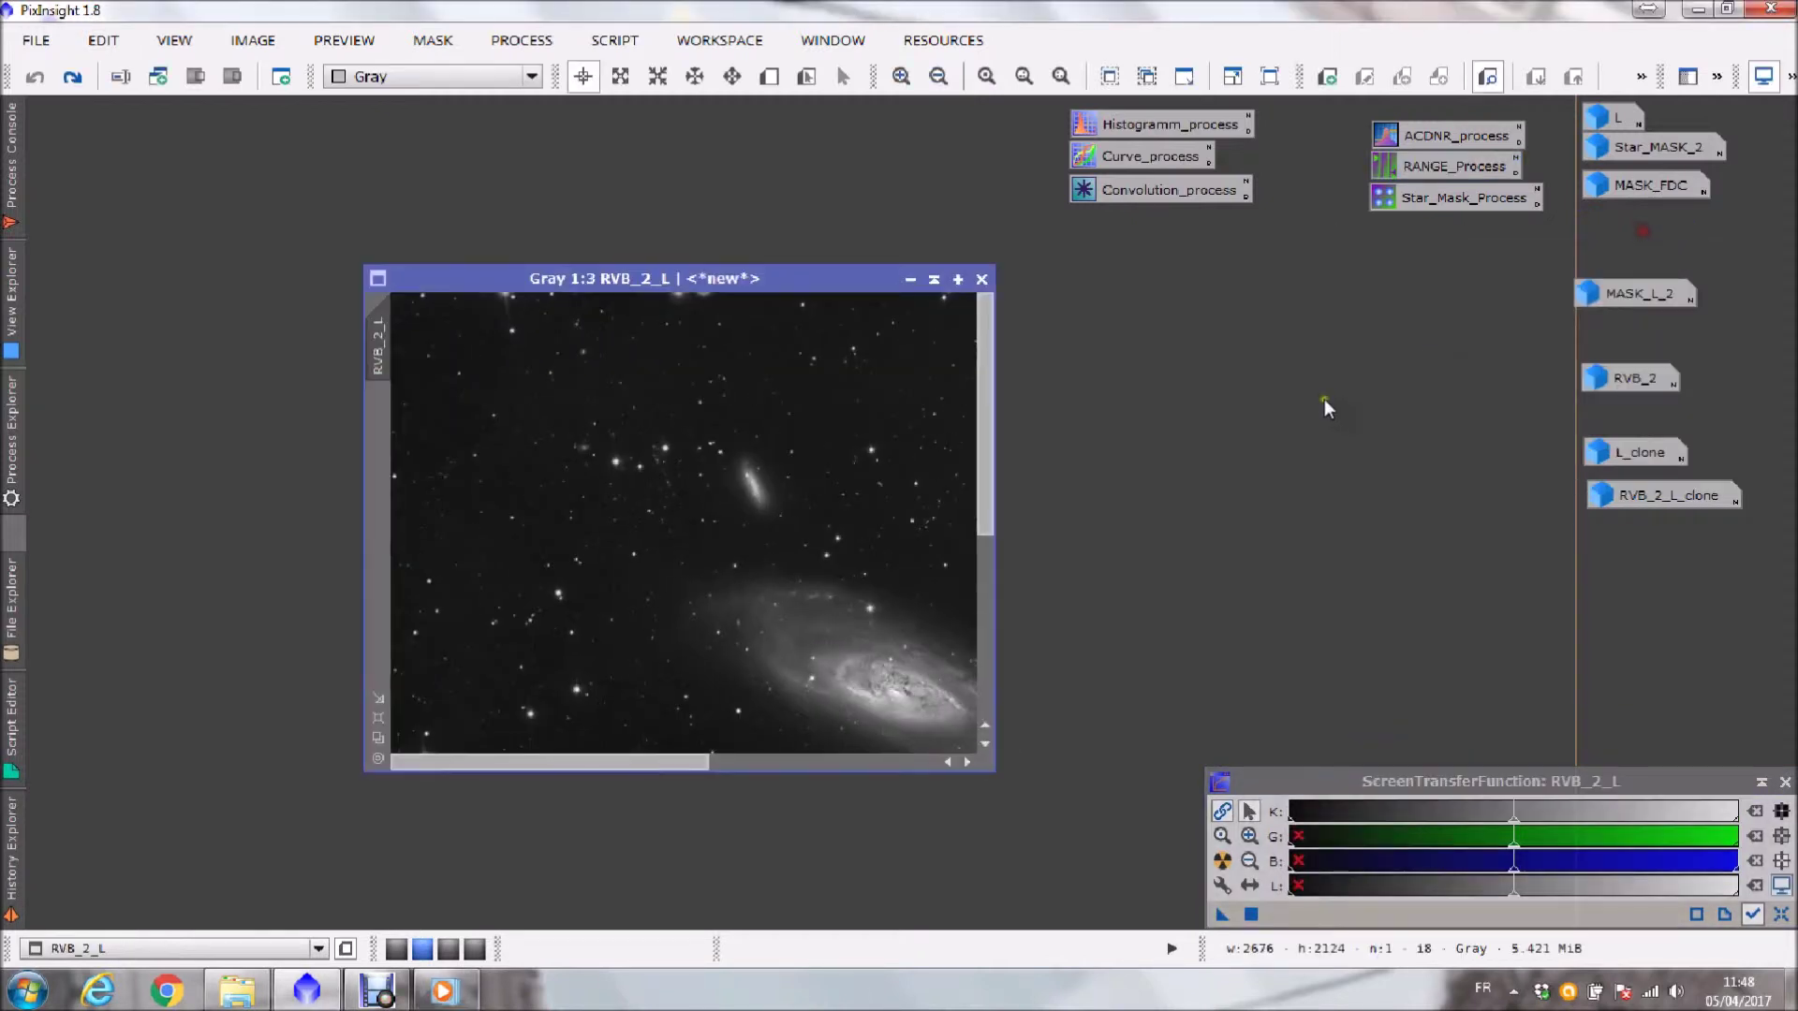
left_click(907, 278)
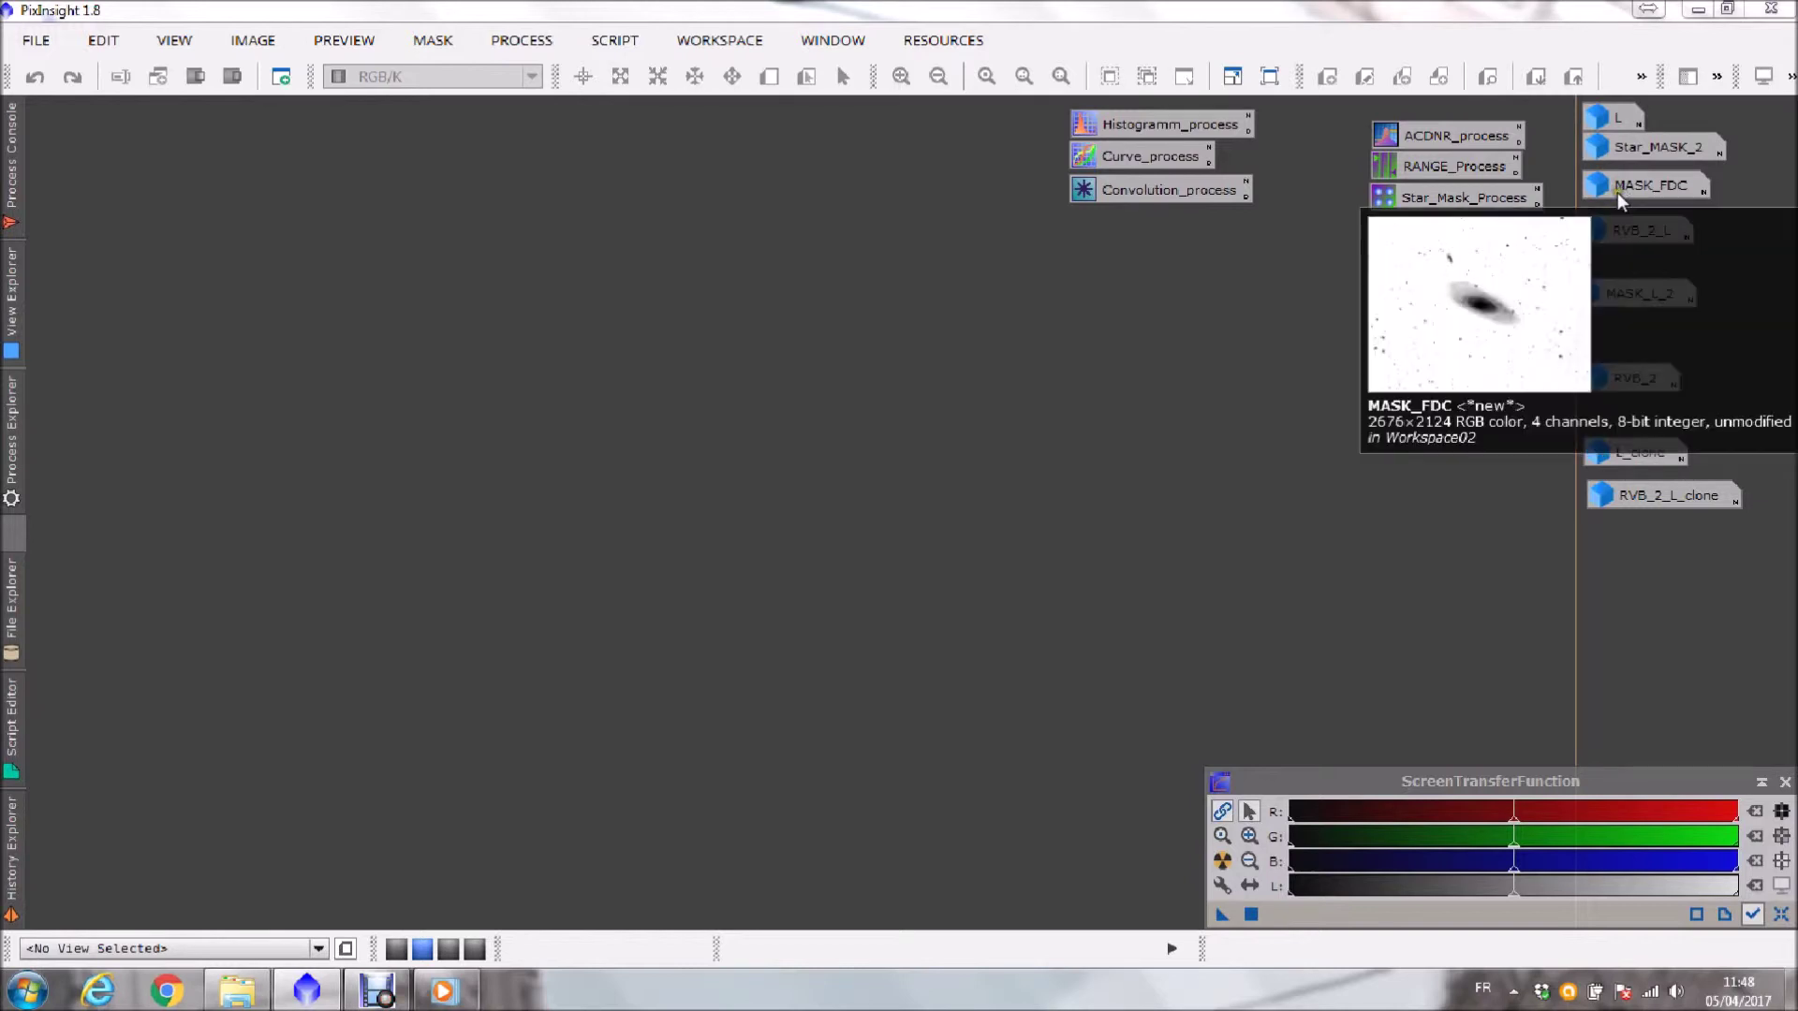
double_click(1627, 377)
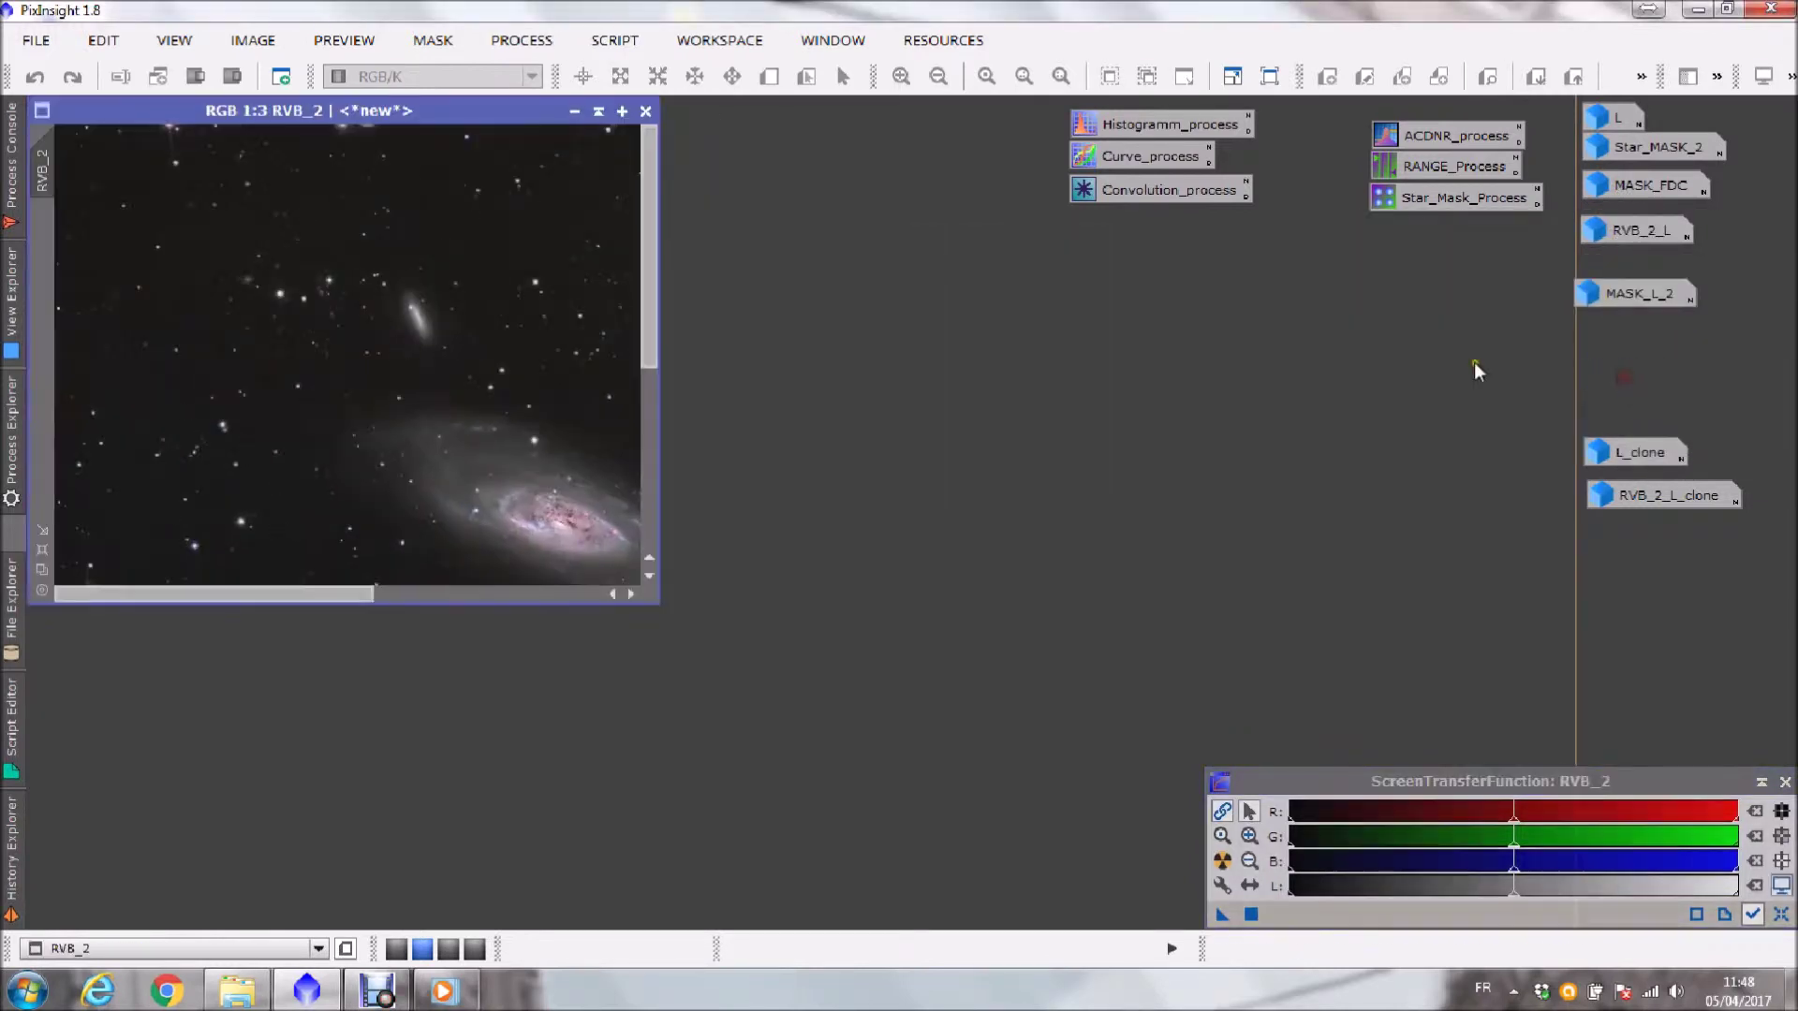
double_click(449, 113)
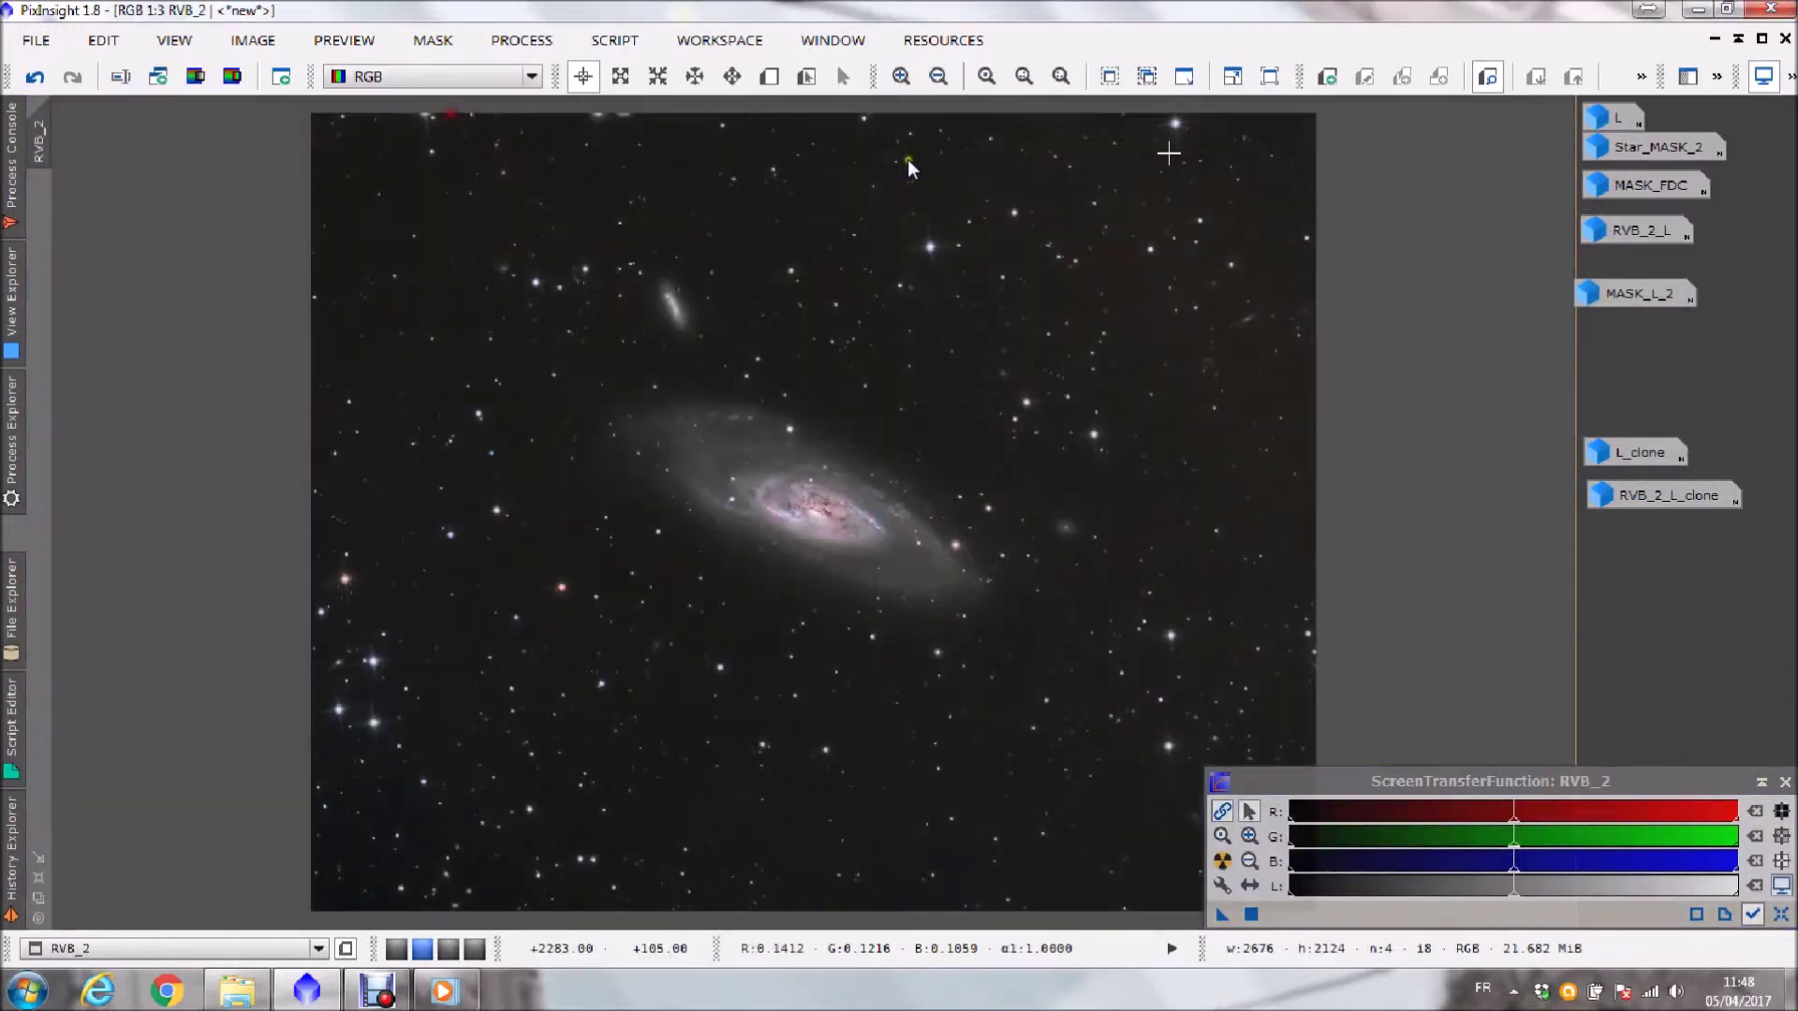
left_click(1758, 37)
- Open the saved RangeSelection process and start its real-time preview on the maximised RVB_2 image
double_click(1416, 173)
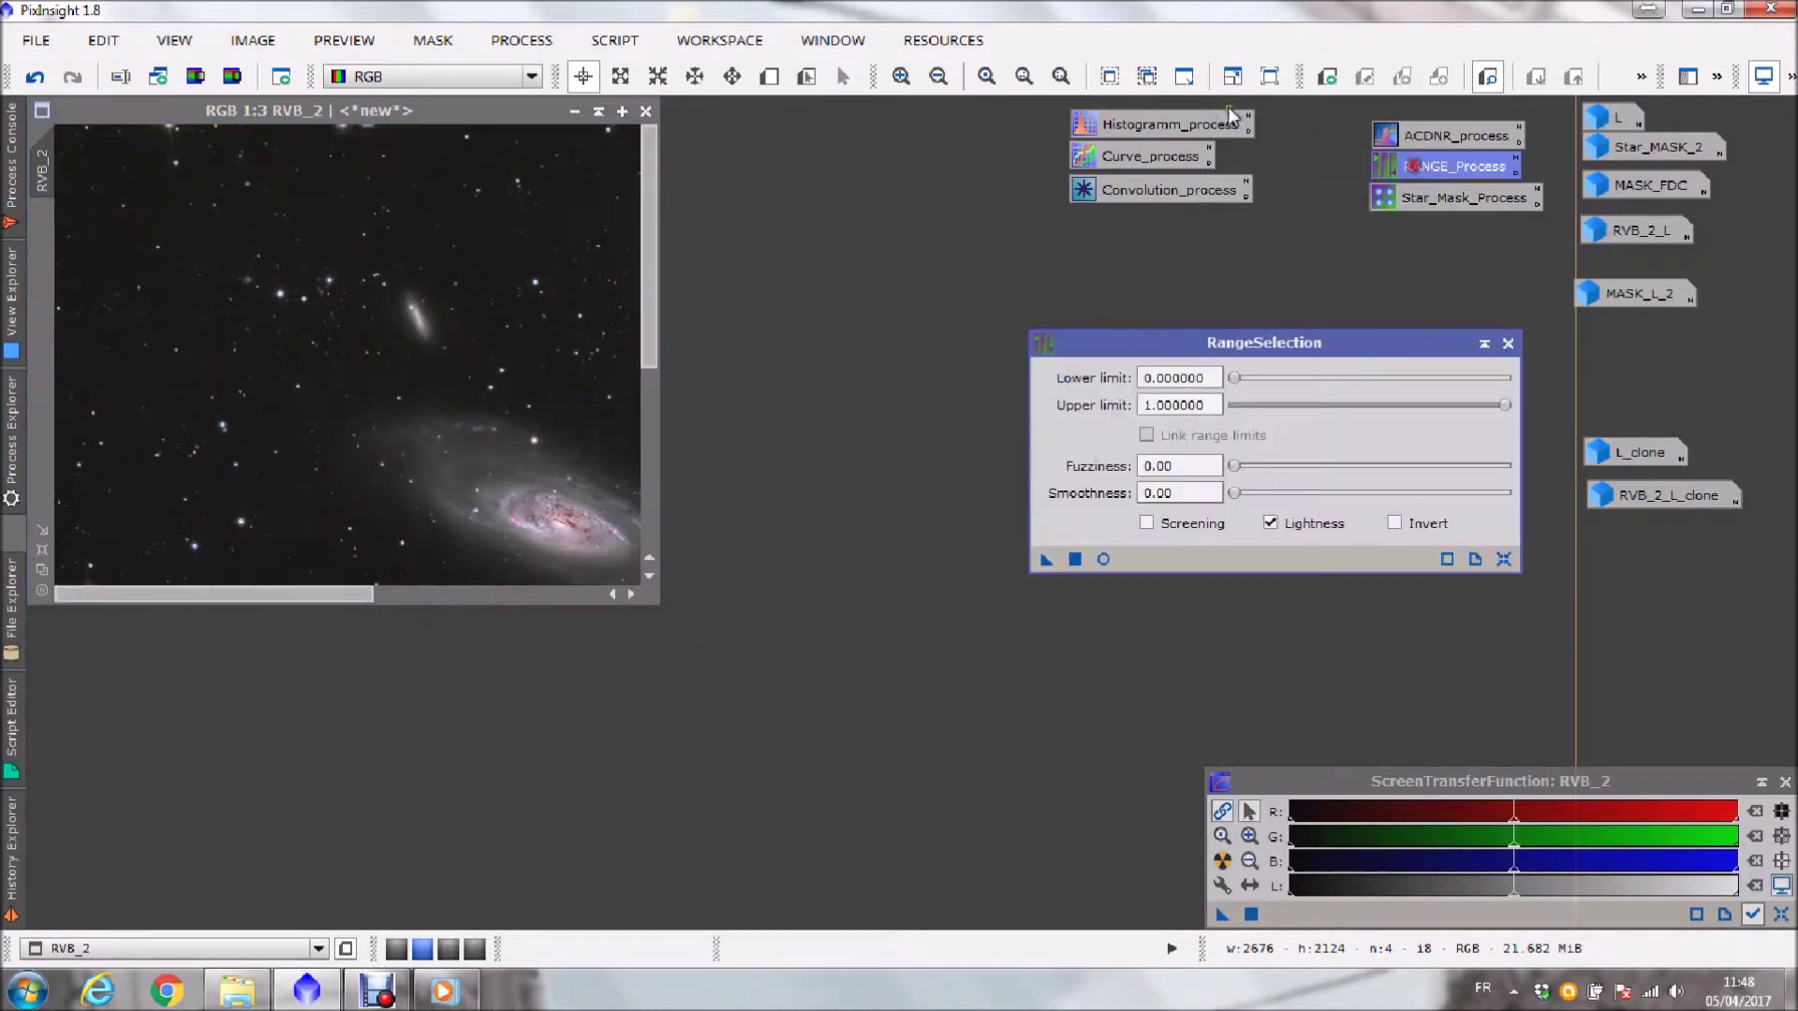
double_click(412, 113)
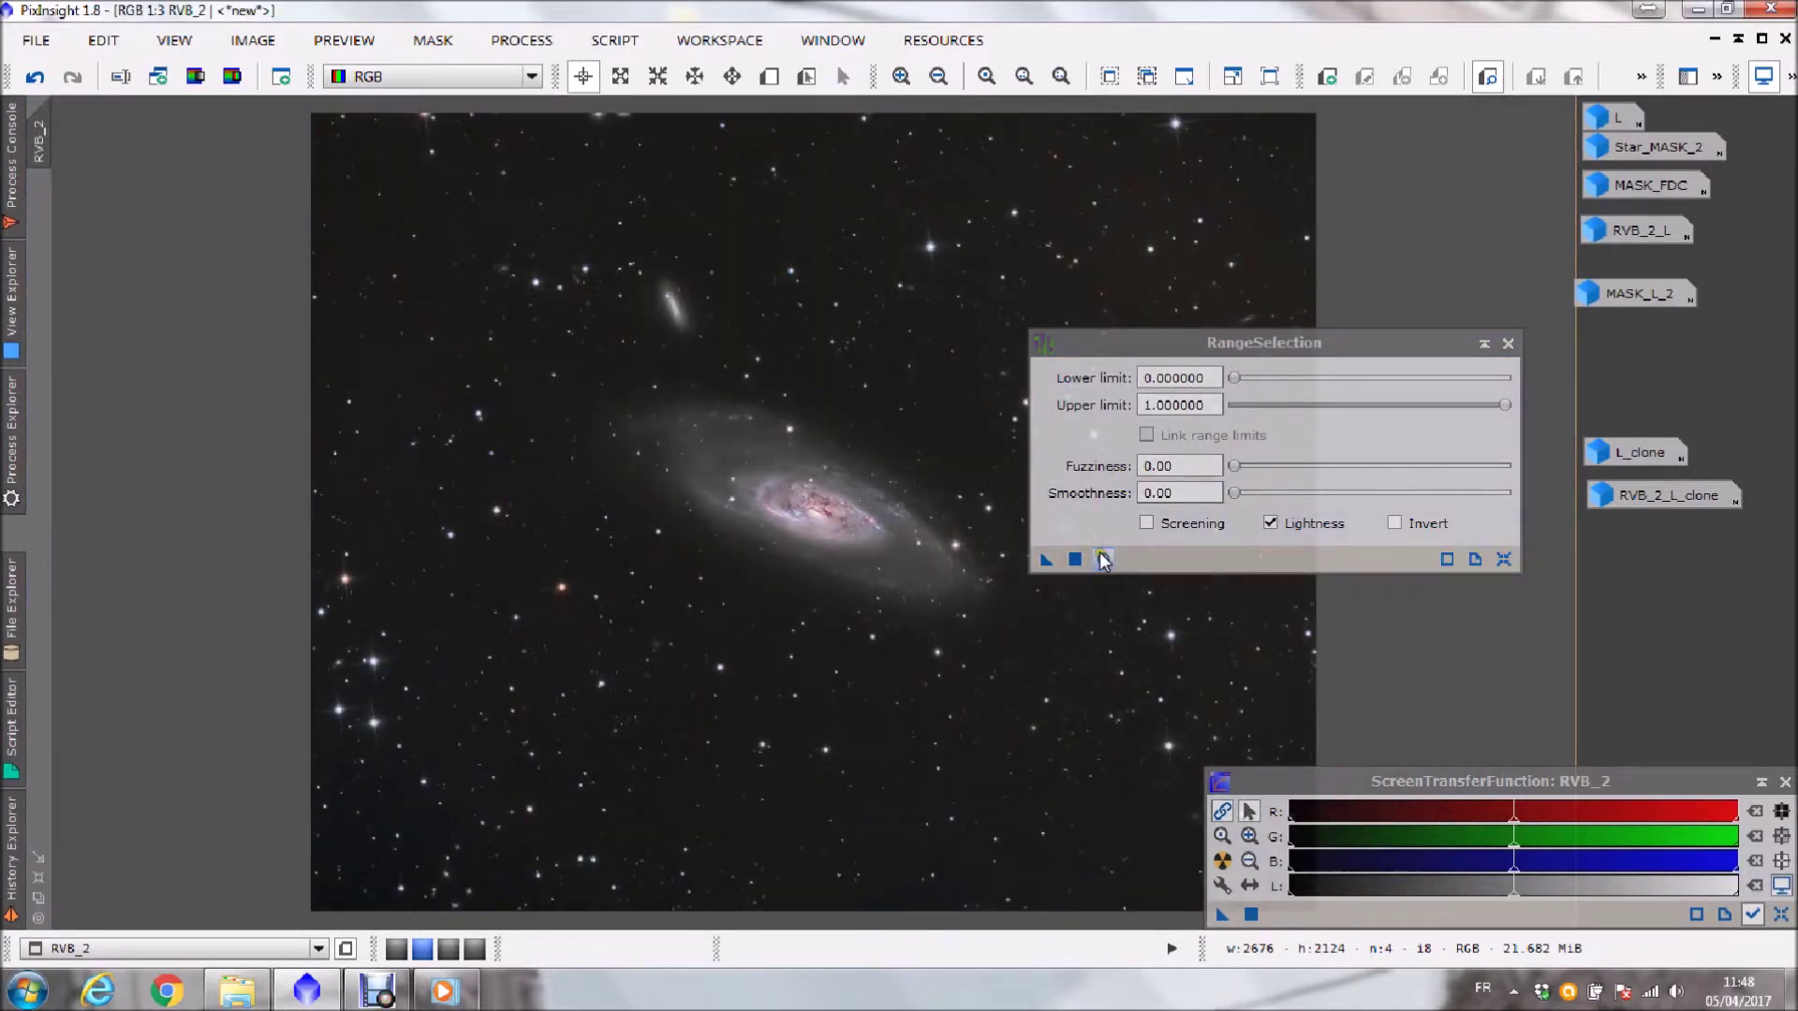
left_click_drag(1228, 346, 1243, 234)
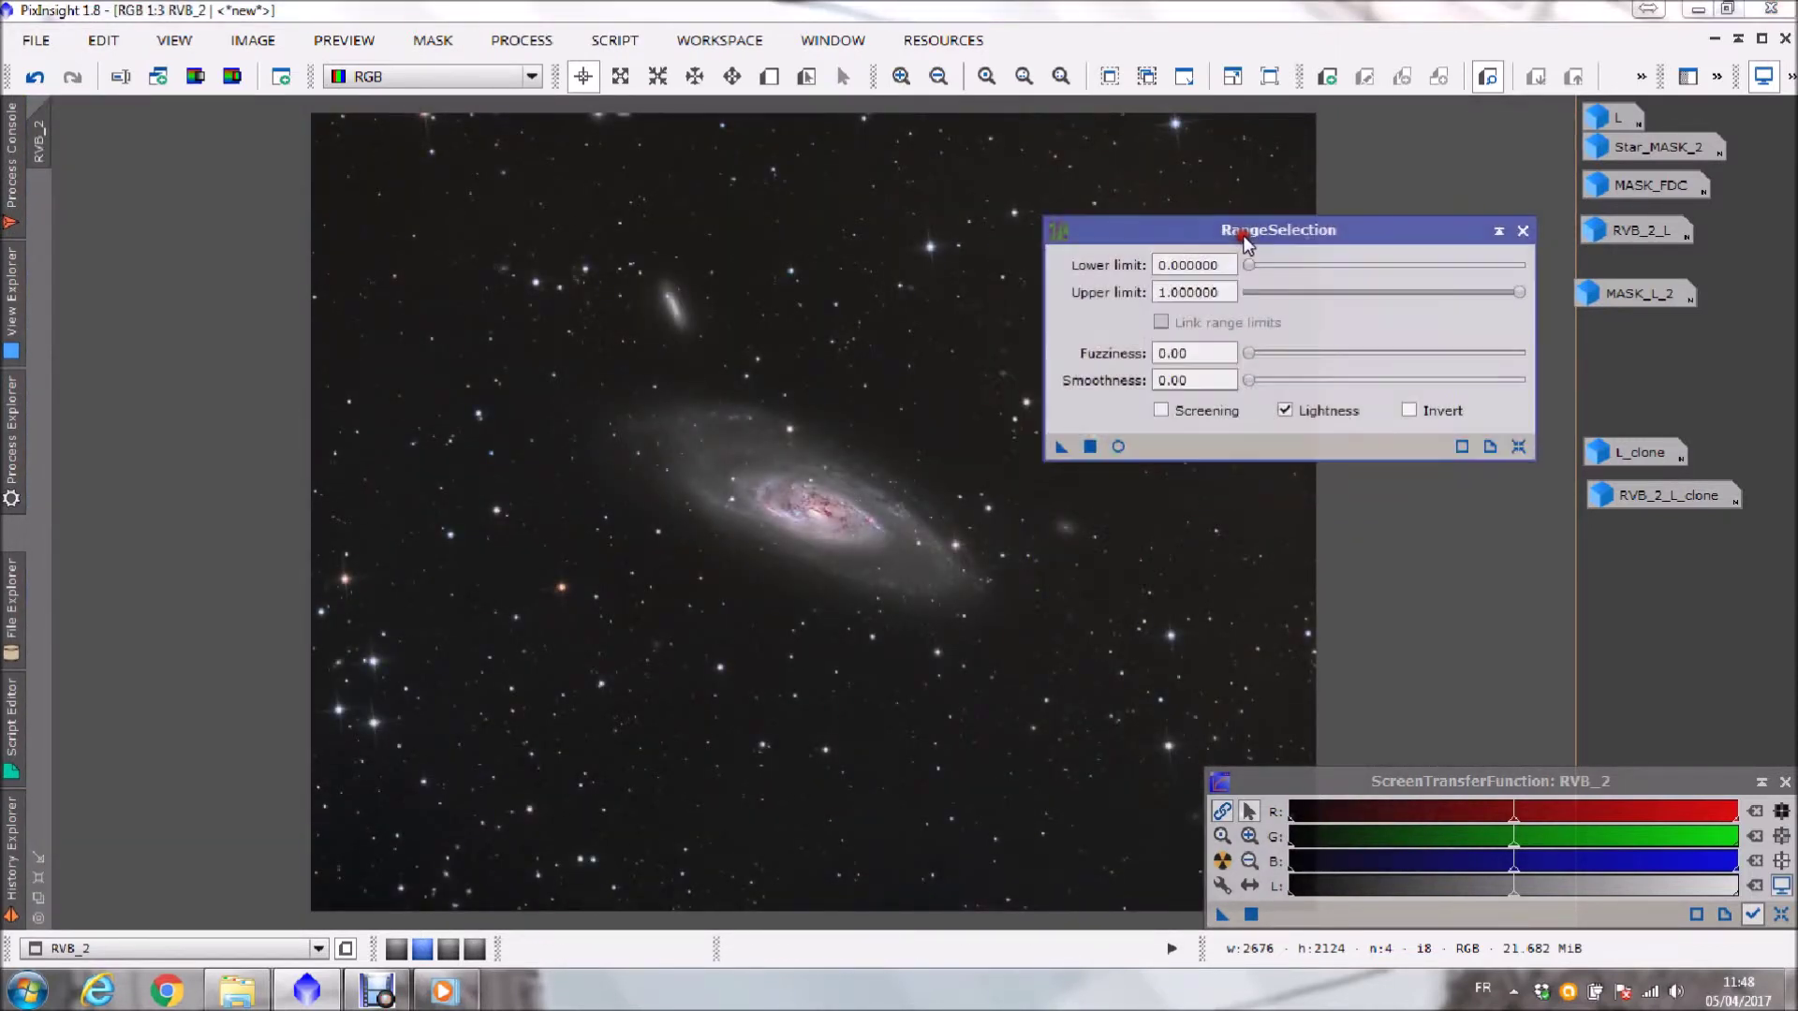
left_click(1123, 438)
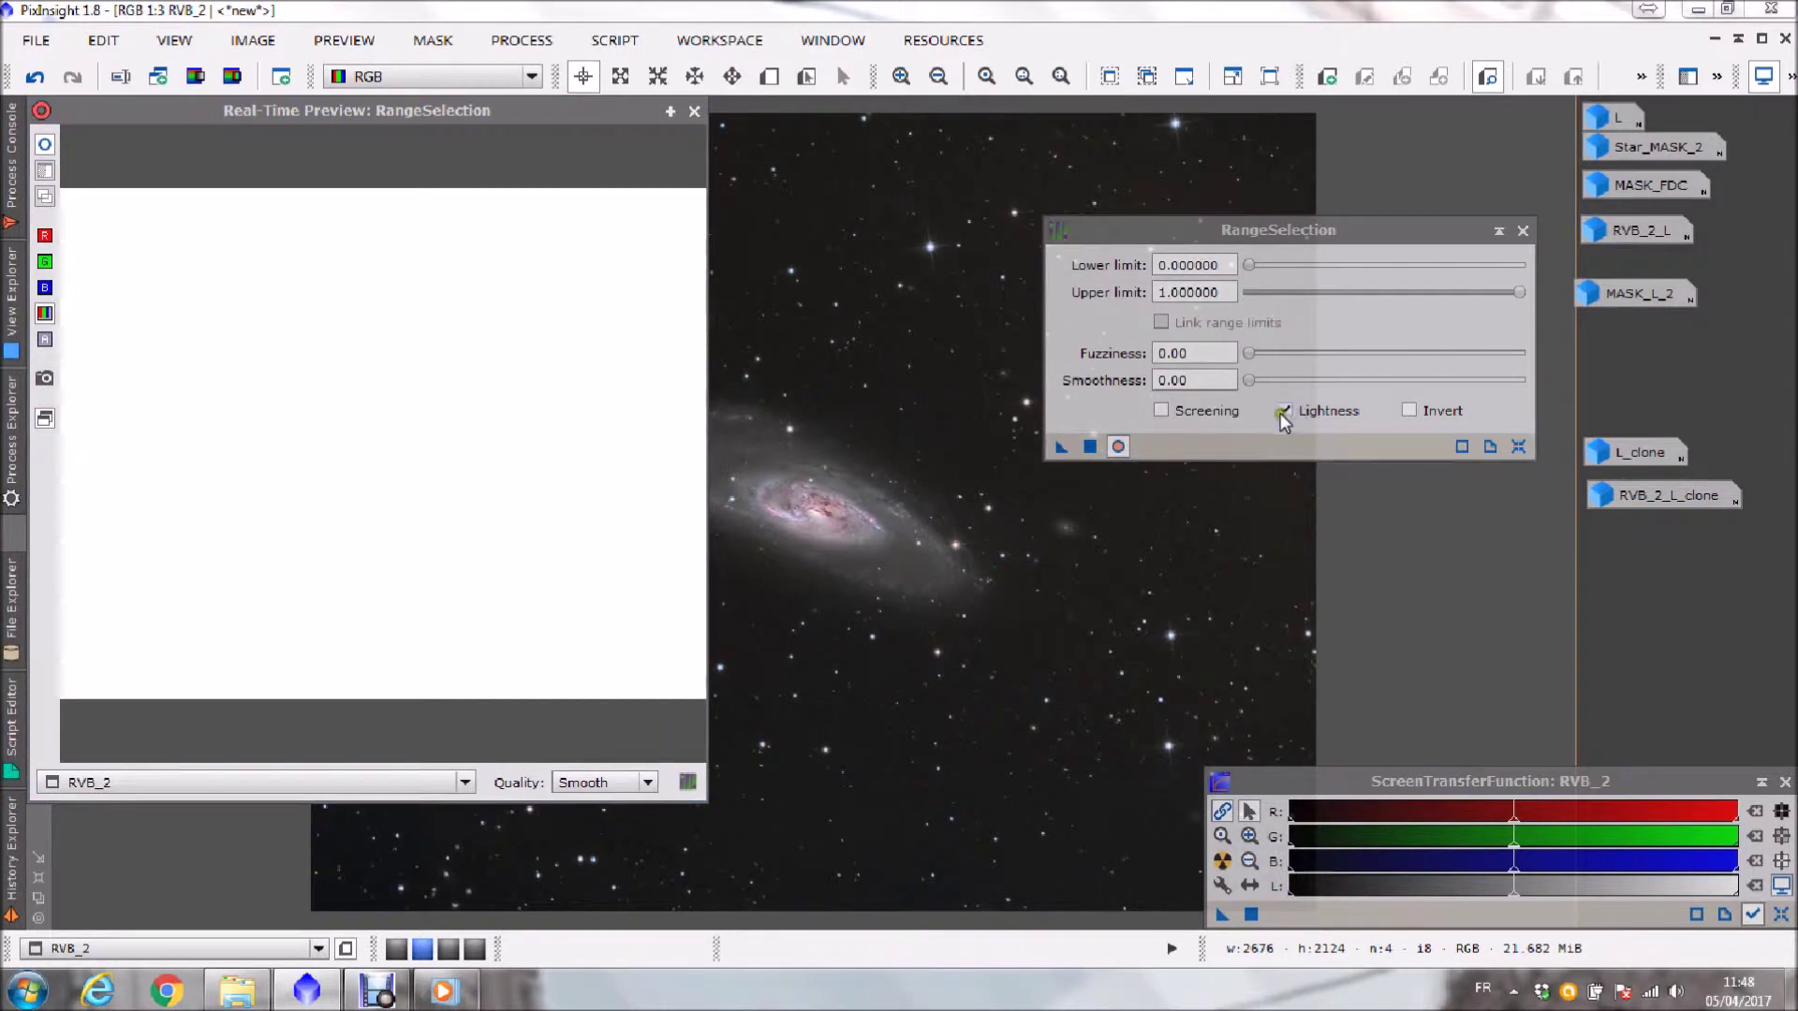
left_click(1283, 410)
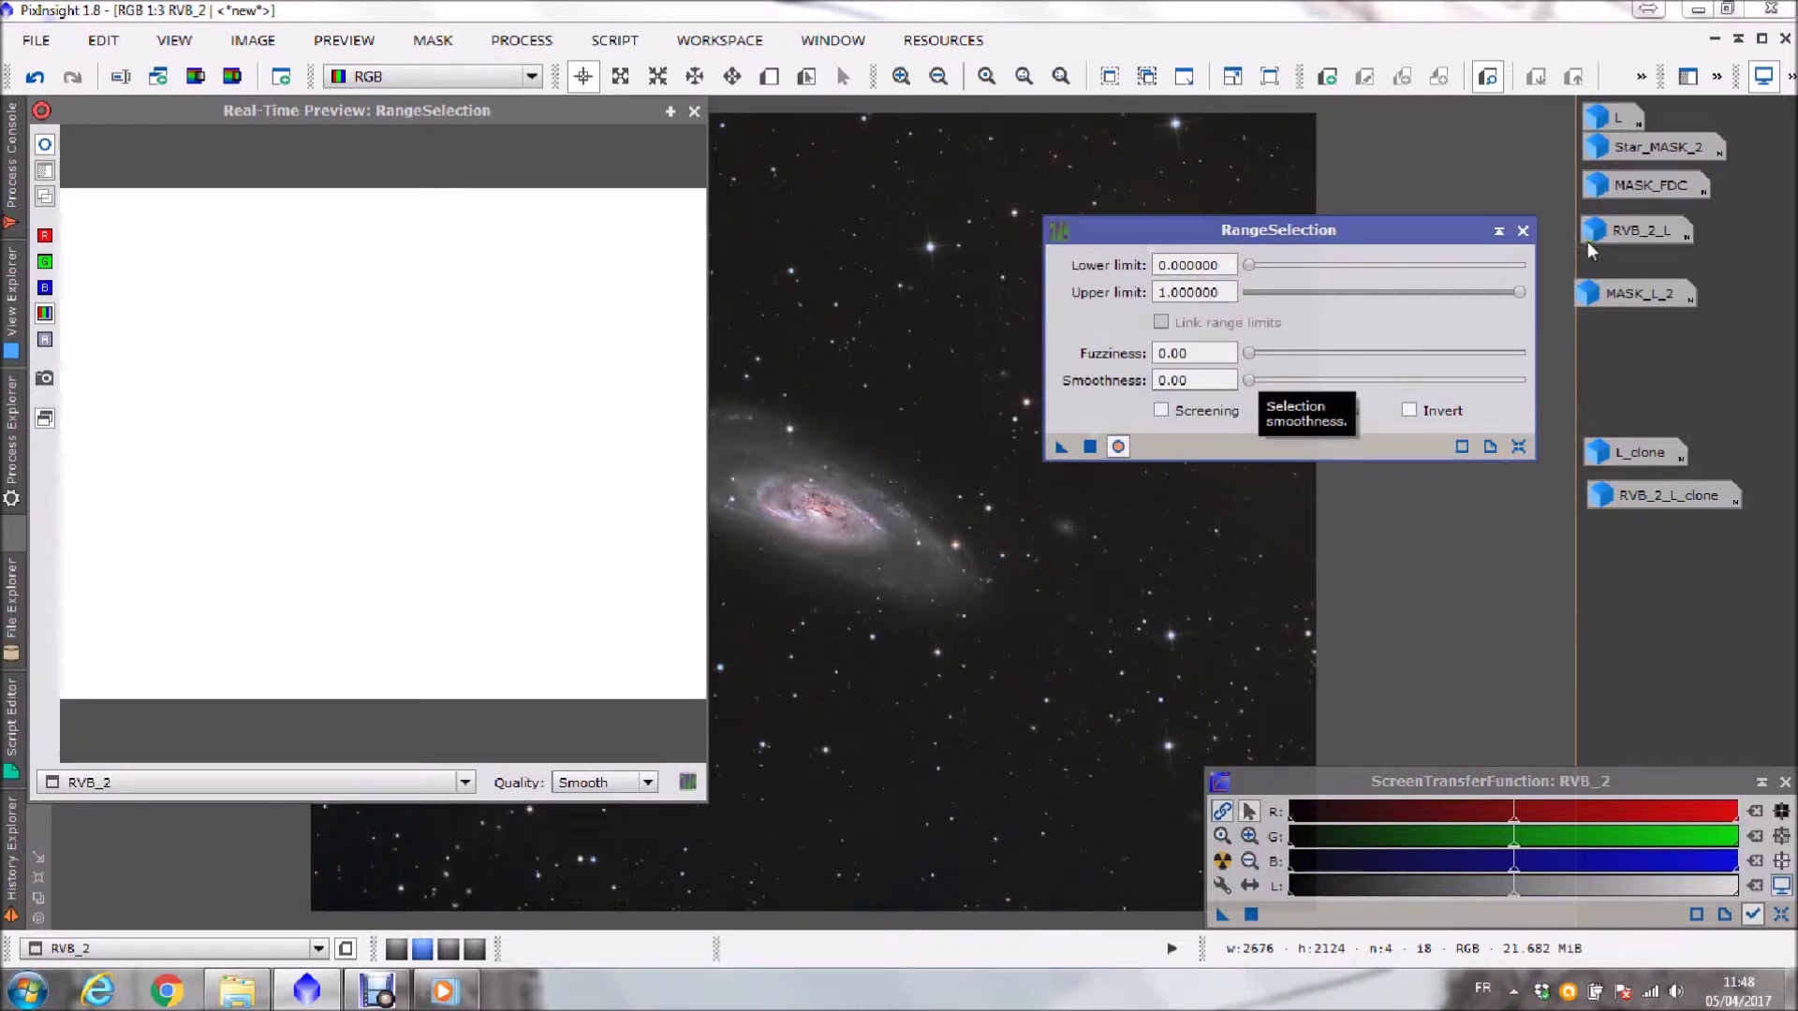
- Tune the range mask in the preview to upper limit 0.14, fuzziness 0.02 and smoothness 4.00, keeping the lower limit at 0
left_click_drag(1519, 291, 1309, 296)
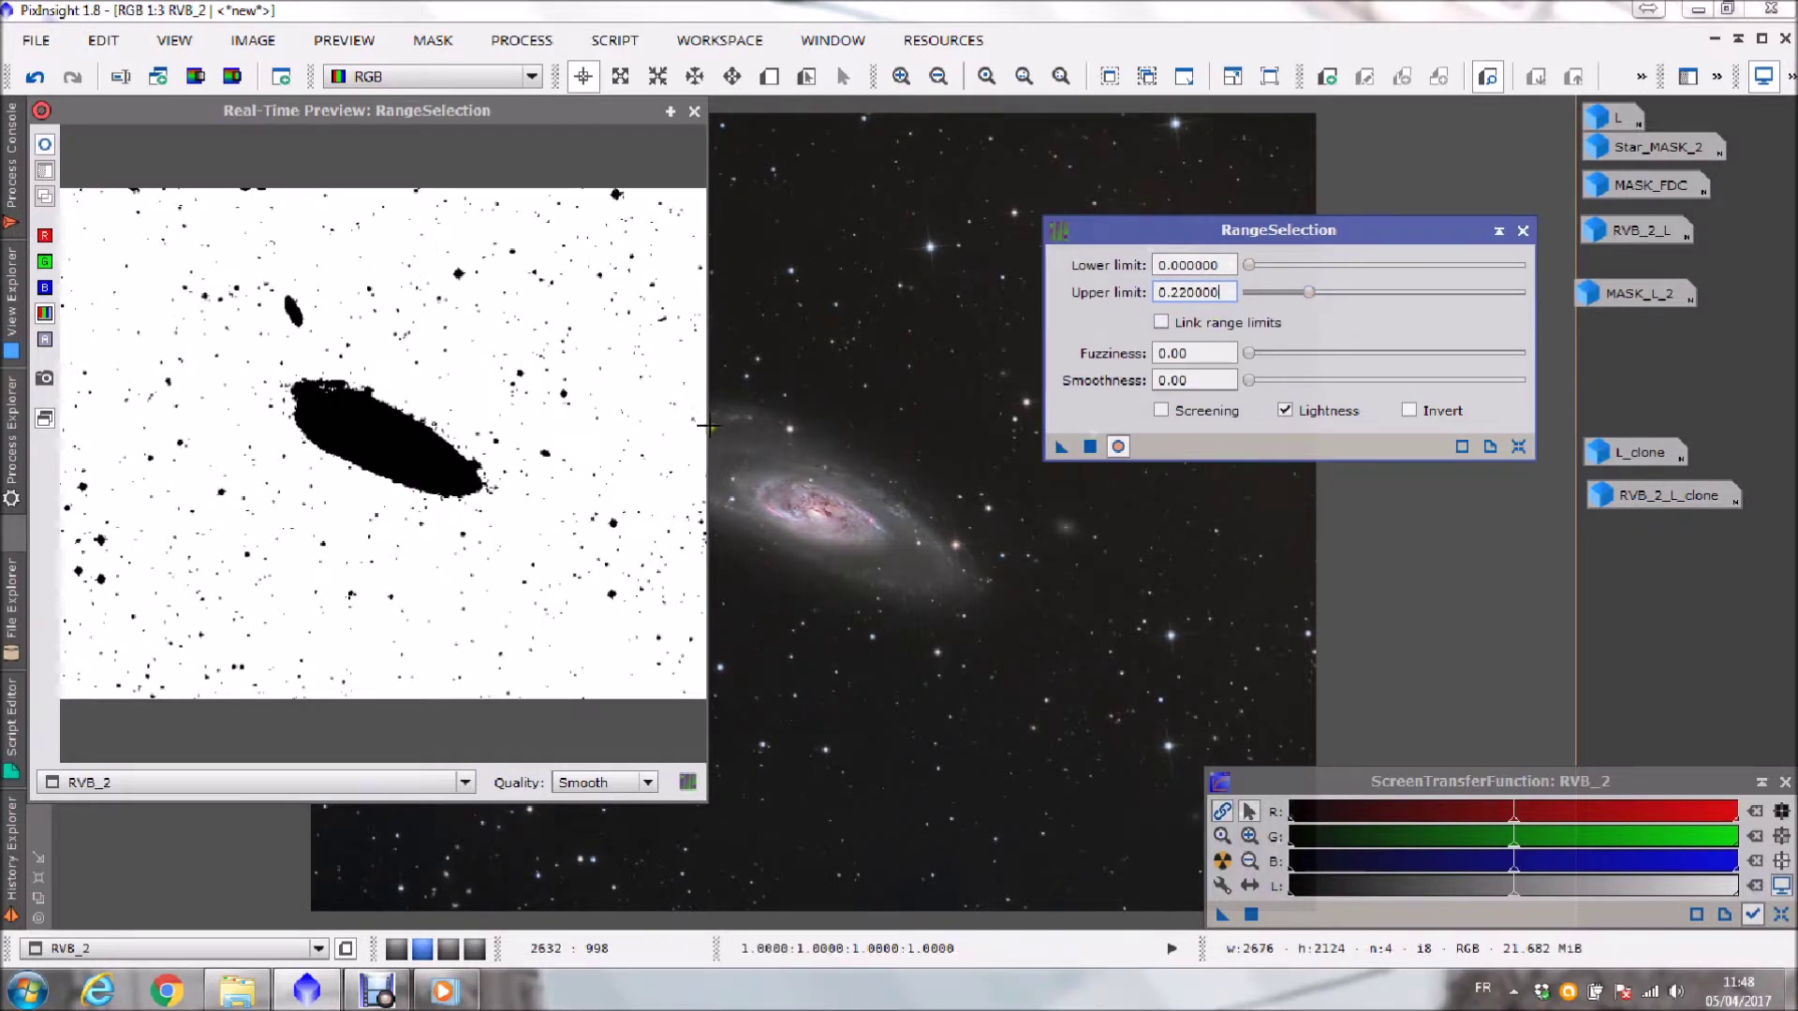
mouse_move(1249, 380)
left_mouse_down()
mouse_move(1289, 382)
mouse_move(1263, 384)
mouse_move(1255, 356)
left_mouse_up()
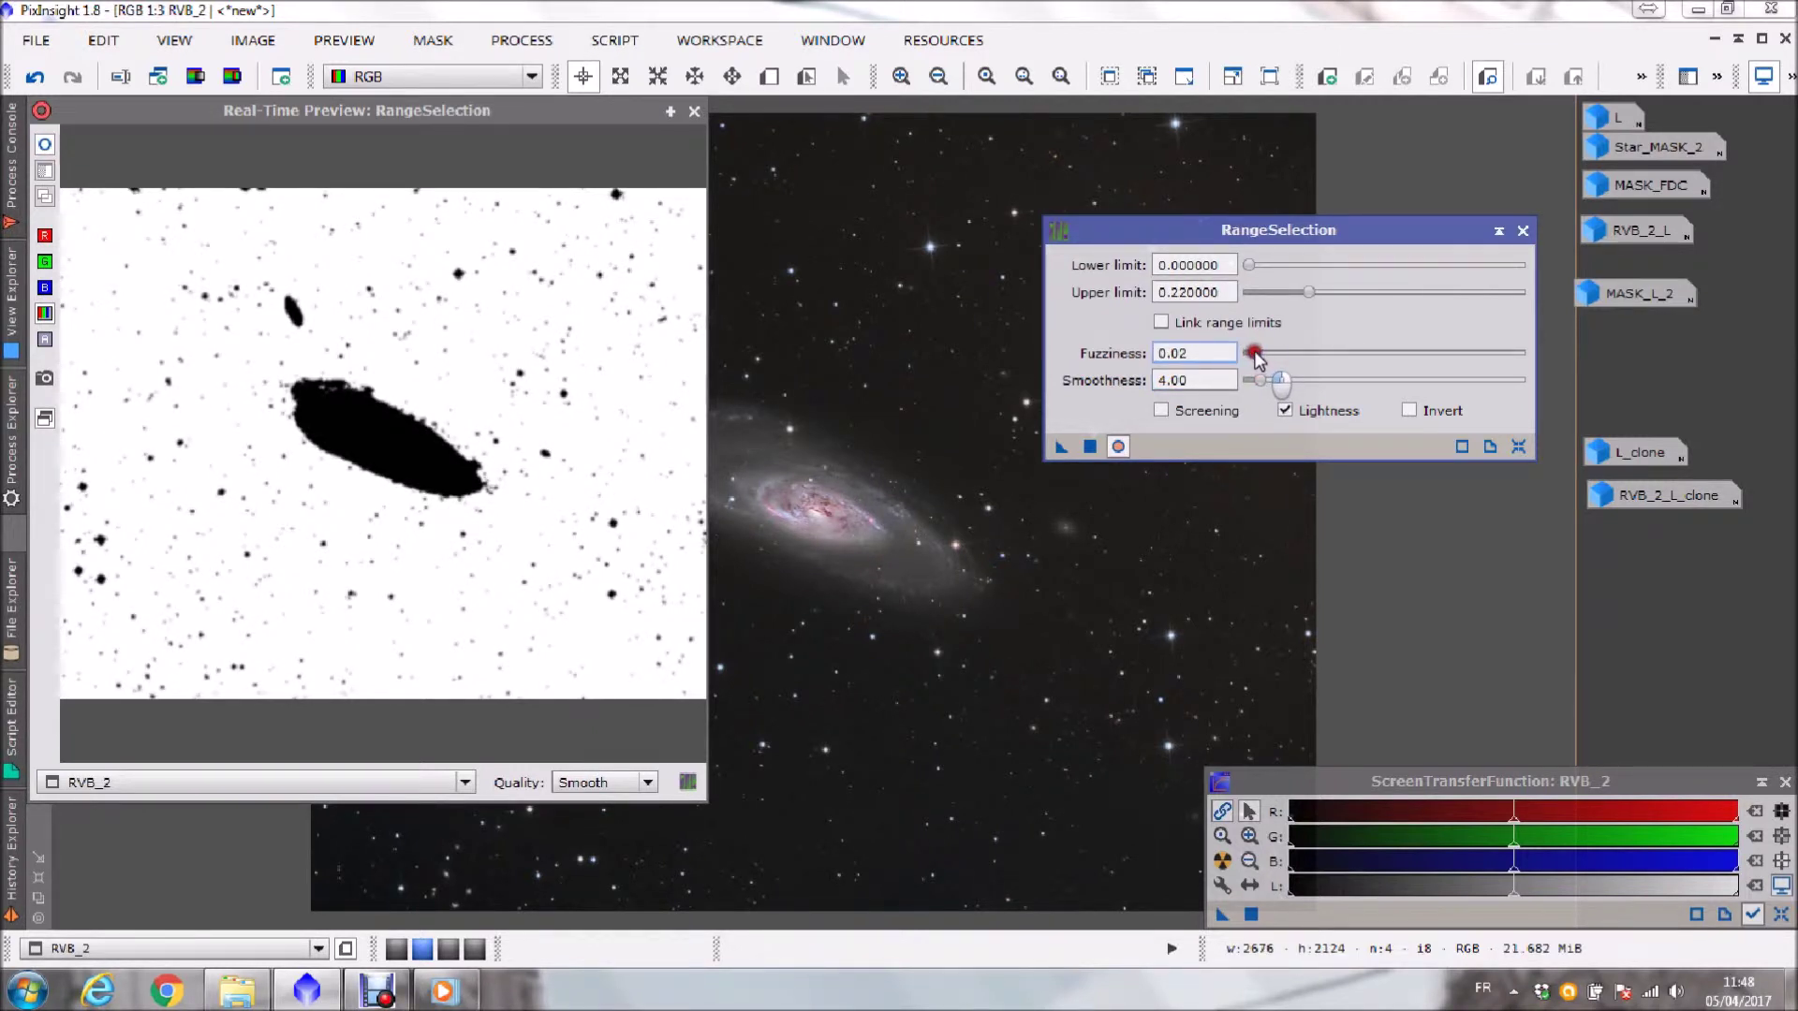
left_click_drag(1255, 355, 1266, 355)
left_click_drag(1252, 266, 1283, 269)
left_click_drag(1283, 268, 1254, 356)
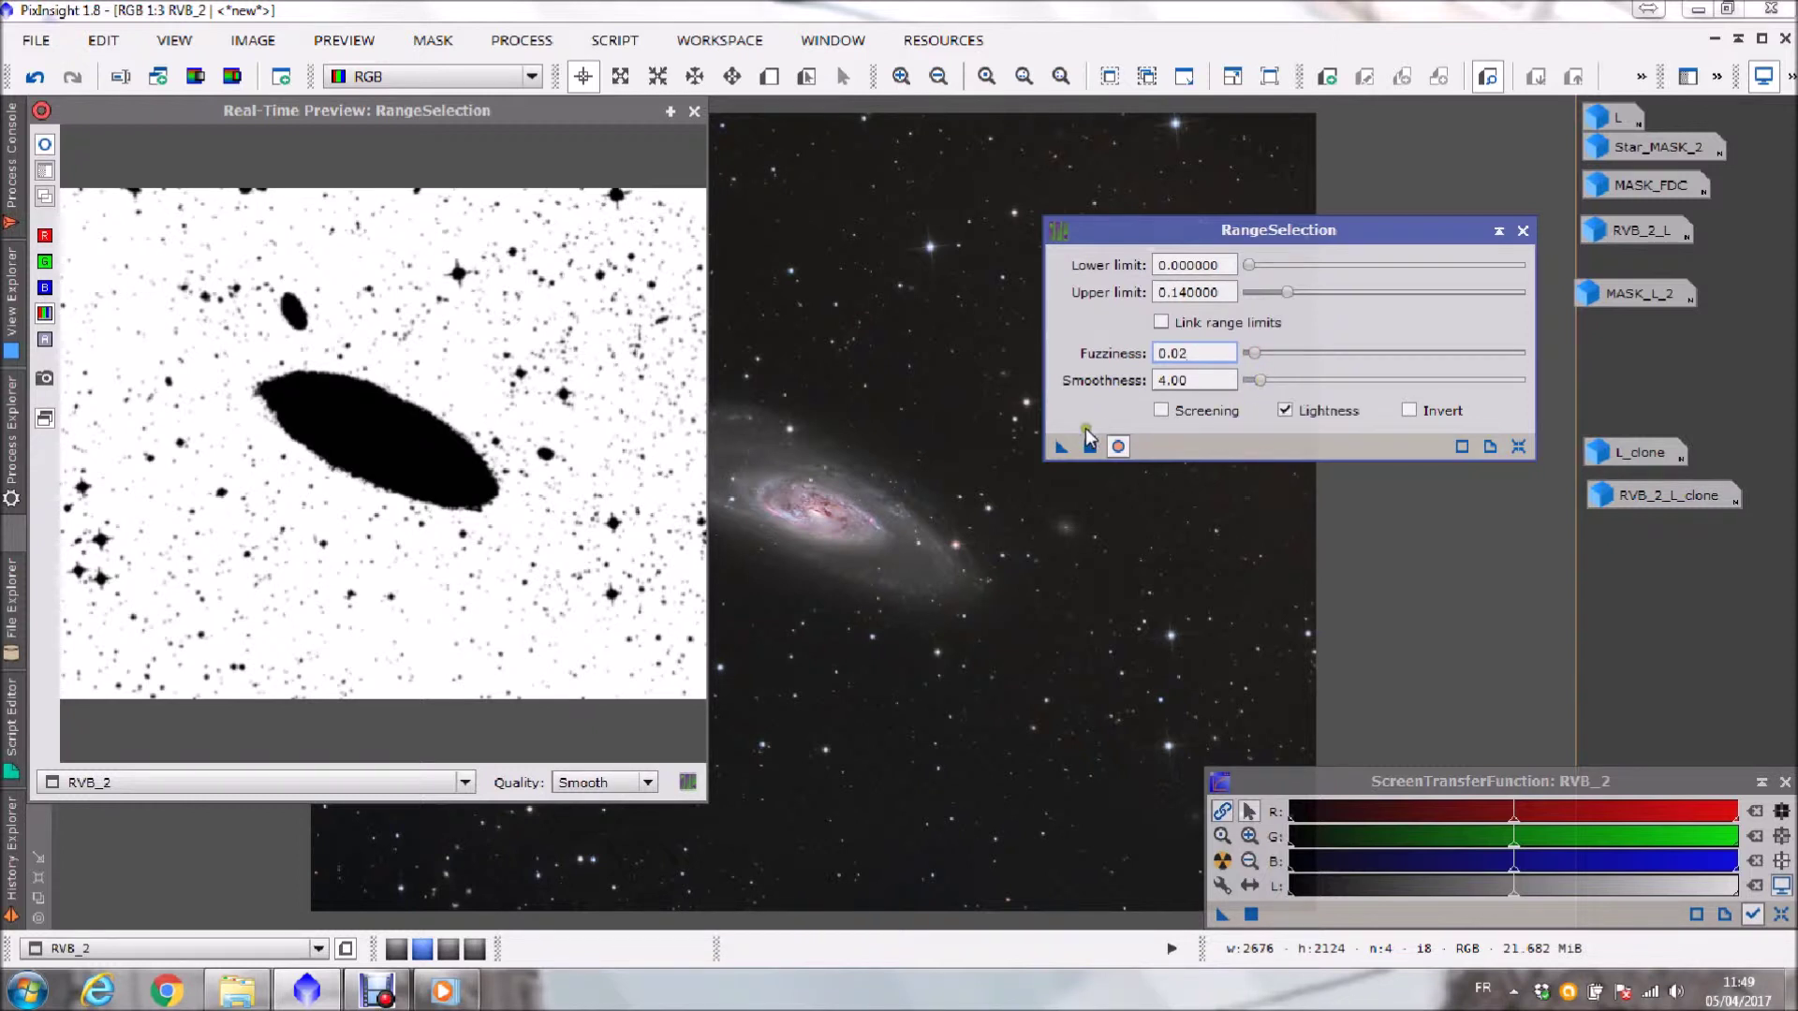
- Close the real-time preview, generate the range mask from RVB_2, close RangeSelection, and inspect the mask's galaxy edges
left_click(693, 111)
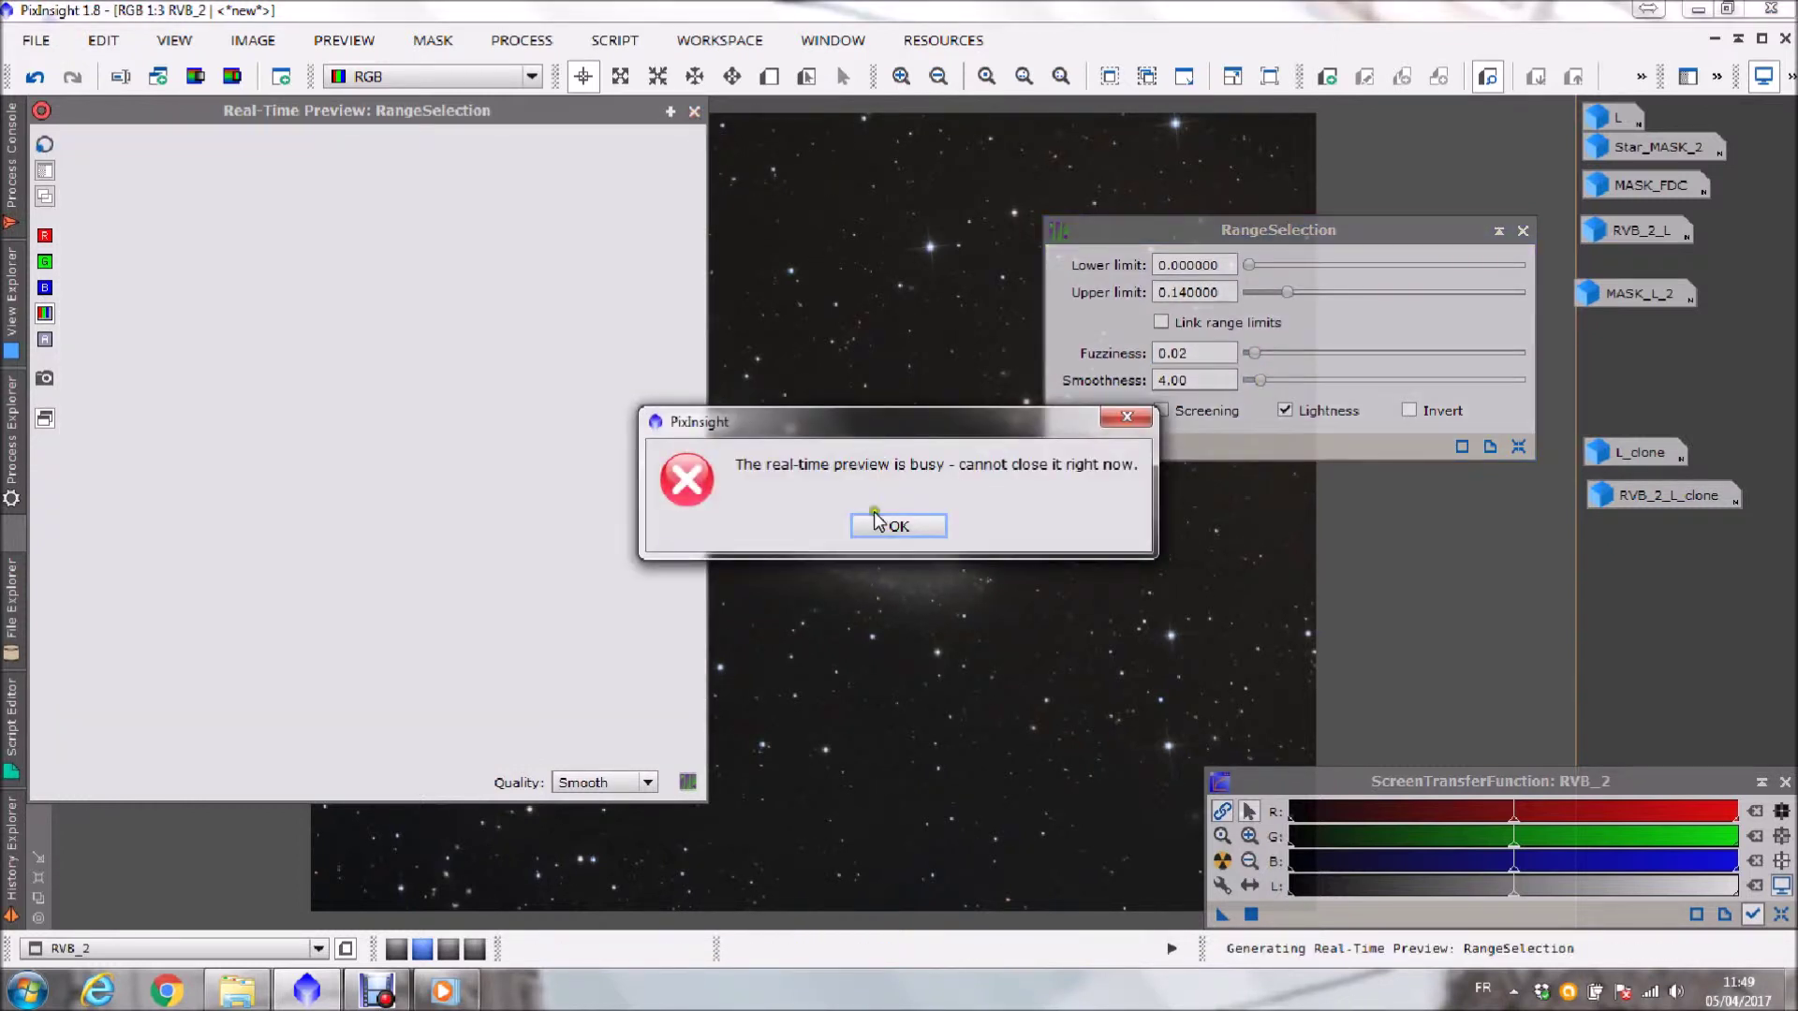
left_click(877, 523)
left_click(1117, 445)
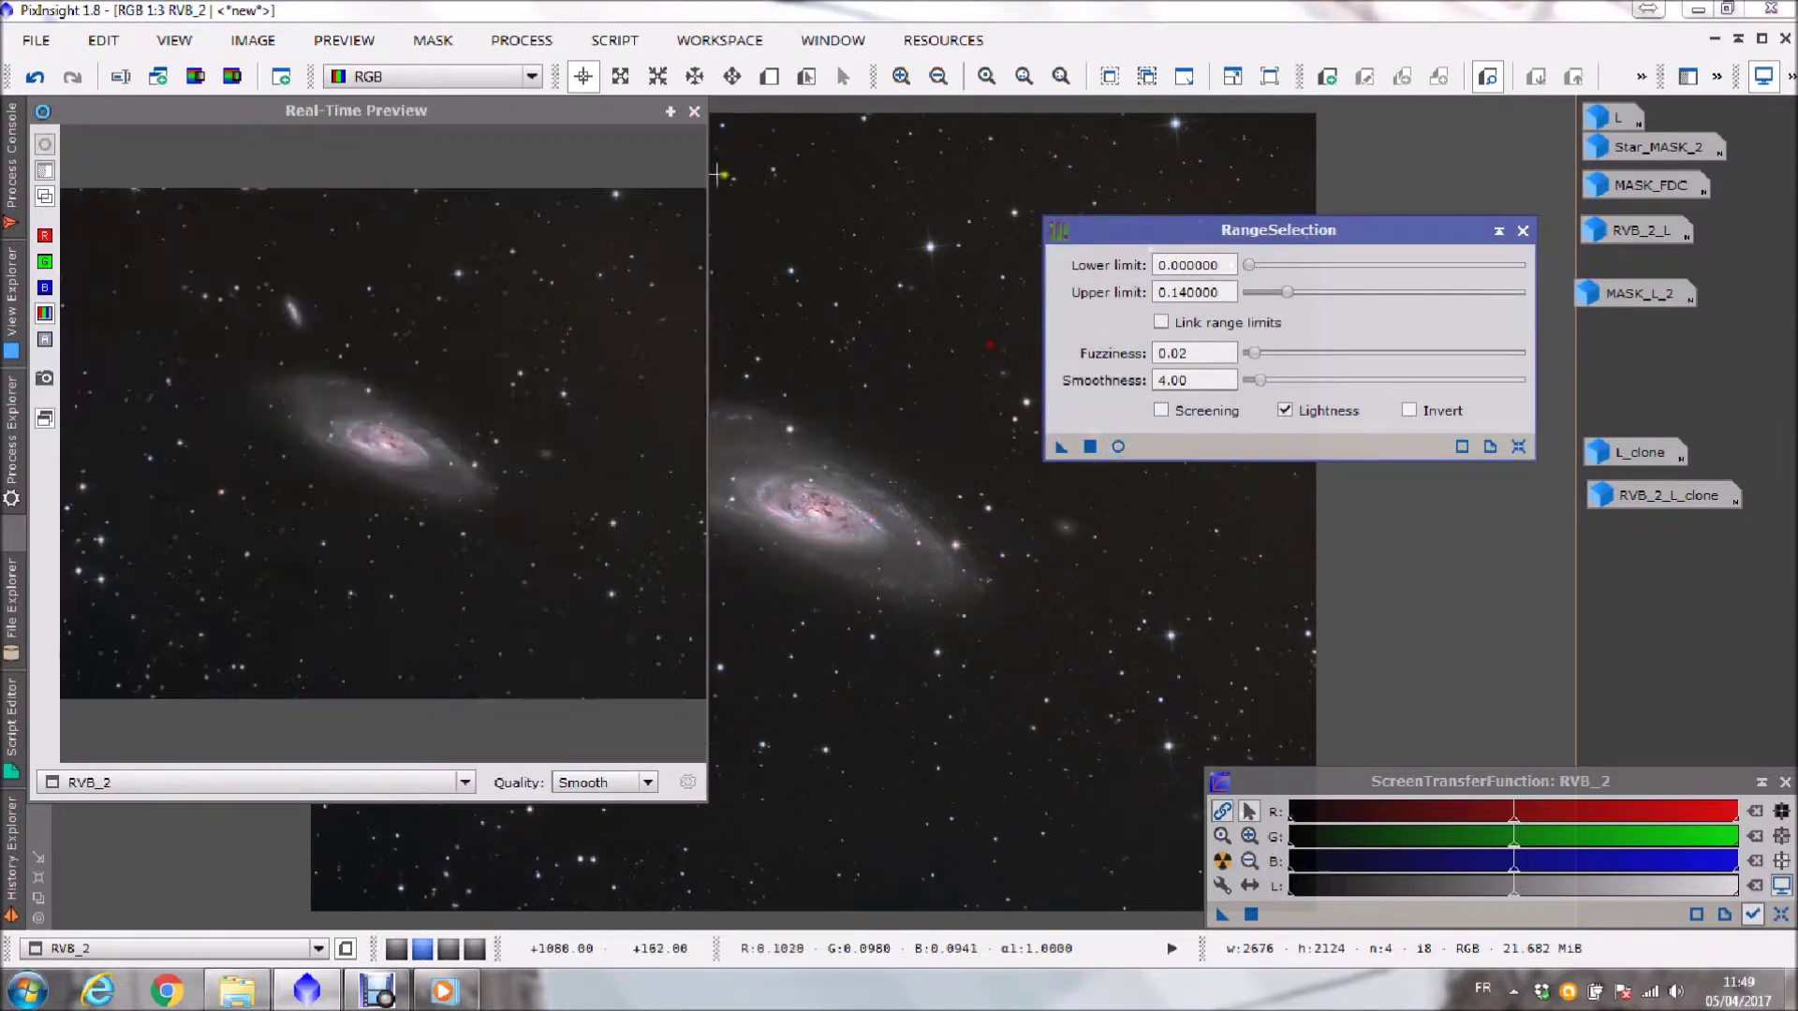
left_click(694, 111)
left_click(1092, 446)
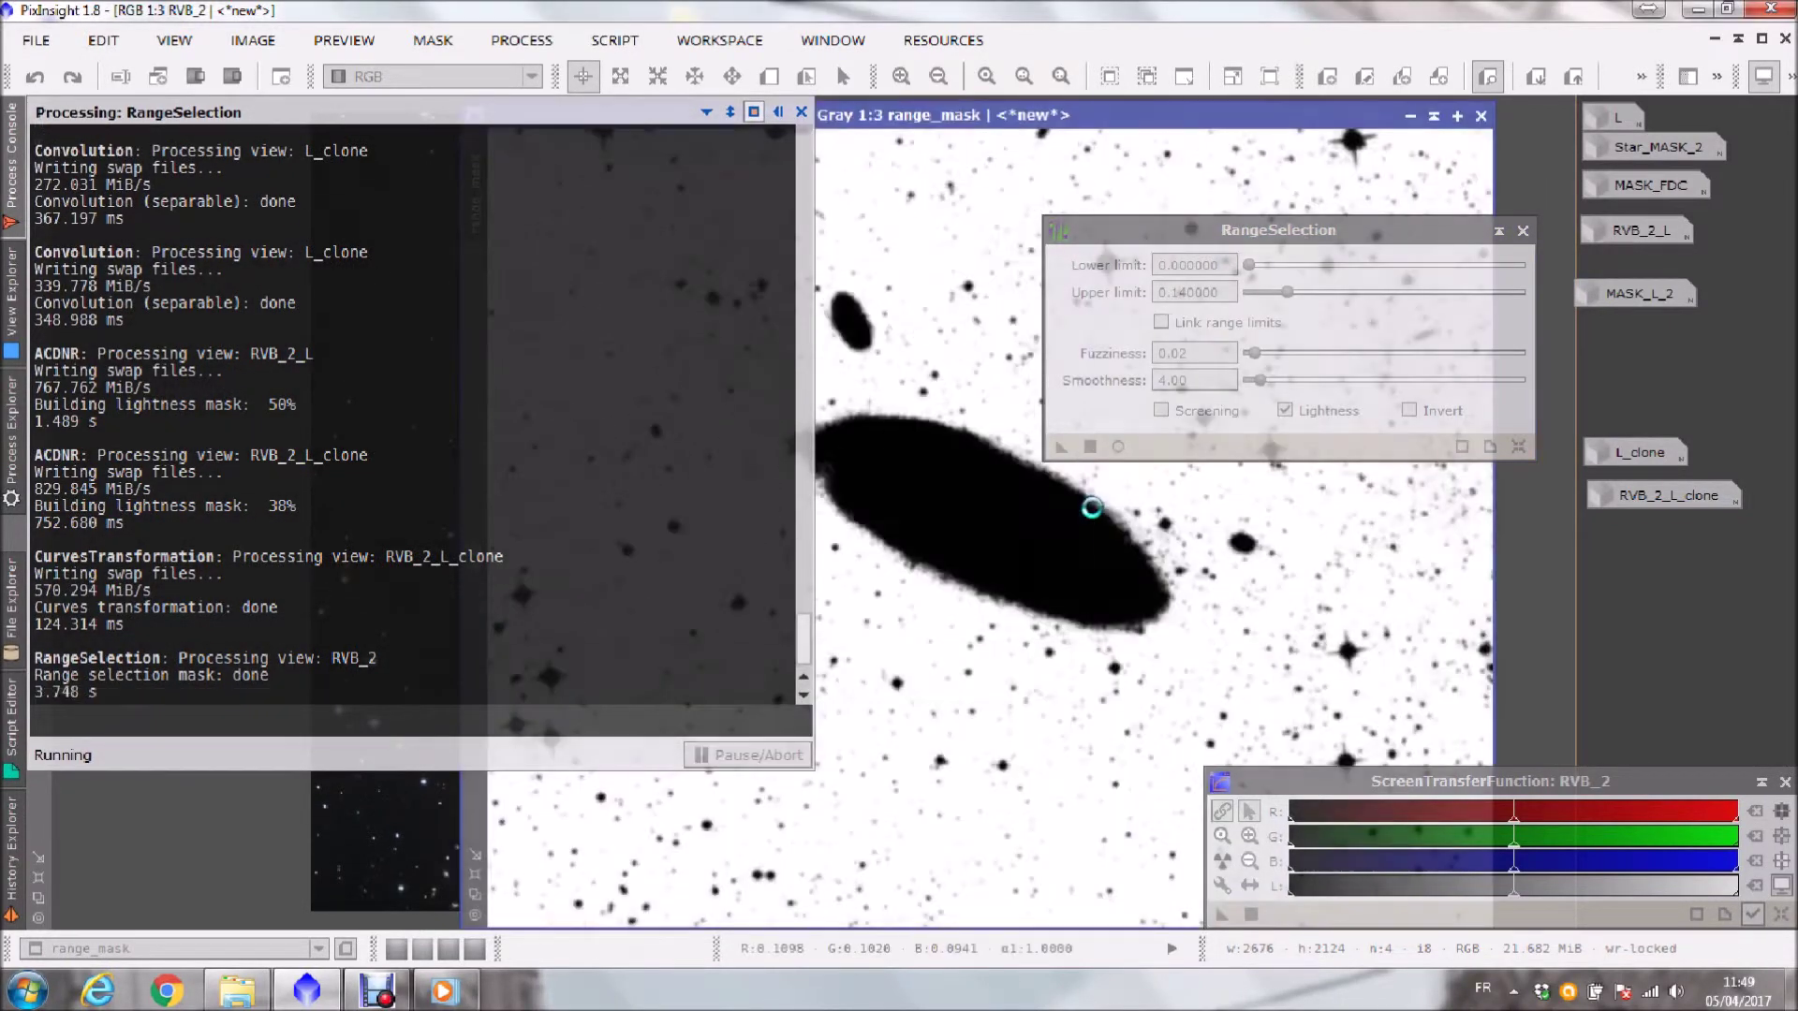
left_click(1523, 230)
scroll(1028, 422, "up", 1)
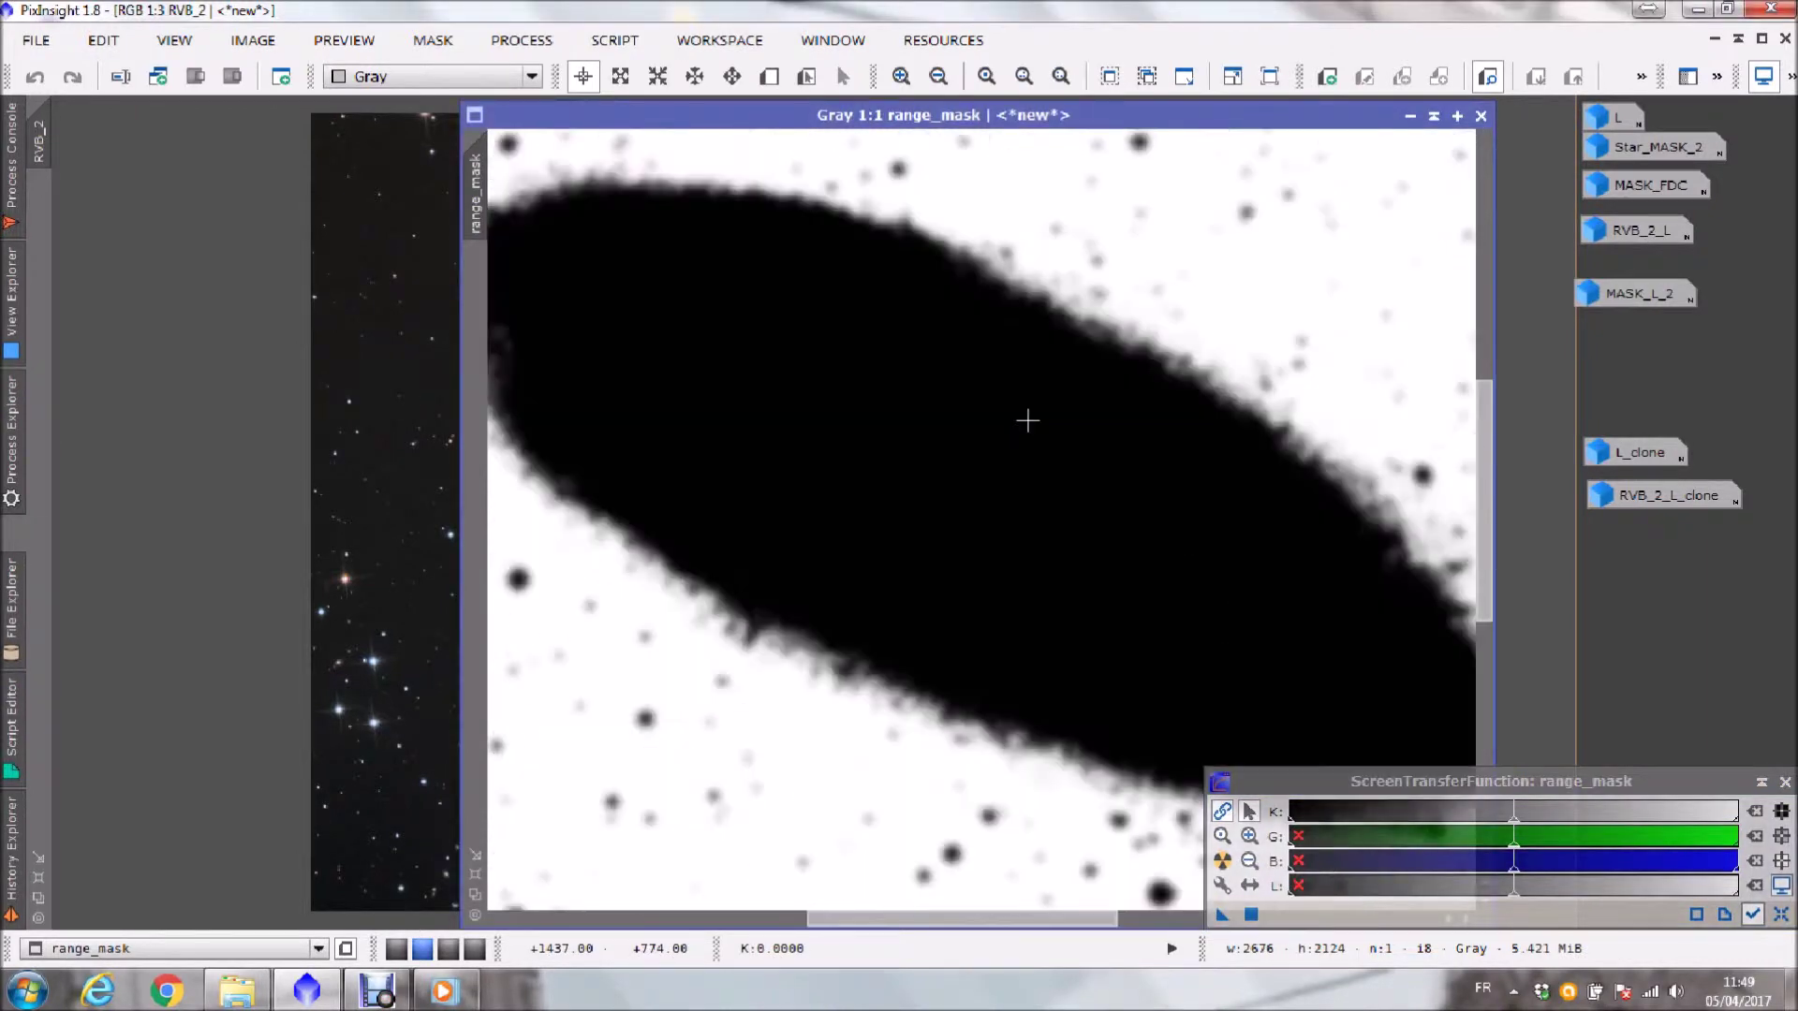
scroll(1027, 423, "down", 1)
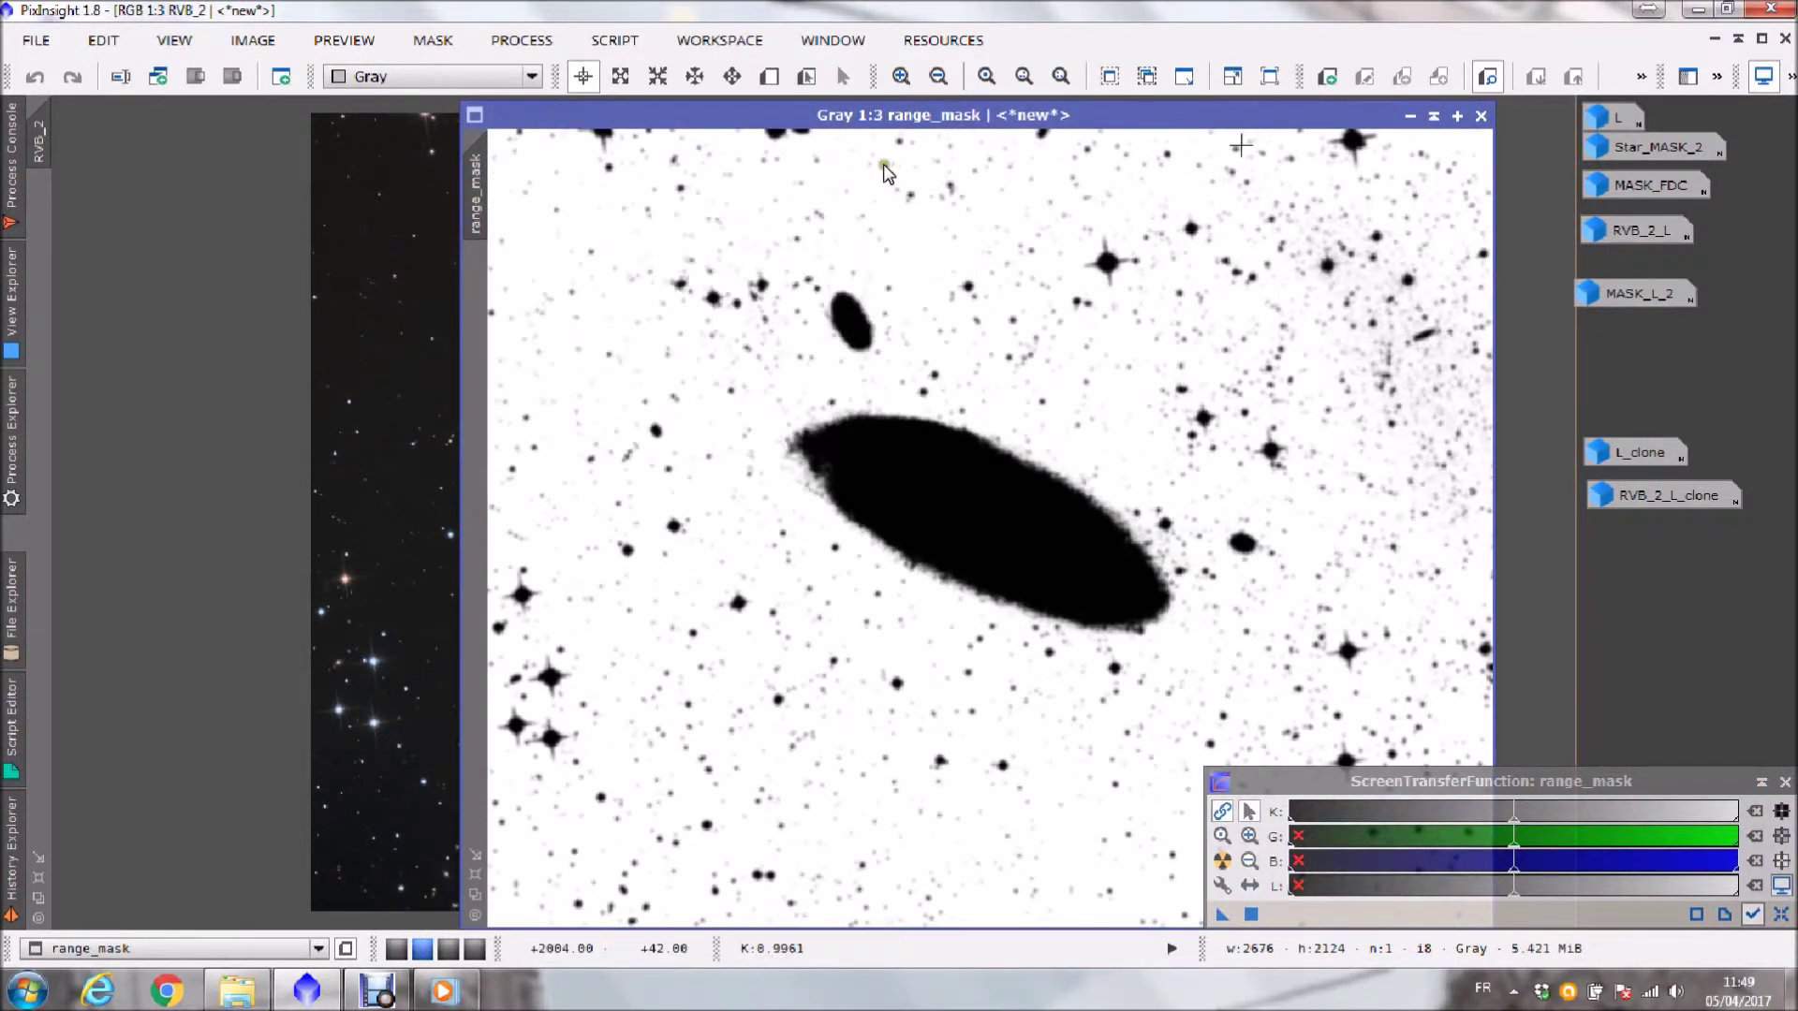
- Minimise the range mask, store it between MASK_L_2 and RVB_2, and minimise RVB_2
left_click(1409, 115)
left_click_drag(1041, 536, 1659, 358)
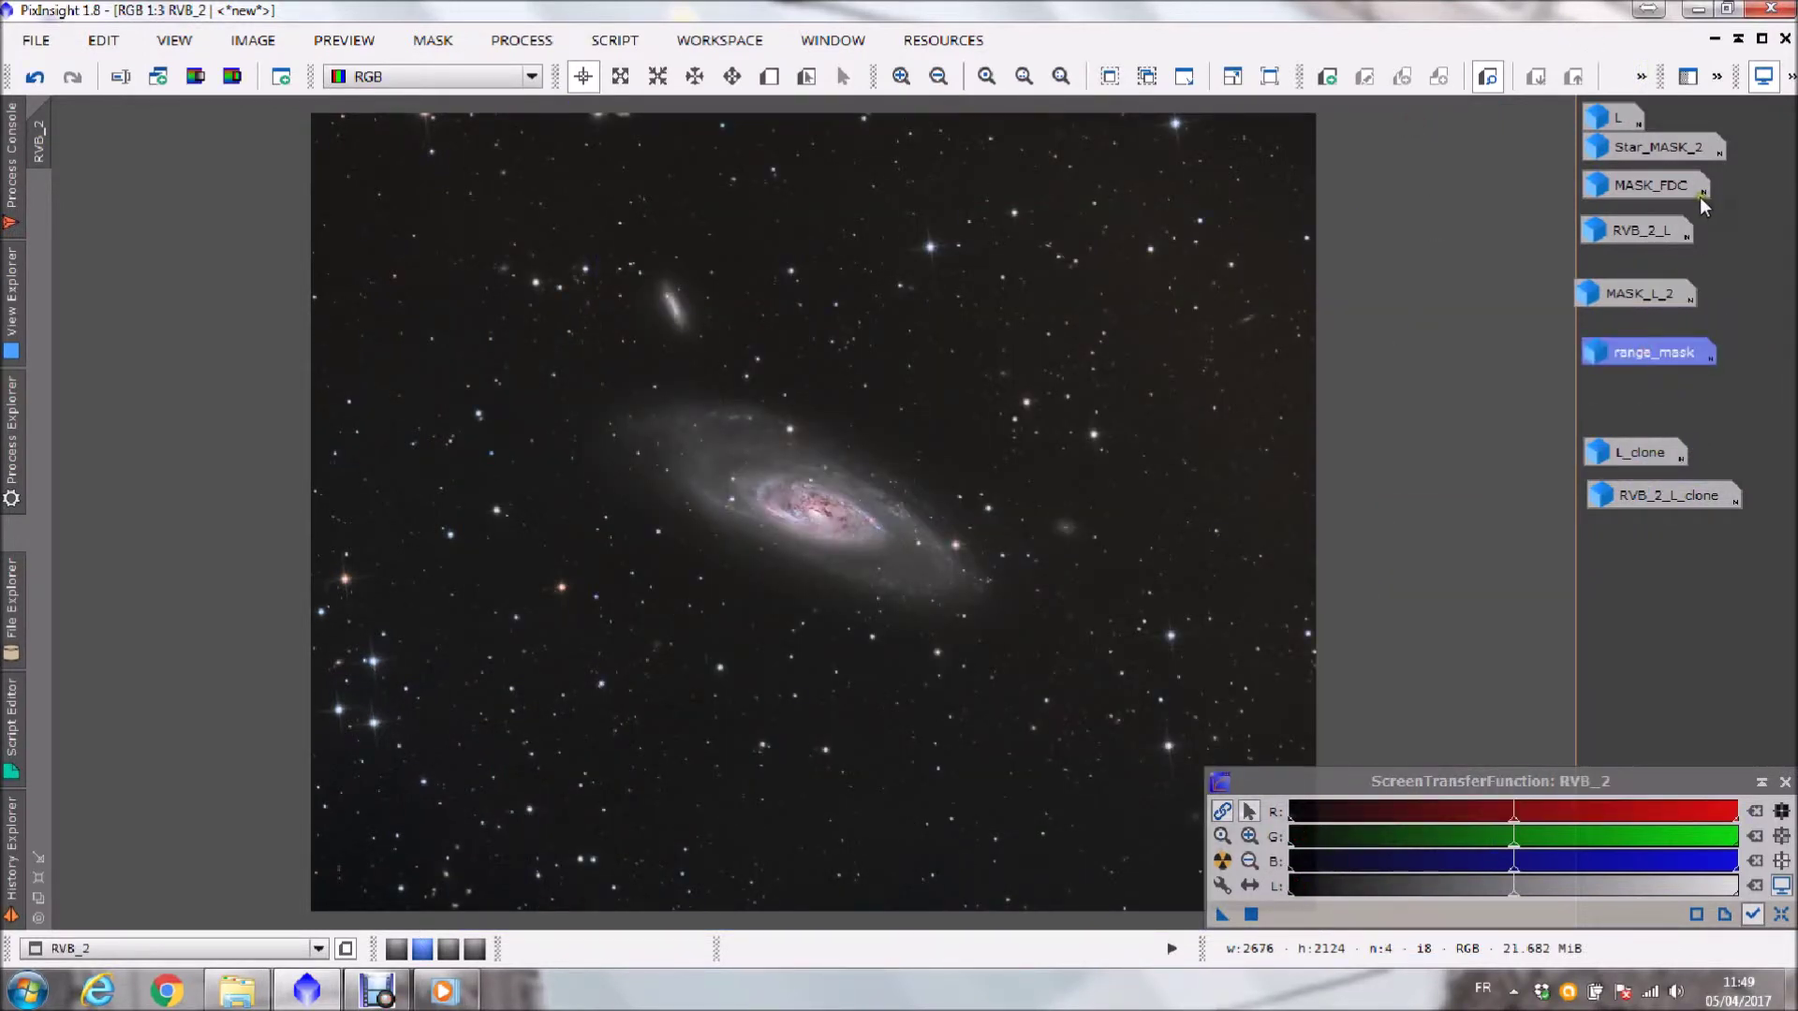
mouse_move(1700, 196)
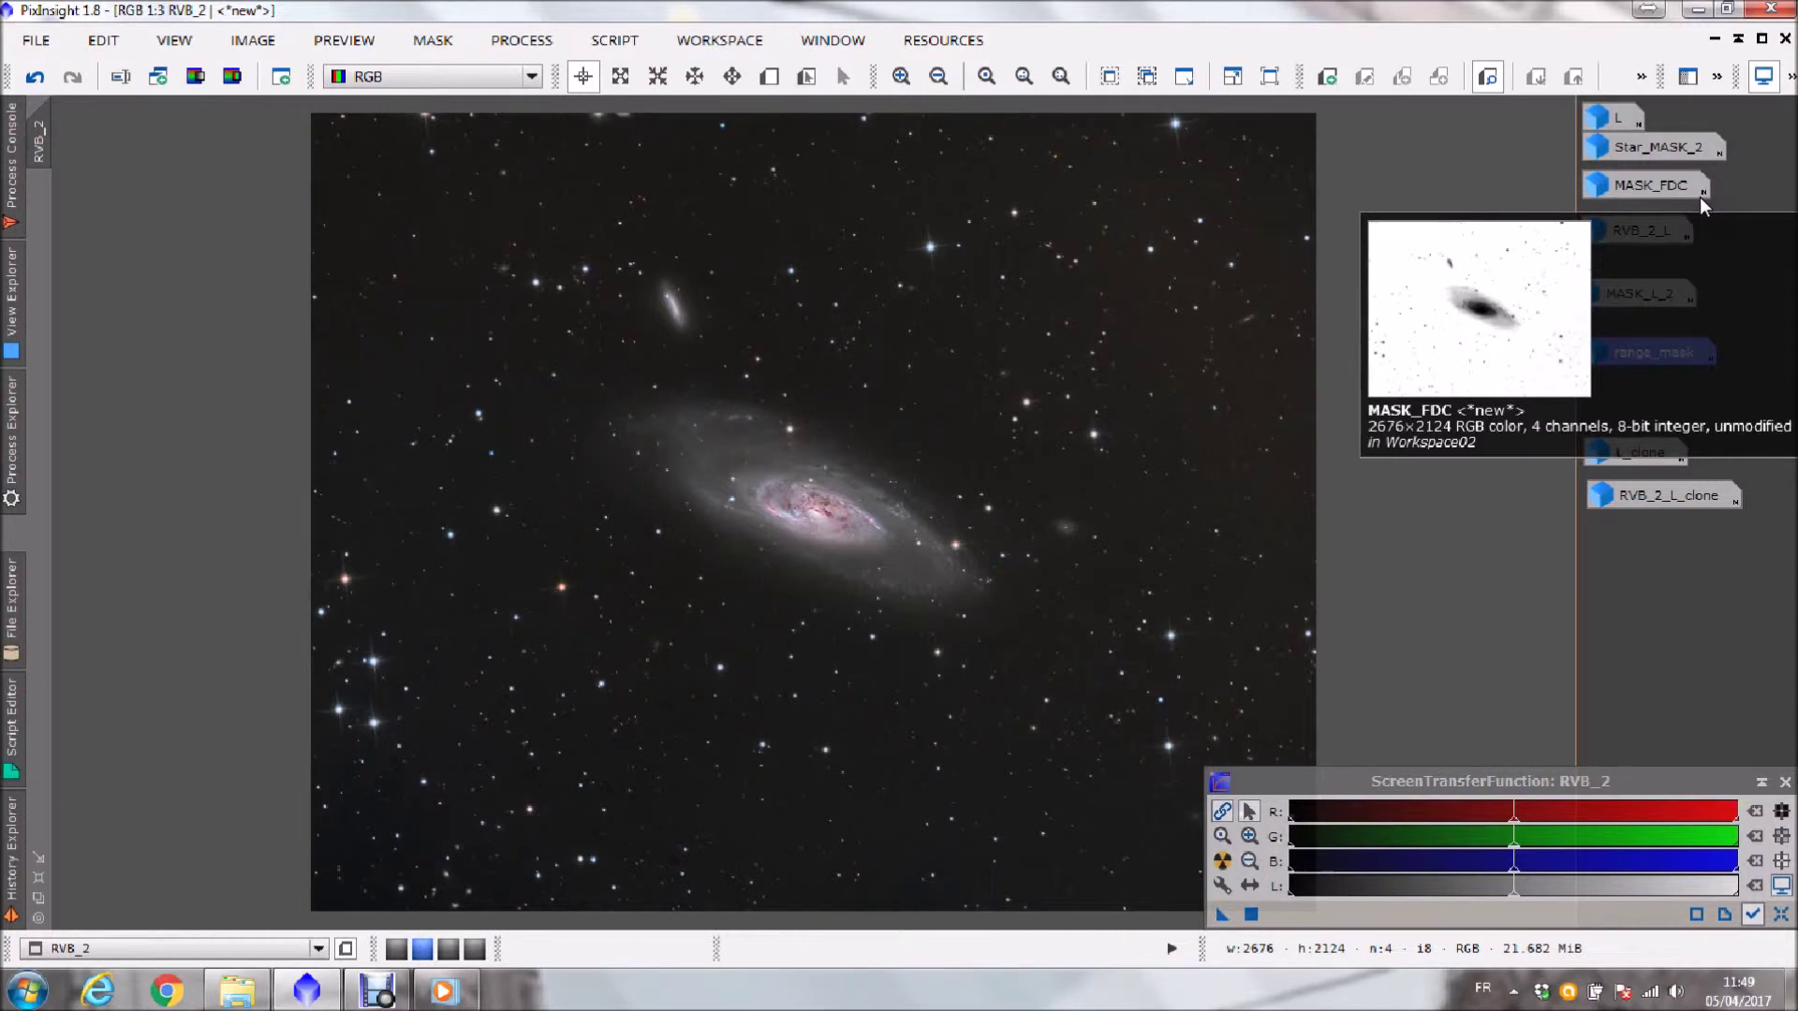
left_click(1715, 39)
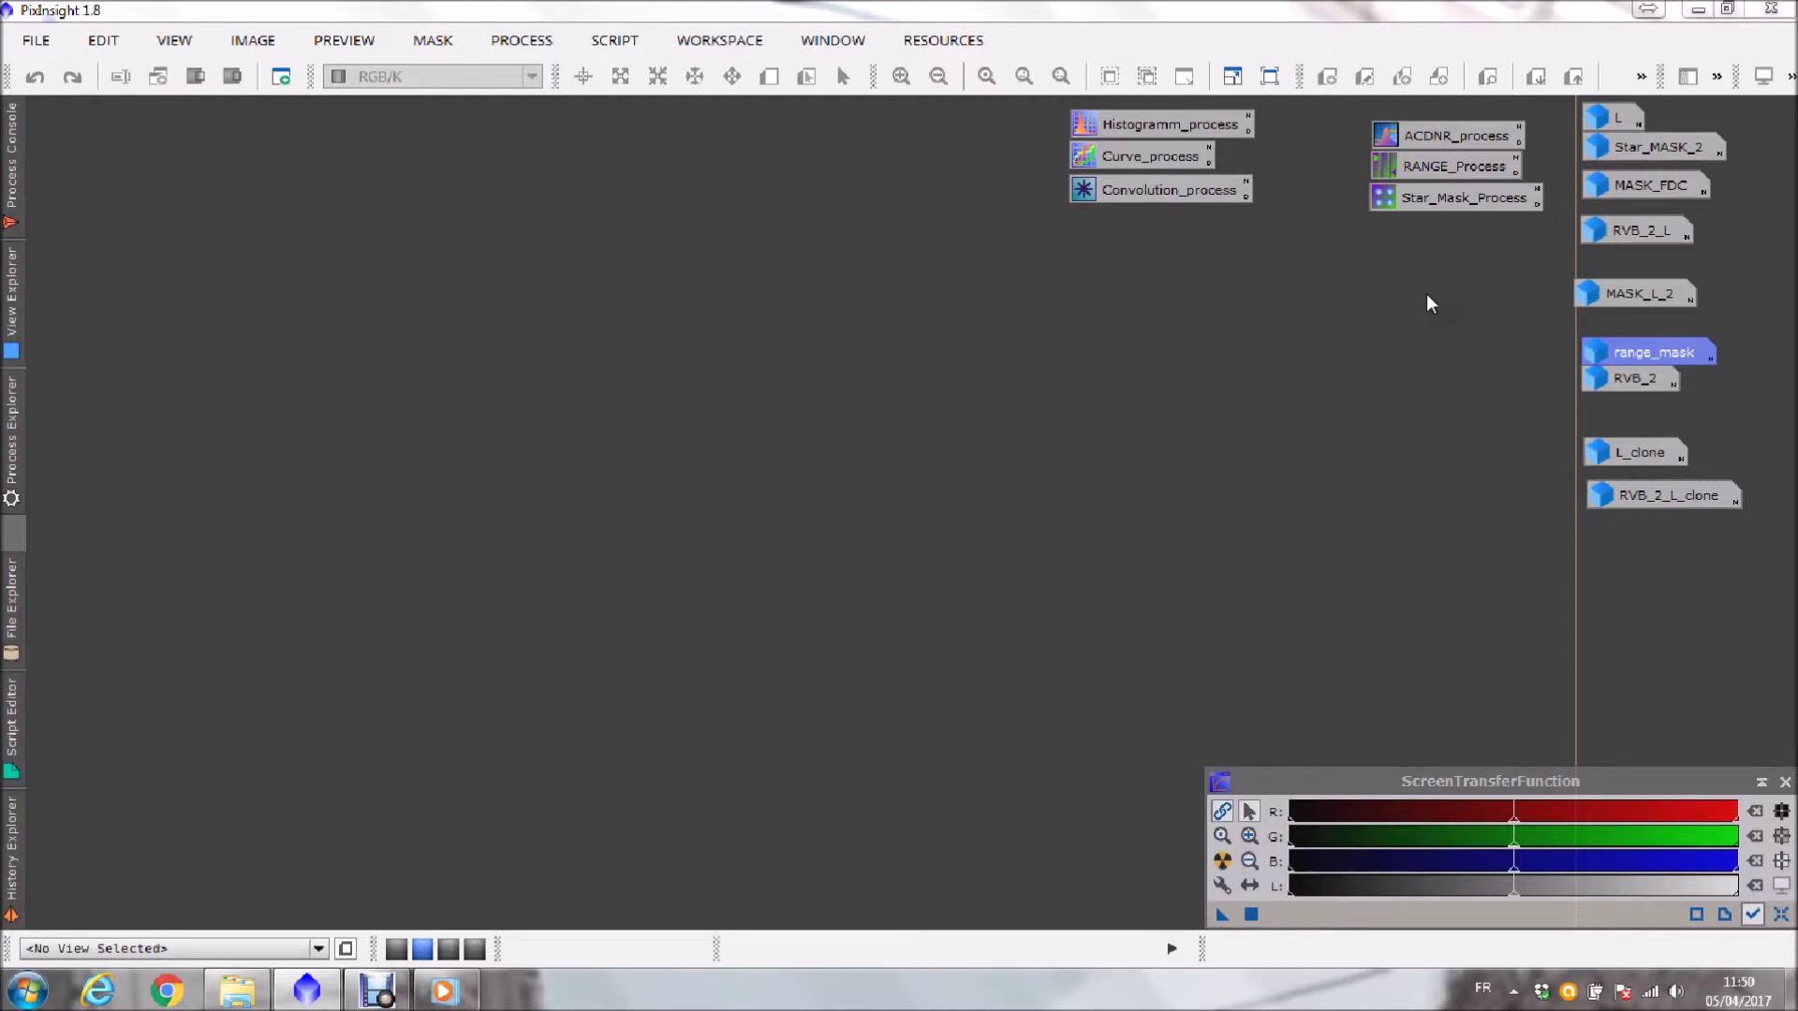
- Open the saved StarMask process, restore the L image and maximise it
double_click(1454, 199)
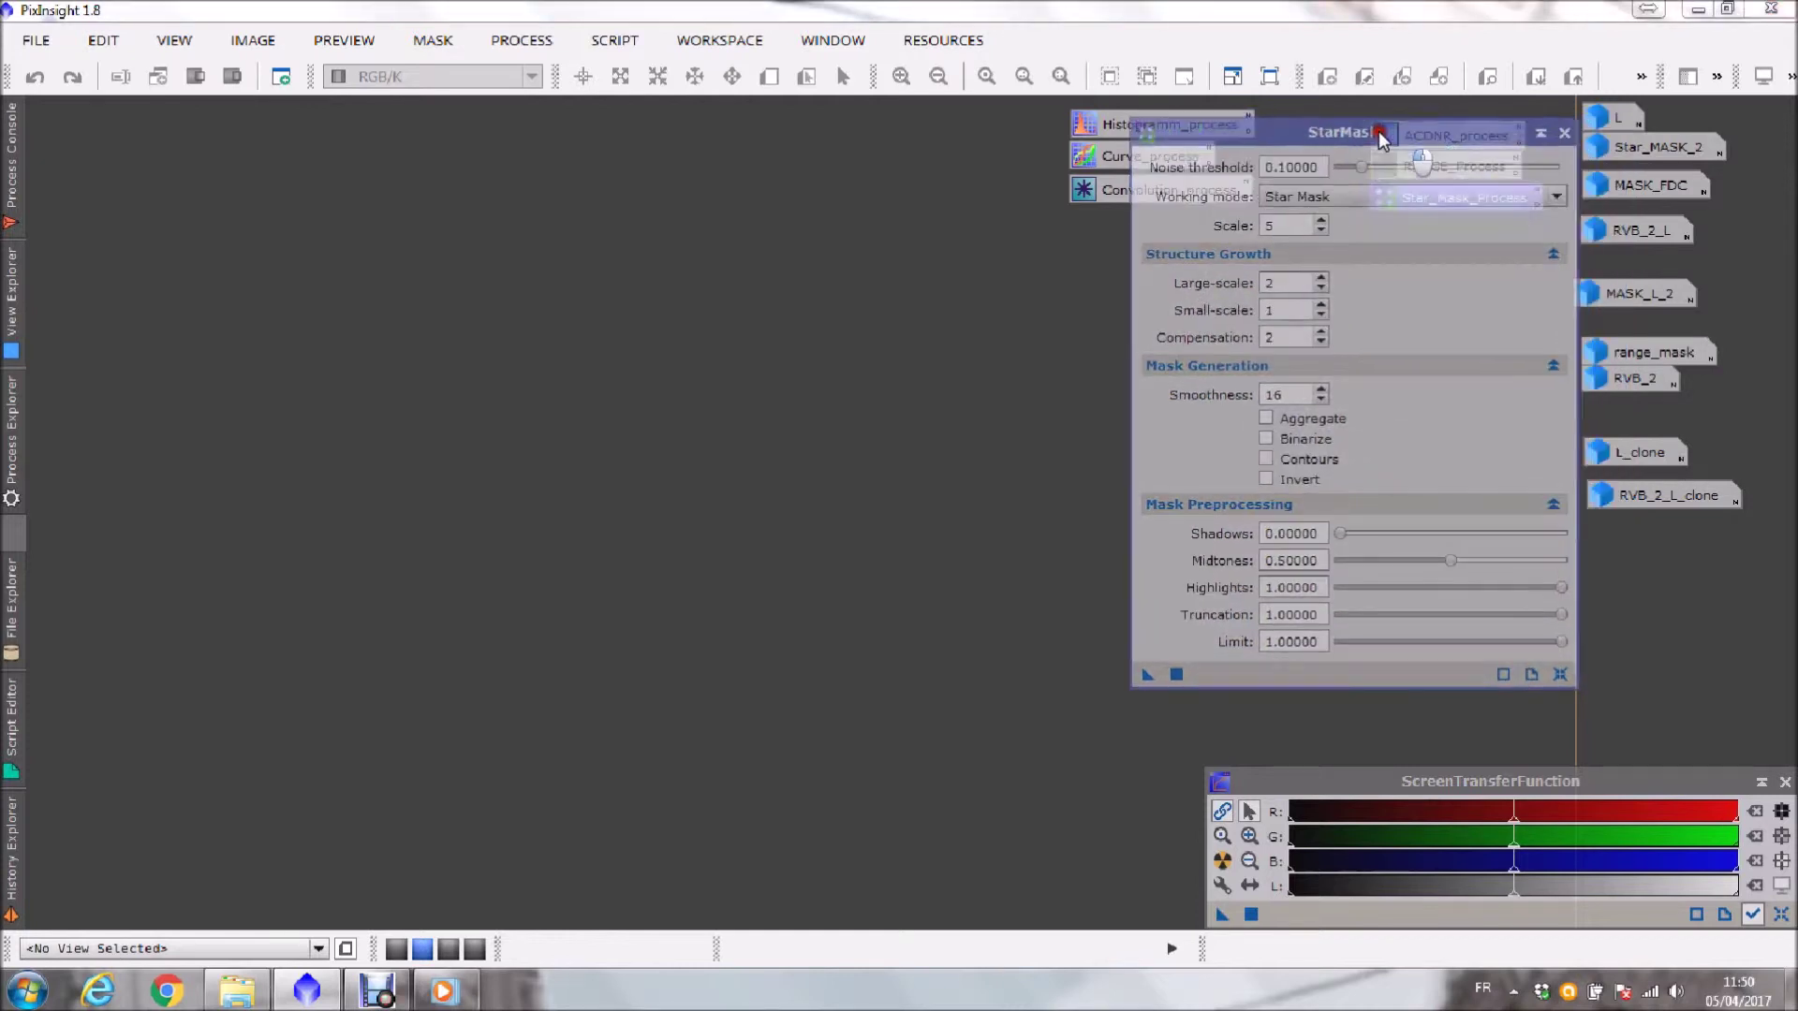
left_click_drag(1426, 127, 1335, 136)
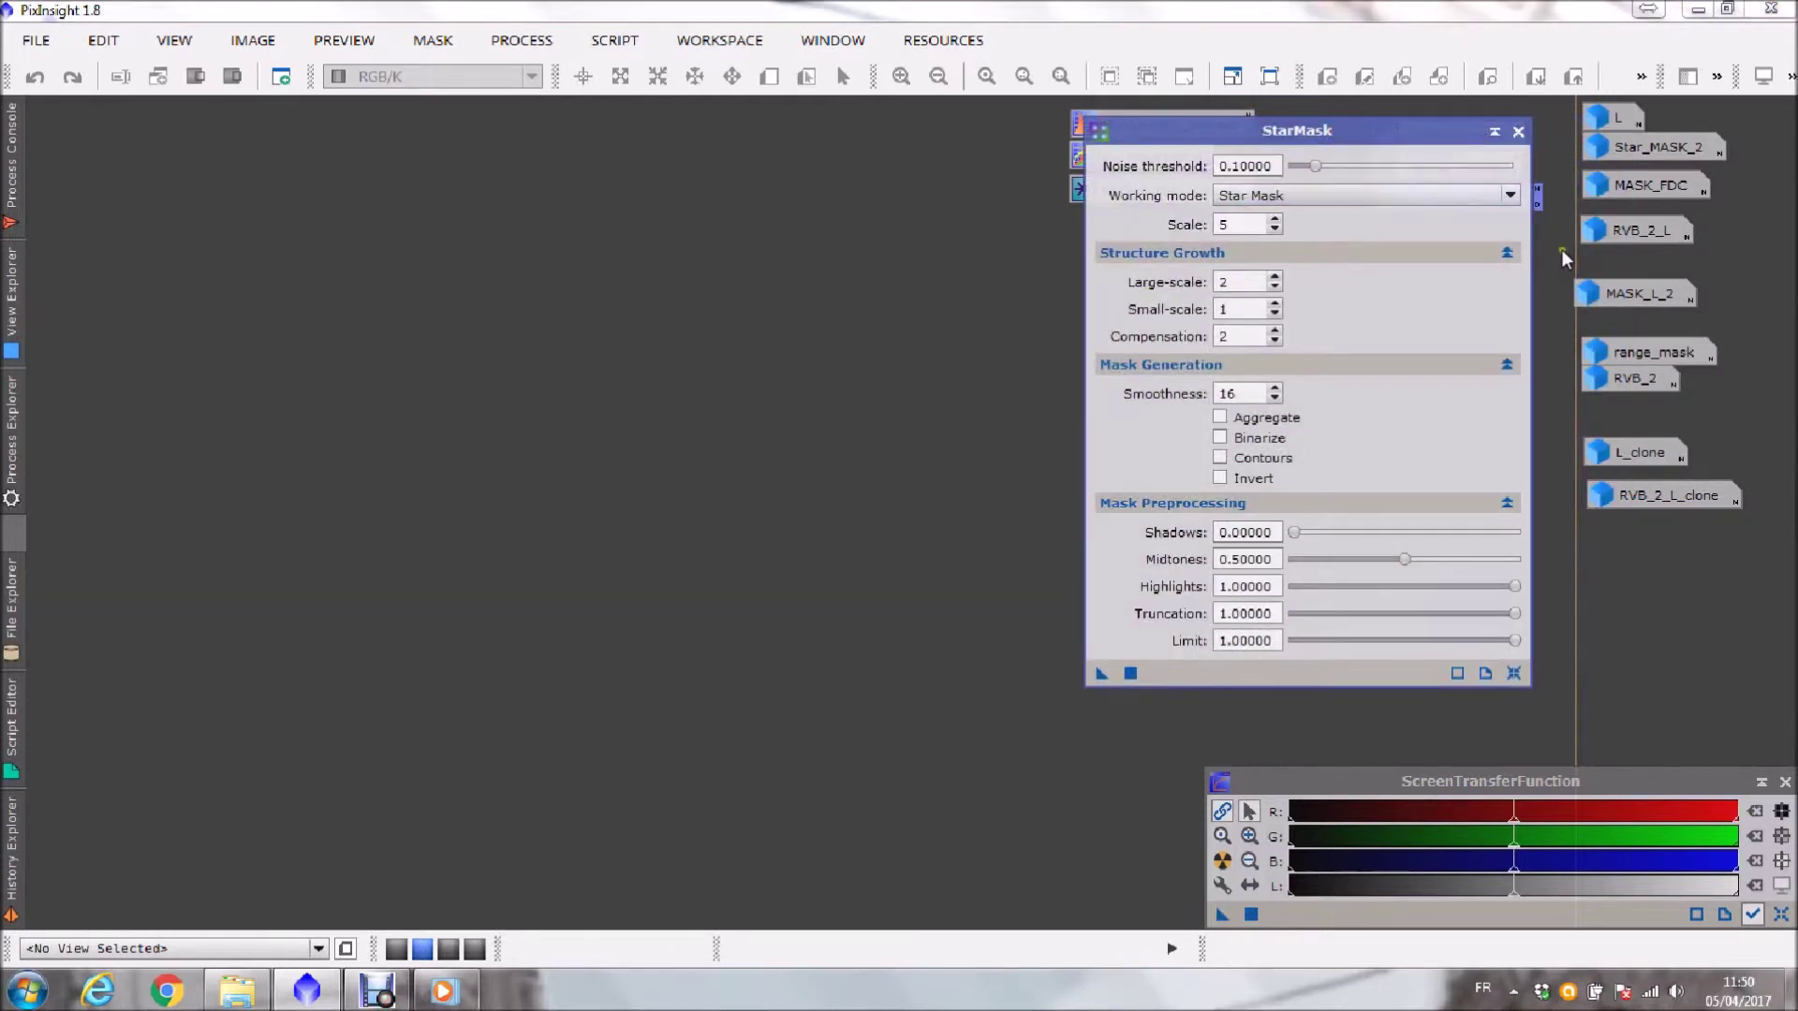
double_click(1613, 119)
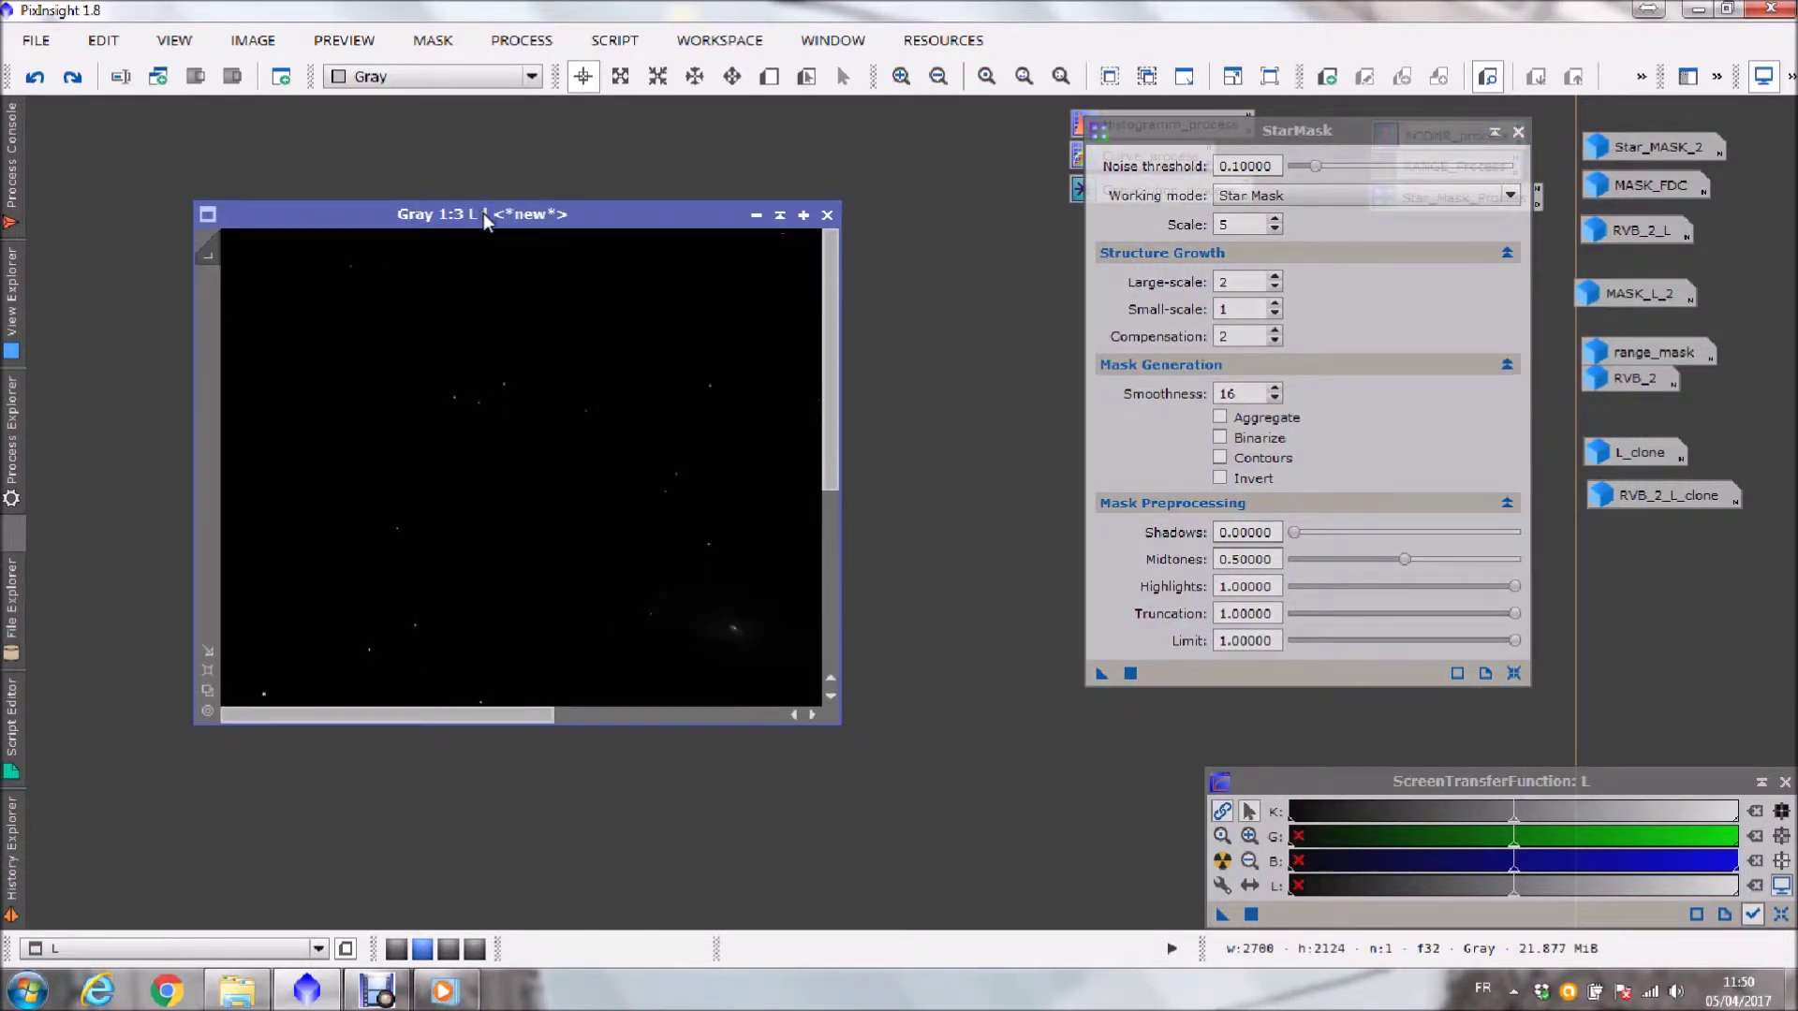
double_click(483, 212)
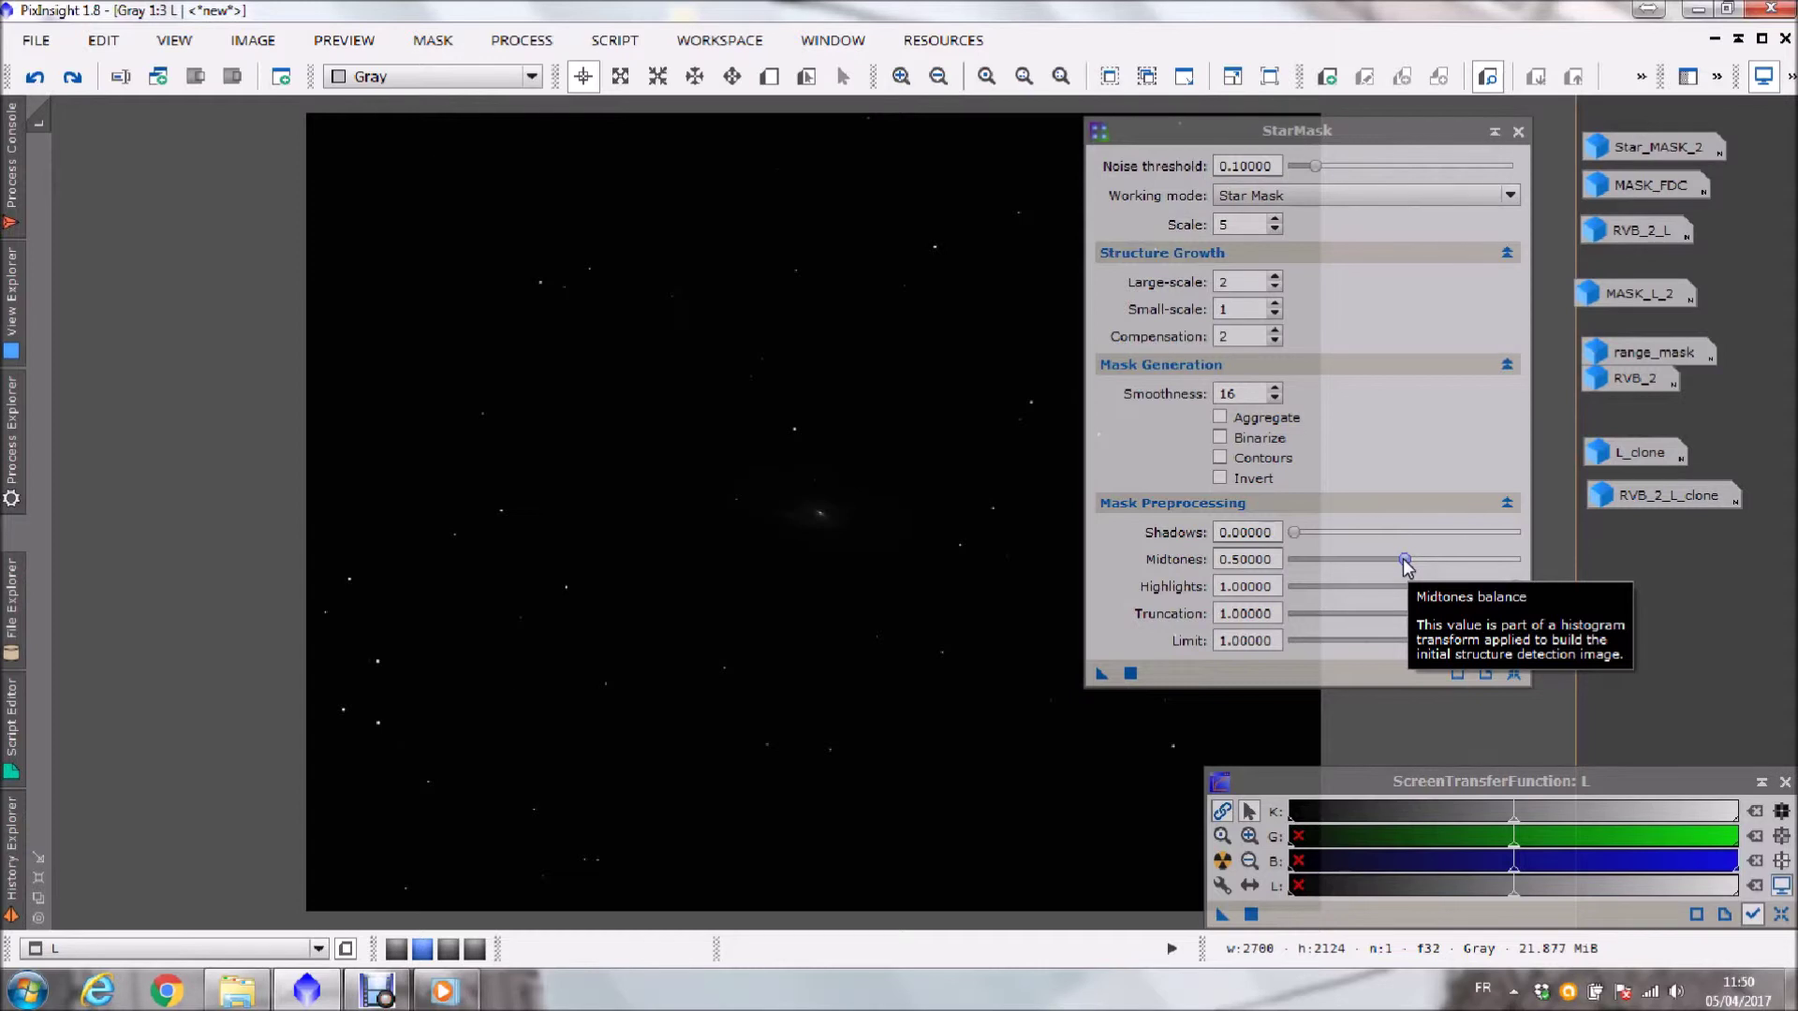
- Generate a star mask from L with the midtones set to 0.20, and move the new mask clear of StarMask
left_click_drag(1404, 559, 1336, 565)
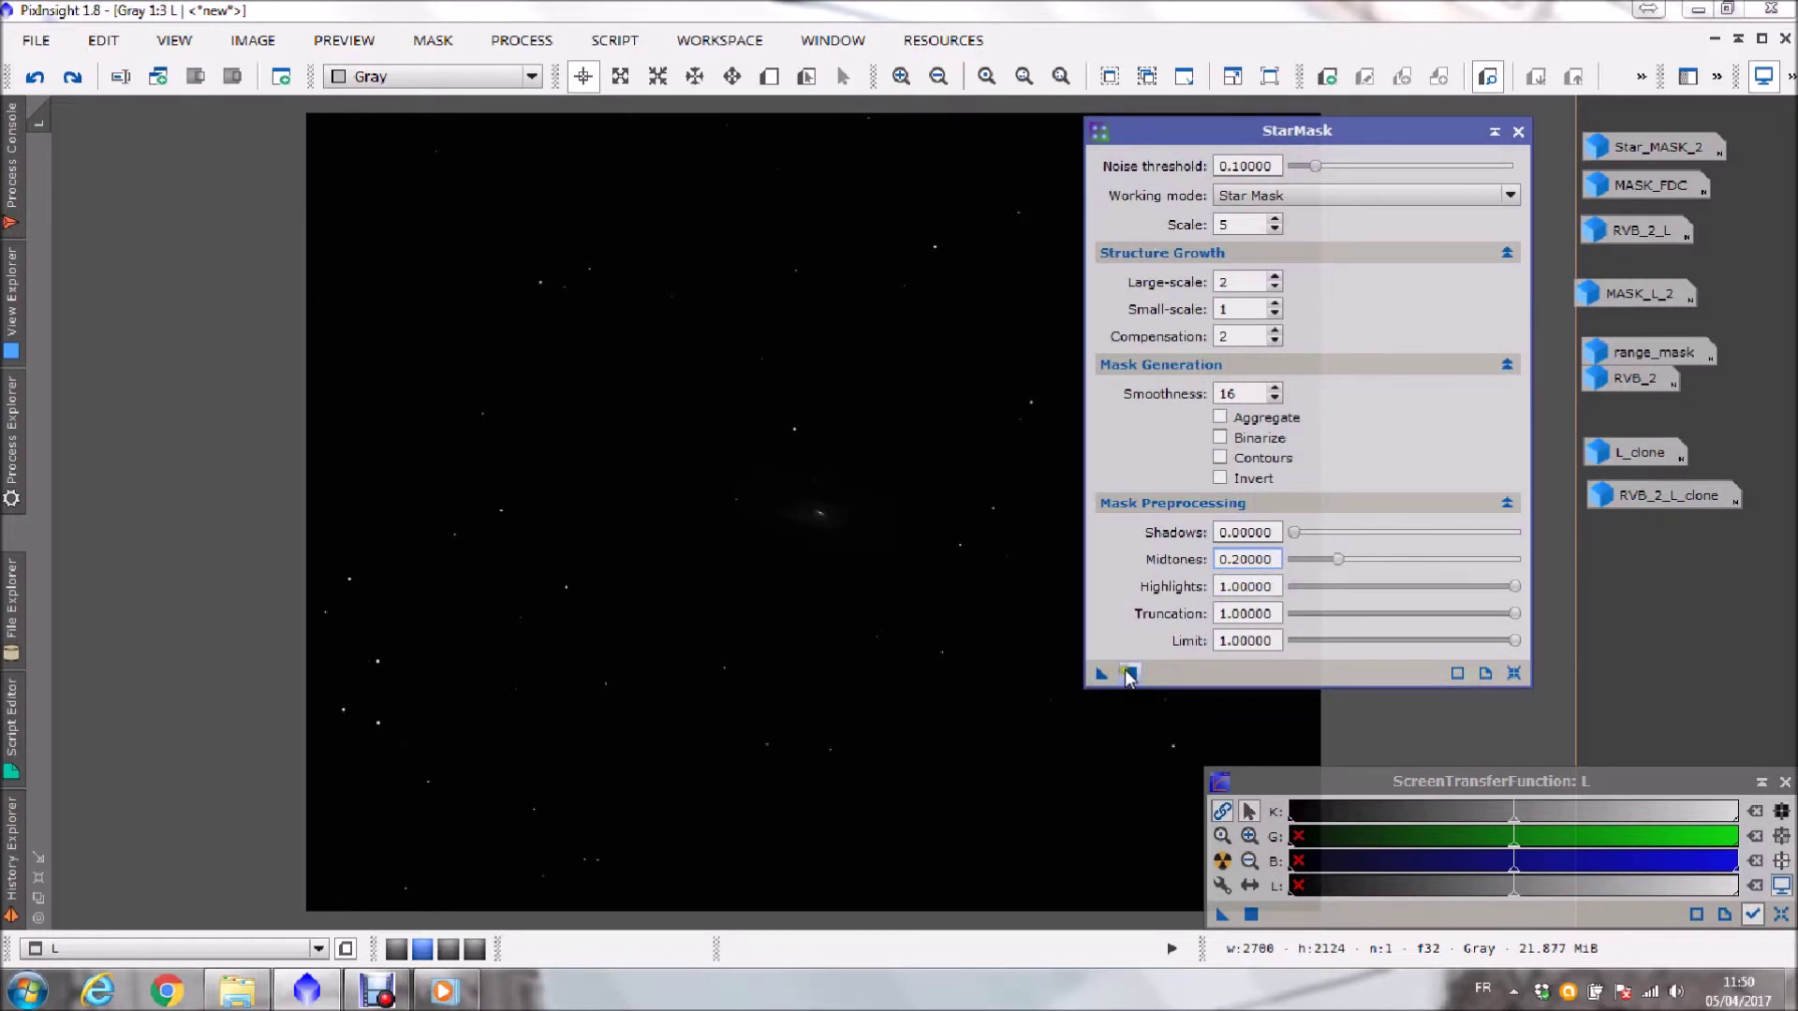
left_click_drag(1101, 673, 953, 629)
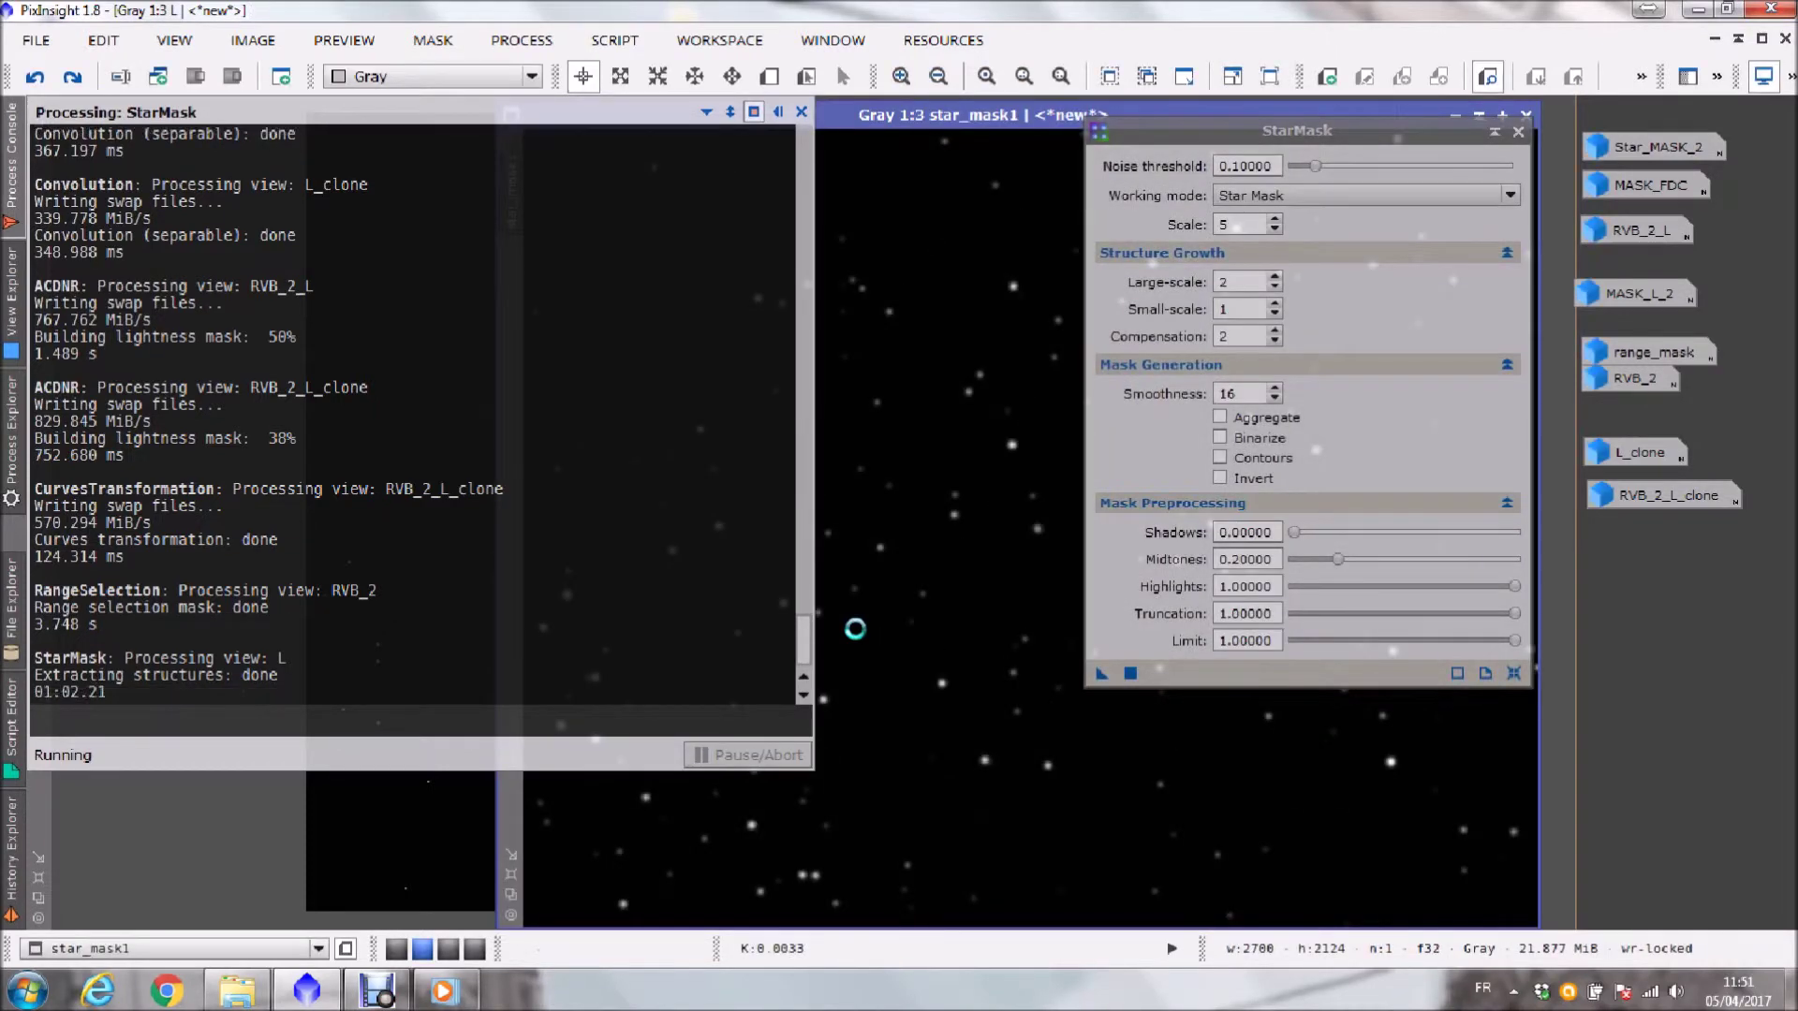
left_click(1494, 132)
left_click_drag(1076, 114, 751, 109)
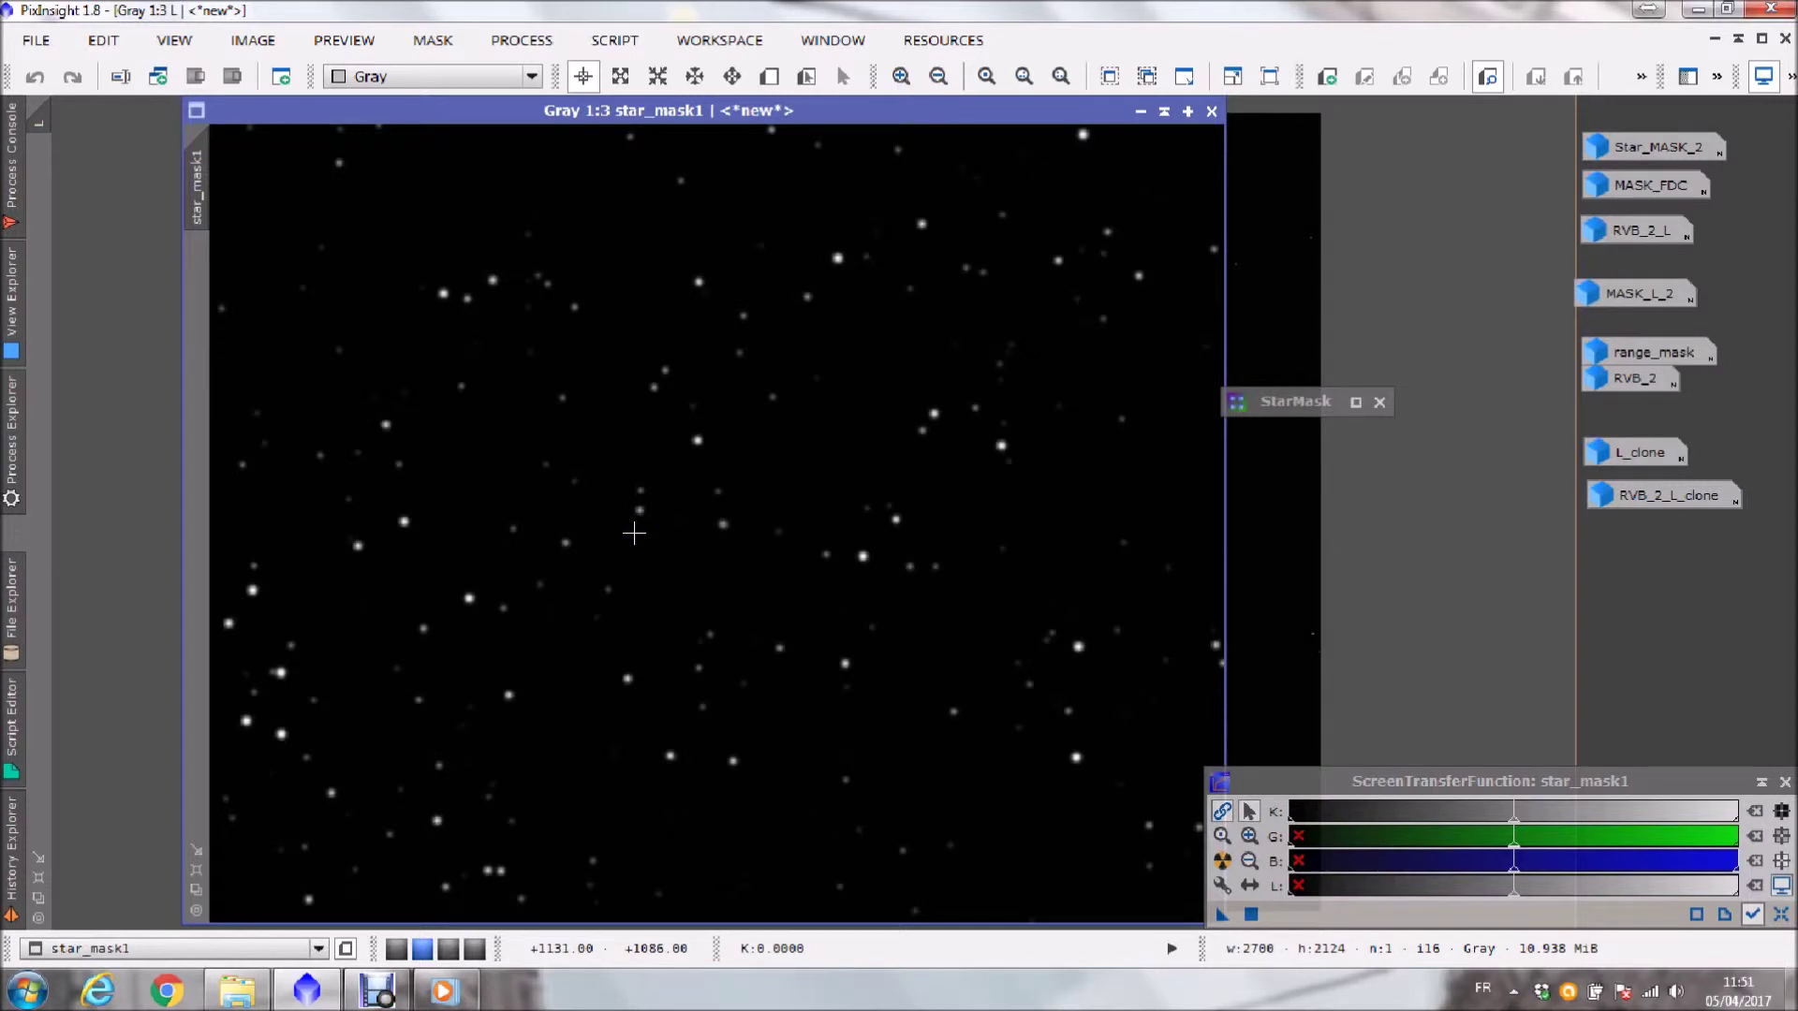
- Review the StarMask settings, close the process and minimise the new star mask
double_click(1301, 401)
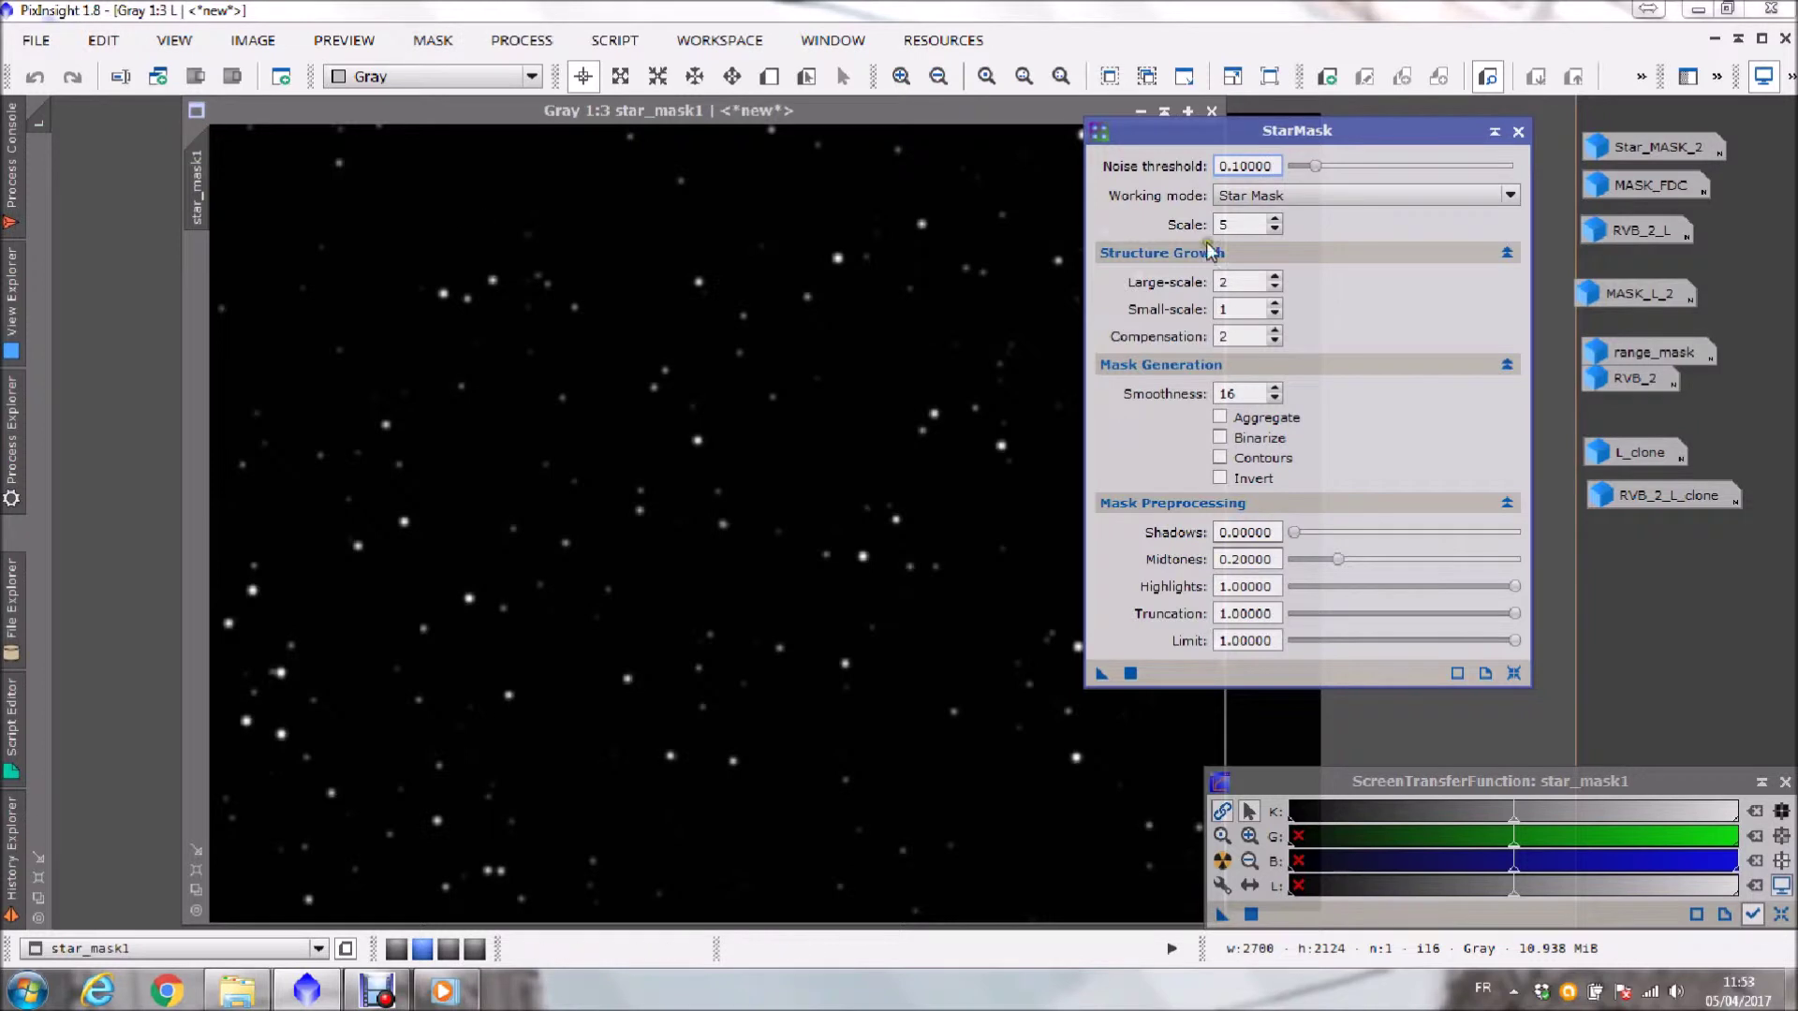
left_click(1518, 132)
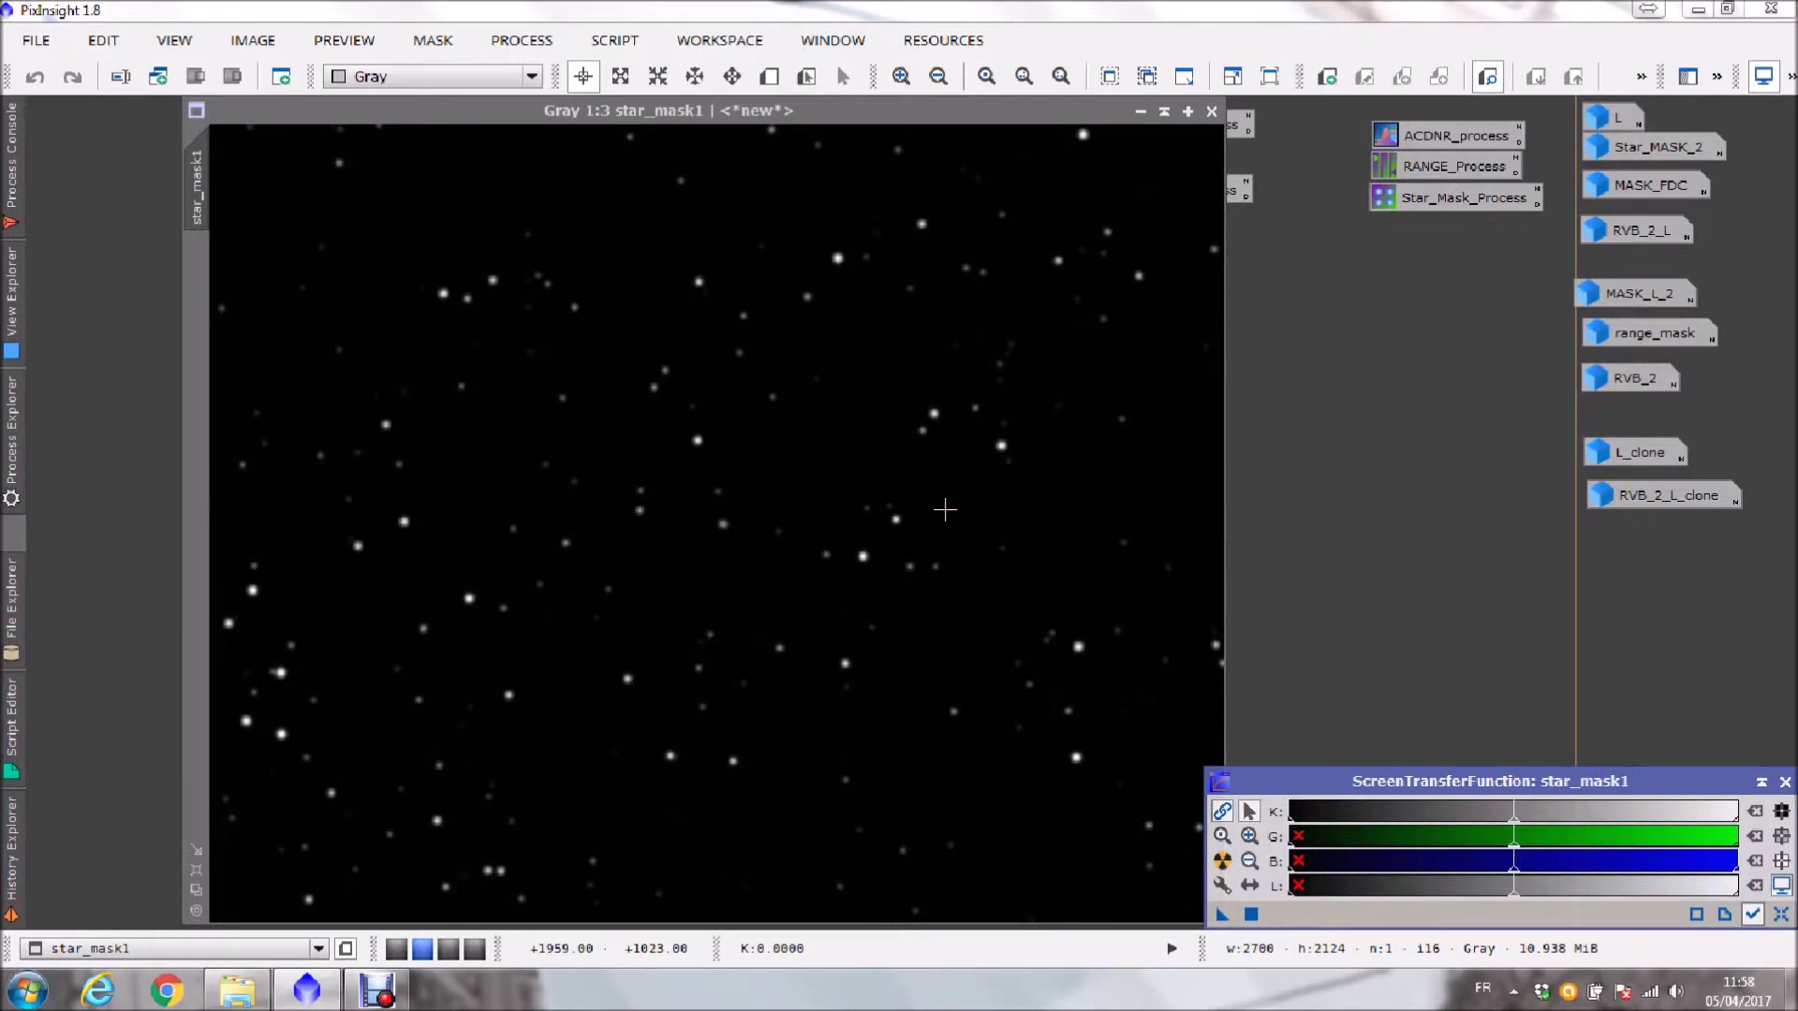
left_click(1141, 110)
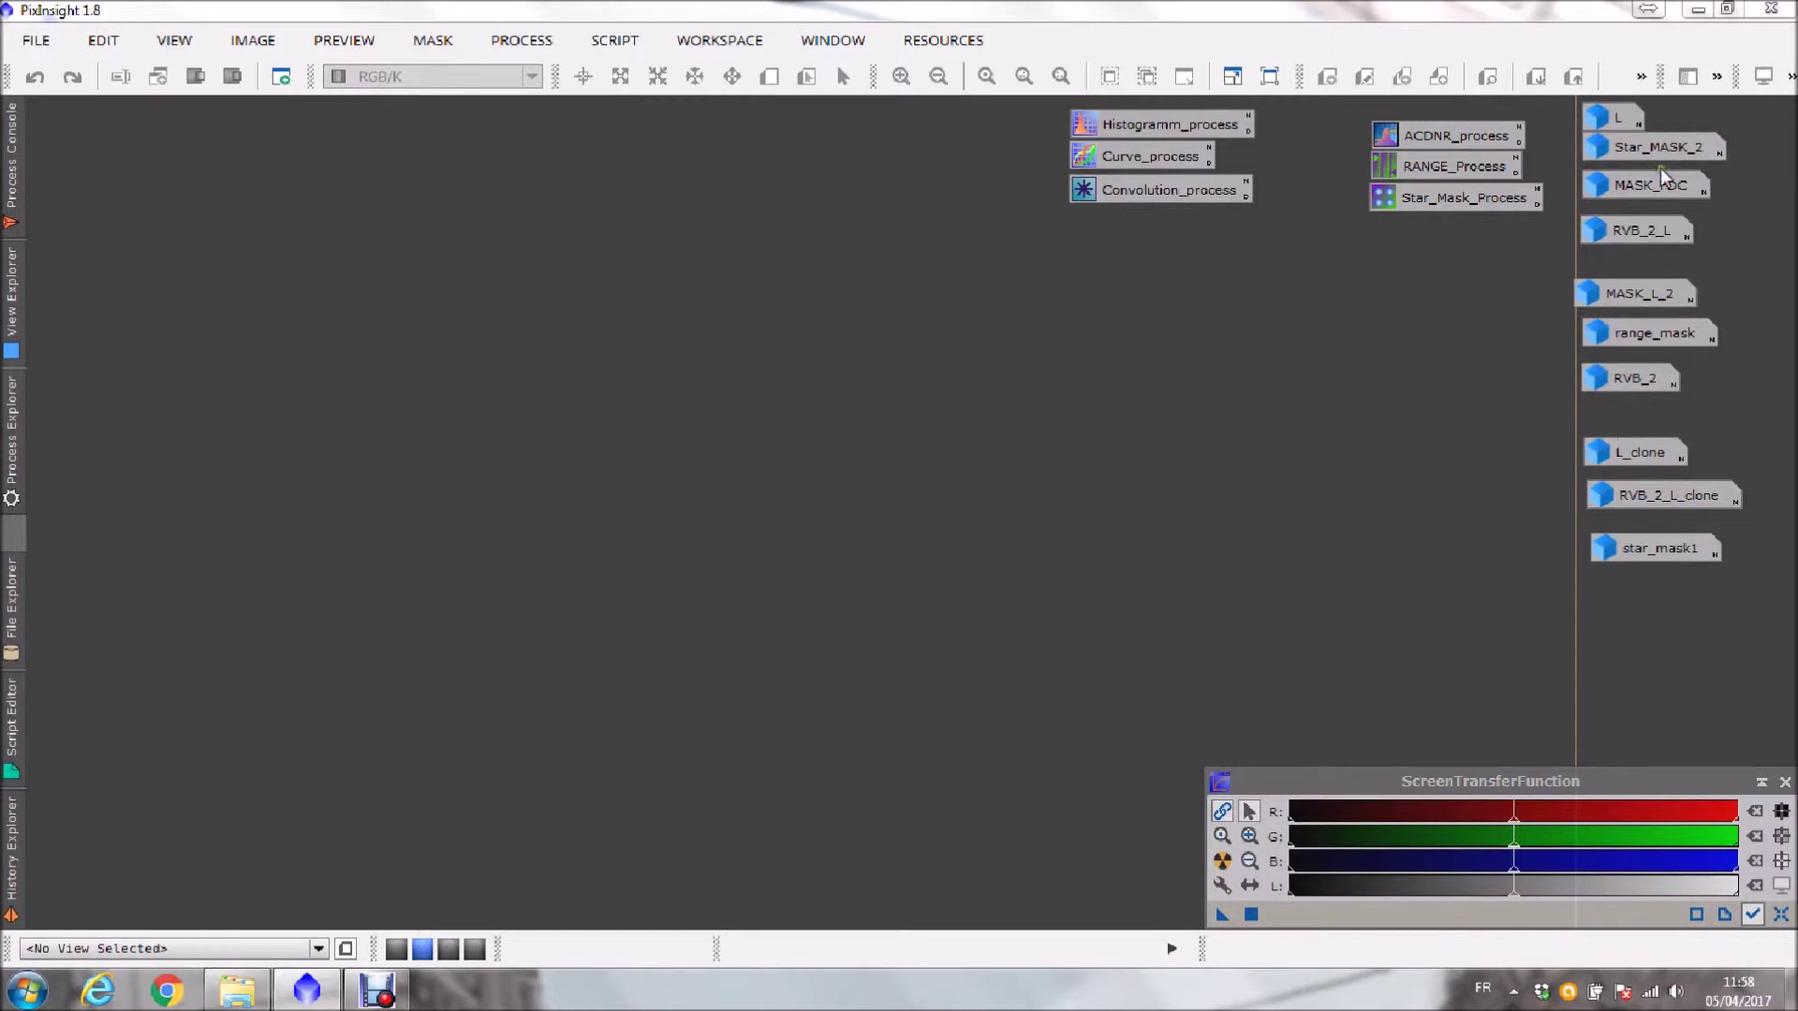
- Restore RVB_2_L, maximise it and reset its screen transfer function
double_click(1654, 231)
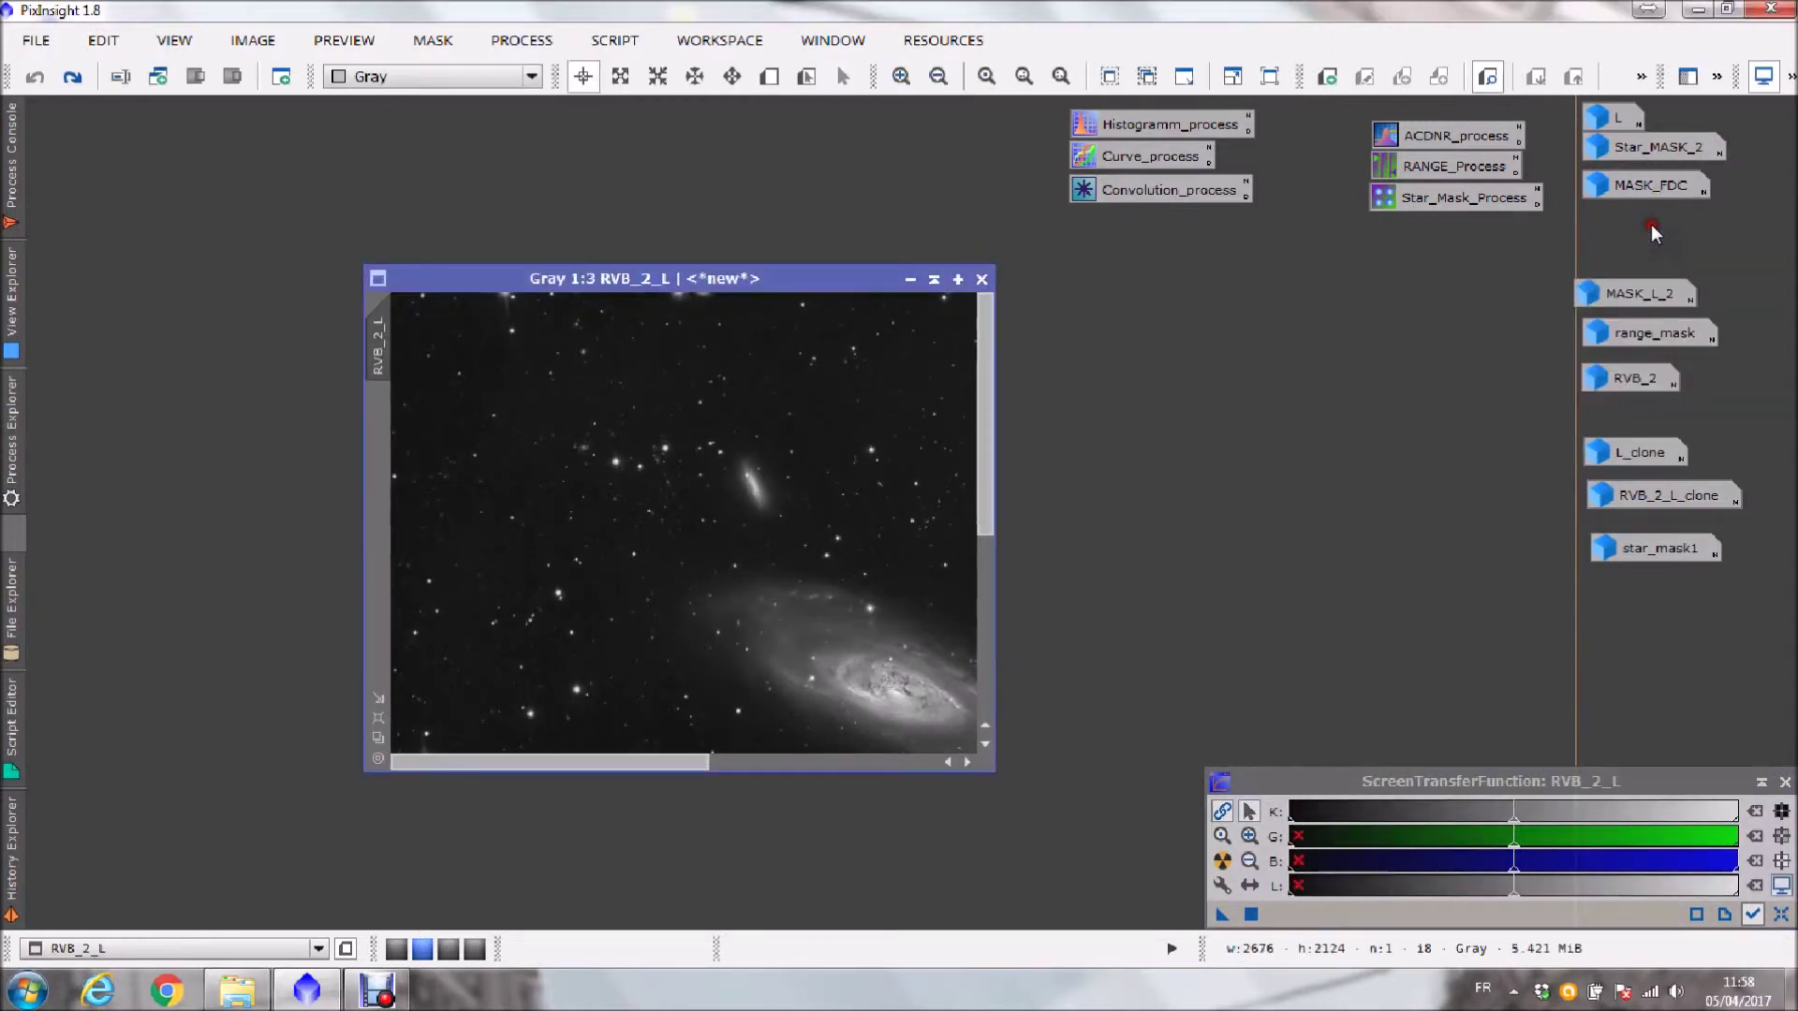
double_click(716, 279)
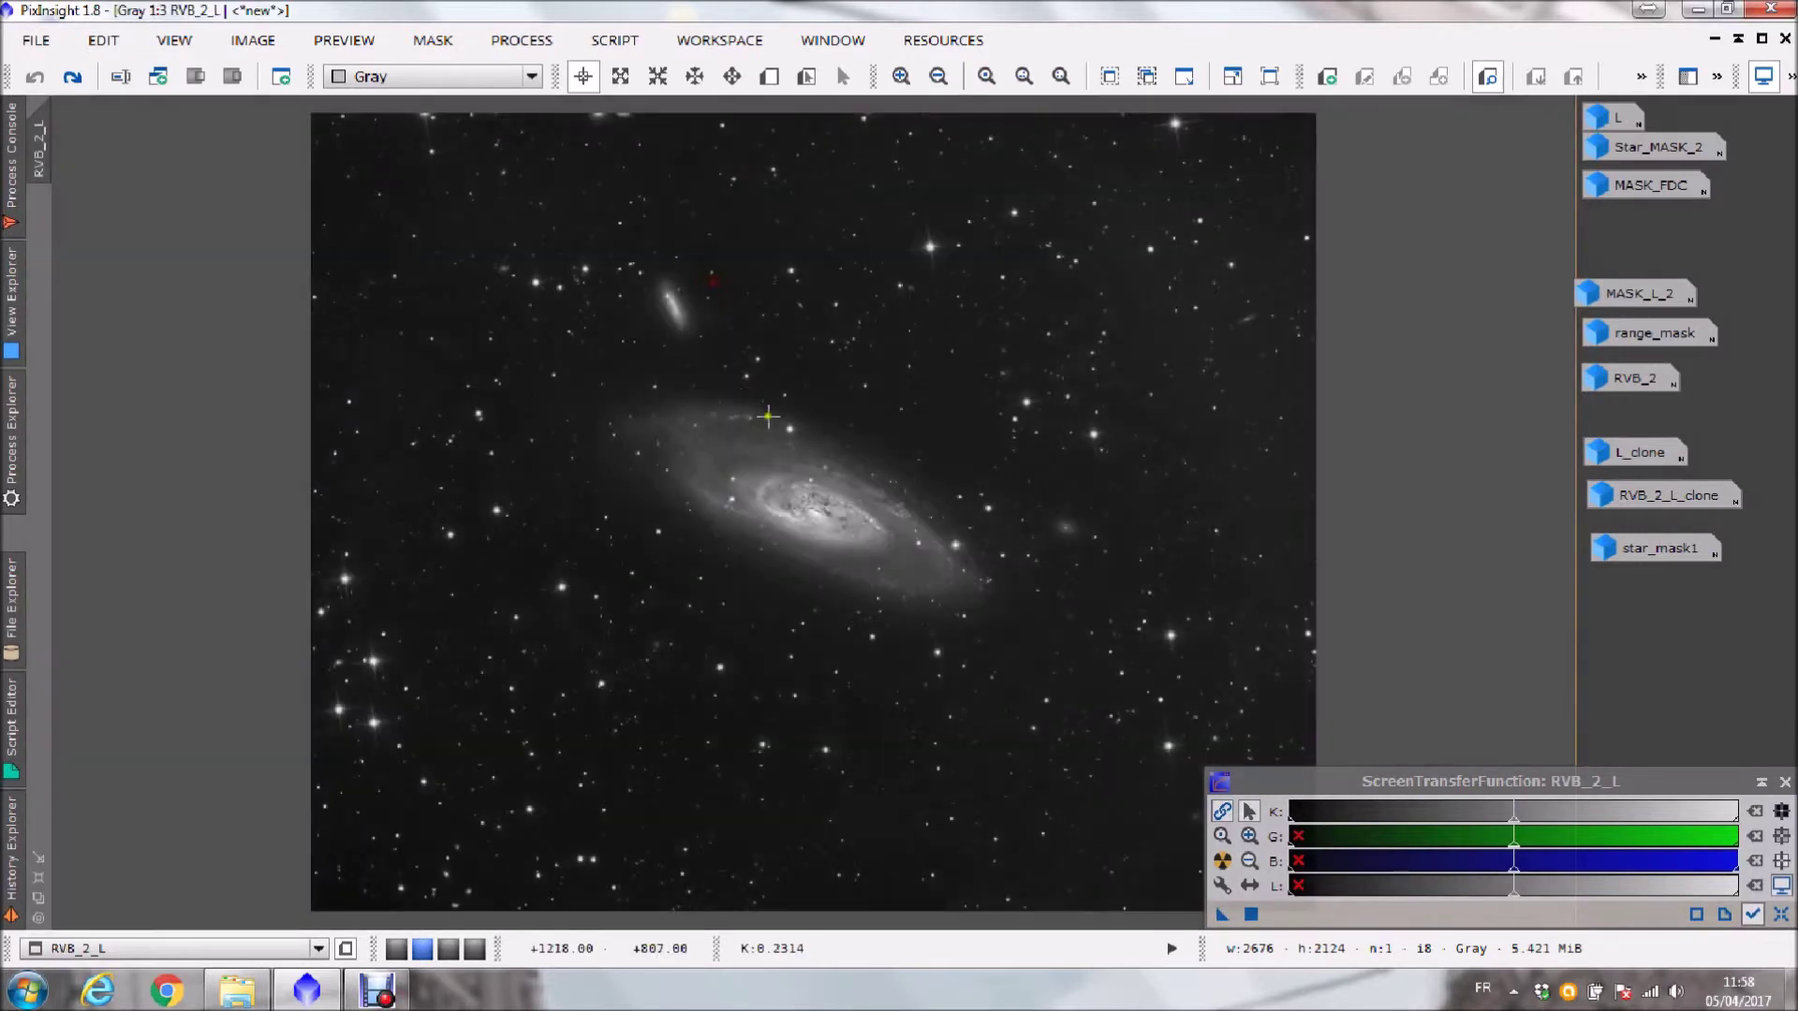
left_click(1782, 914)
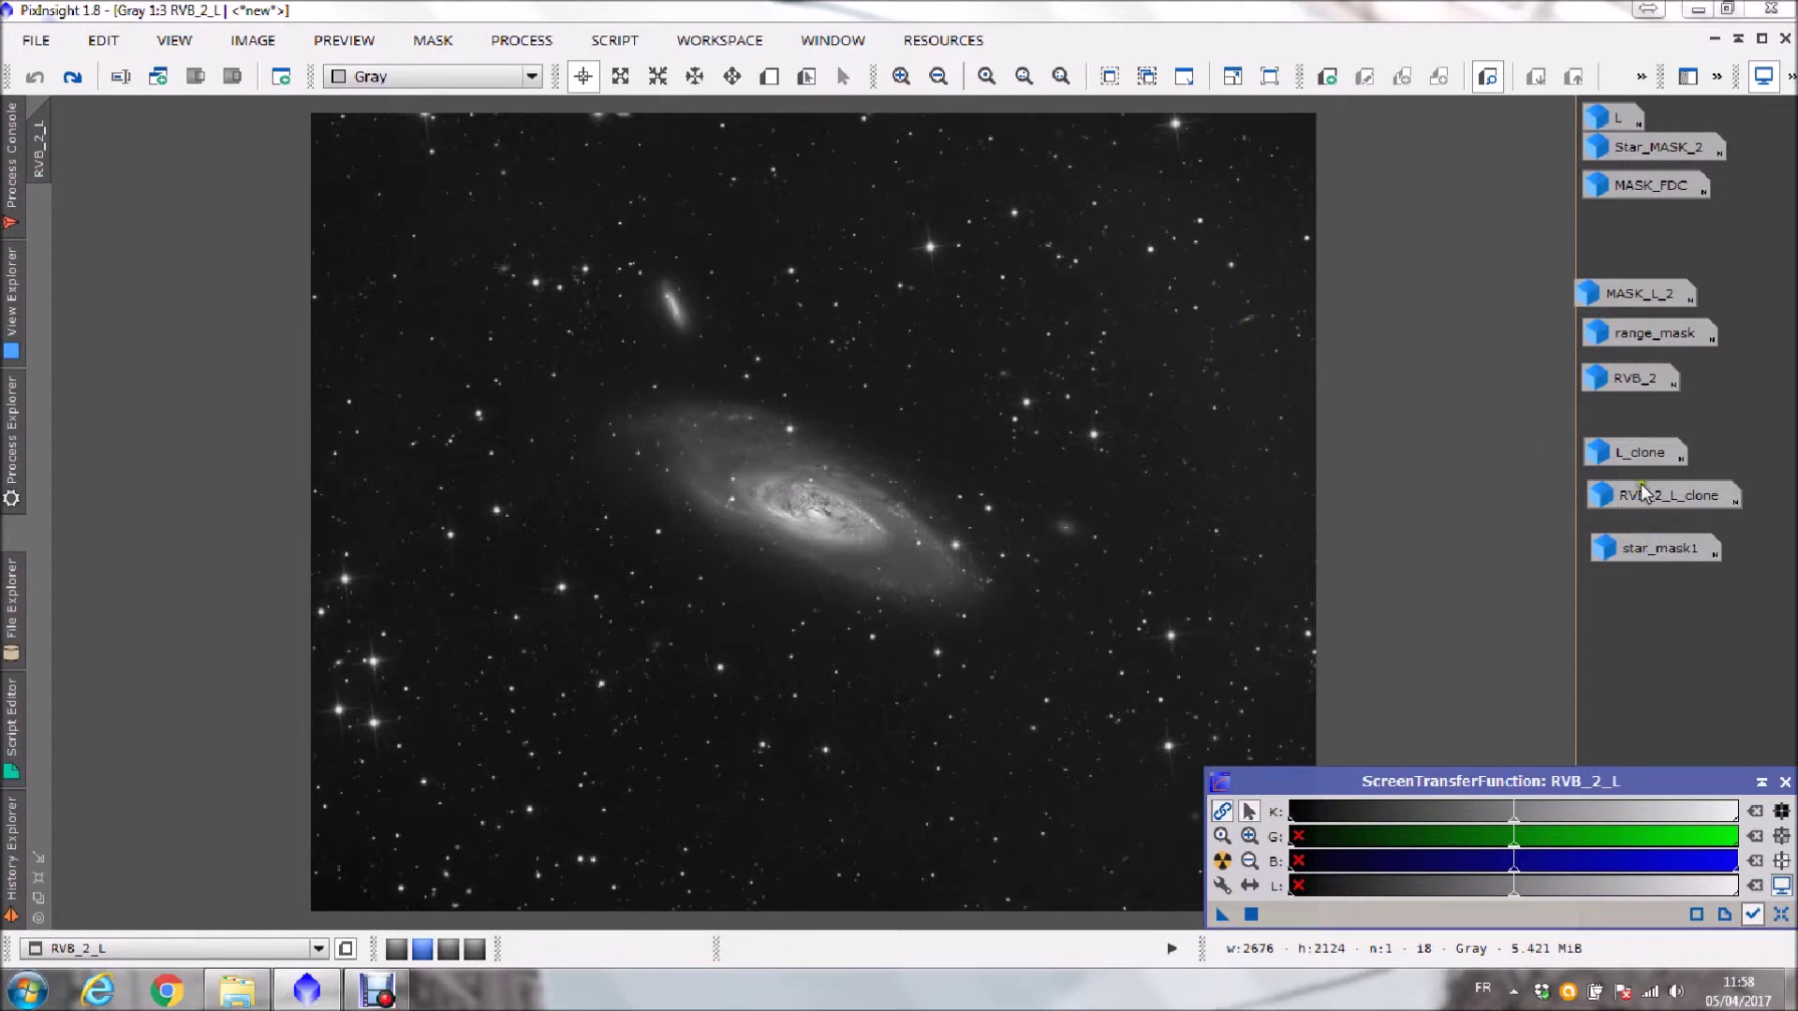
- Apply RVB_2_L_clone as a mask to RVB_2_L, and minimise the clone
mouse_move(1637, 550)
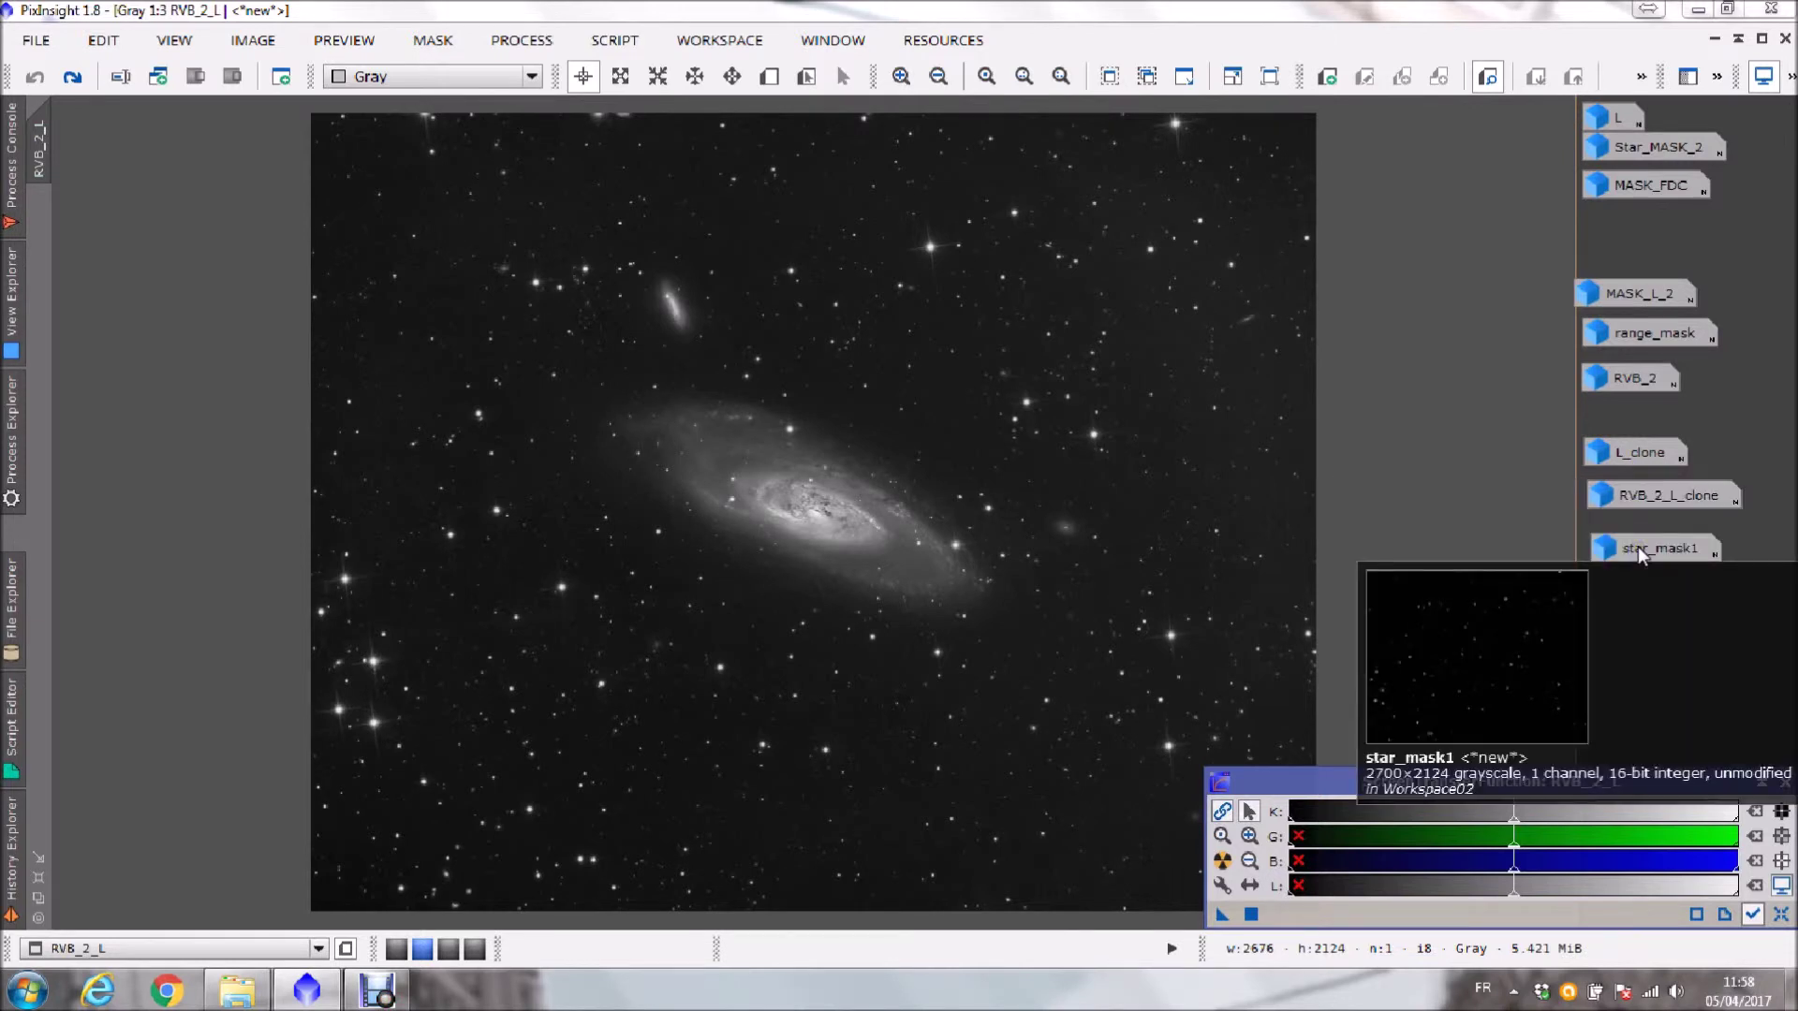
left_click(1639, 494)
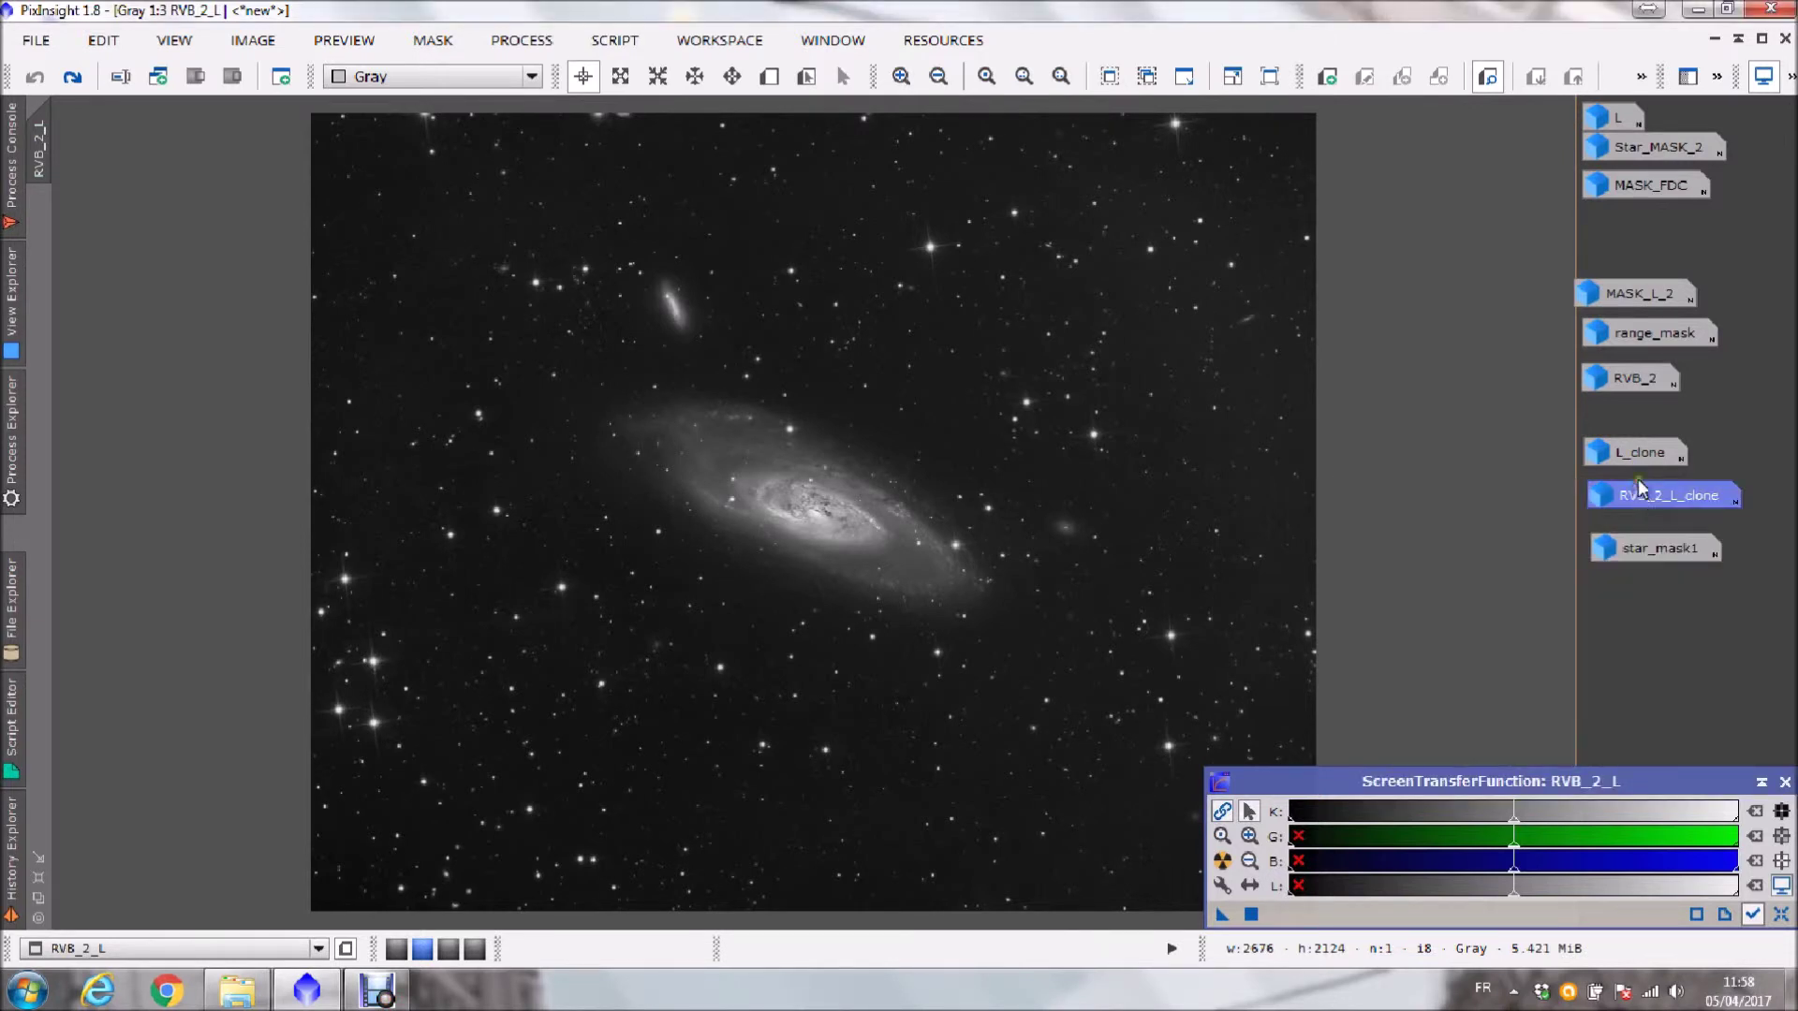
double_click(1663, 503)
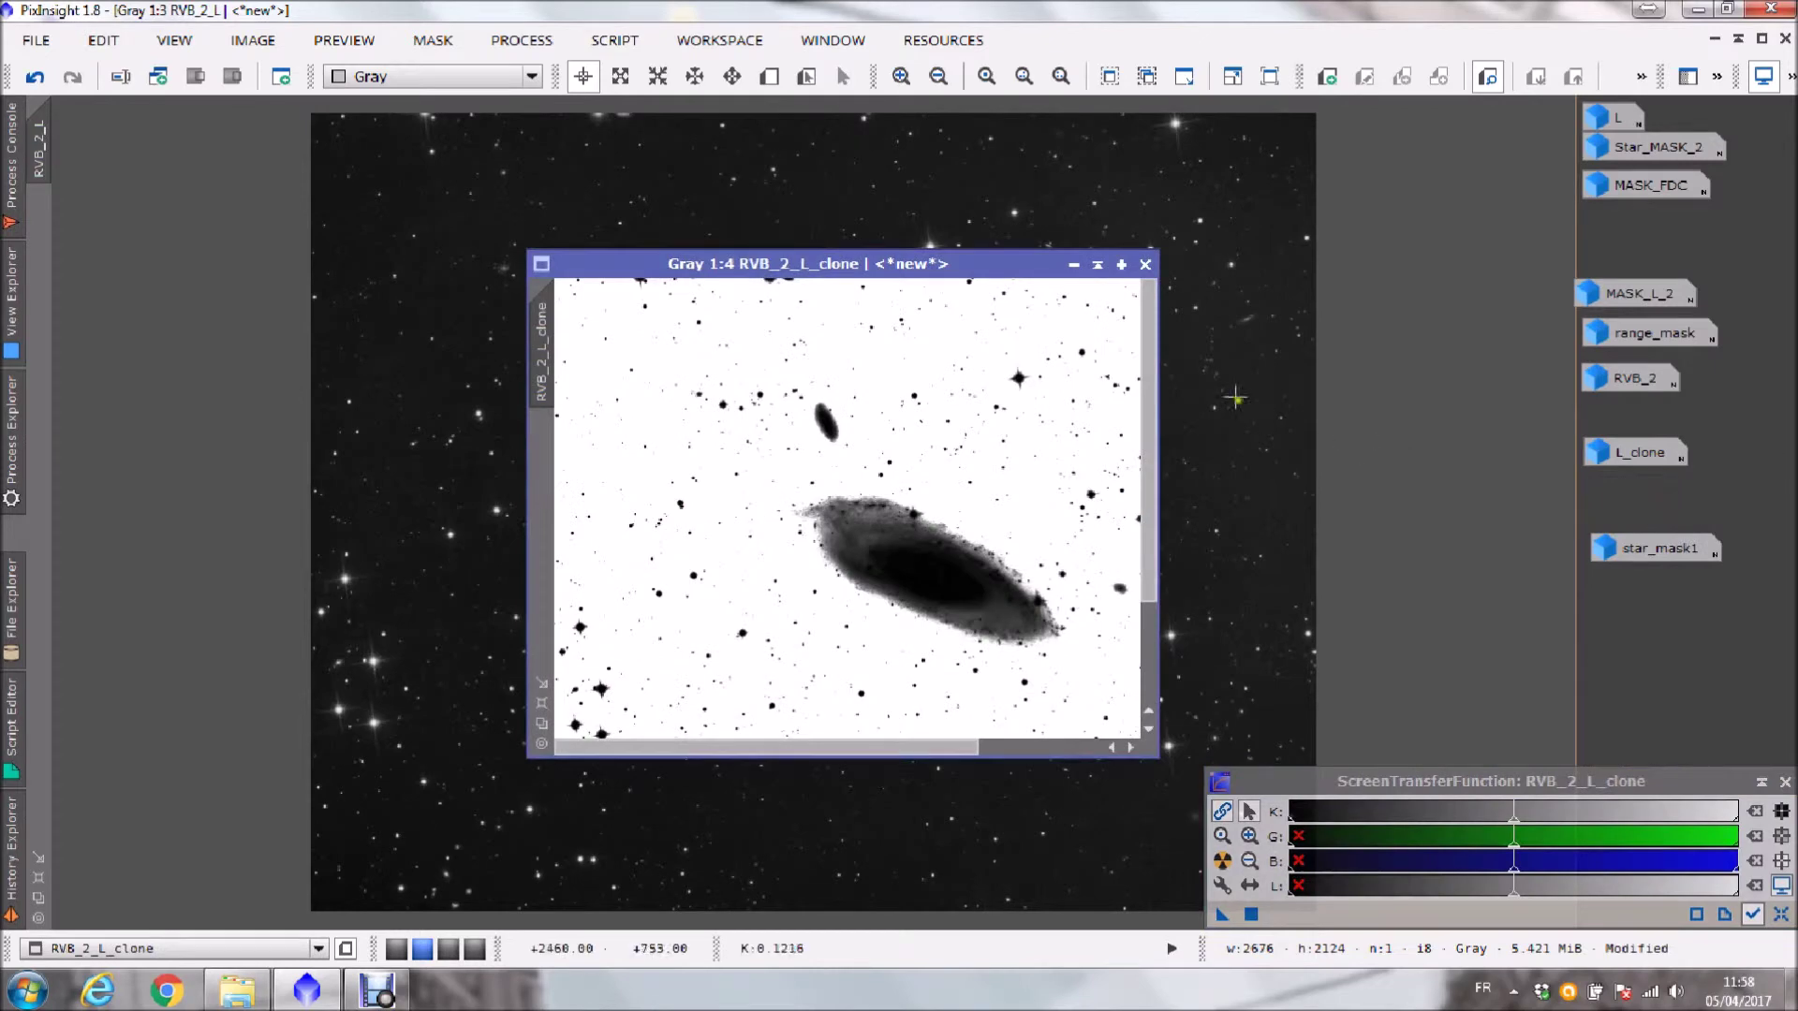
left_click_drag(907, 265, 1322, 202)
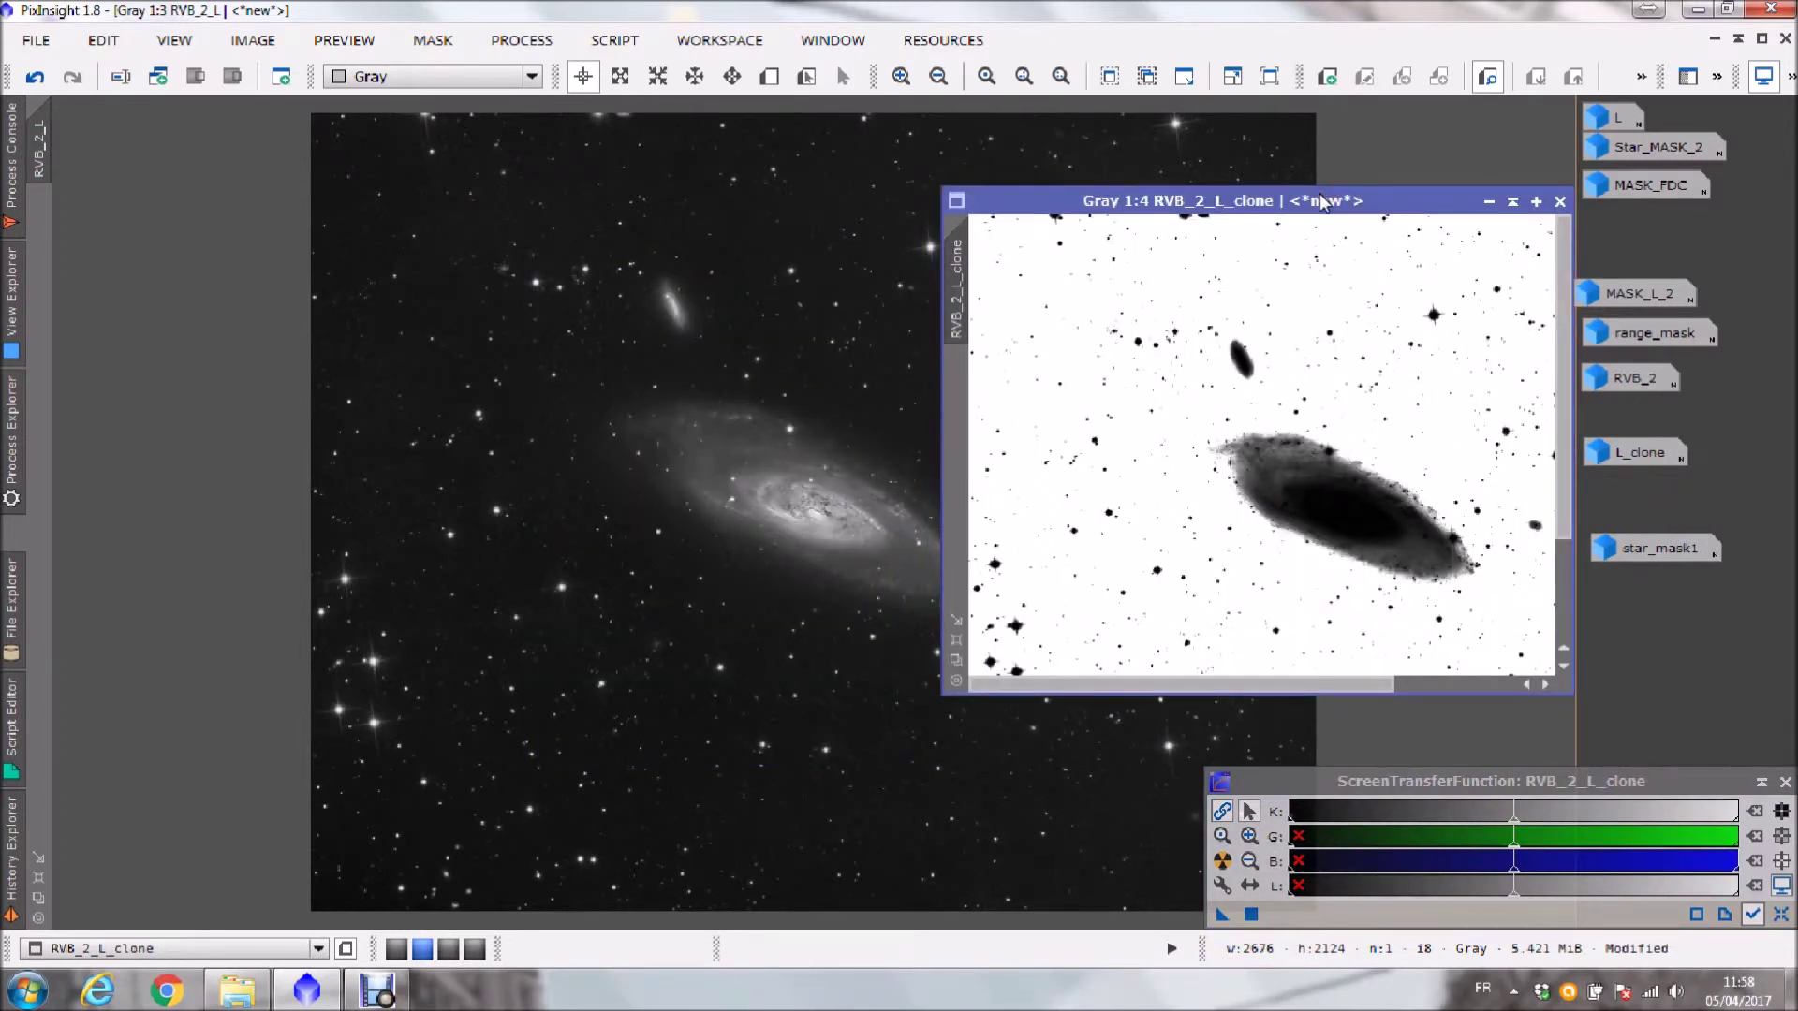
left_click_drag(1322, 202, 1315, 161)
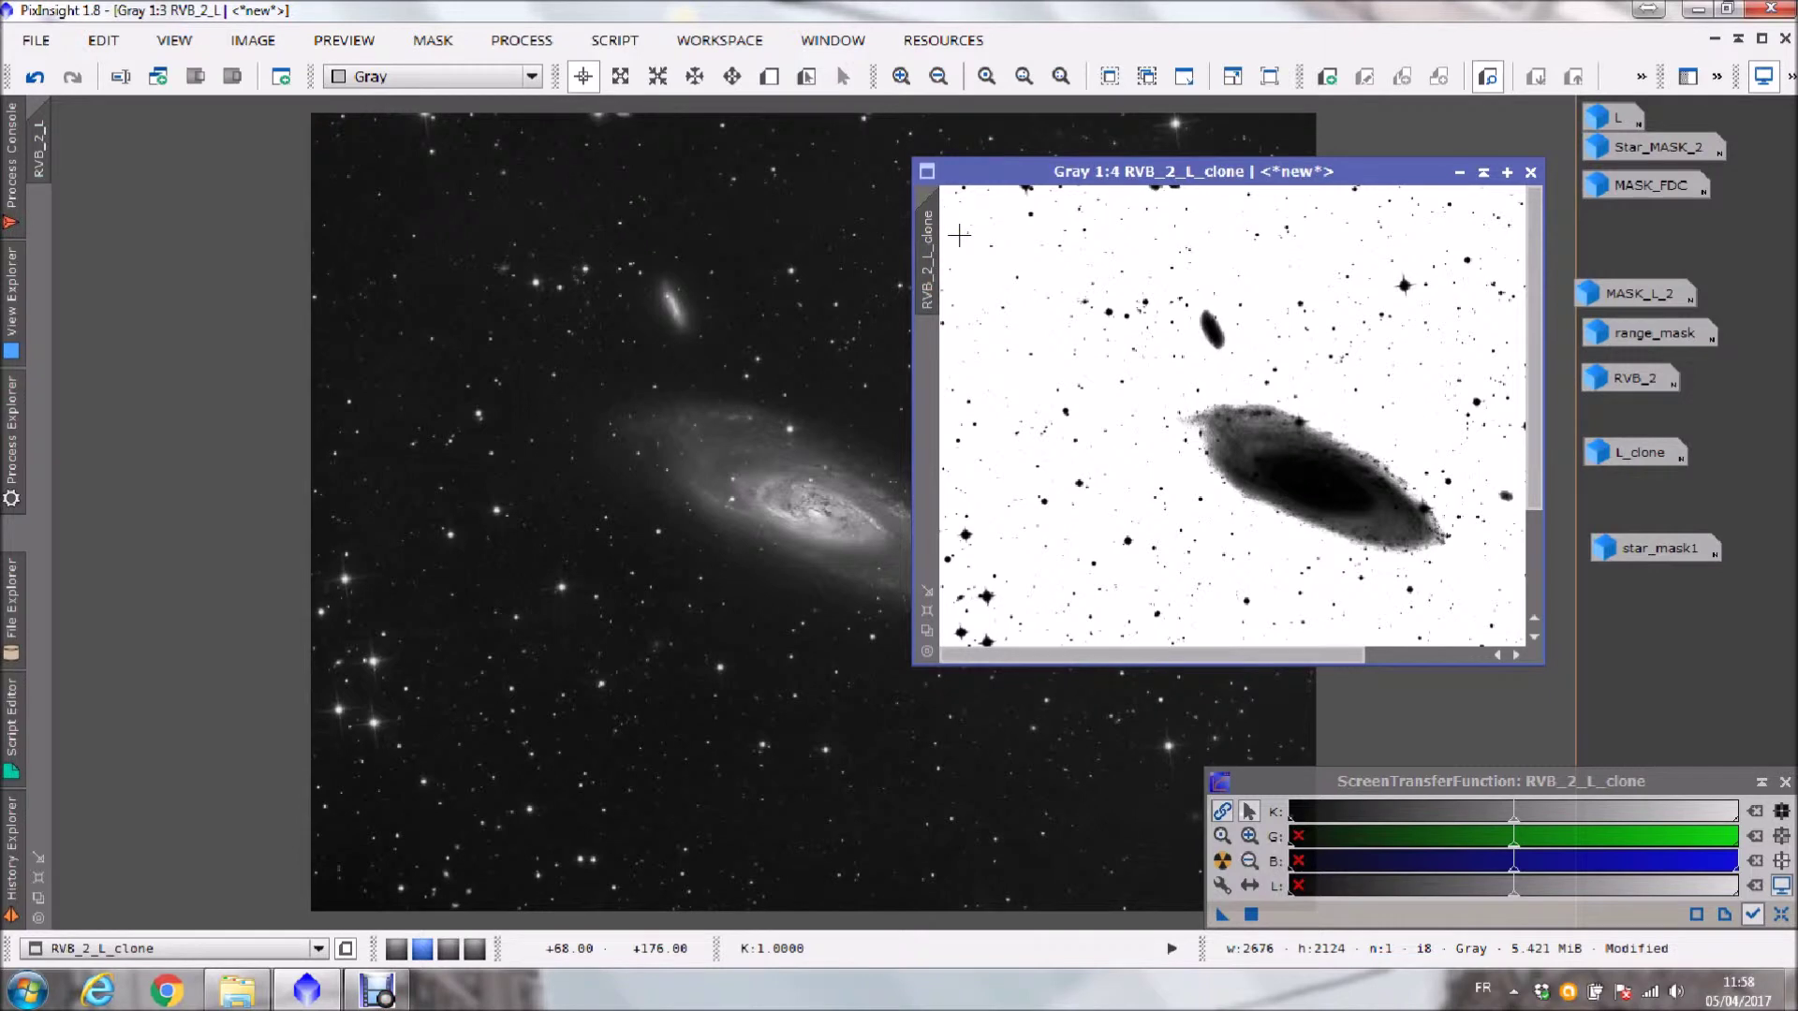
mouse_move(930, 235)
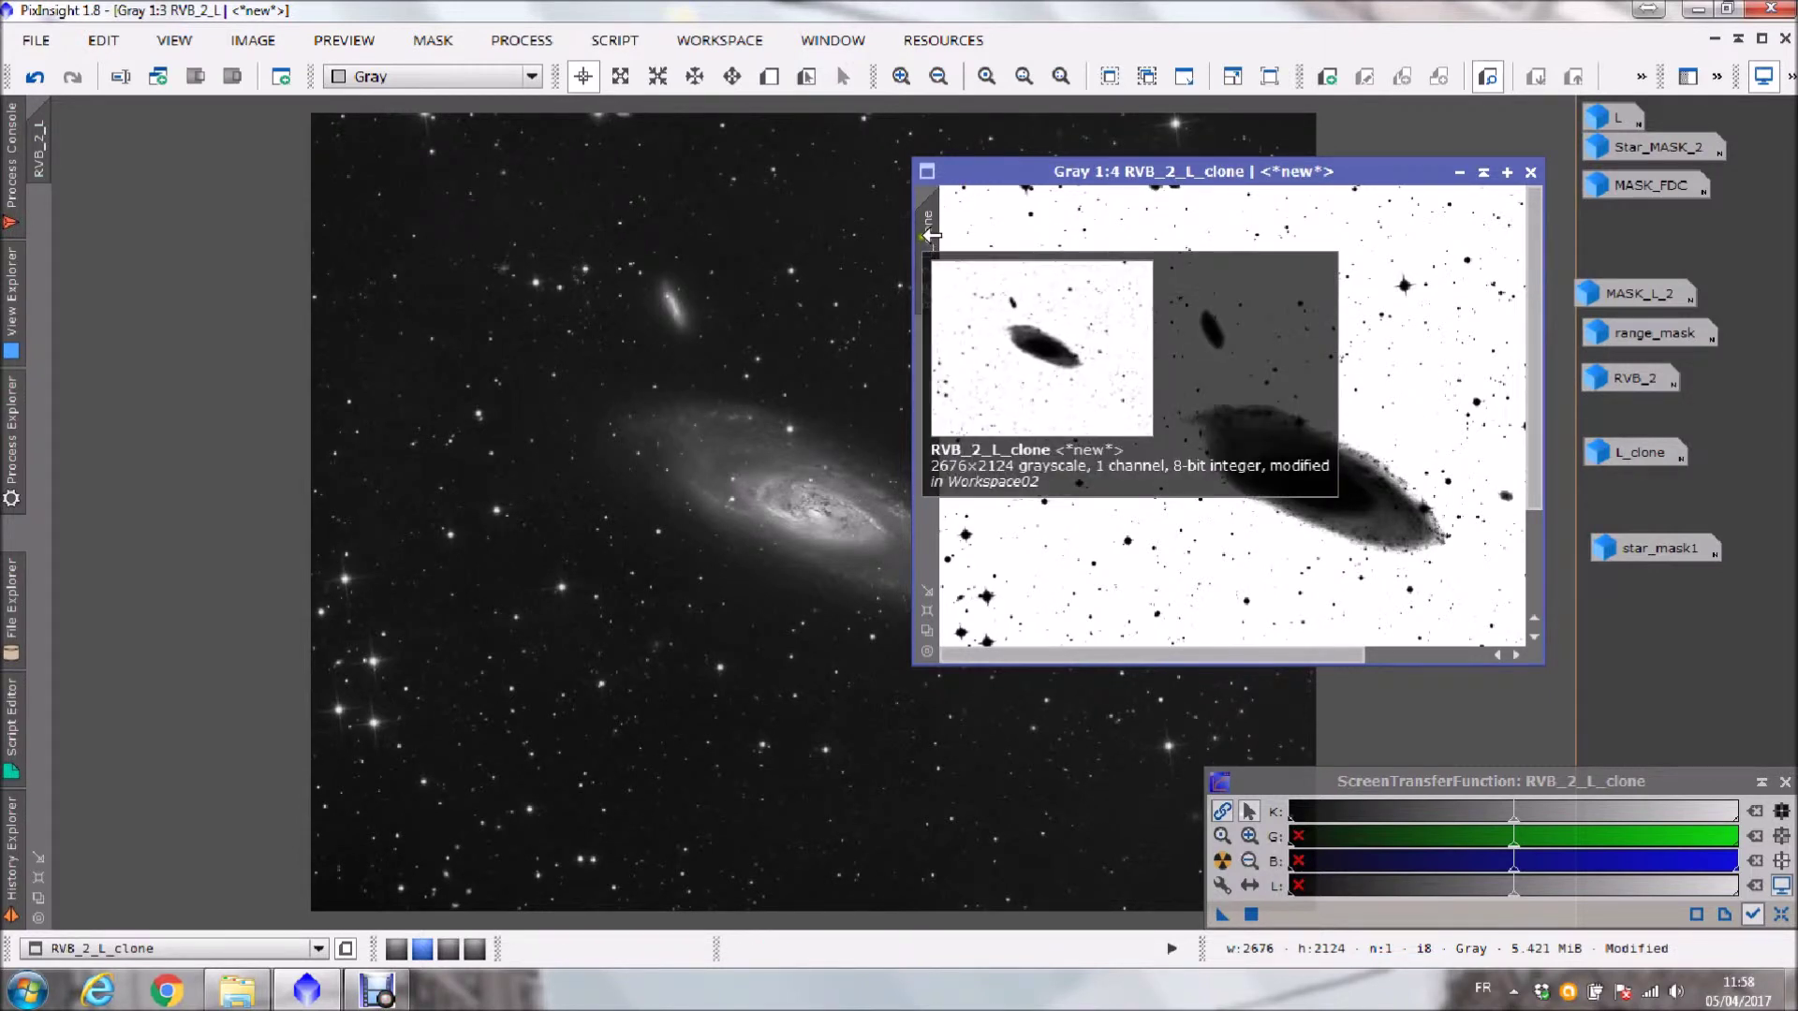
left_click_drag(933, 237, 38, 325)
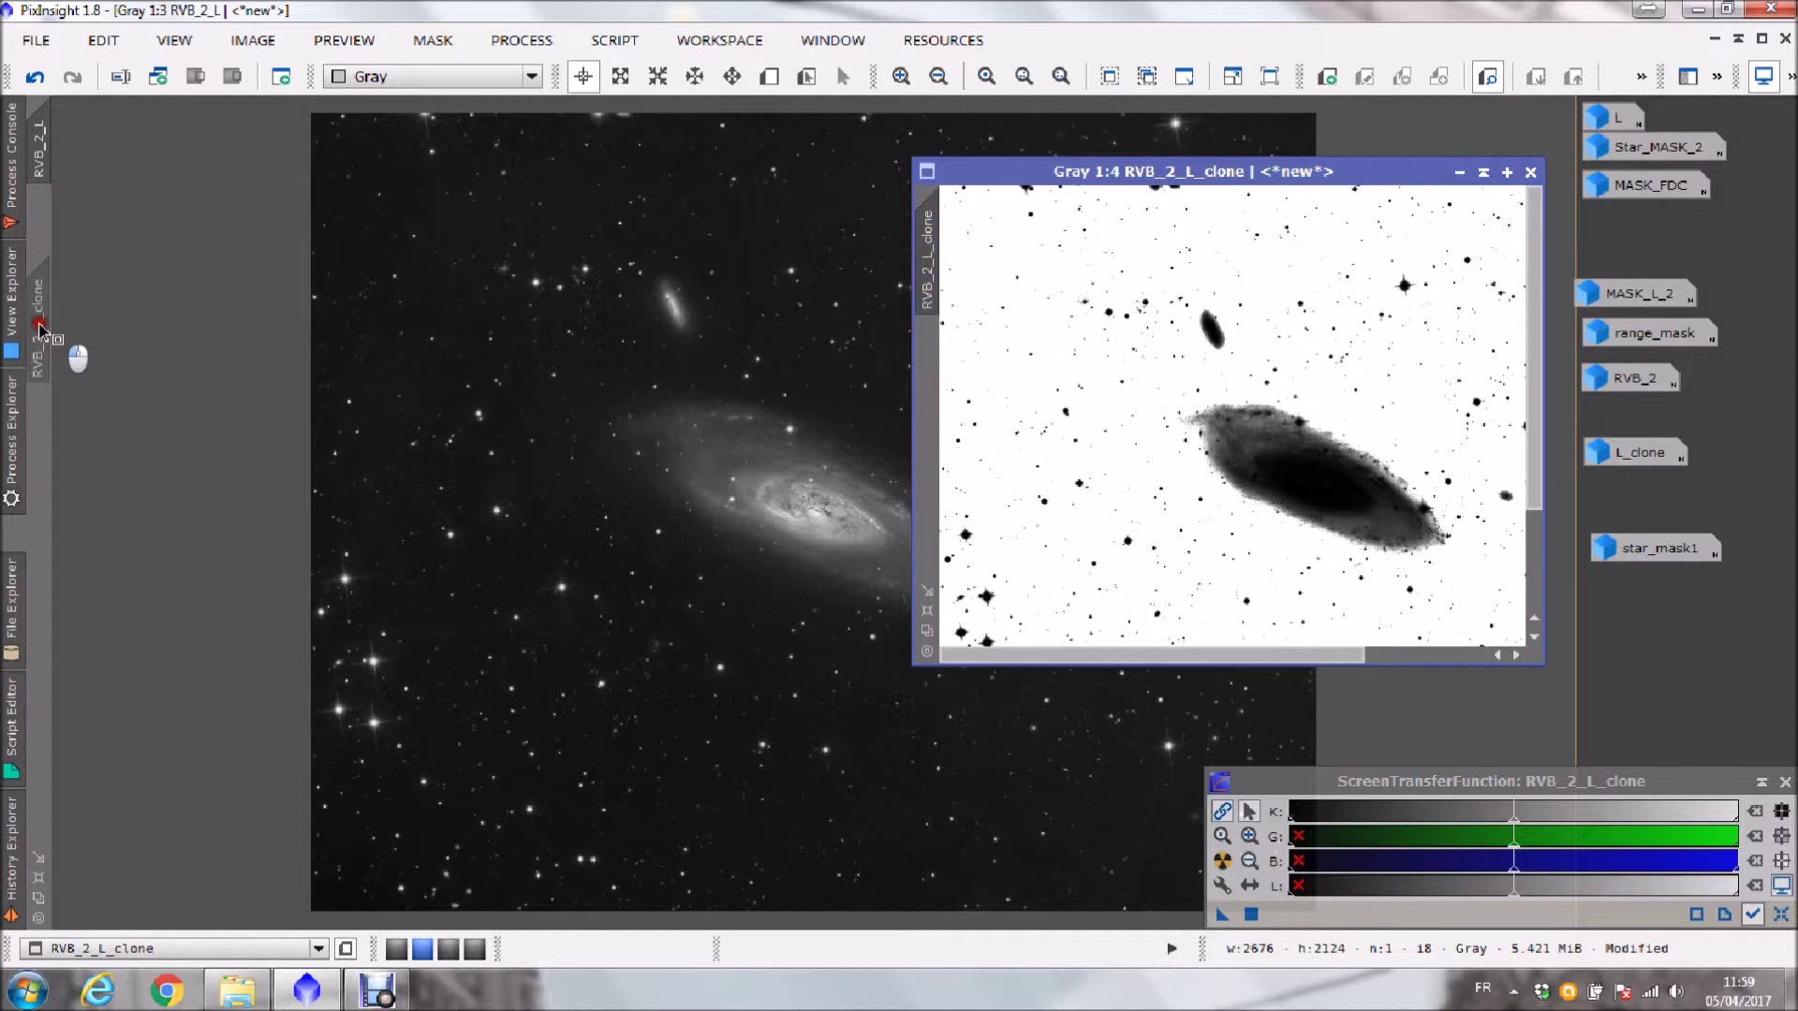
left_click_drag(39, 325, 38, 328)
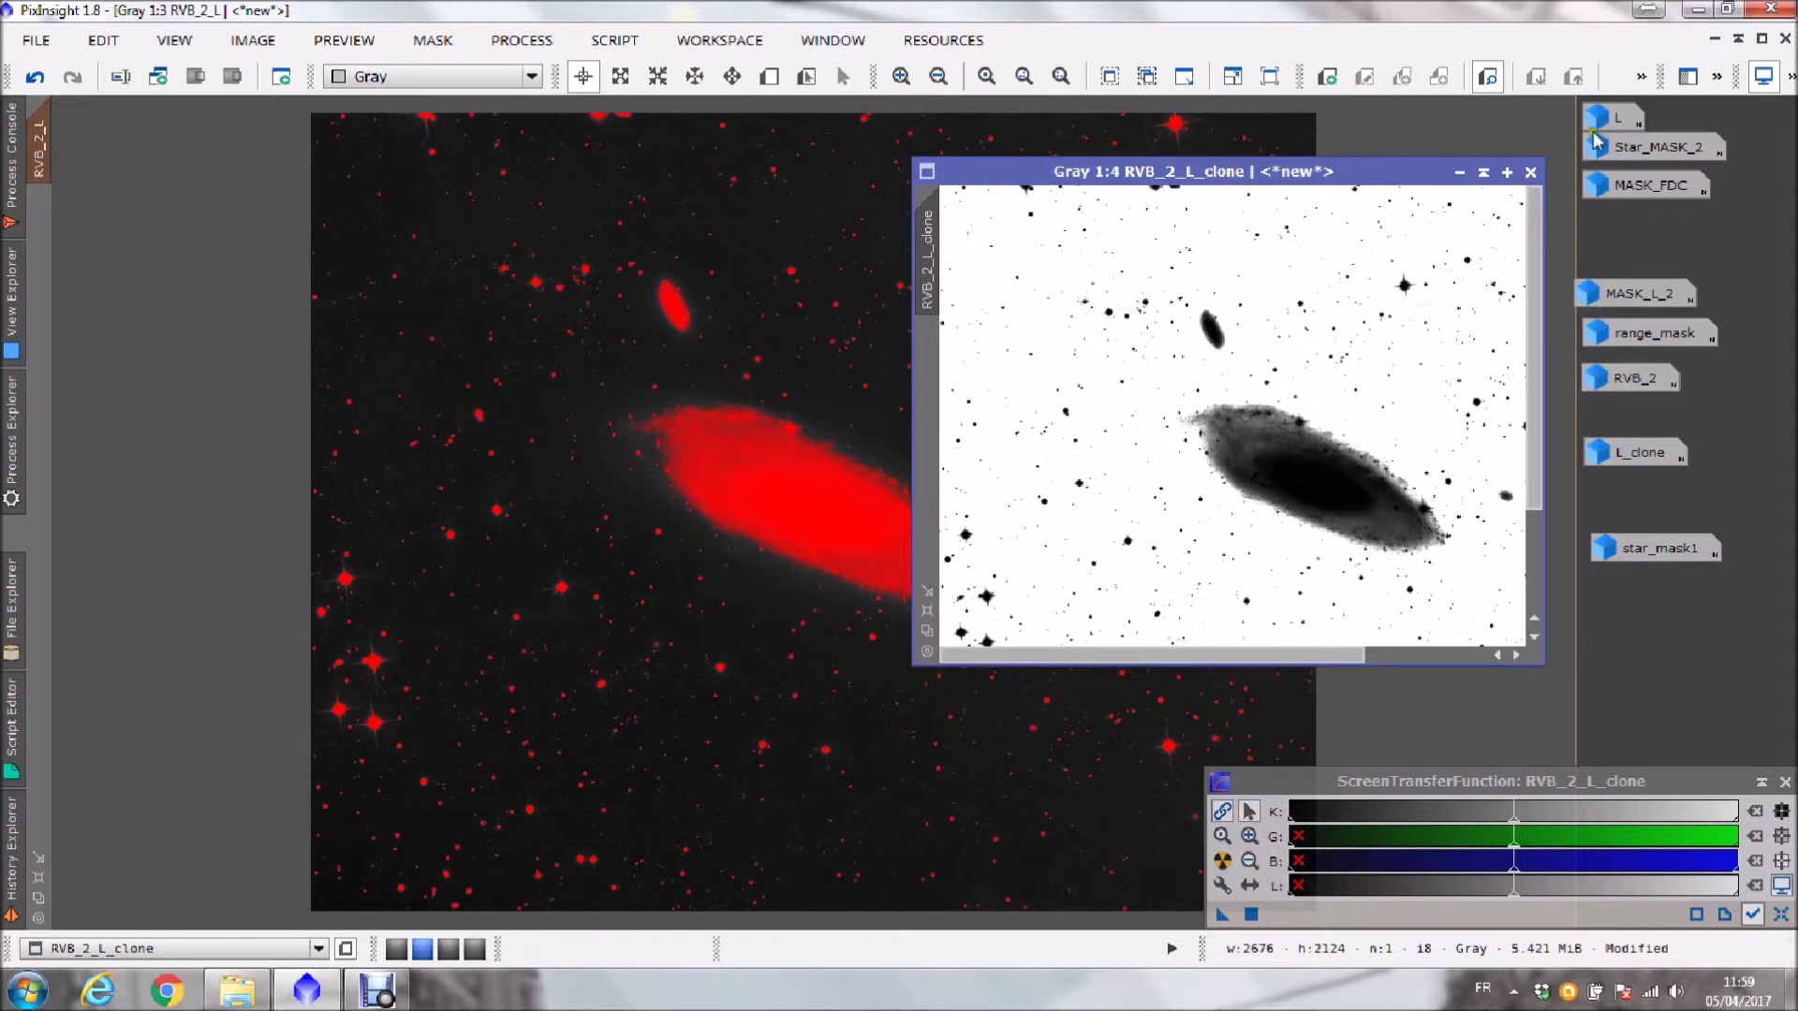
left_click(1459, 172)
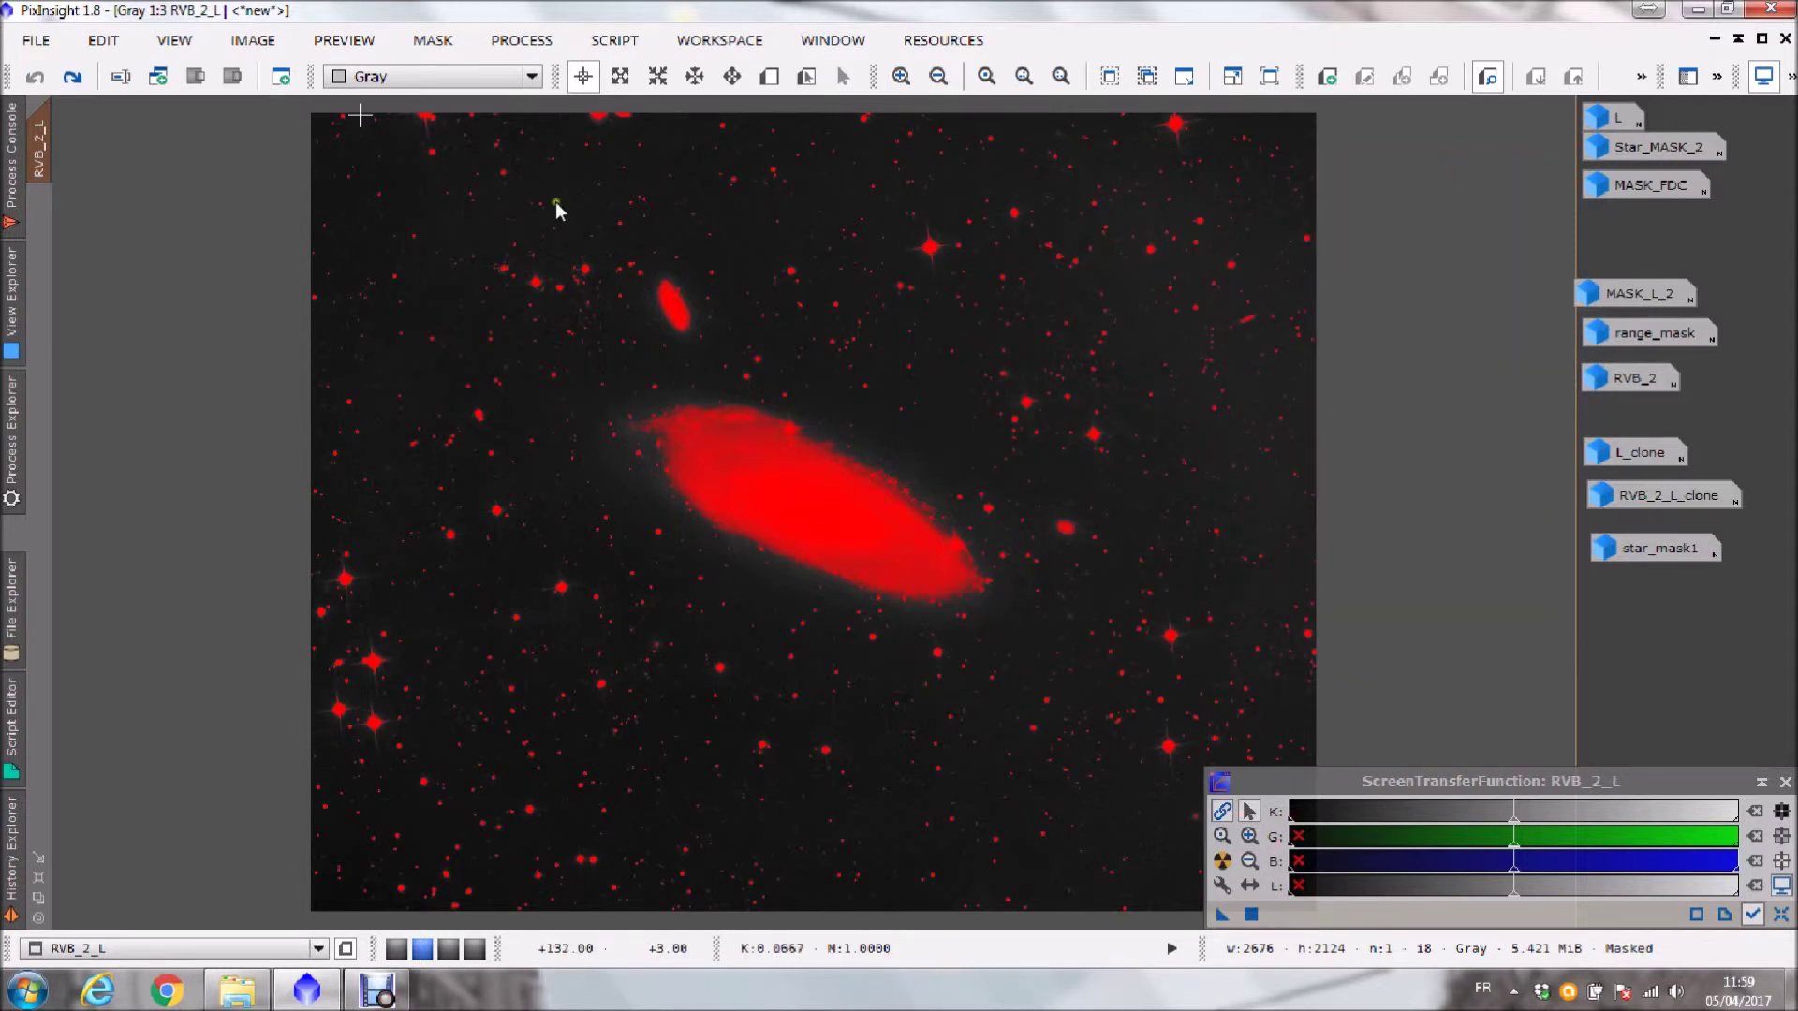
- Hide the mask overlay on RVB_2_L while keeping the mask enabled, and check the RVB_2_L_clone mask again
mouse_move(44, 172)
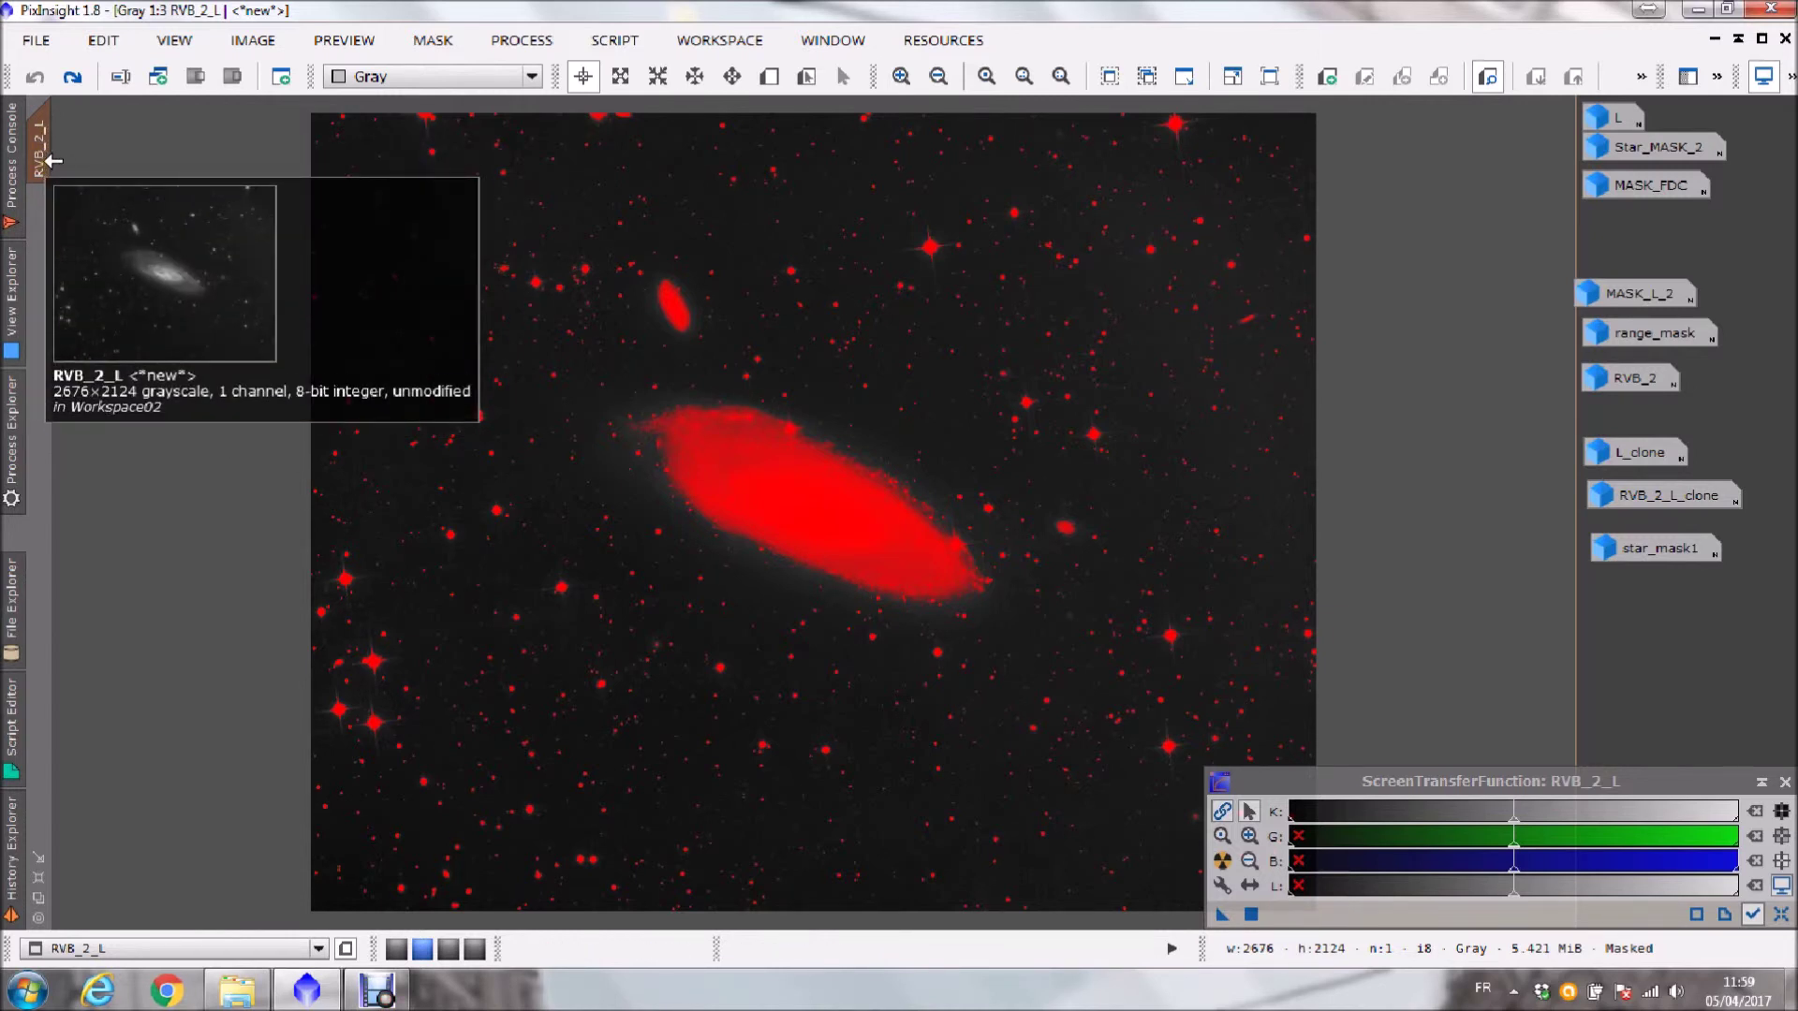
left_click(439, 43)
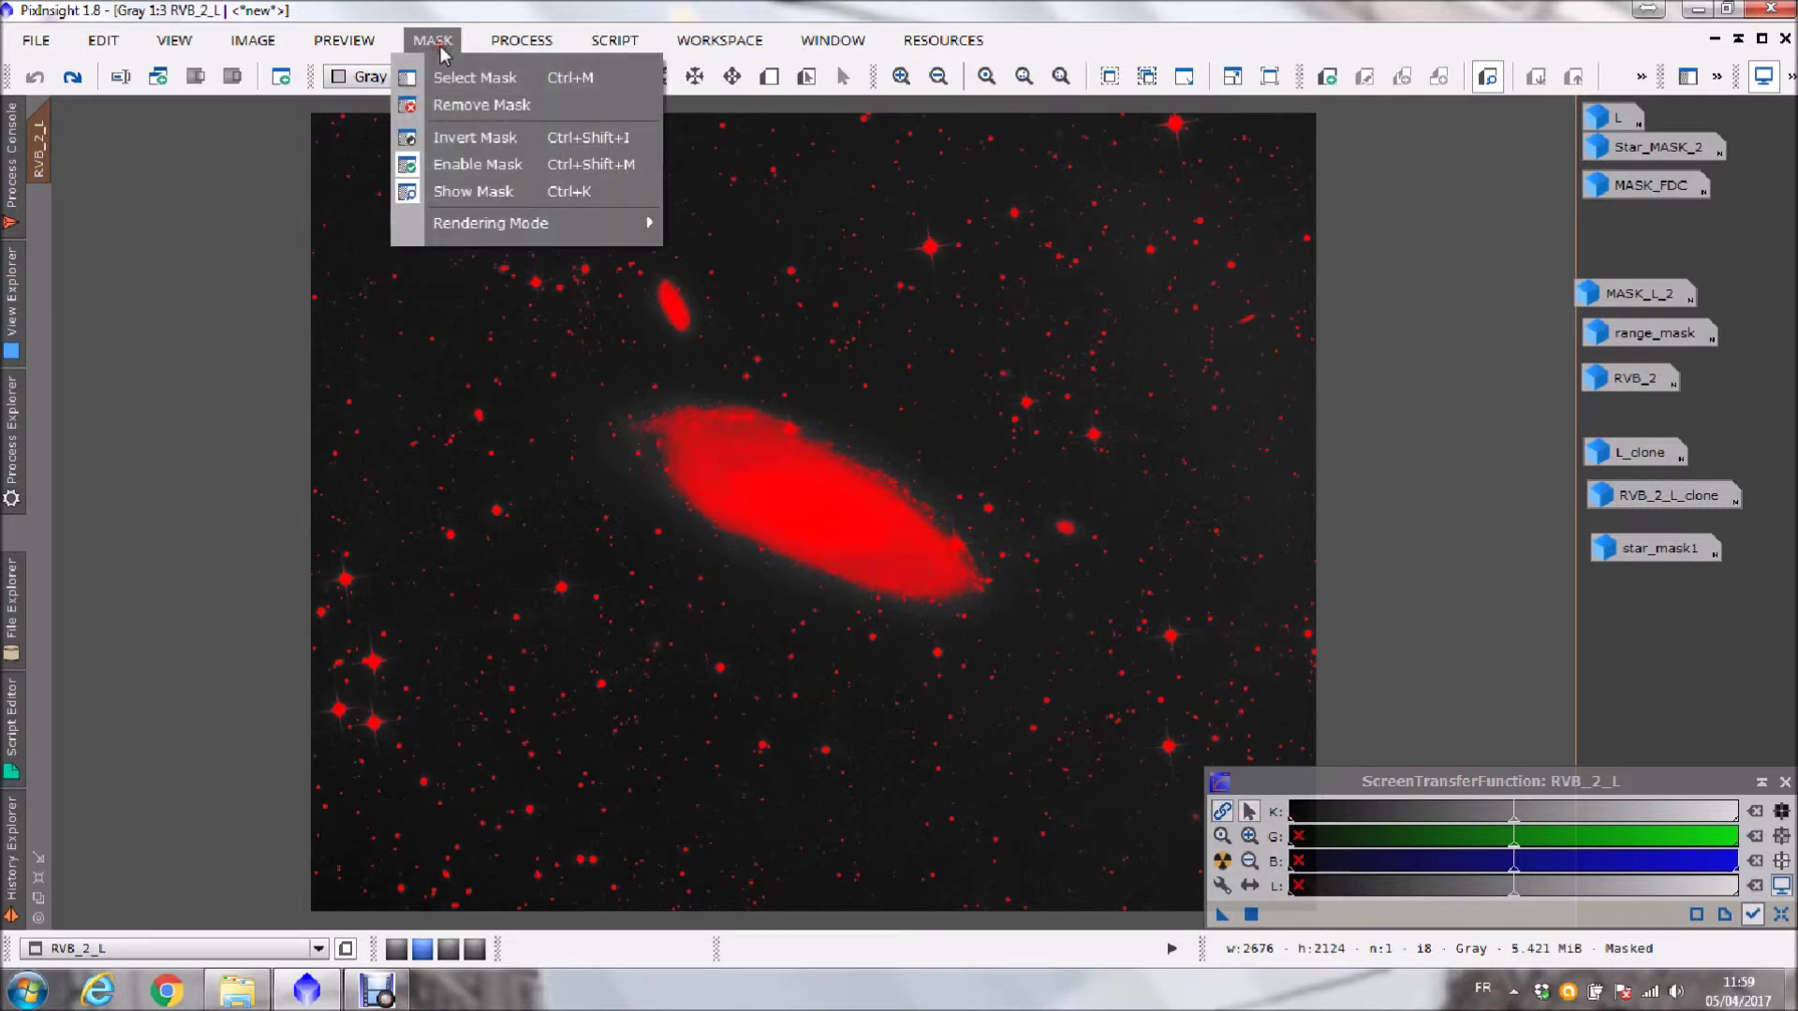
left_click(482, 194)
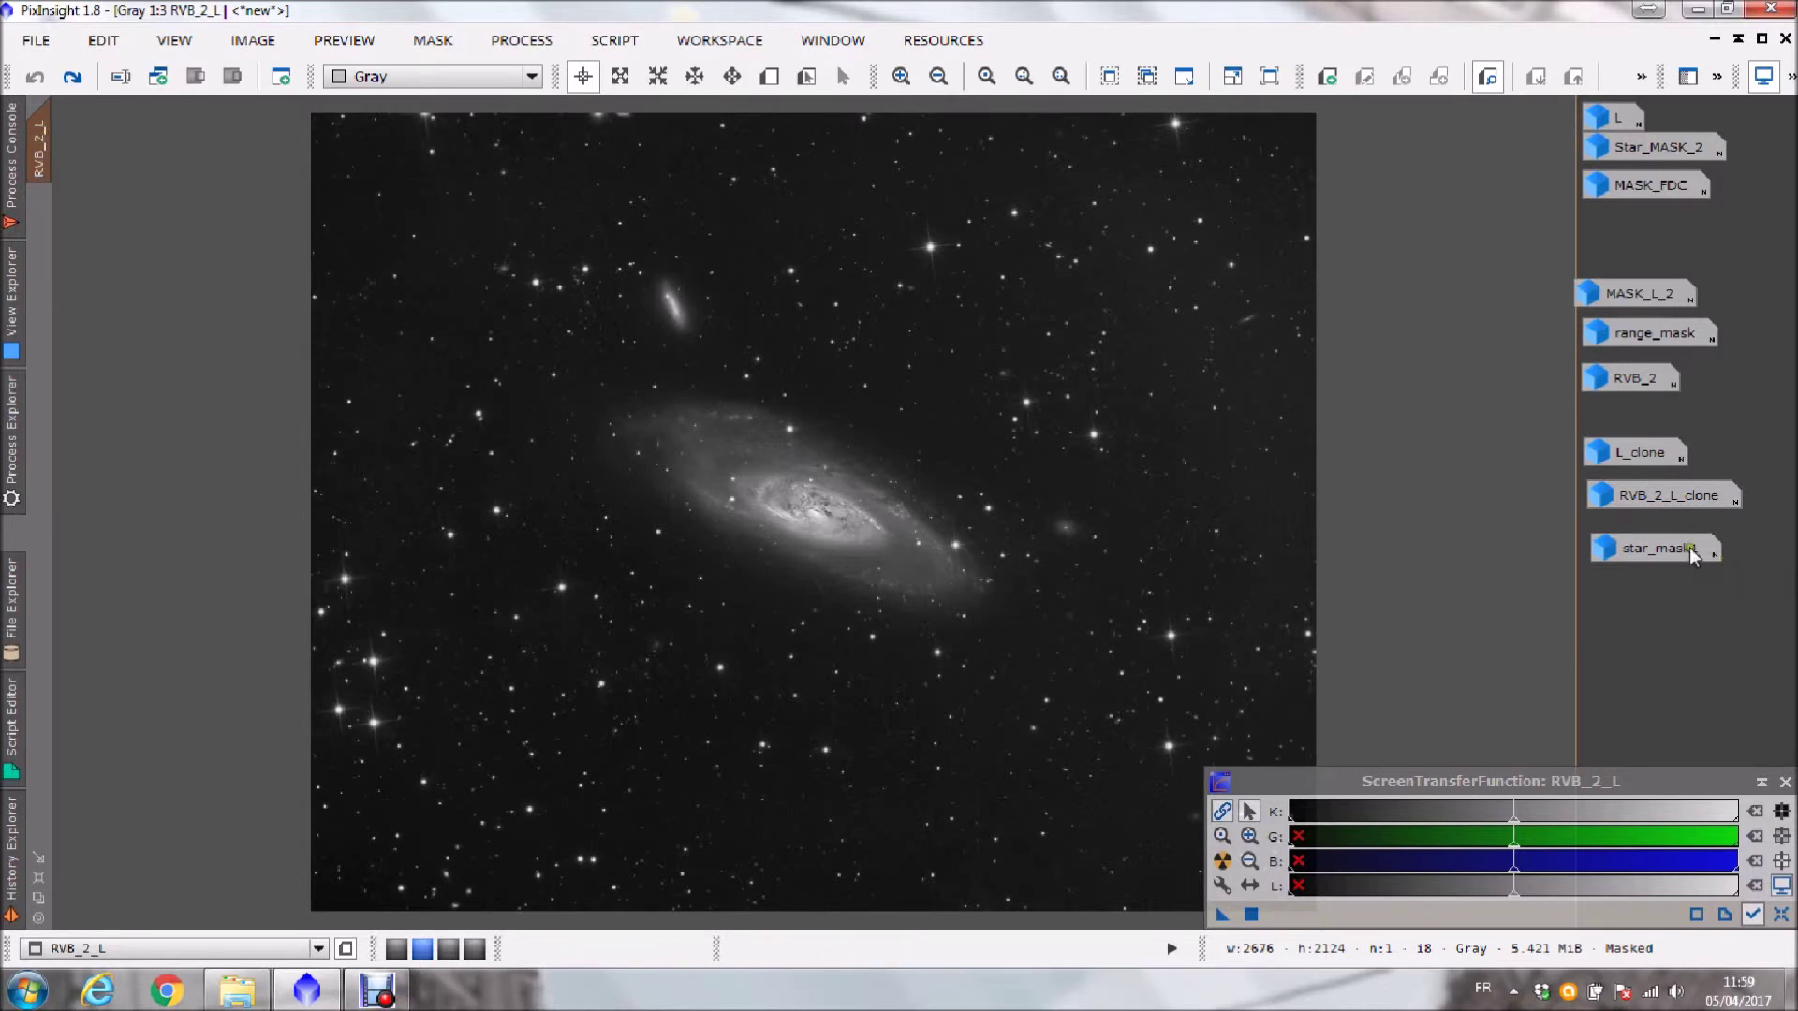
double_click(1656, 494)
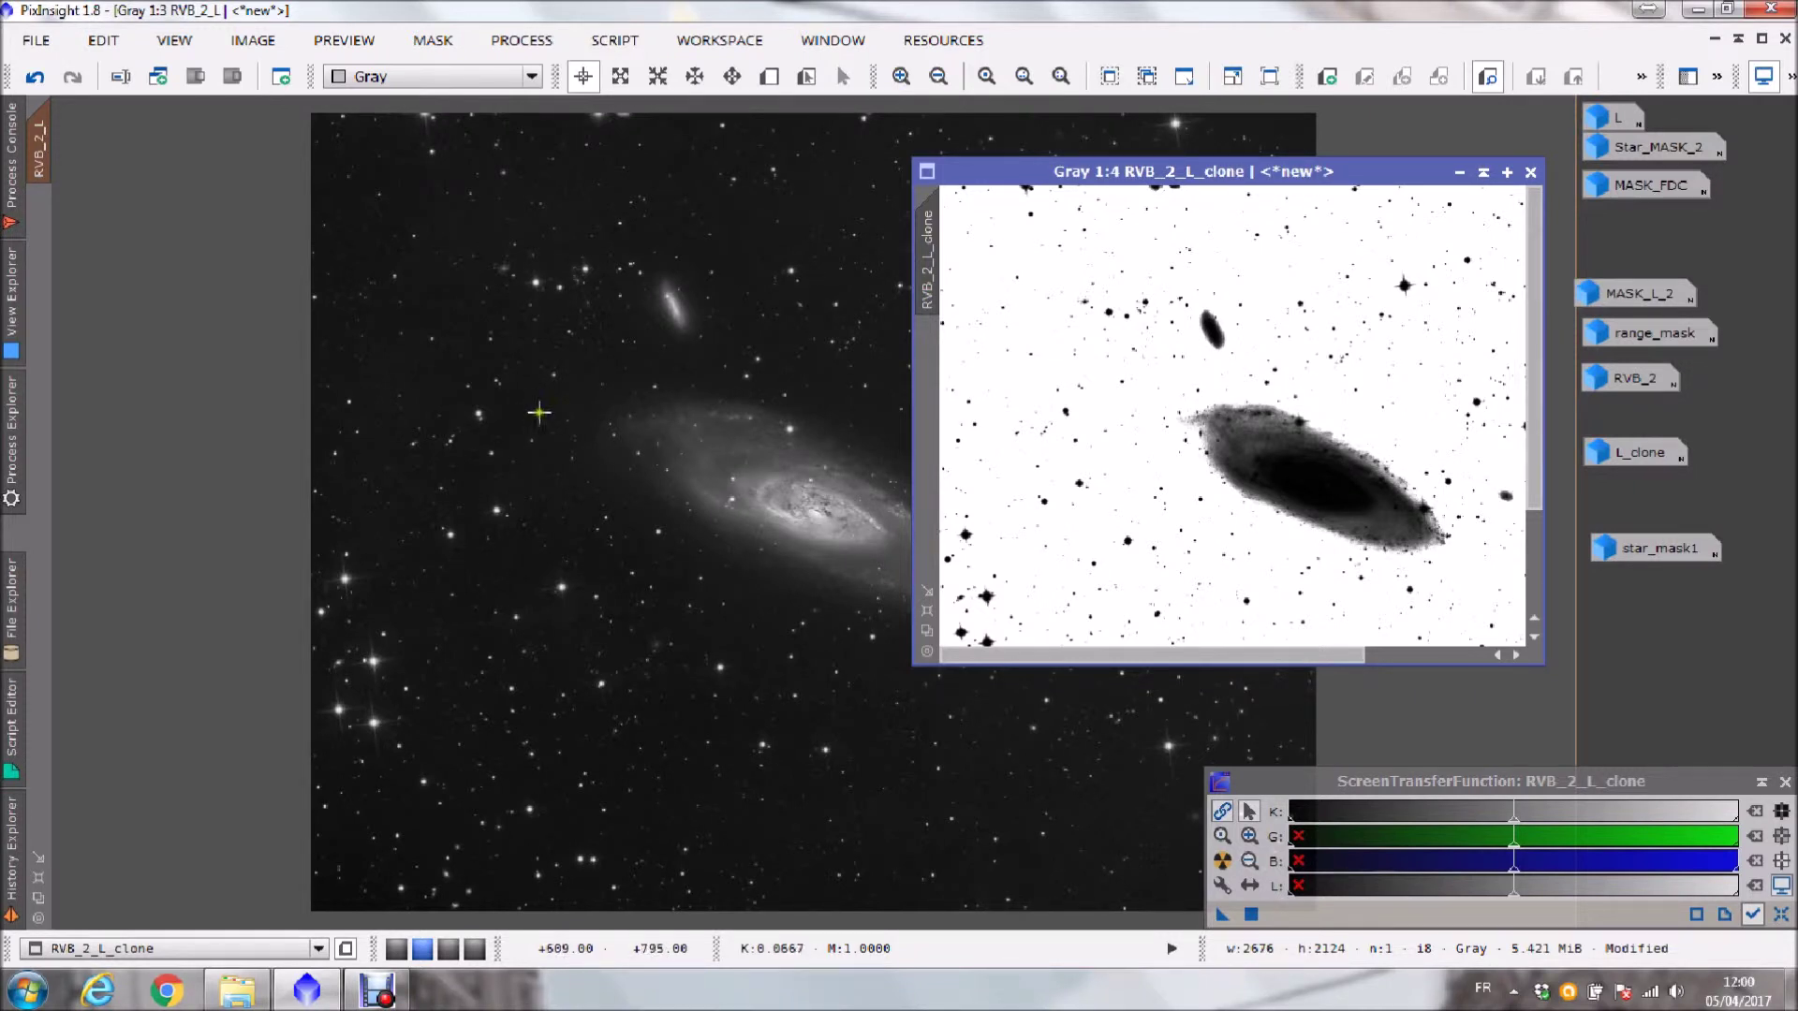
left_click(1459, 170)
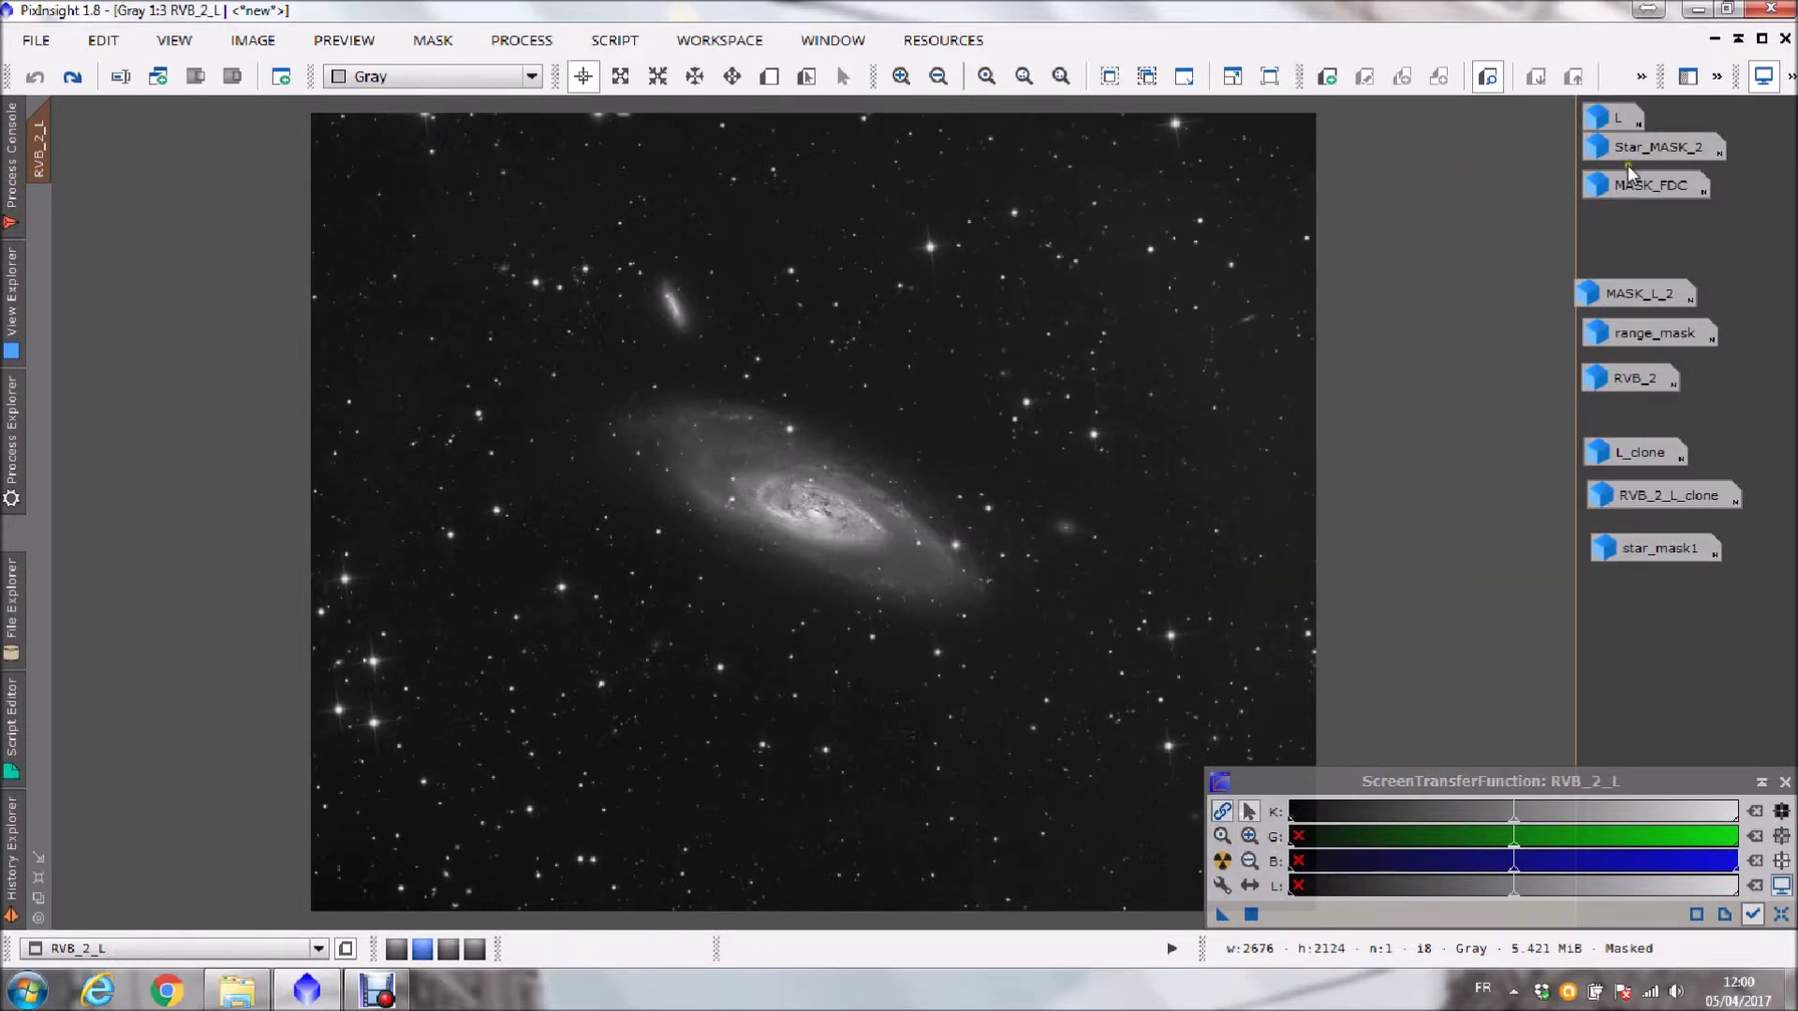
- Create a preview of about 564 × 591 px over the galaxy's left half and core in RVB_2_L, and display it
left_click(770, 80)
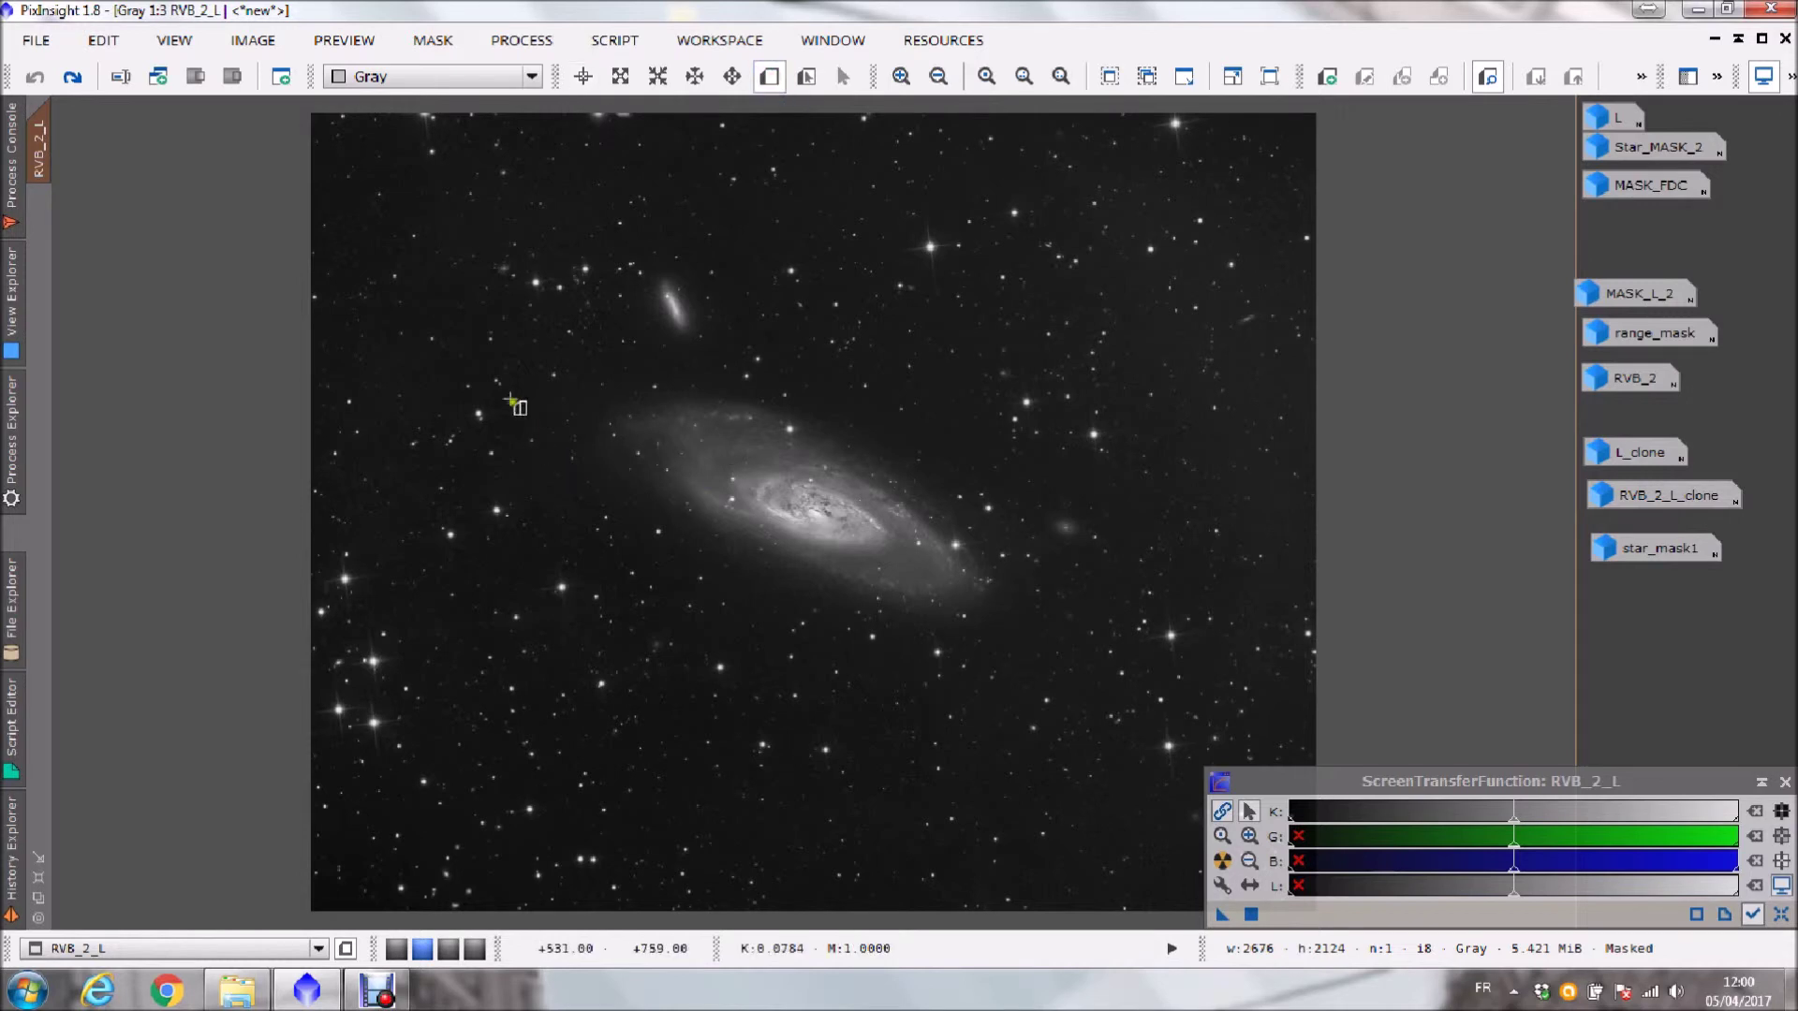
left_click_drag(604, 394, 817, 613)
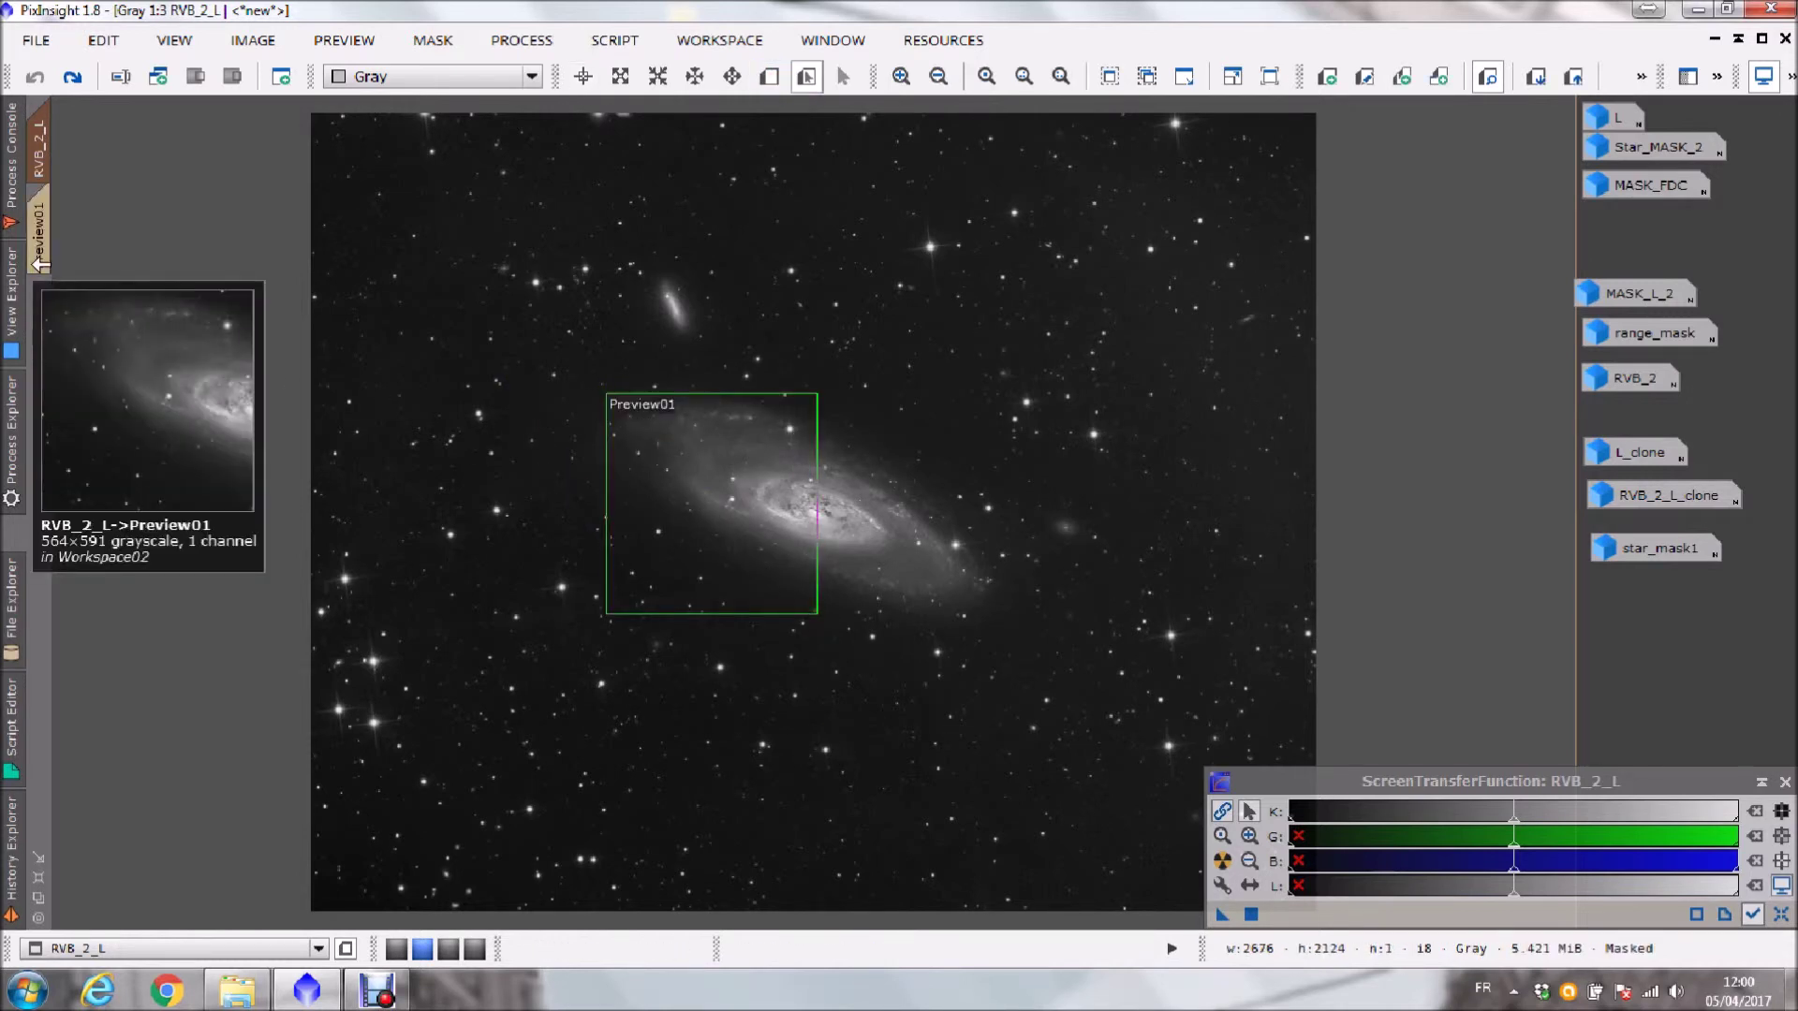
left_click(11, 155)
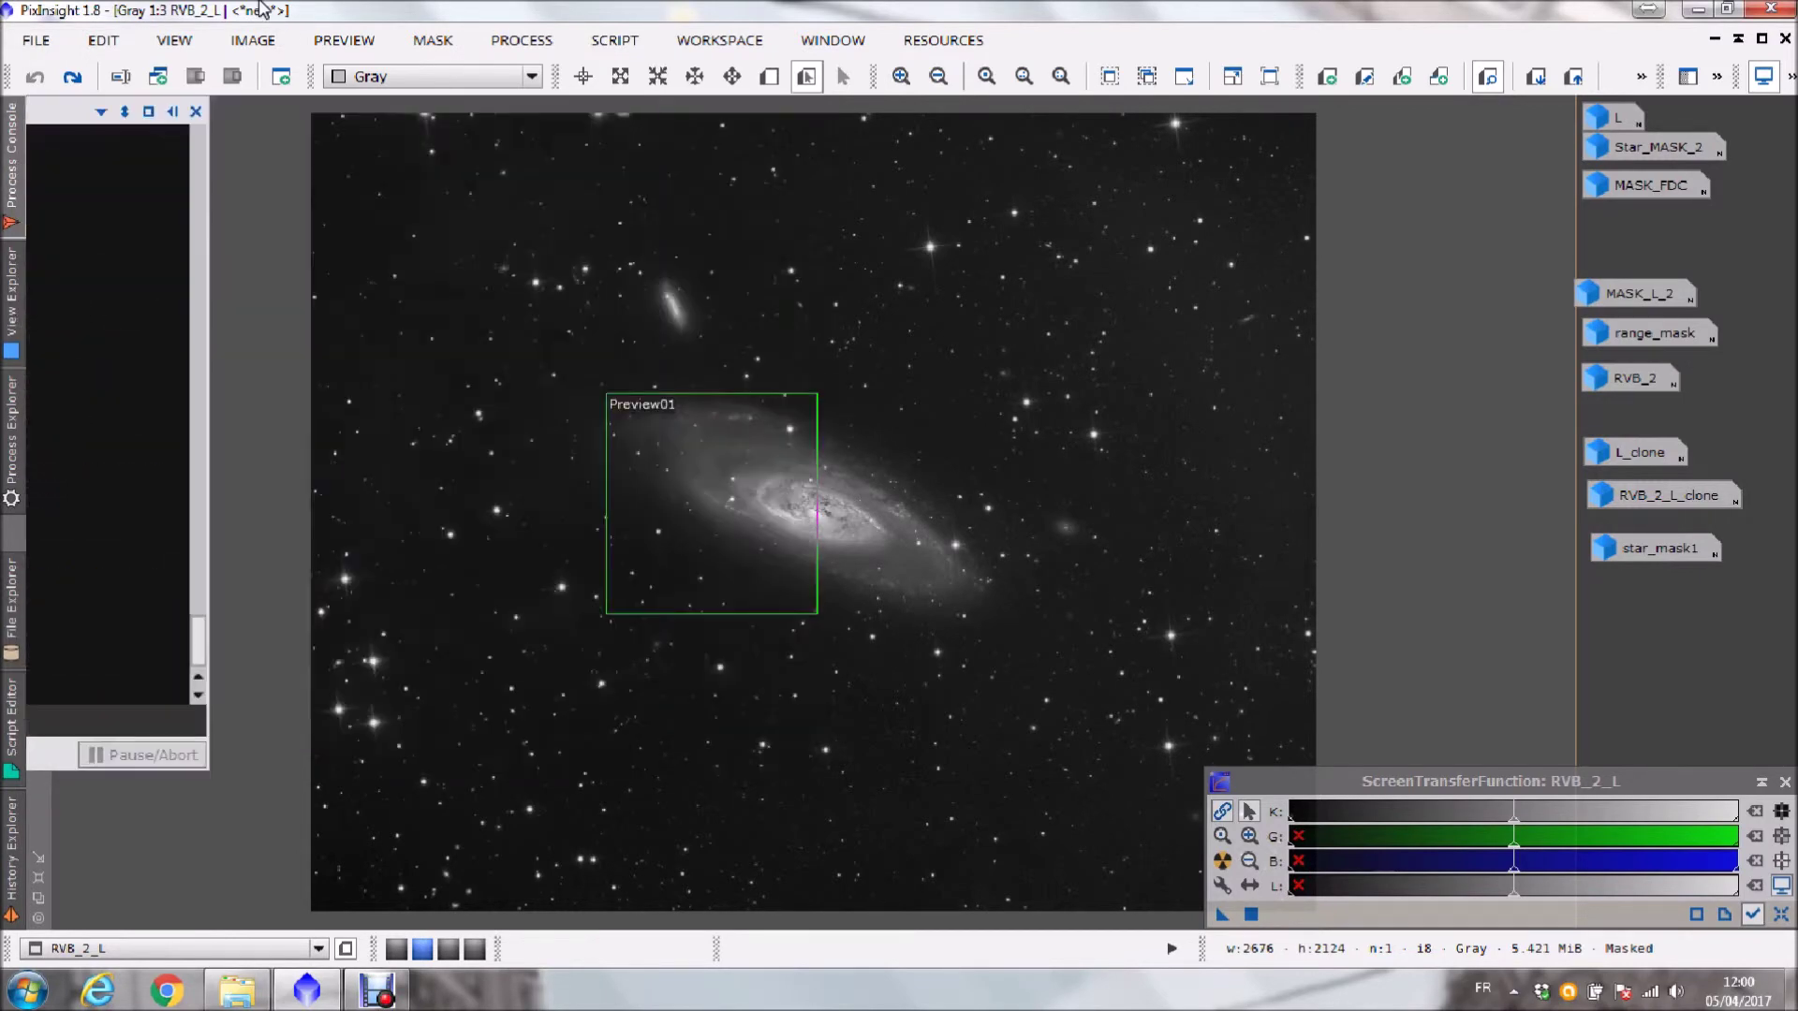
left_click(38, 234)
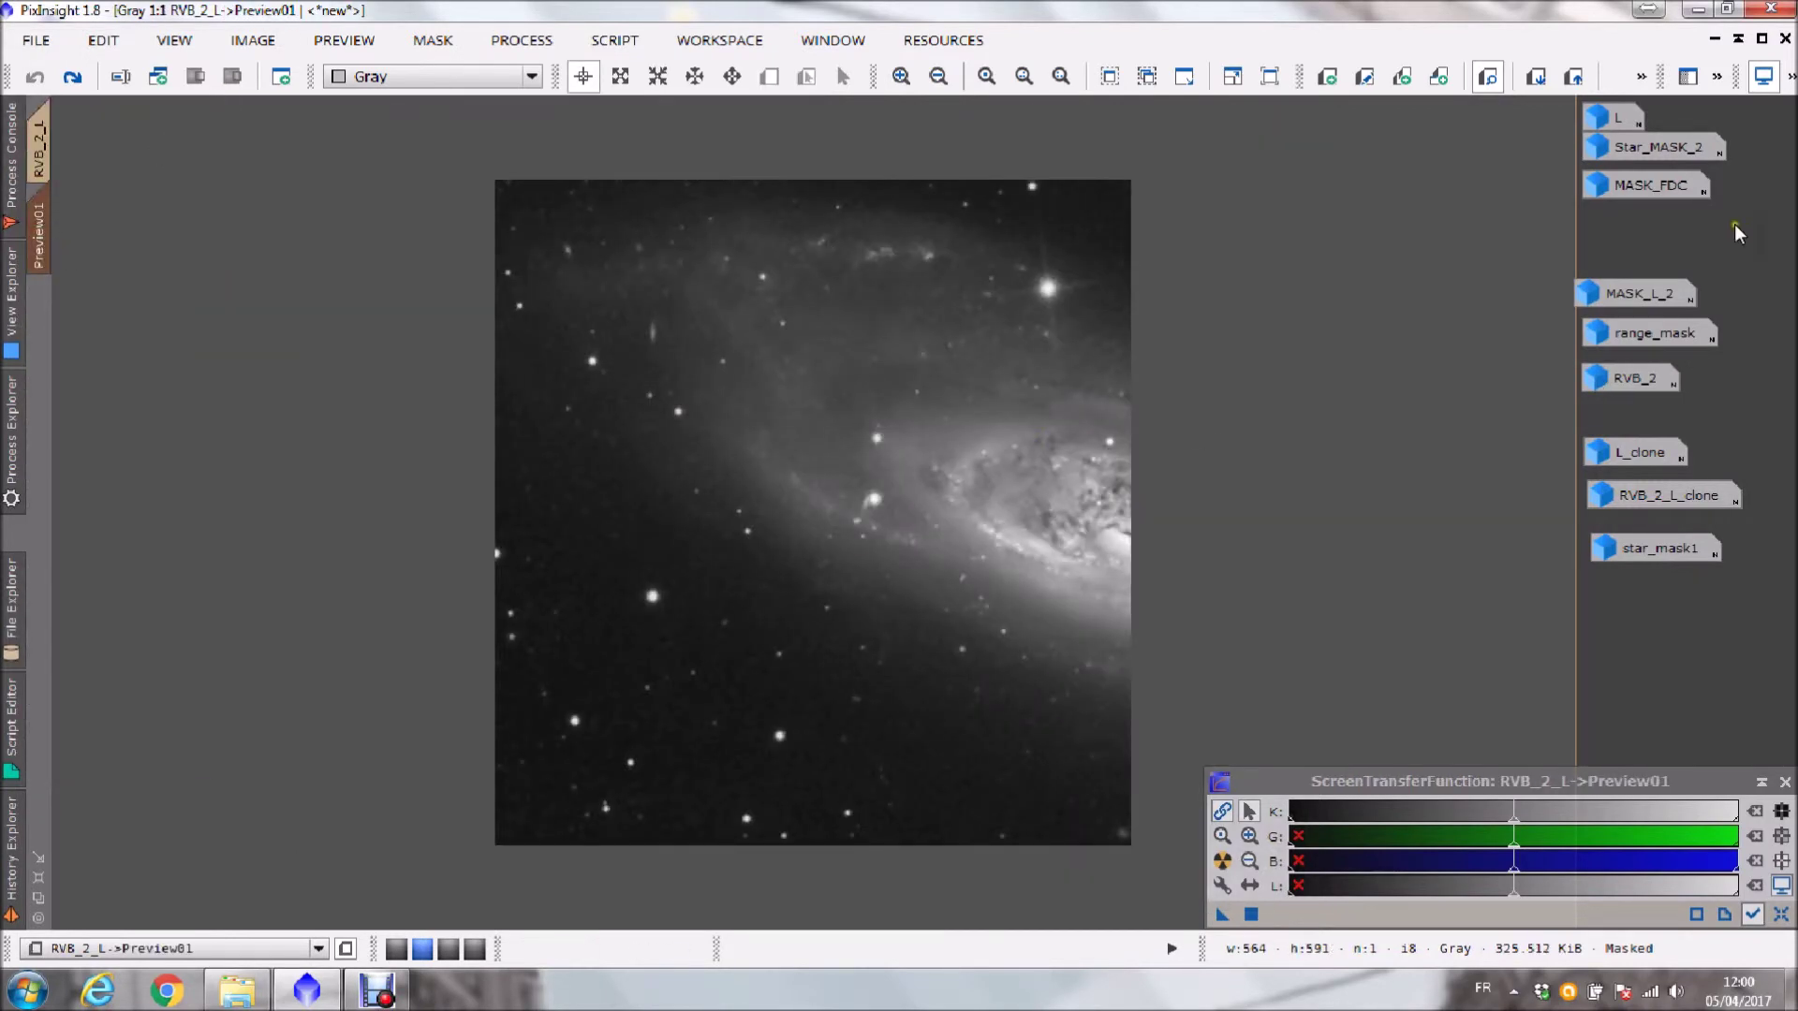
- Open the saved ACDNR process alongside the maximised RVB_2_L preview
left_click(1760, 41)
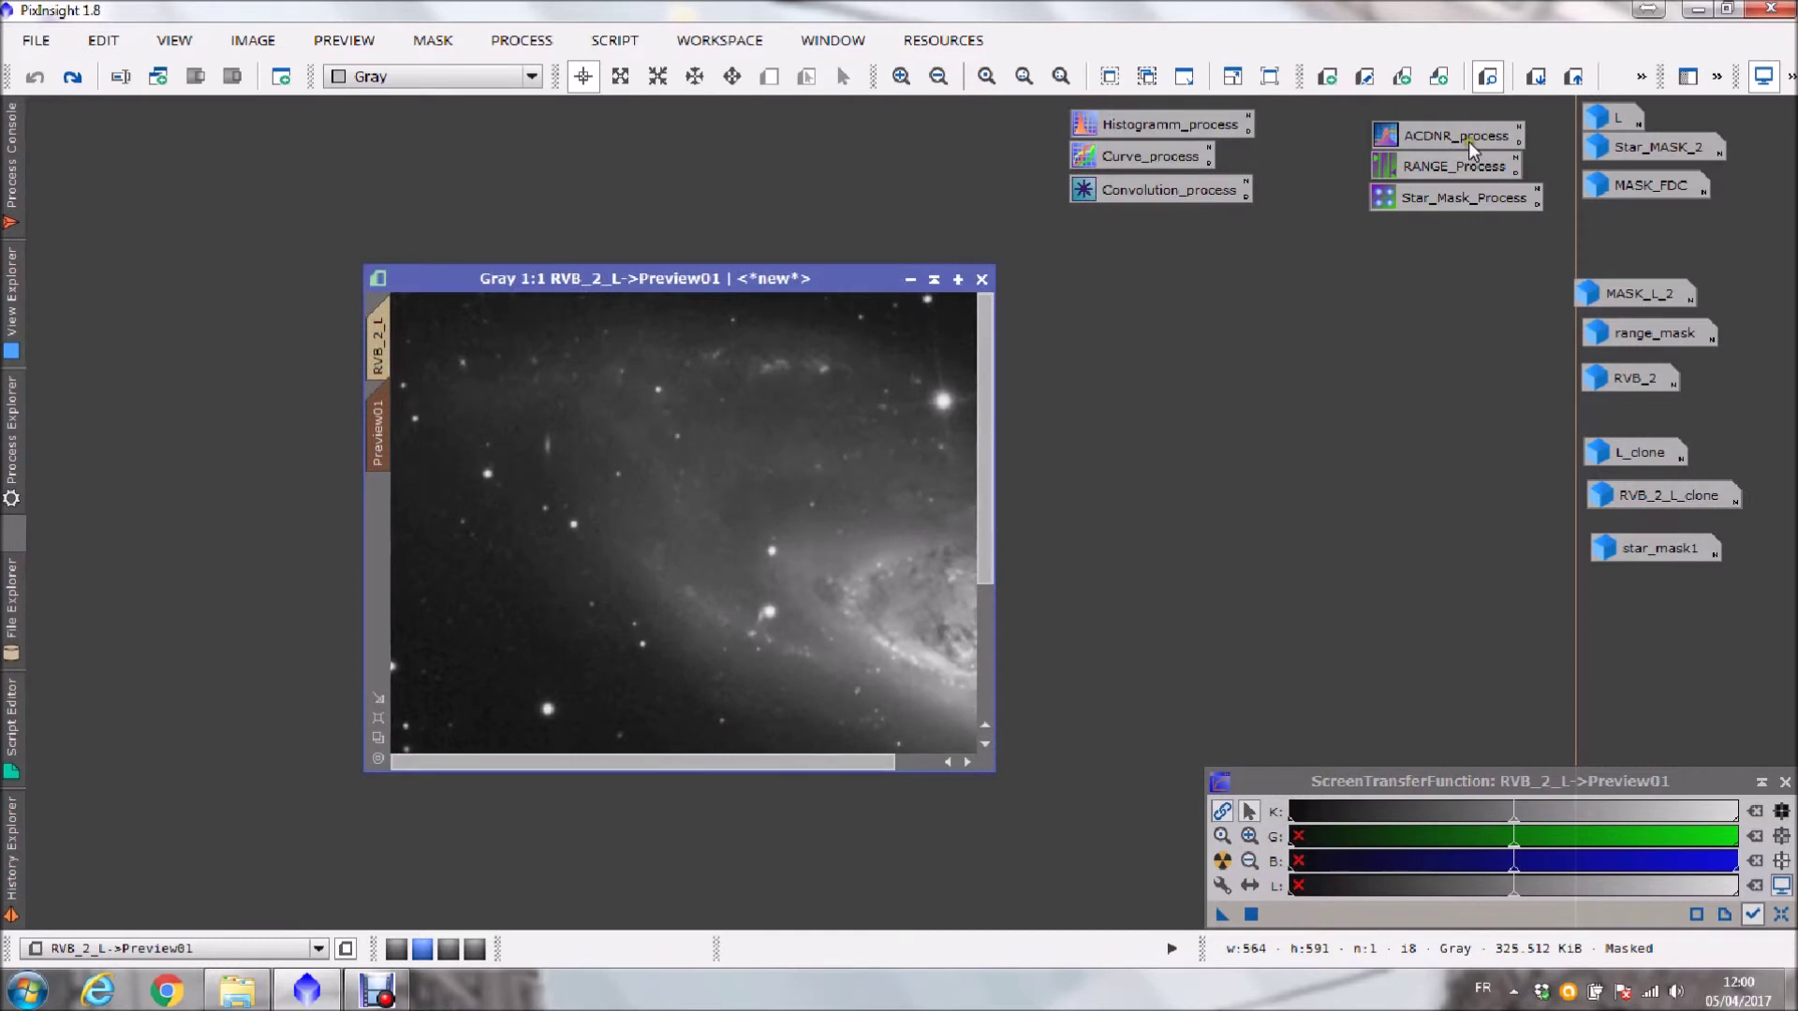
double_click(1468, 139)
double_click(765, 286)
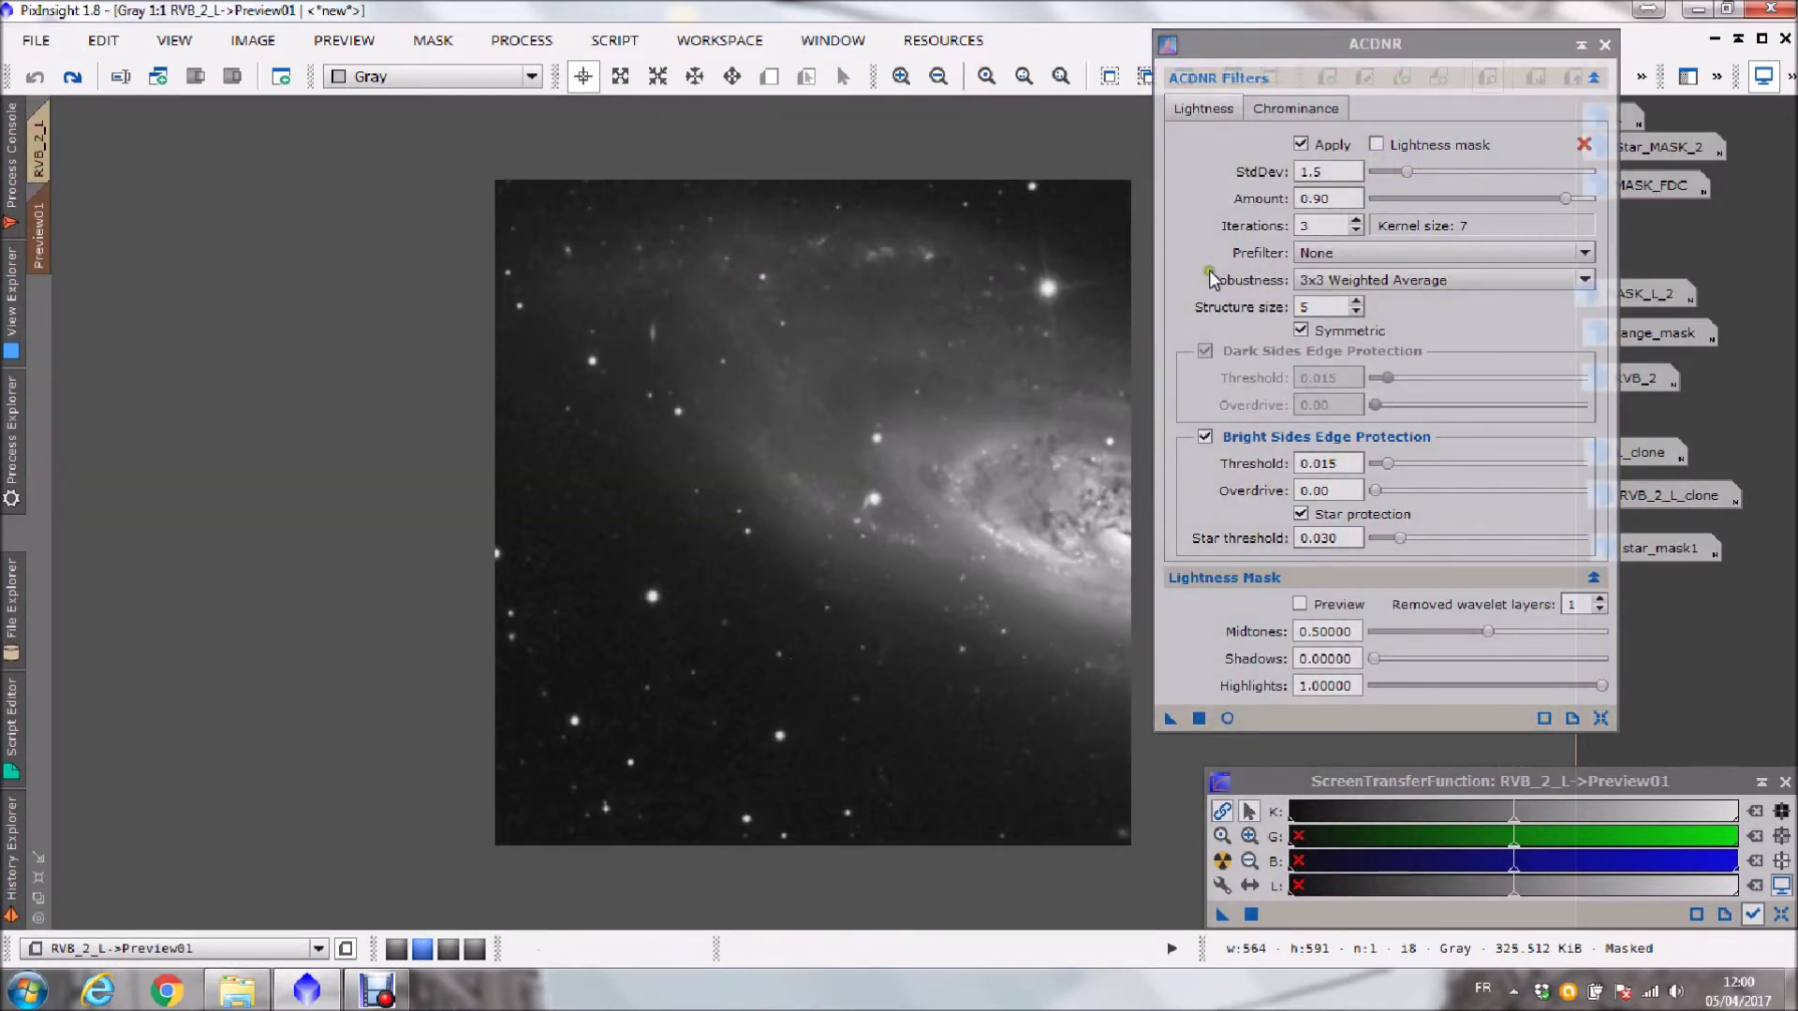
- Set the ACDNR lightness StdDev to 4.3, check it in the real-time preview, apply it to Preview01, and close ACDNR
left_click(1322, 108)
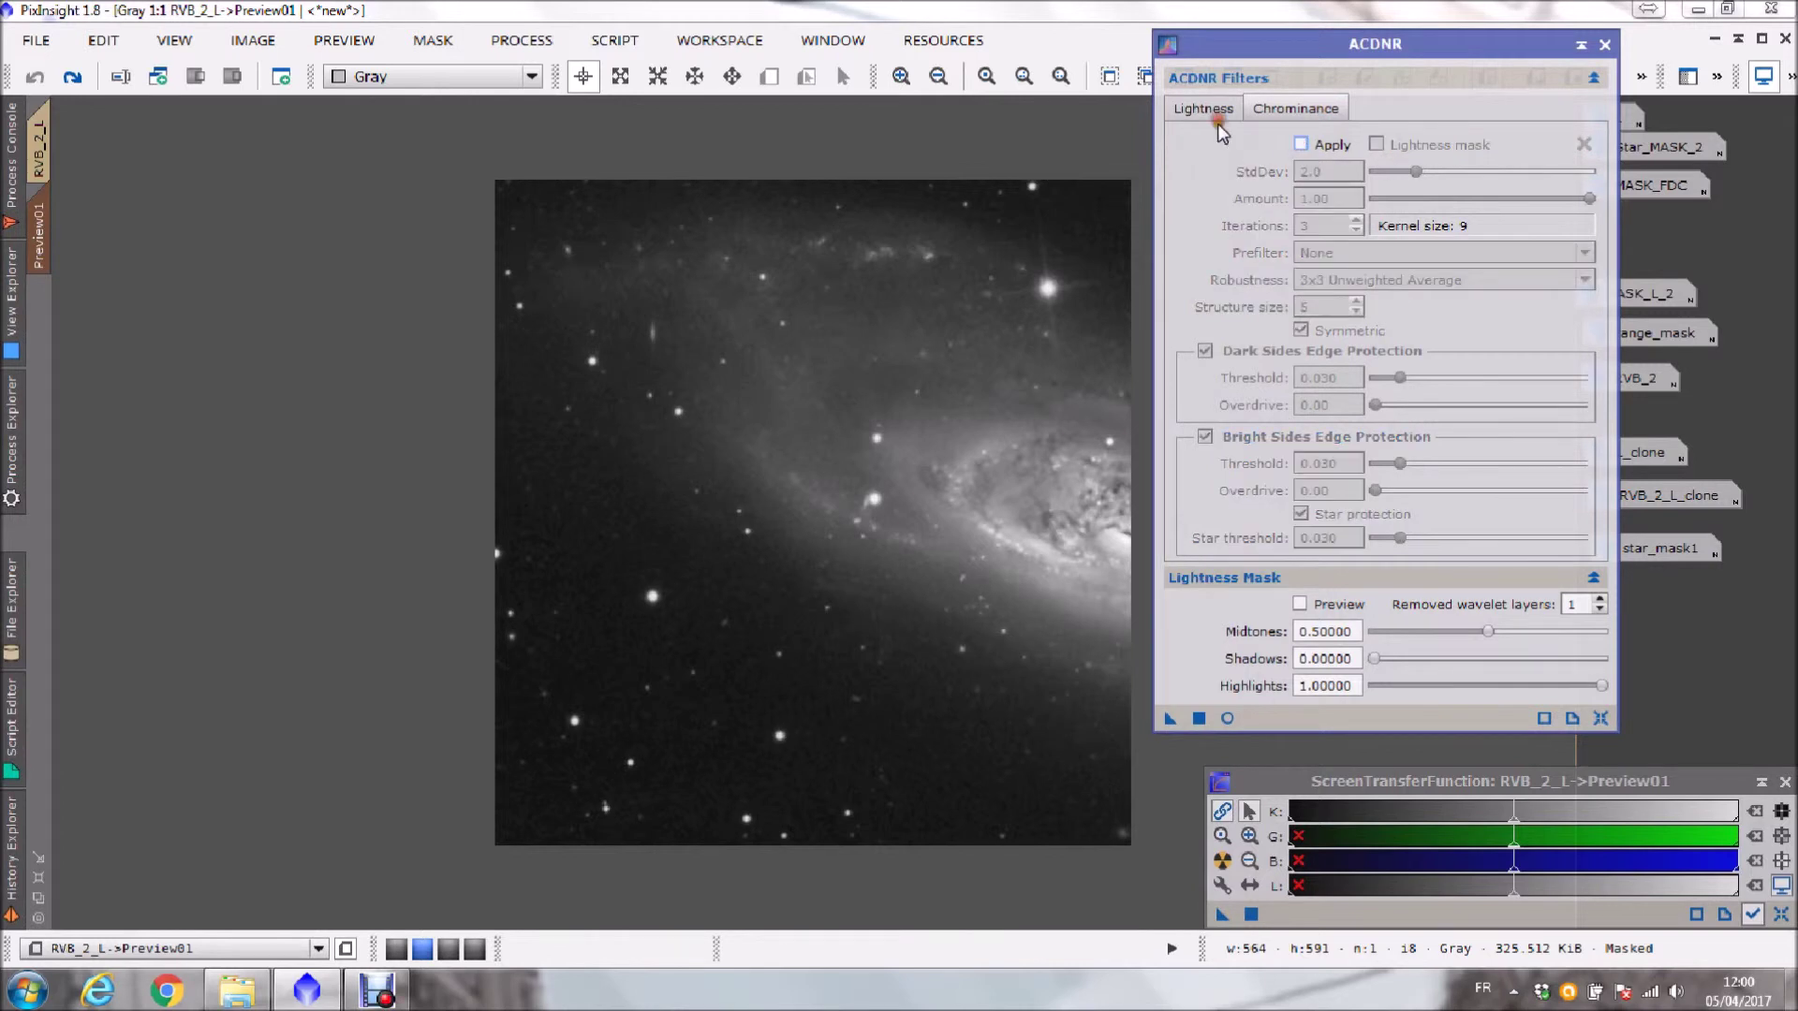
left_click(1212, 109)
left_click_drag(1406, 172, 1465, 176)
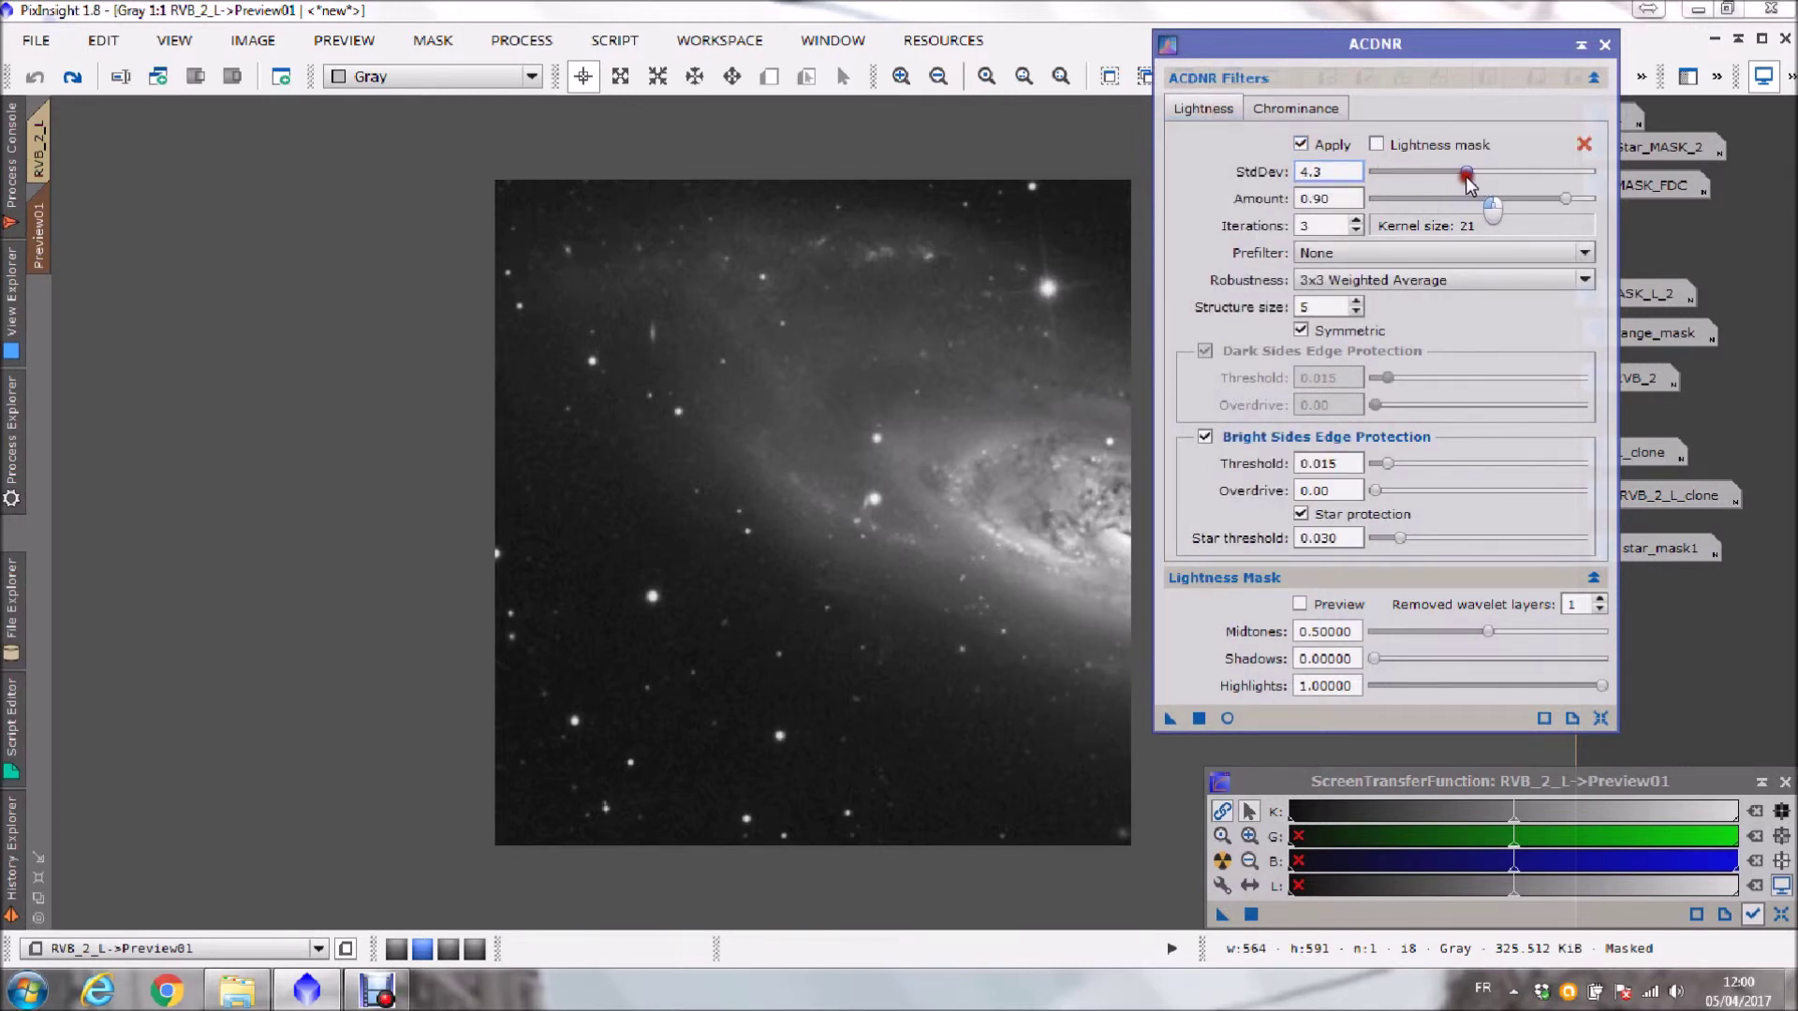
left_click(1227, 718)
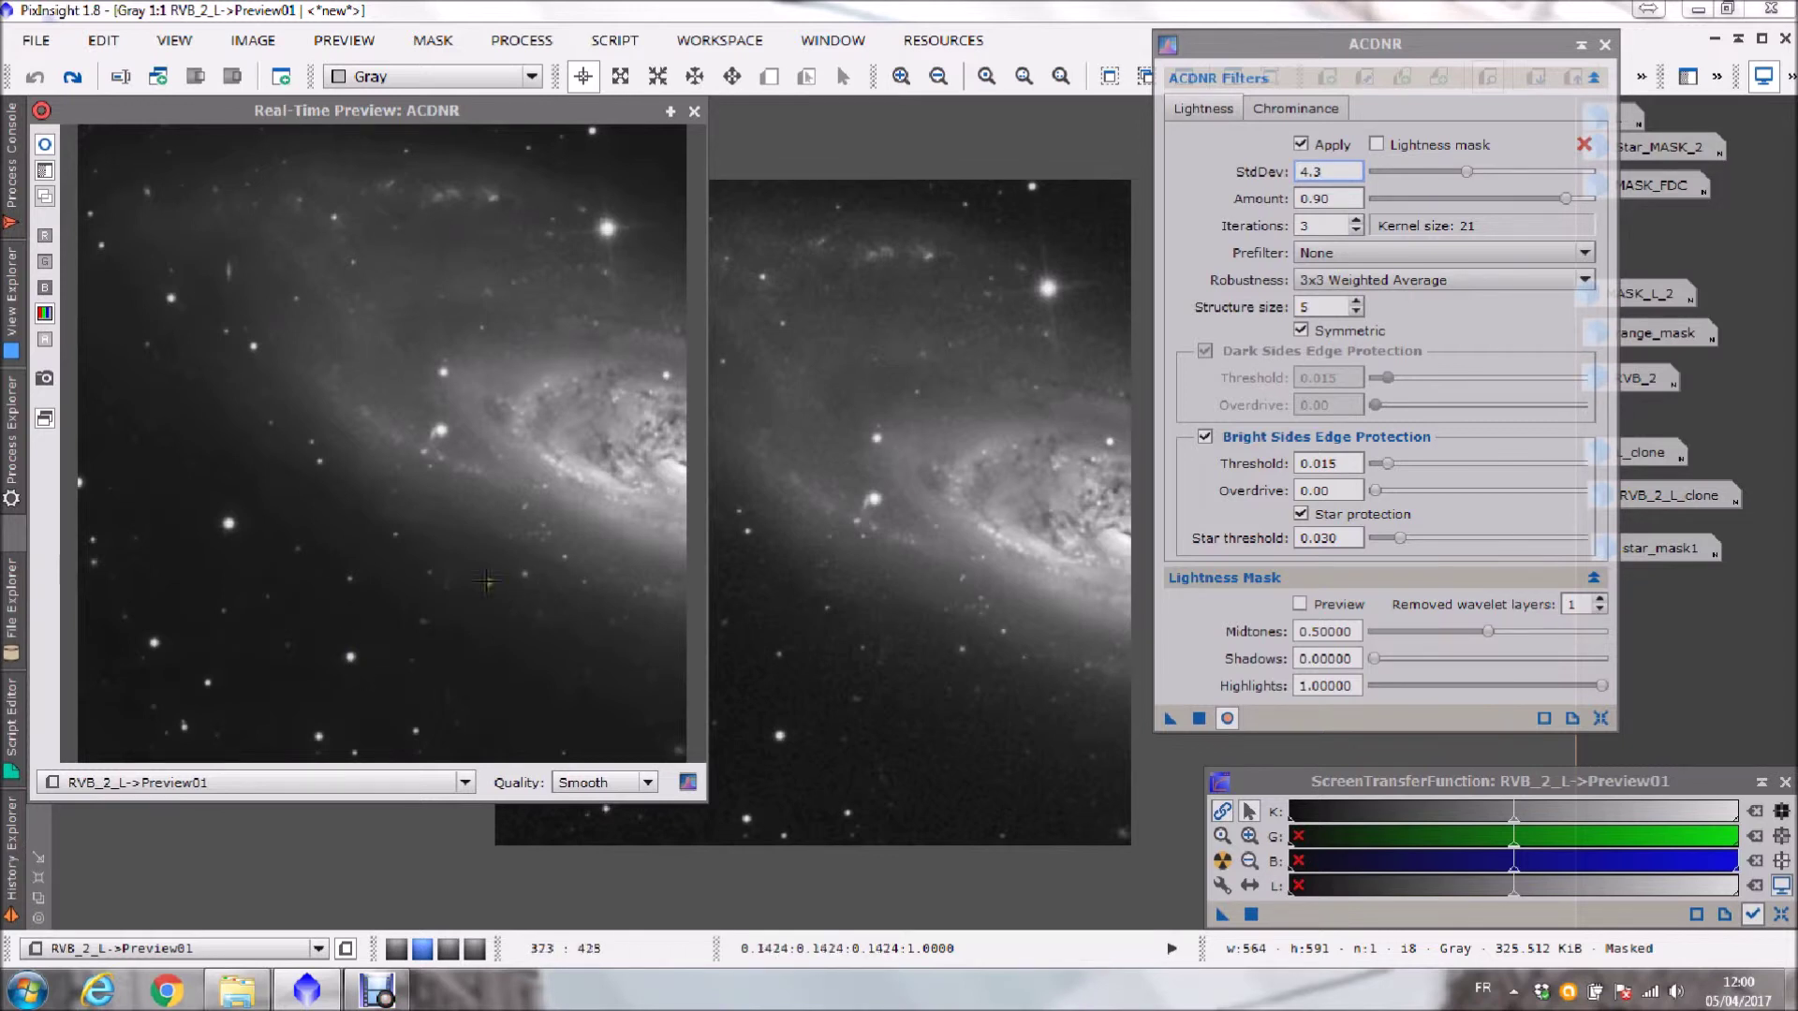
left_click(694, 113)
left_click(1231, 718)
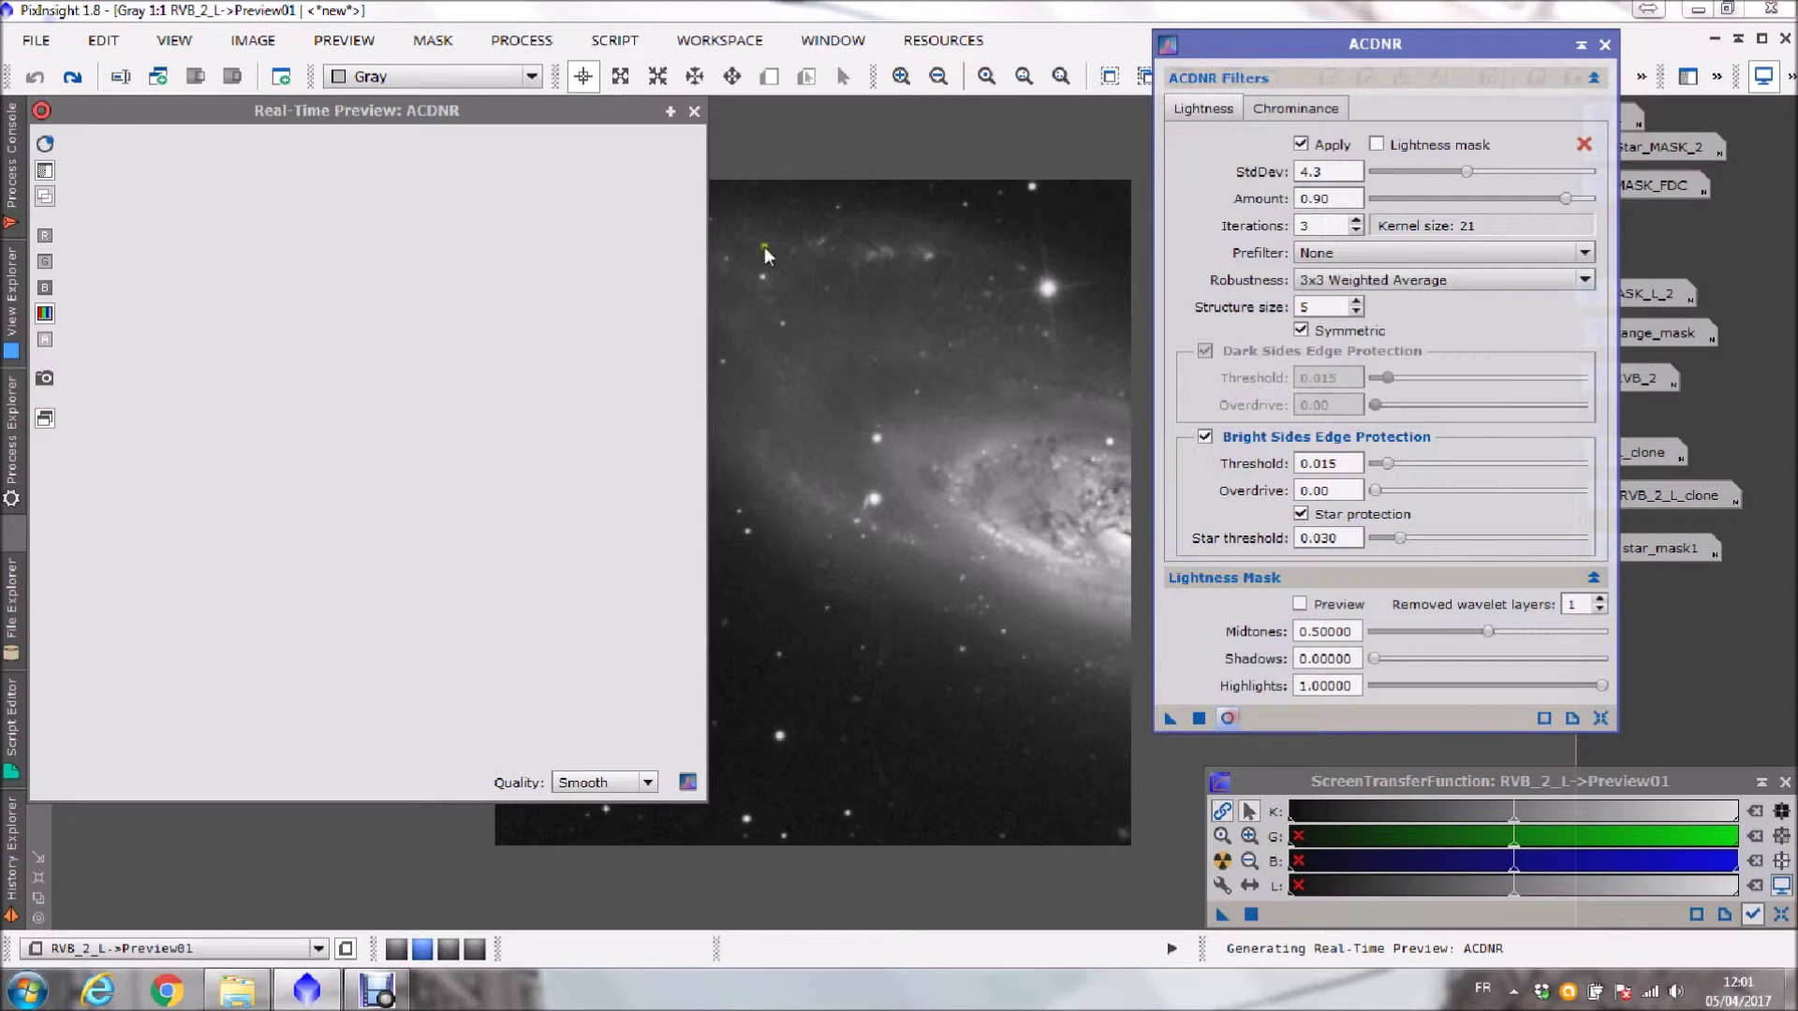
left_click(1228, 718)
left_click_drag(1169, 718, 966, 773)
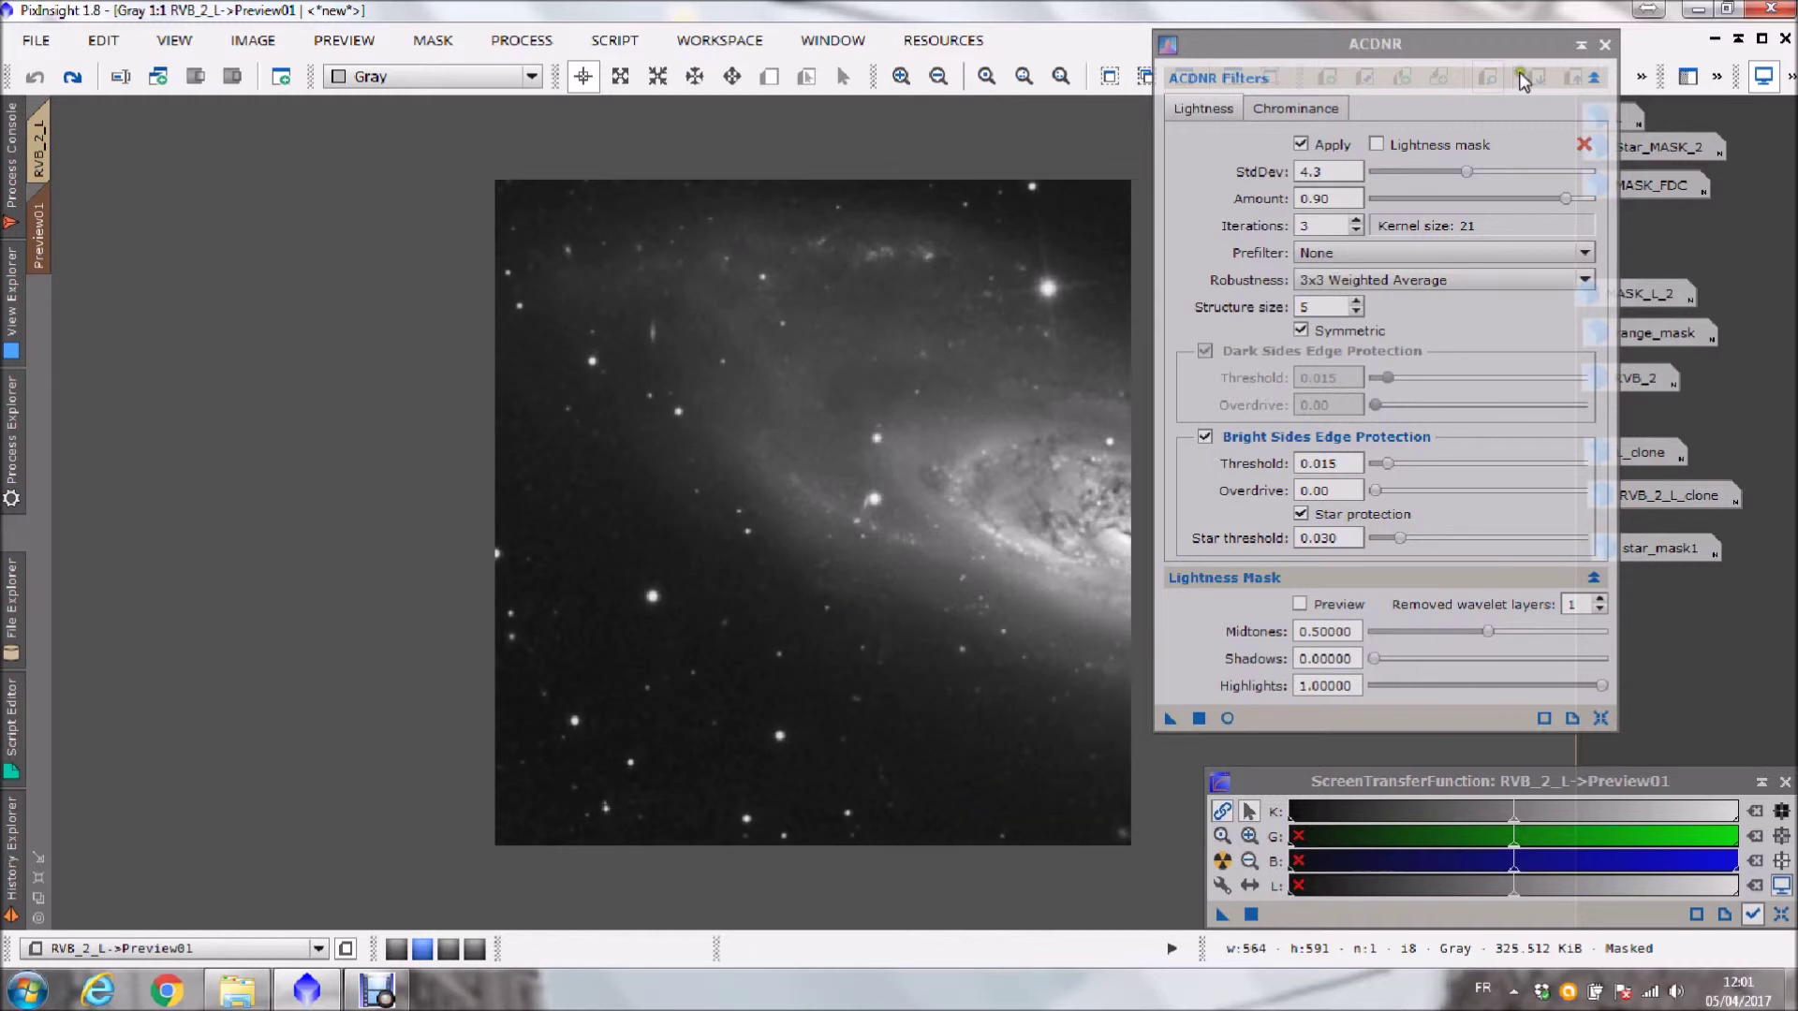
left_click(1607, 44)
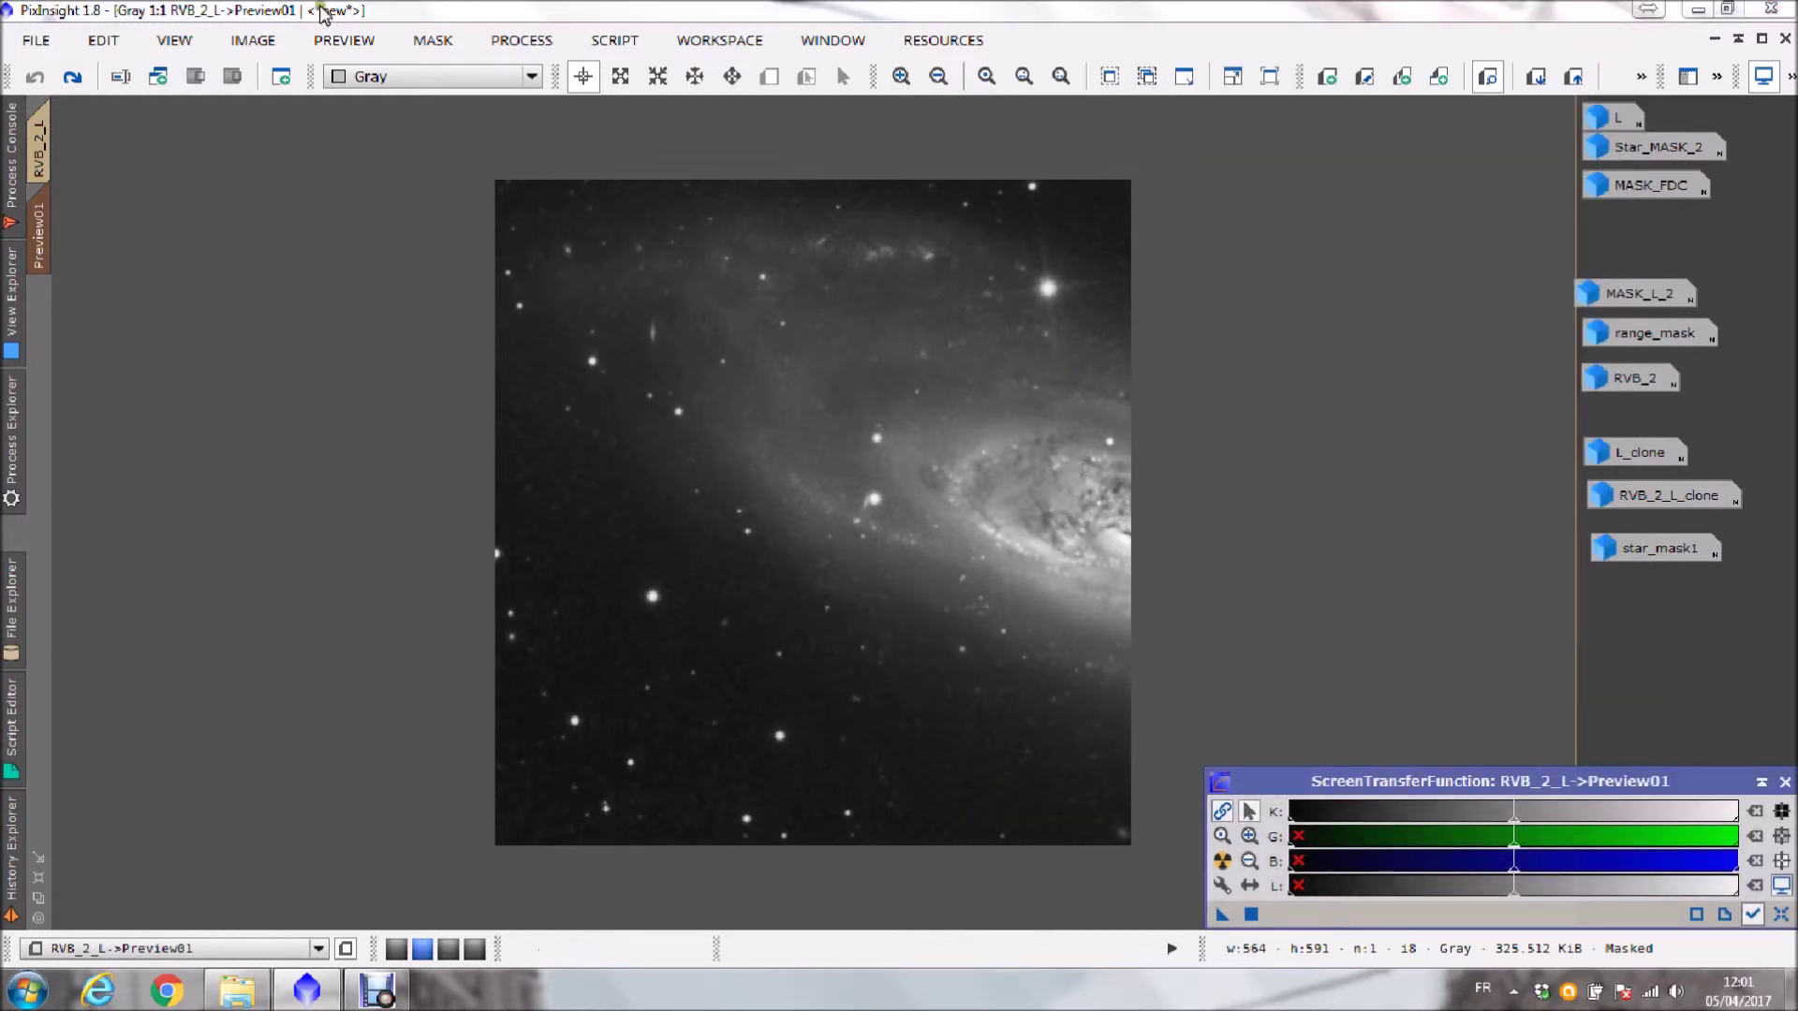
- Invert the mask on RVB_2_L, and reopen the saved ACDNR process alongside the maximised preview
left_click(408, 41)
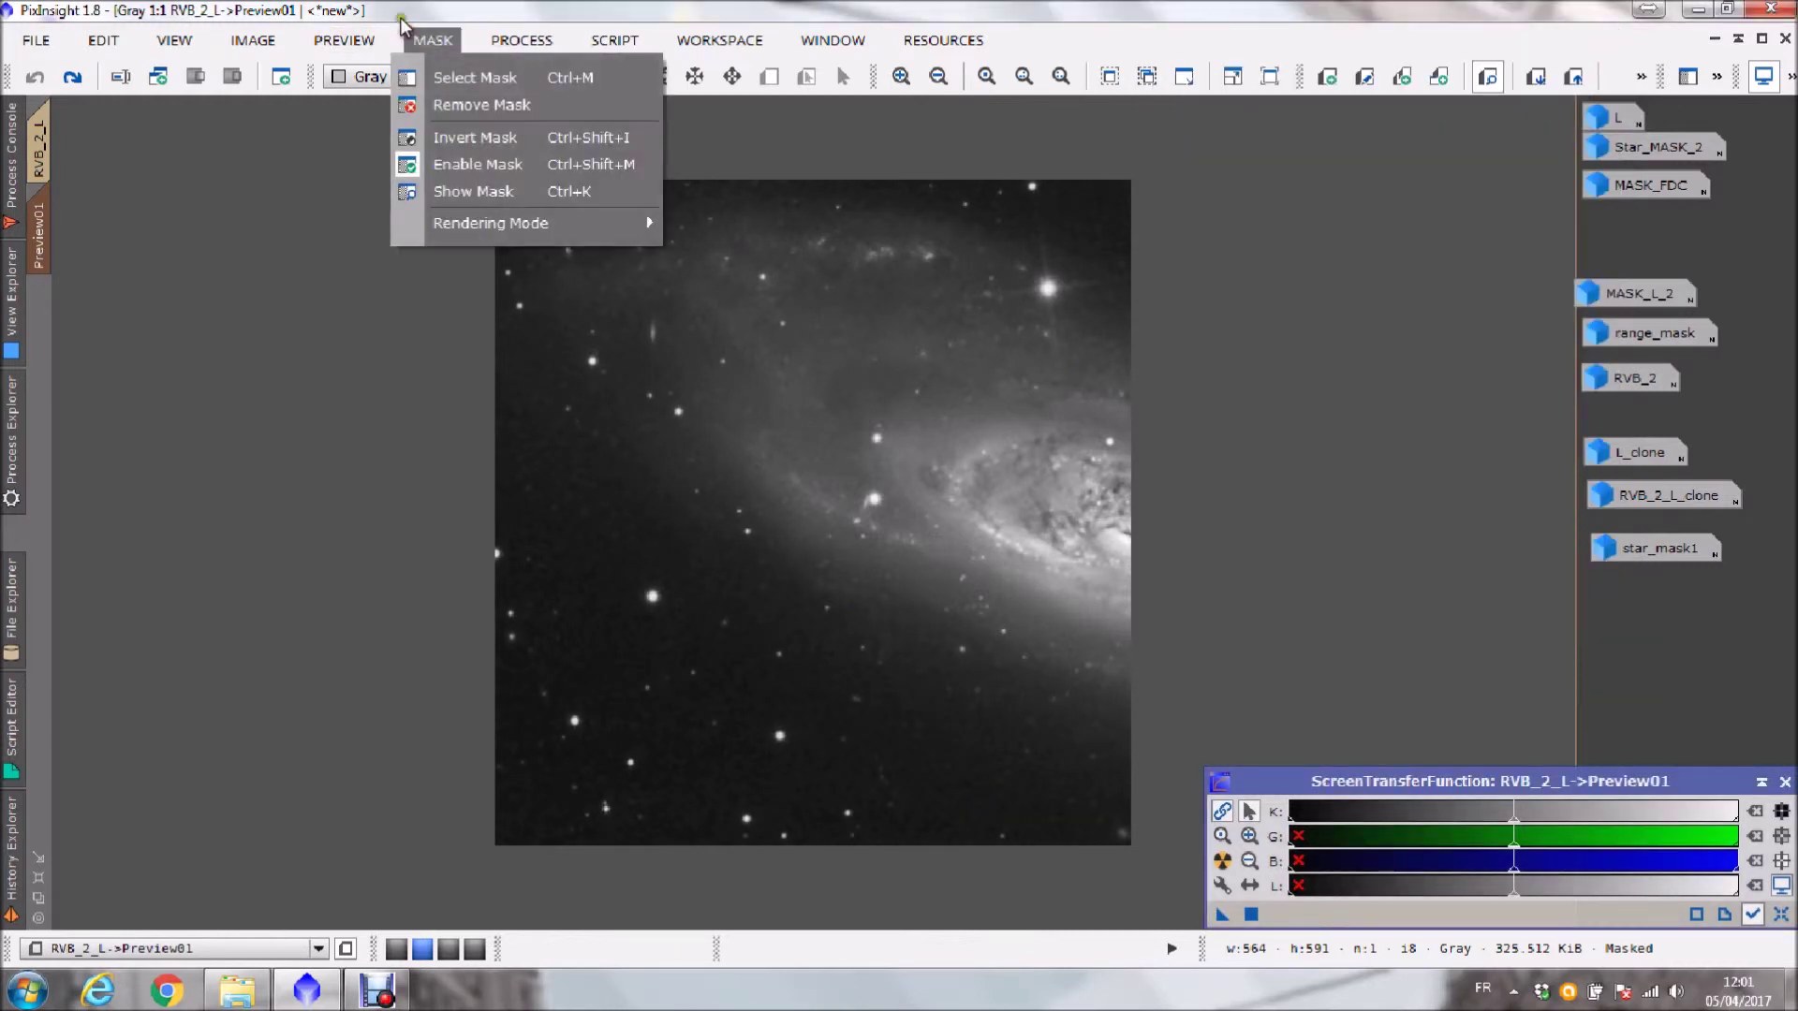
left_click(461, 139)
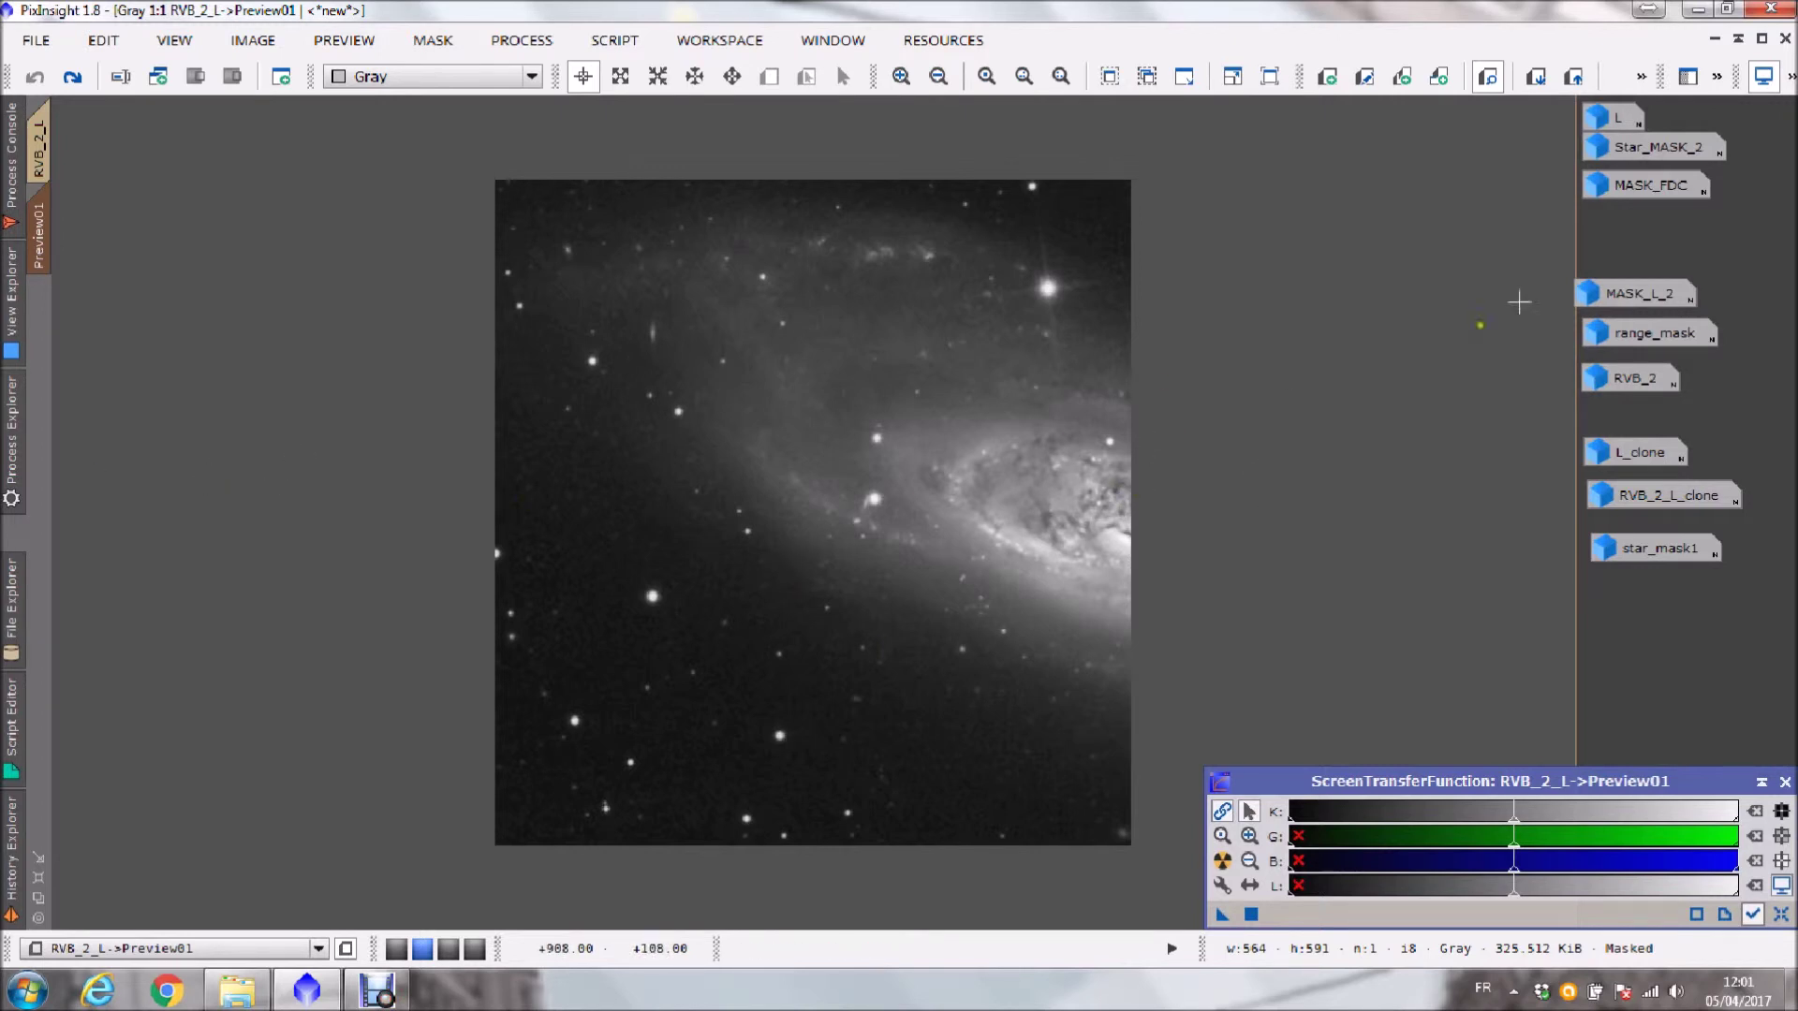
left_click(1761, 38)
double_click(1419, 128)
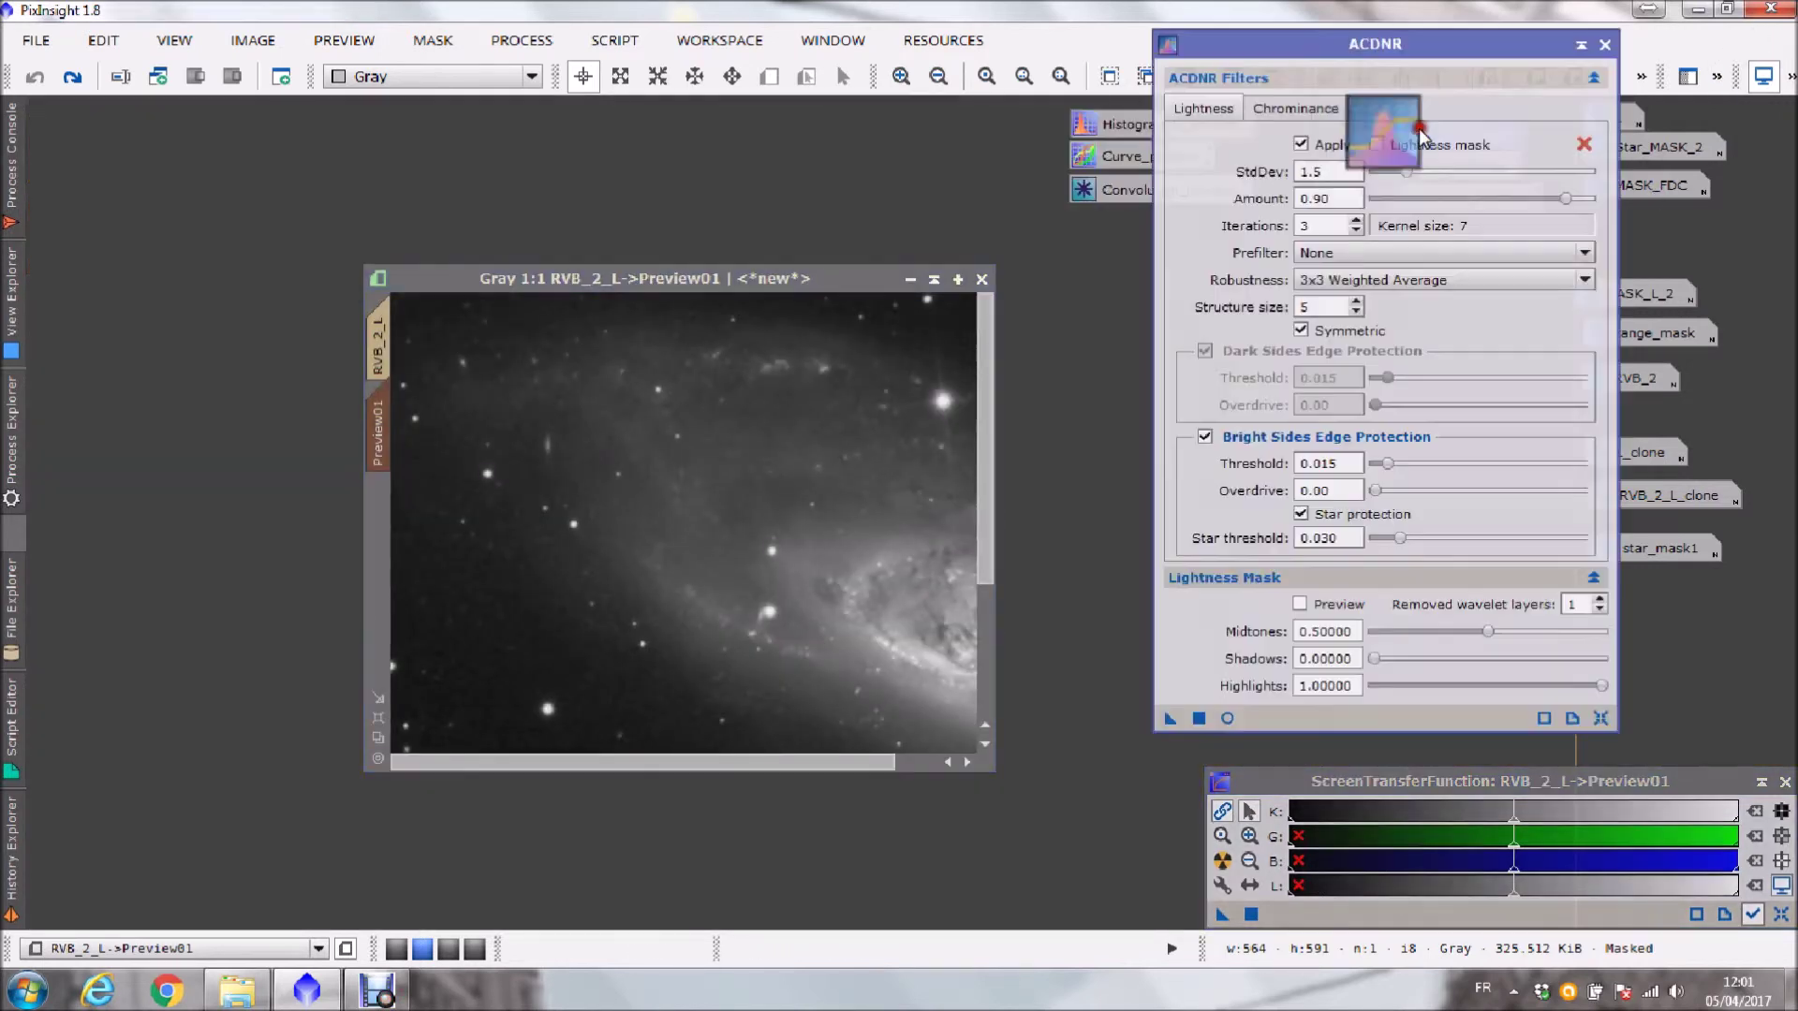
double_click(825, 278)
- Apply ACDNR to Preview01 with StdDev 1.5, and again with StdDev raised to 4.9
left_click_drag(1170, 719, 924, 673)
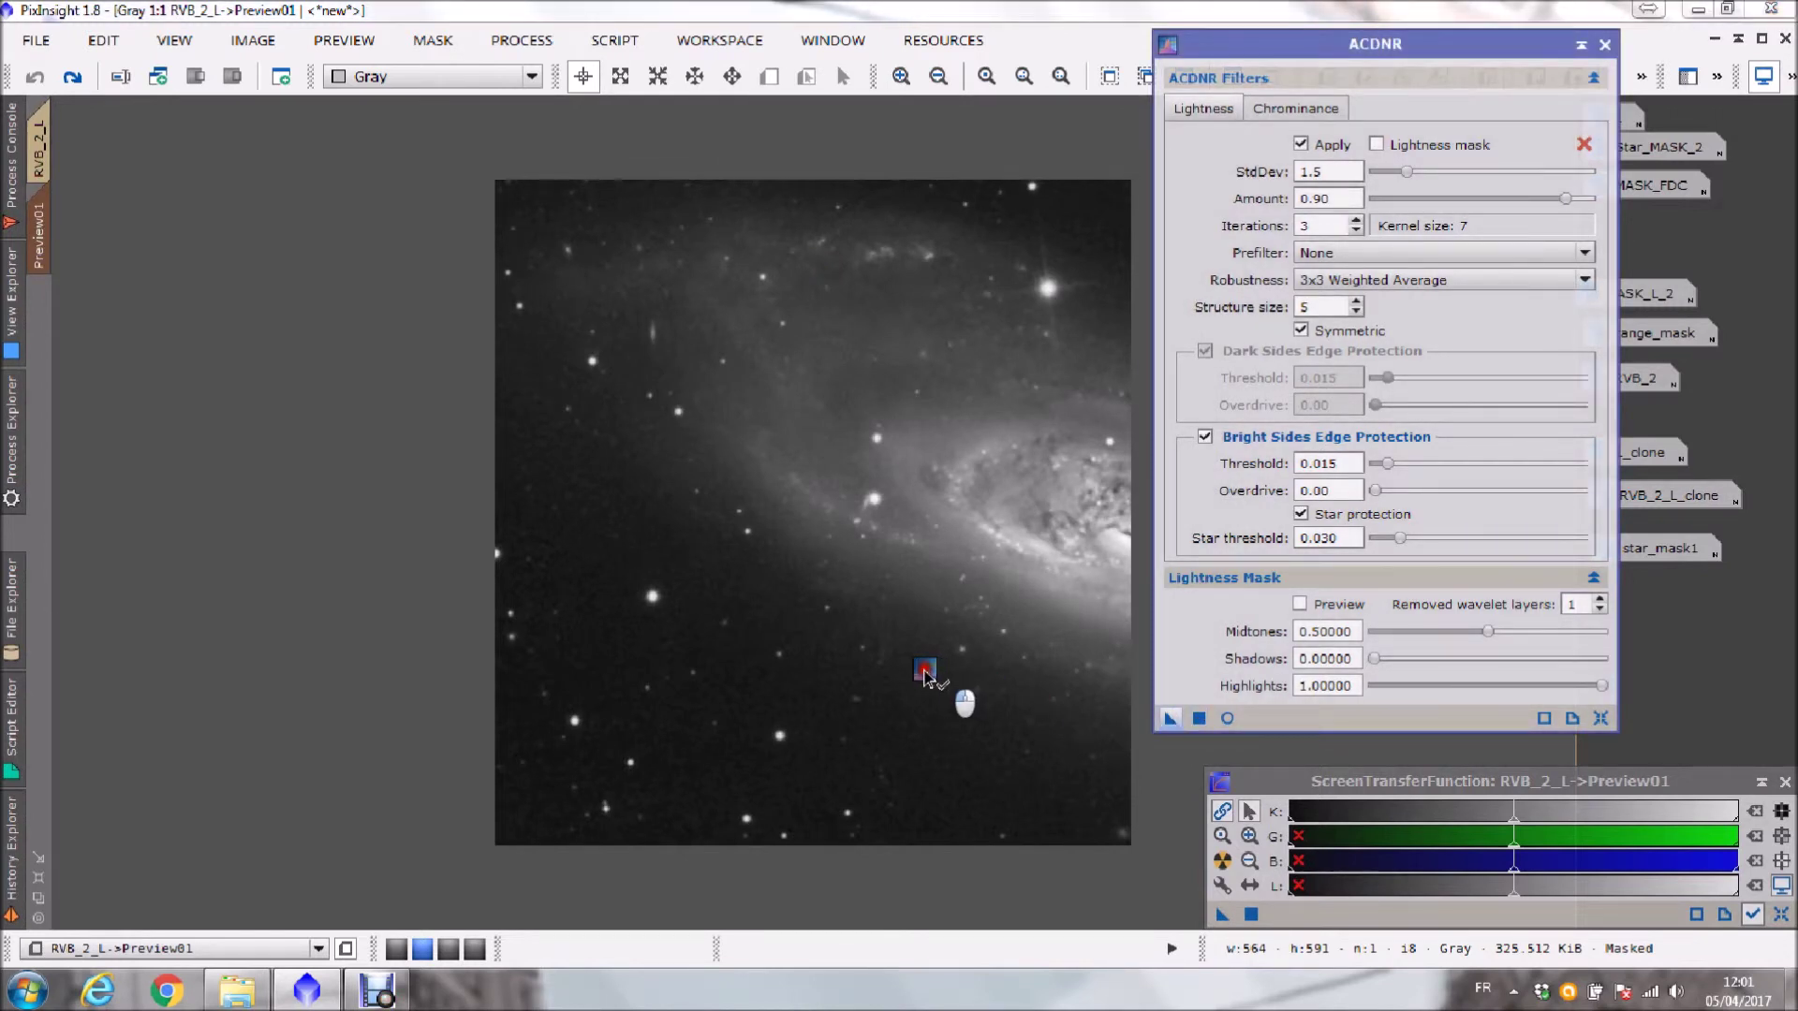
left_click_drag(924, 673, 924, 673)
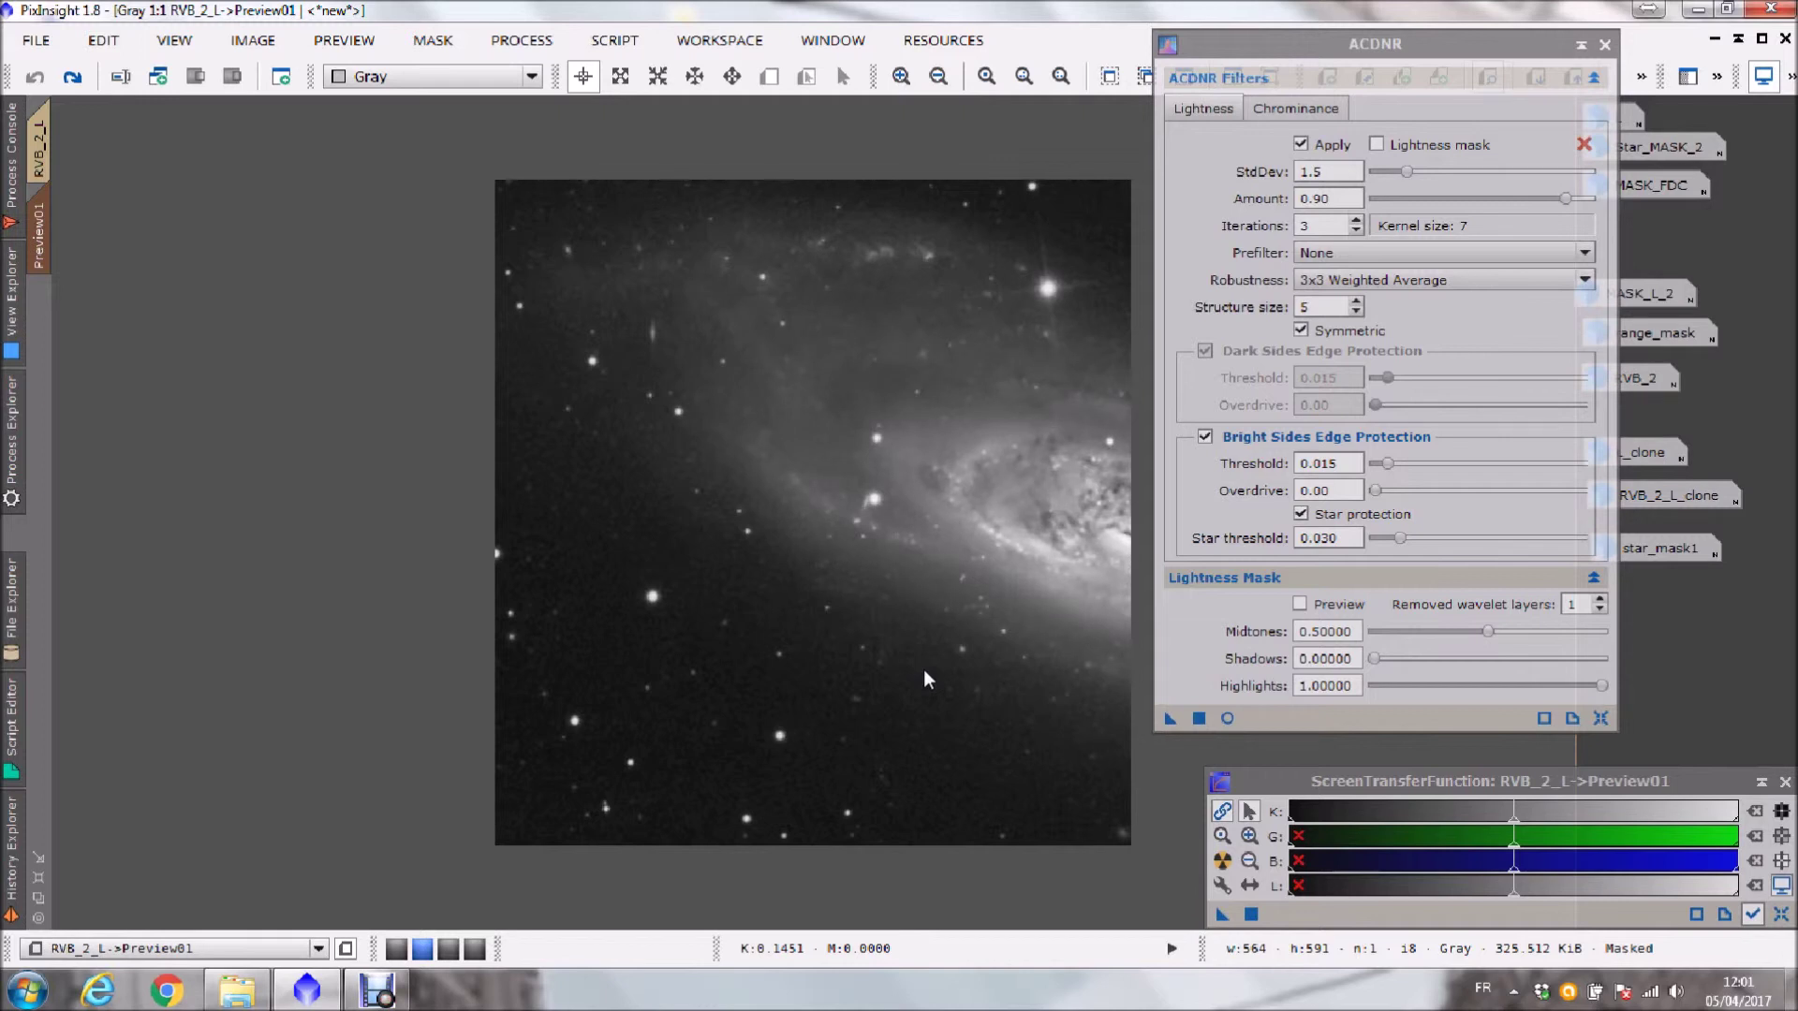
left_click_drag(1410, 172, 1479, 175)
left_click_drag(1021, 704, 1023, 707)
- Show the mask overlay on the preview, and invert the mask so that it protects the galaxy and stars
left_click(446, 39)
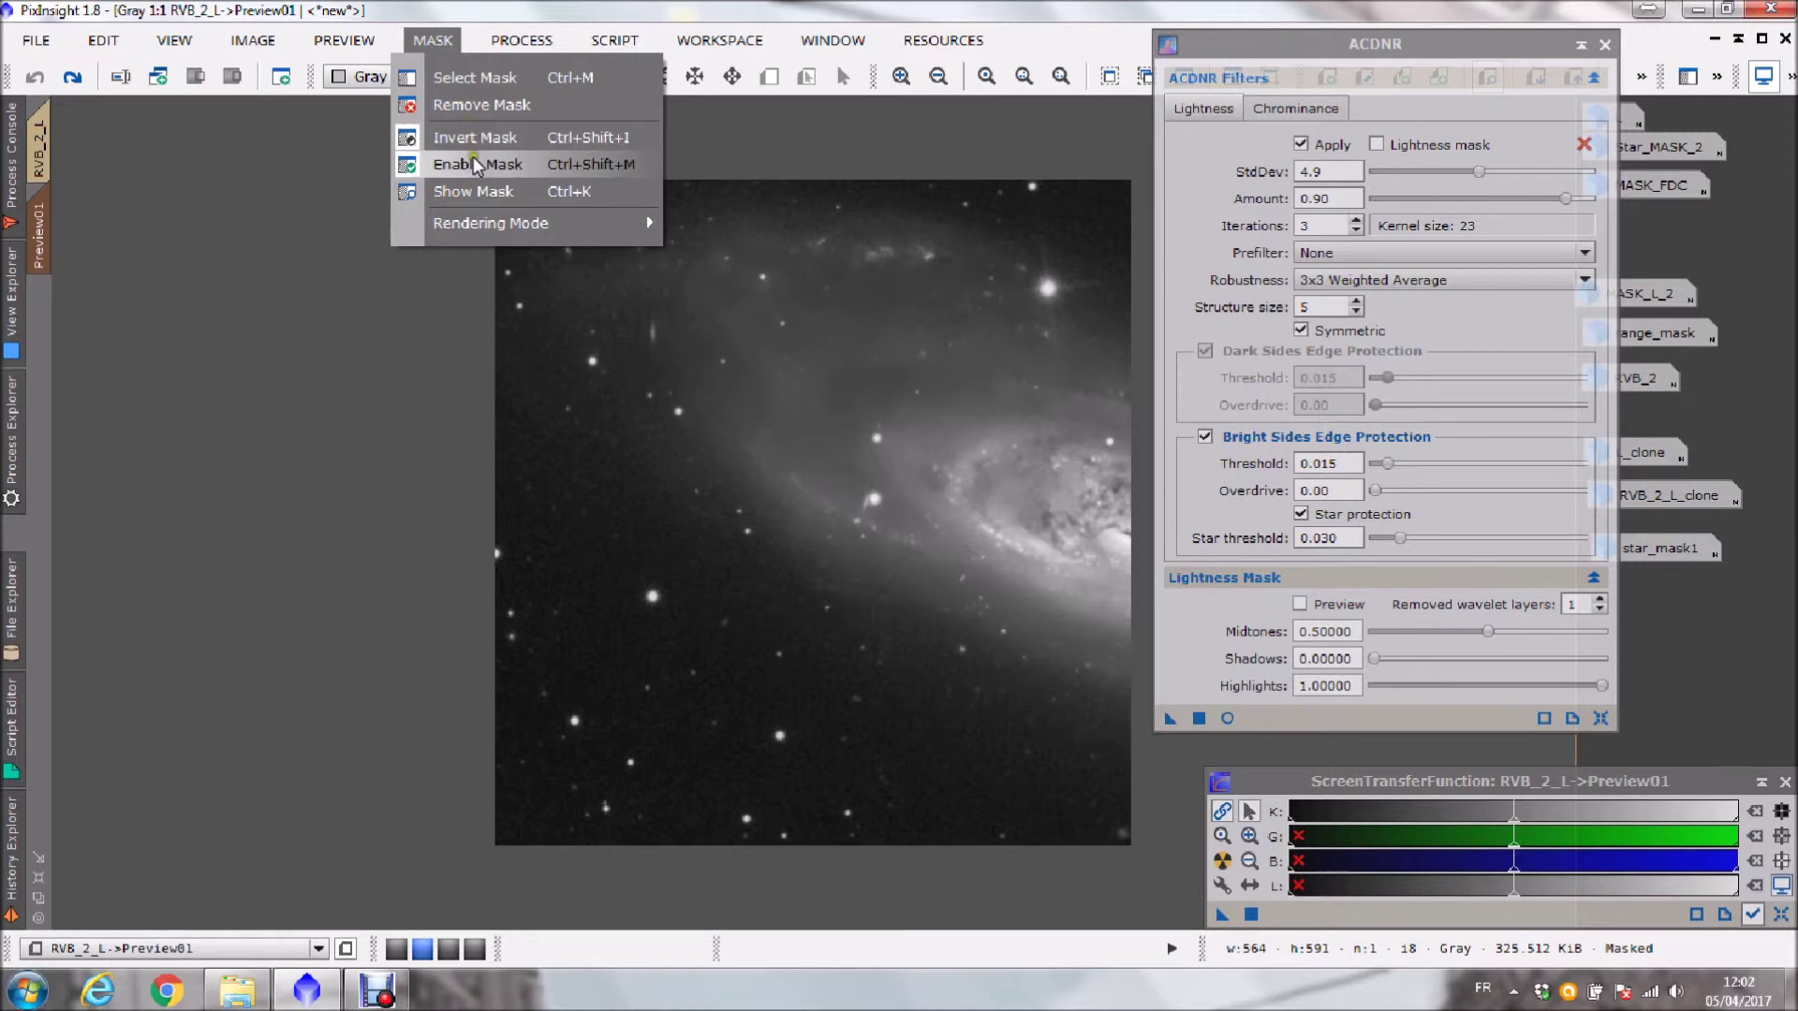
left_click(479, 190)
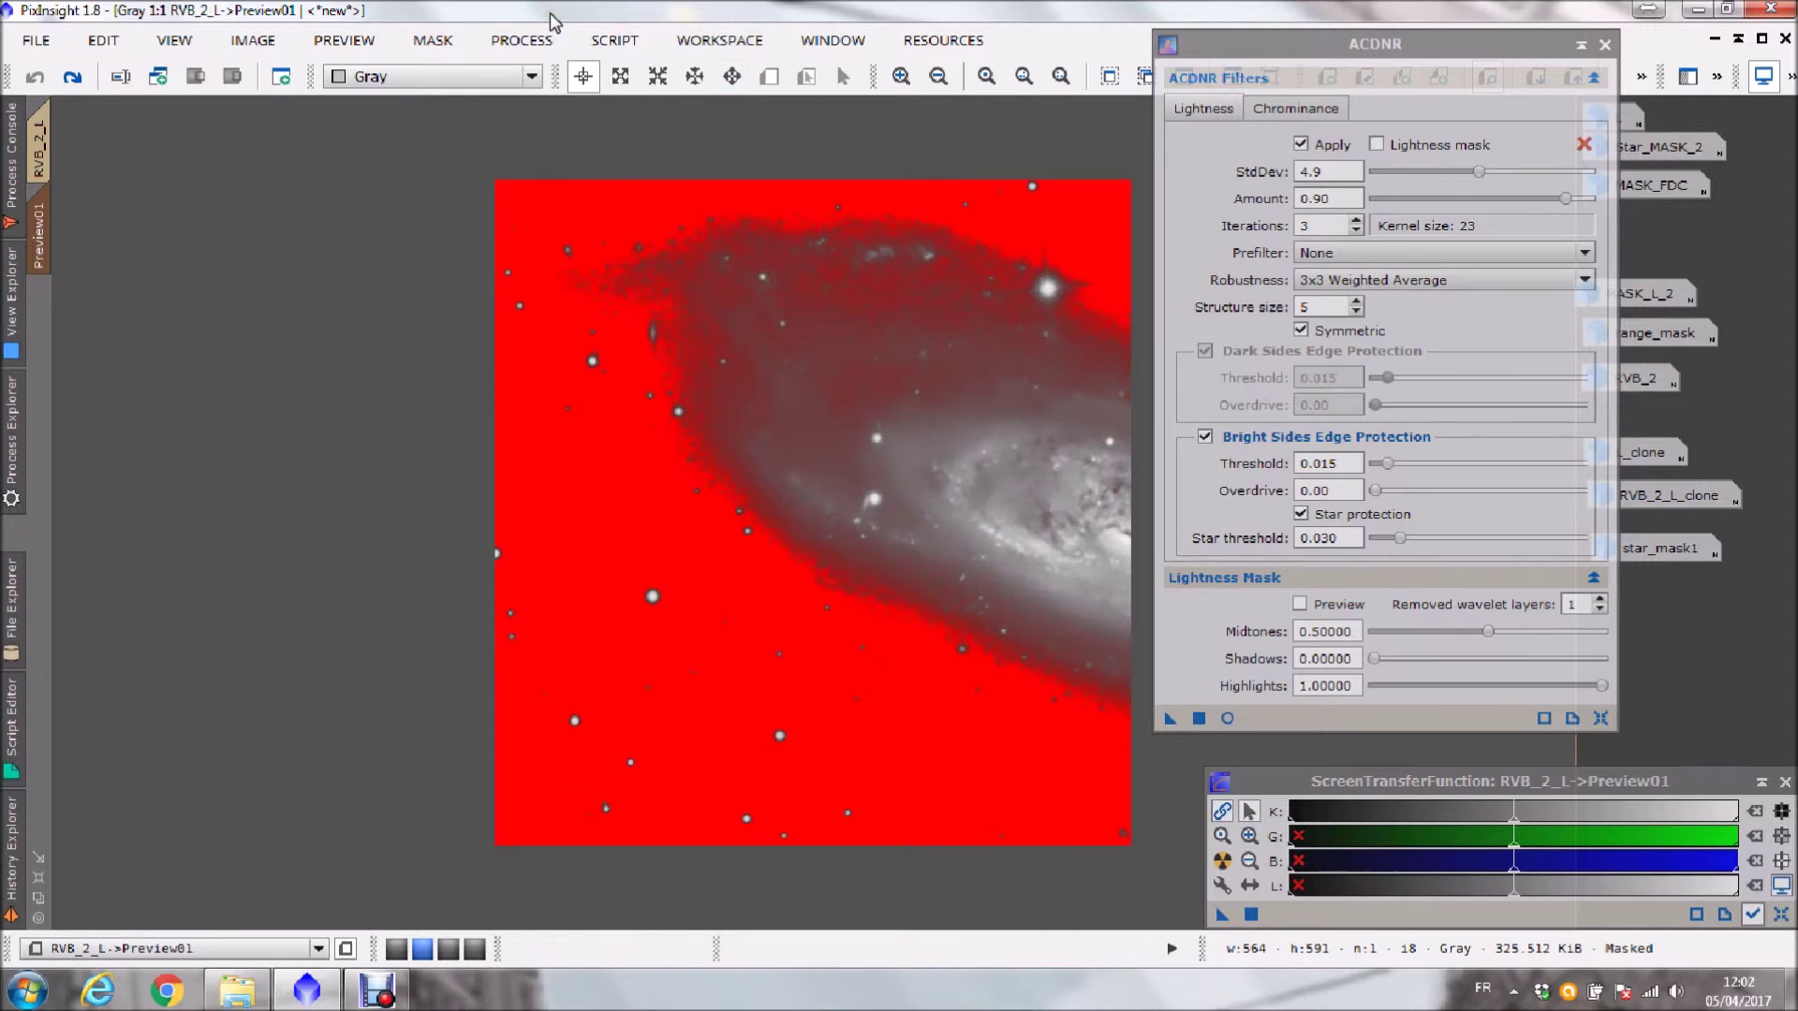
left_click(433, 41)
left_click(450, 139)
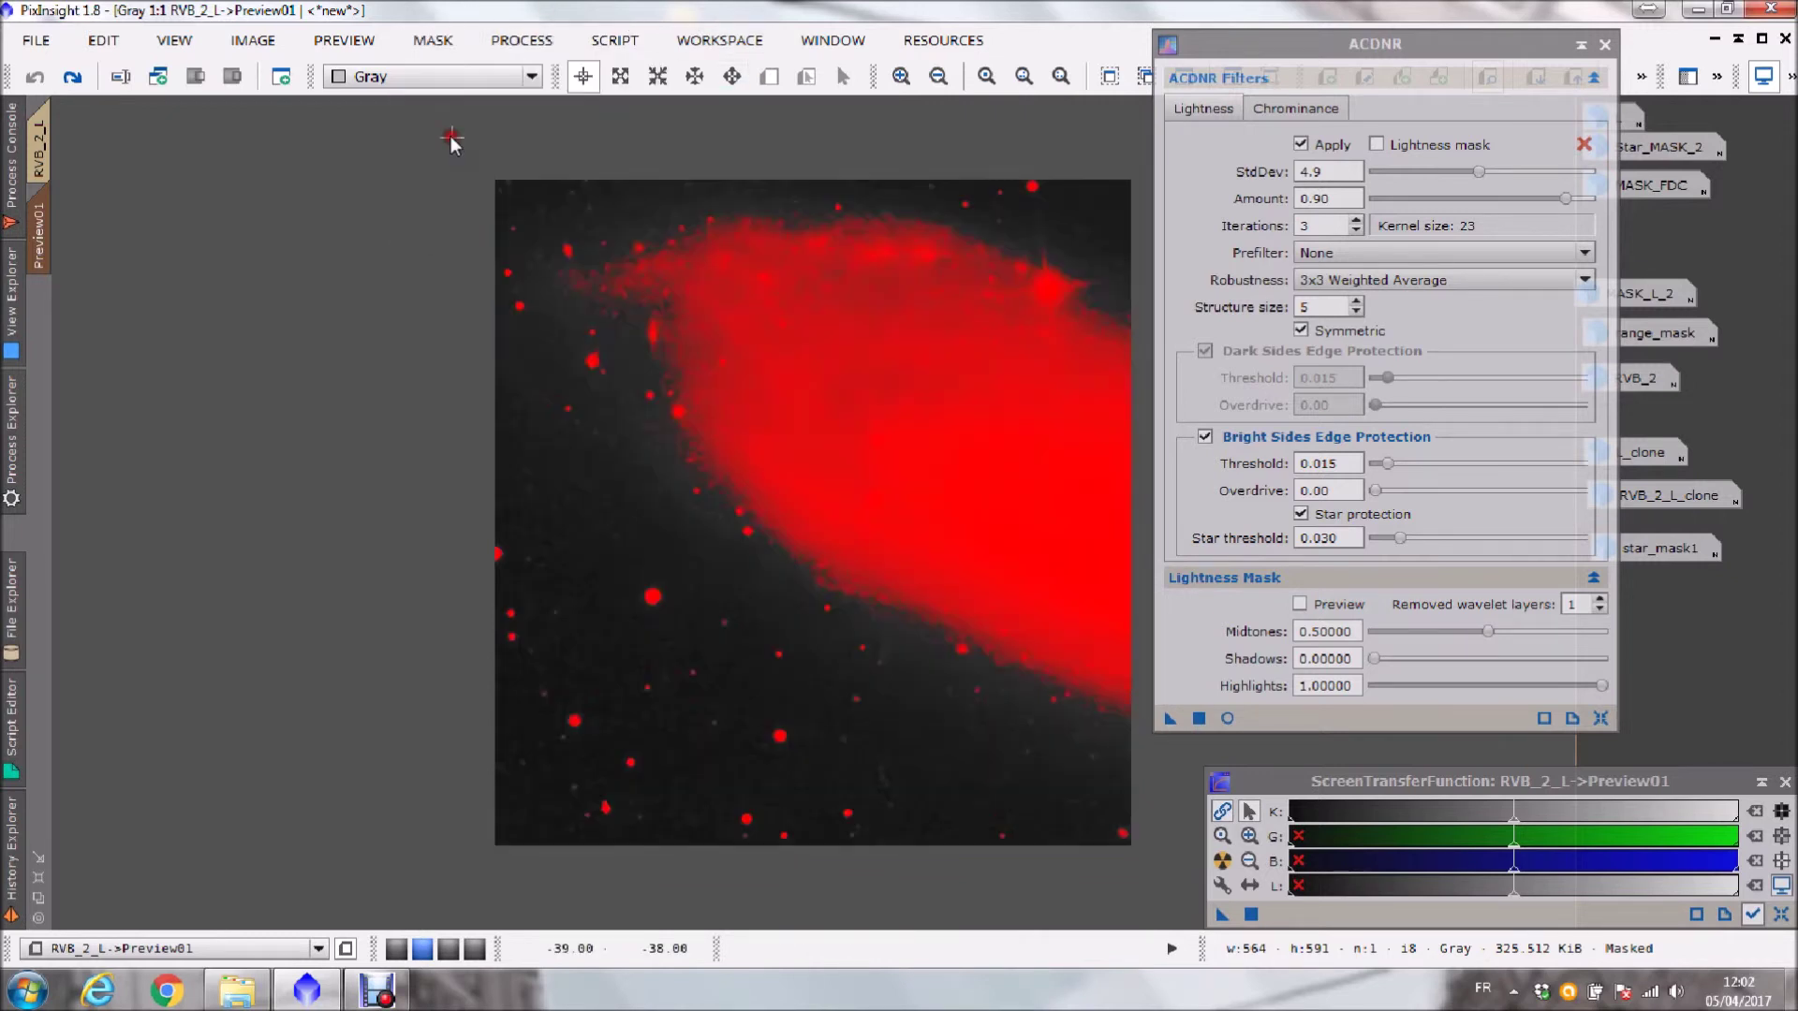
- Remove the mask from RVB_2_L, apply ACDNR to the unmasked Preview01, and close ACDNR
left_click(432, 40)
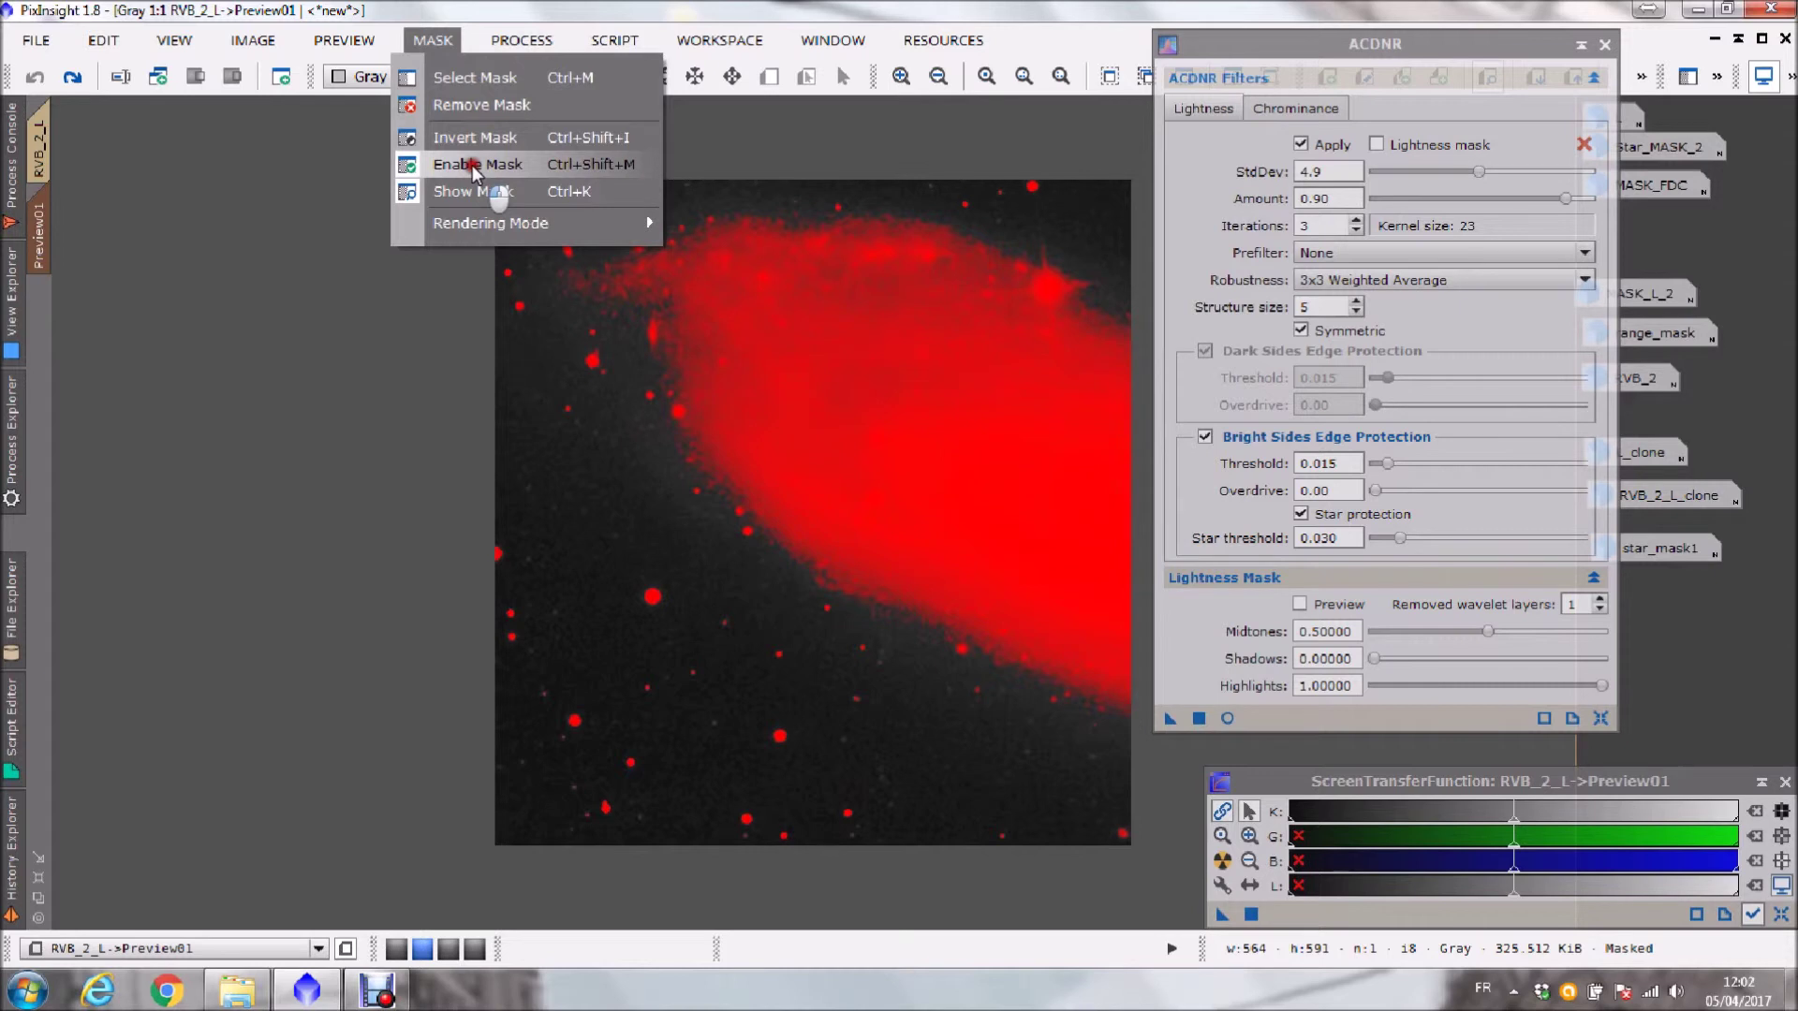
left_click(480, 105)
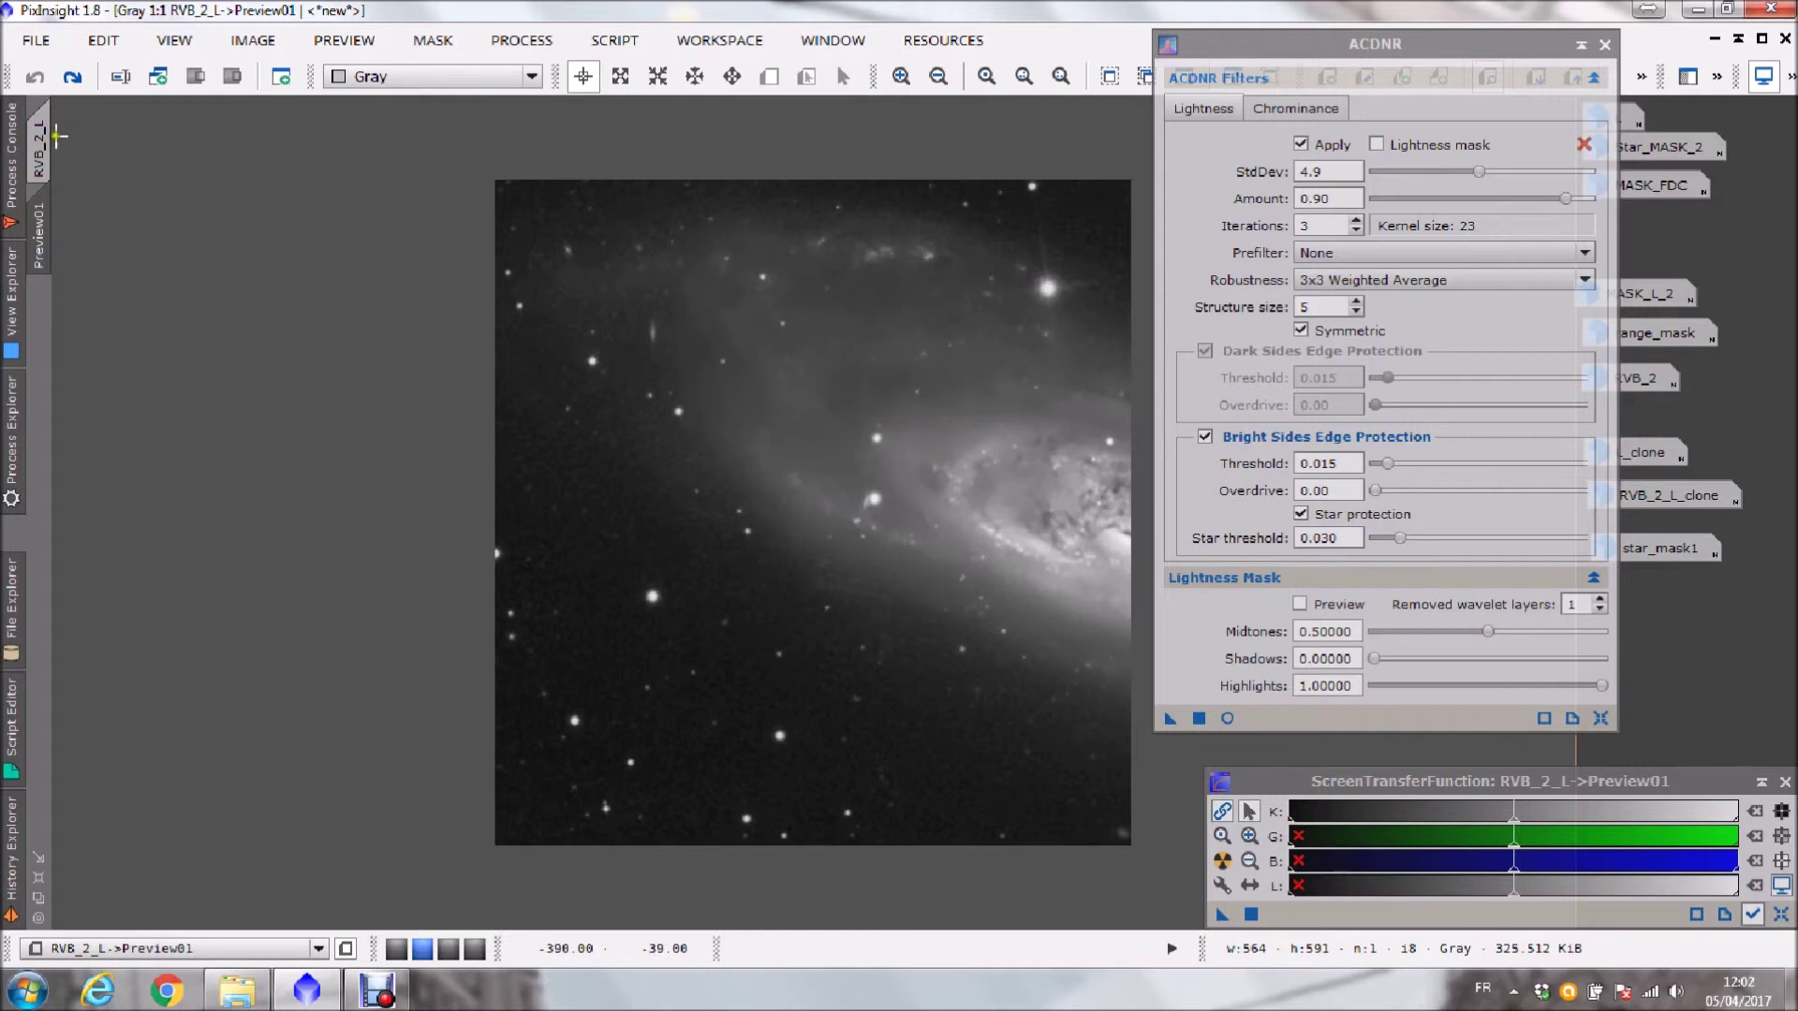
mouse_move(46, 138)
left_click_drag(1171, 719, 995, 674)
left_click(1607, 44)
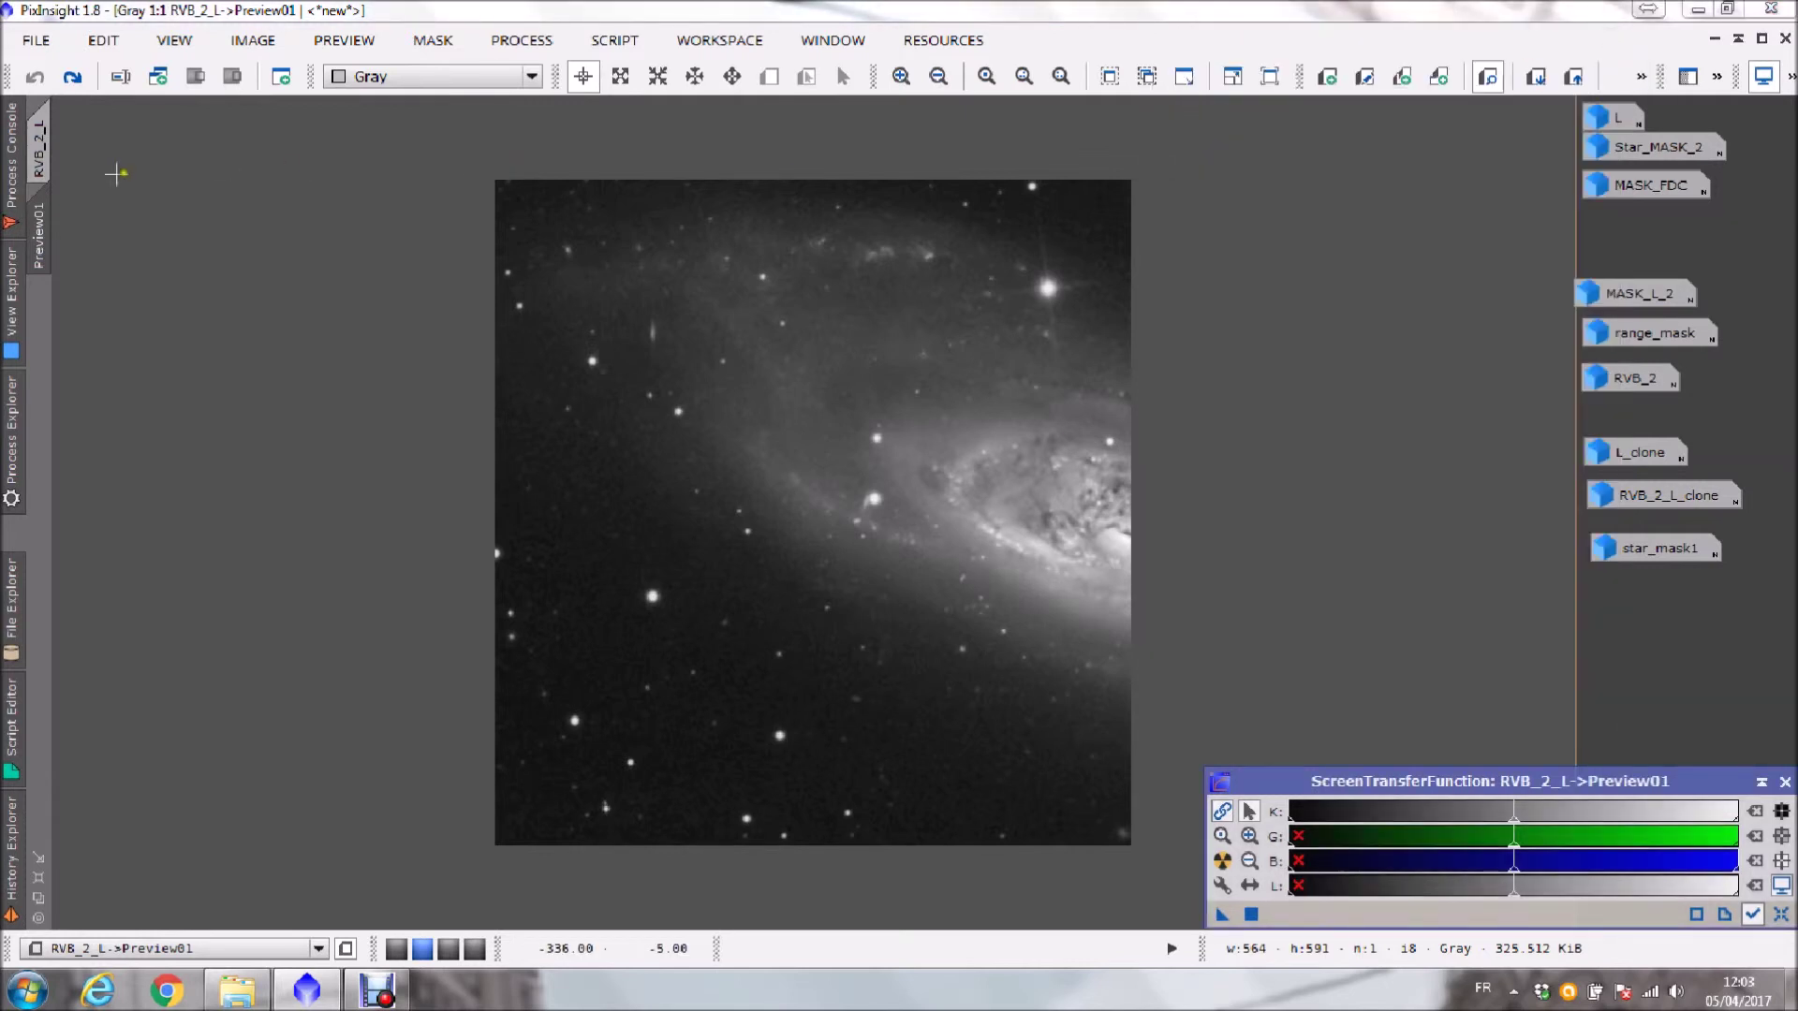
- Display the full RVB_2_L image and try to apply MASK_L_2 to it as a mask
left_click(42, 131)
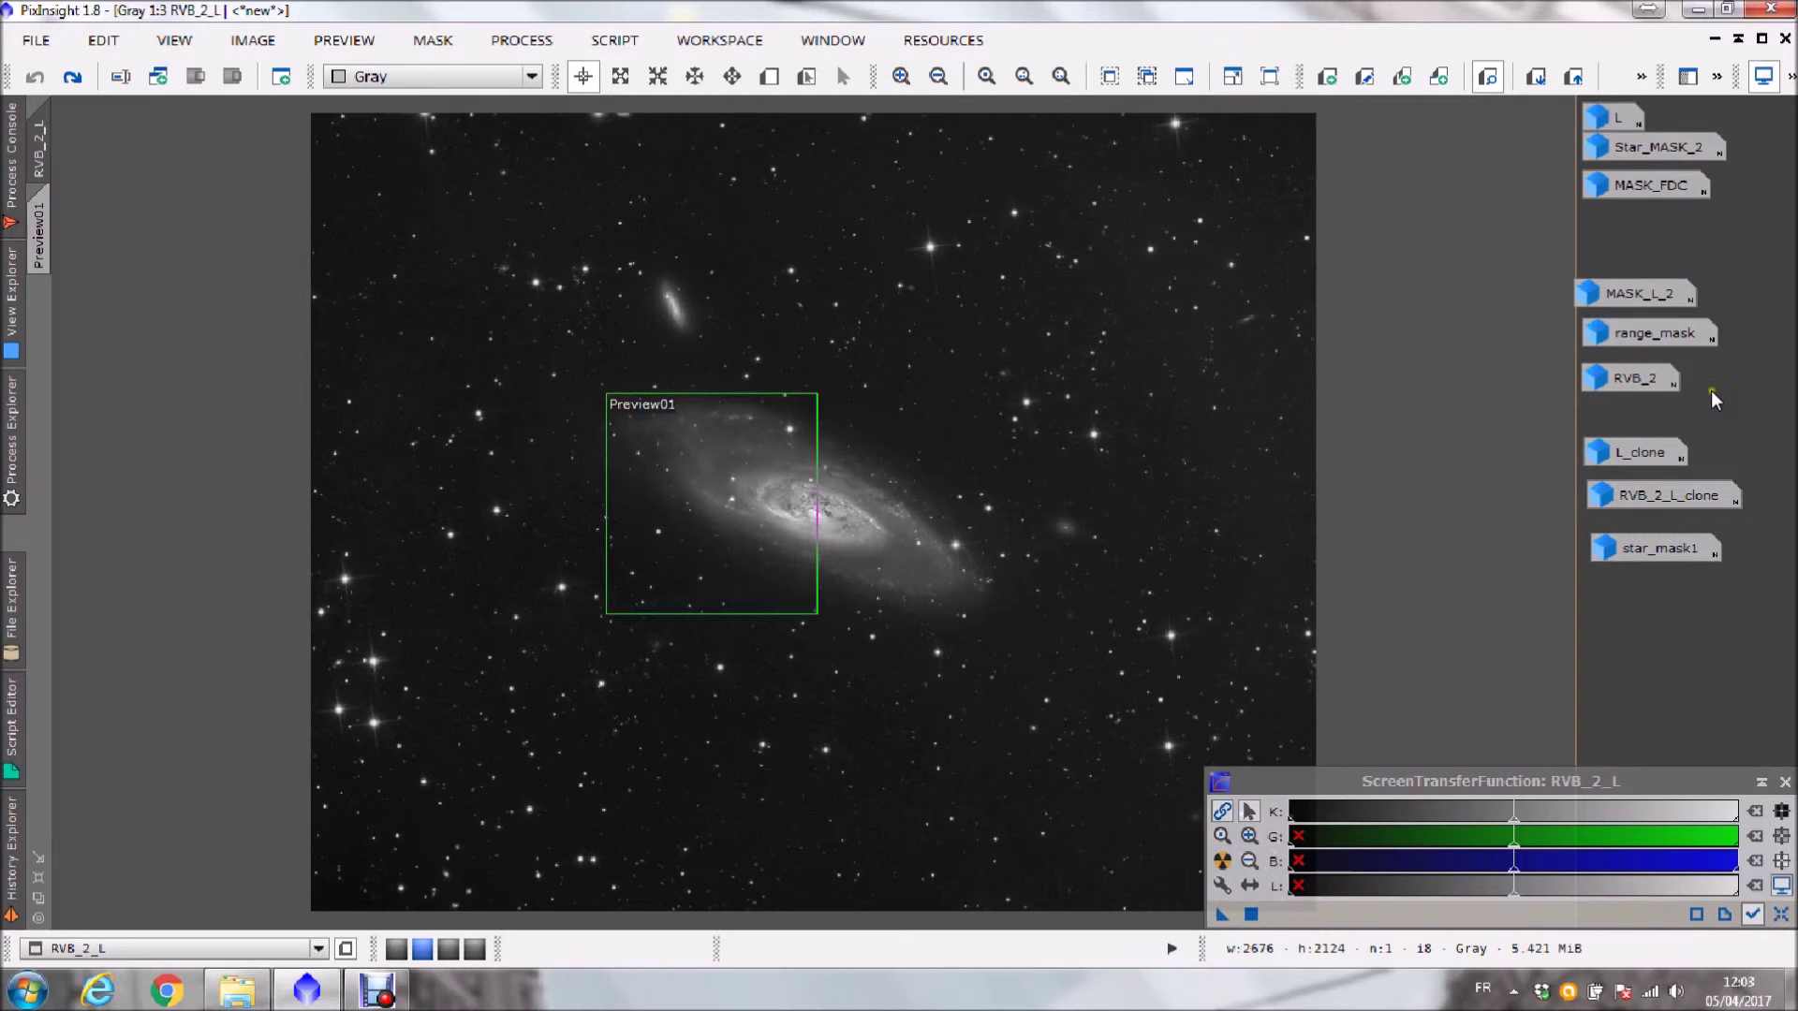
double_click(1639, 296)
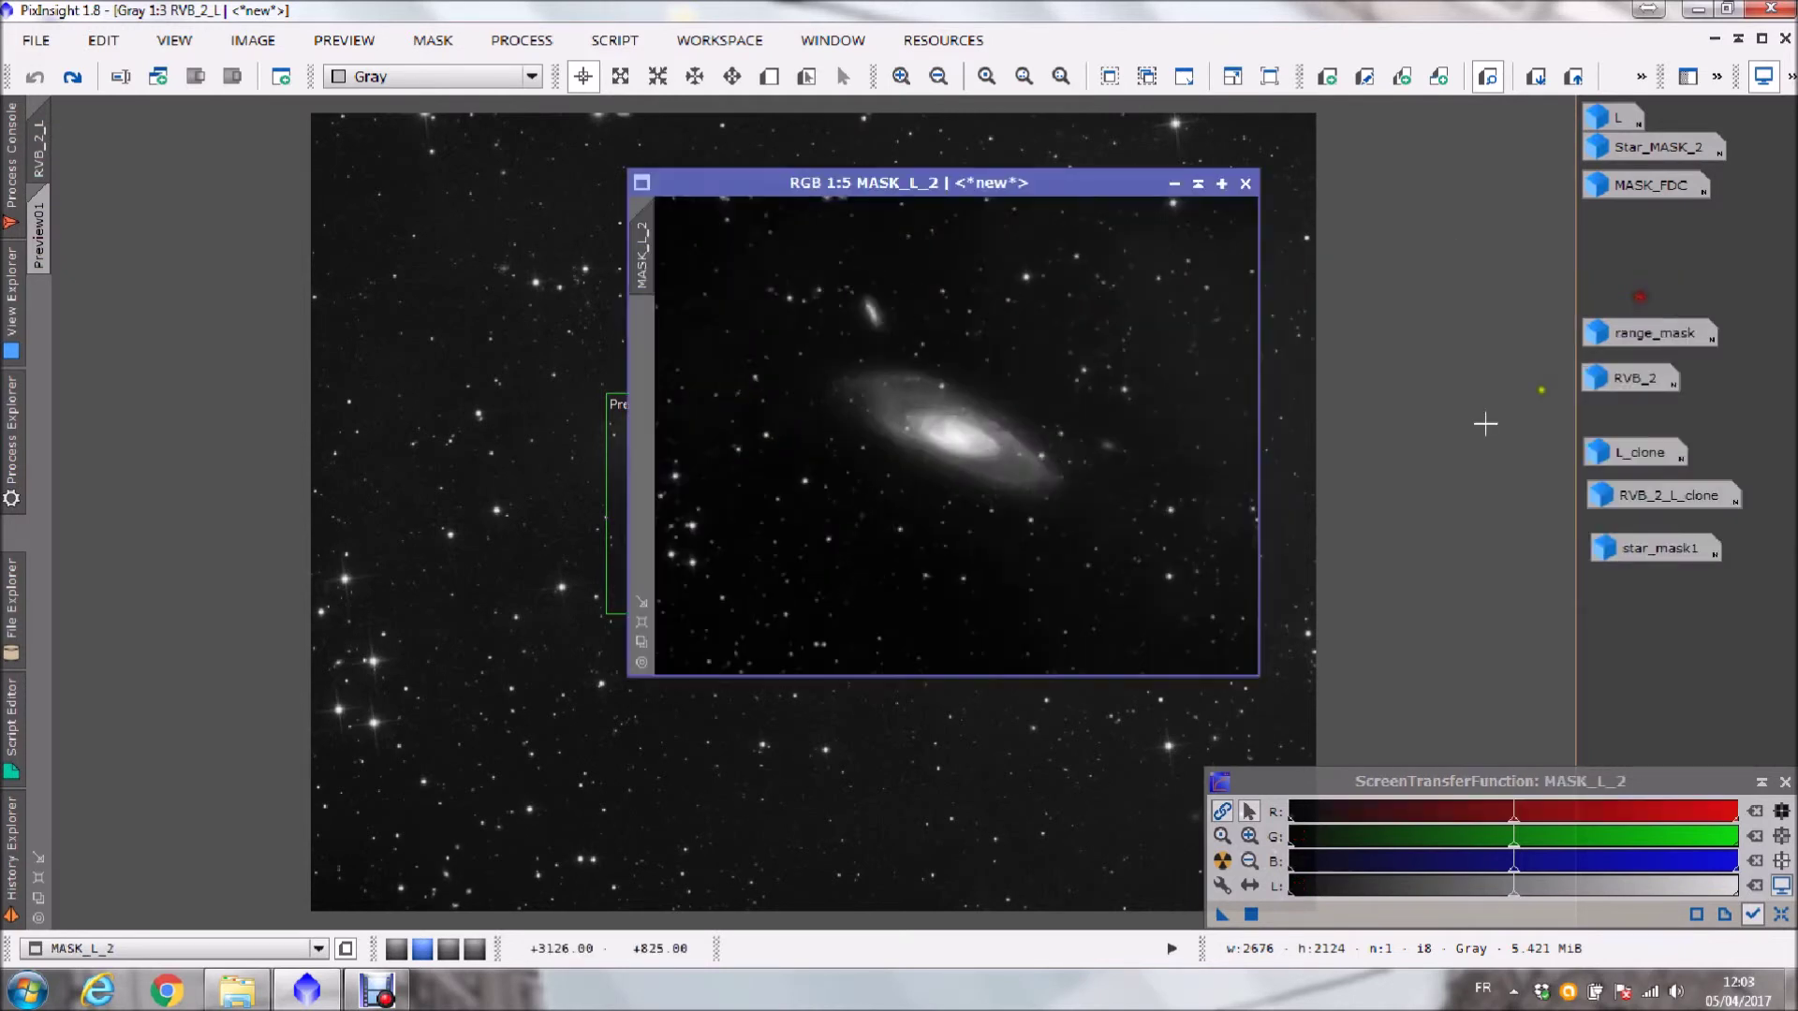
left_click_drag(640, 254, 42, 352)
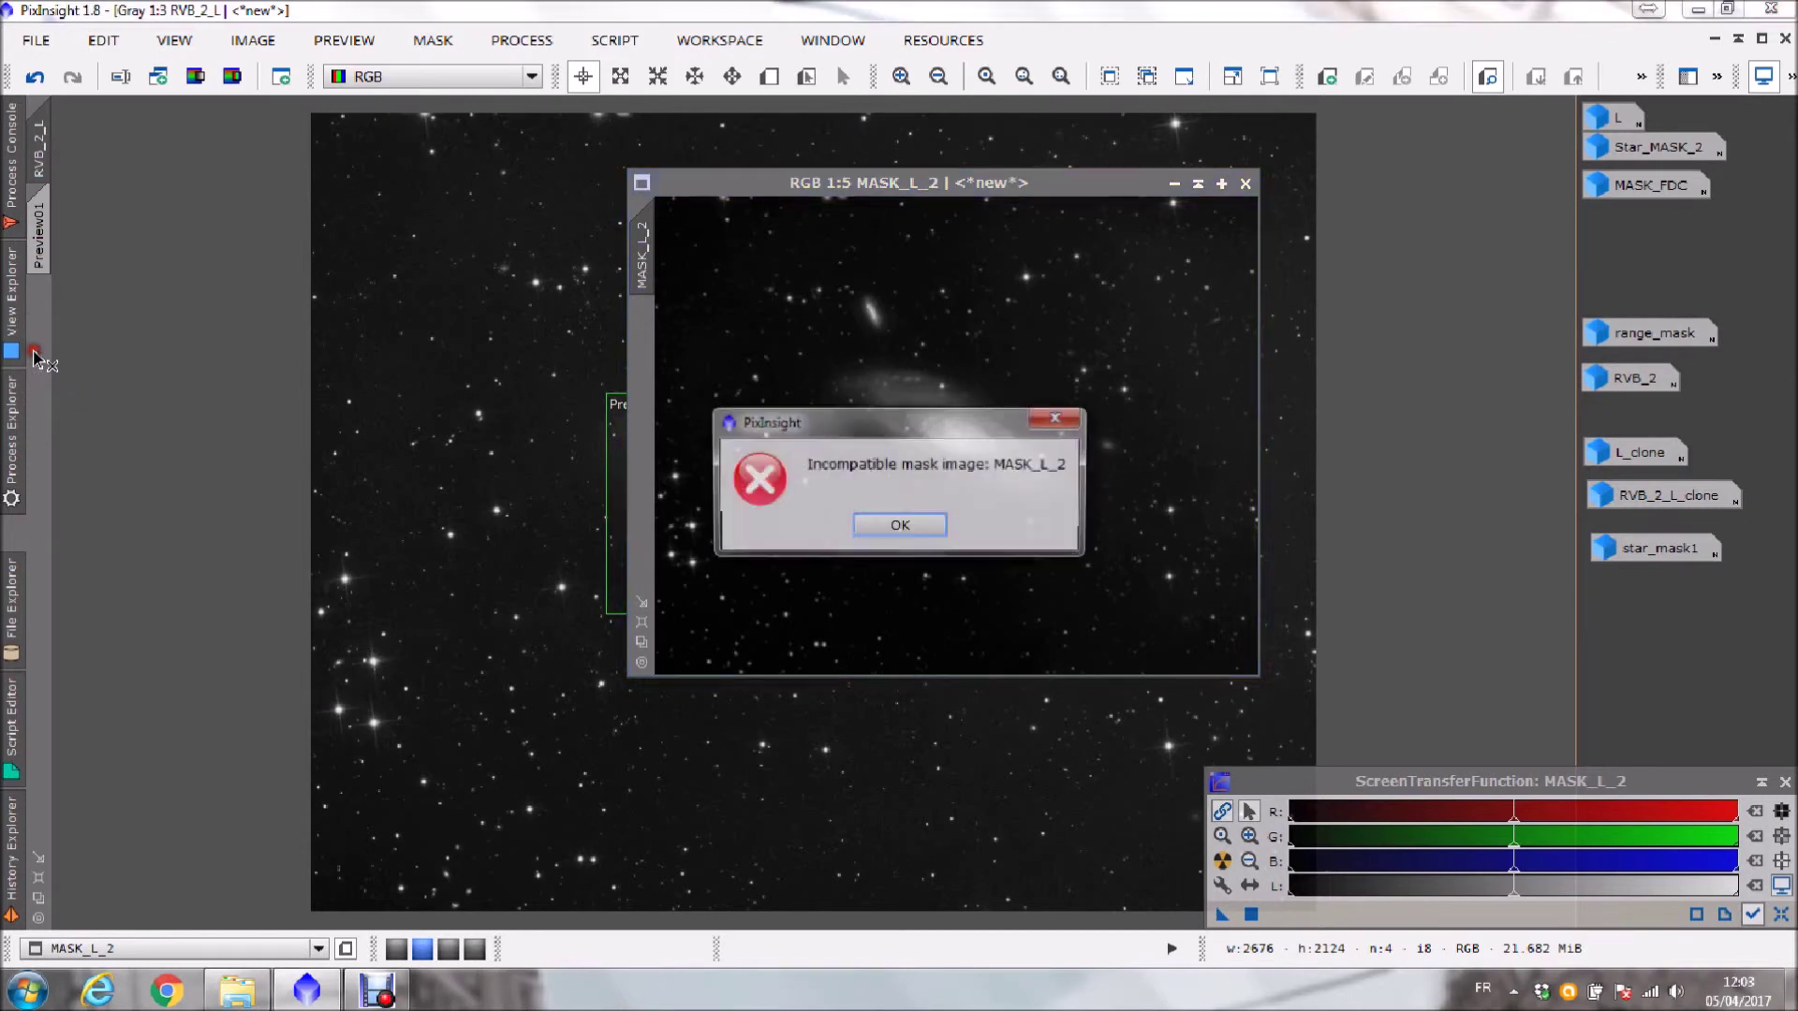
left_click(936, 530)
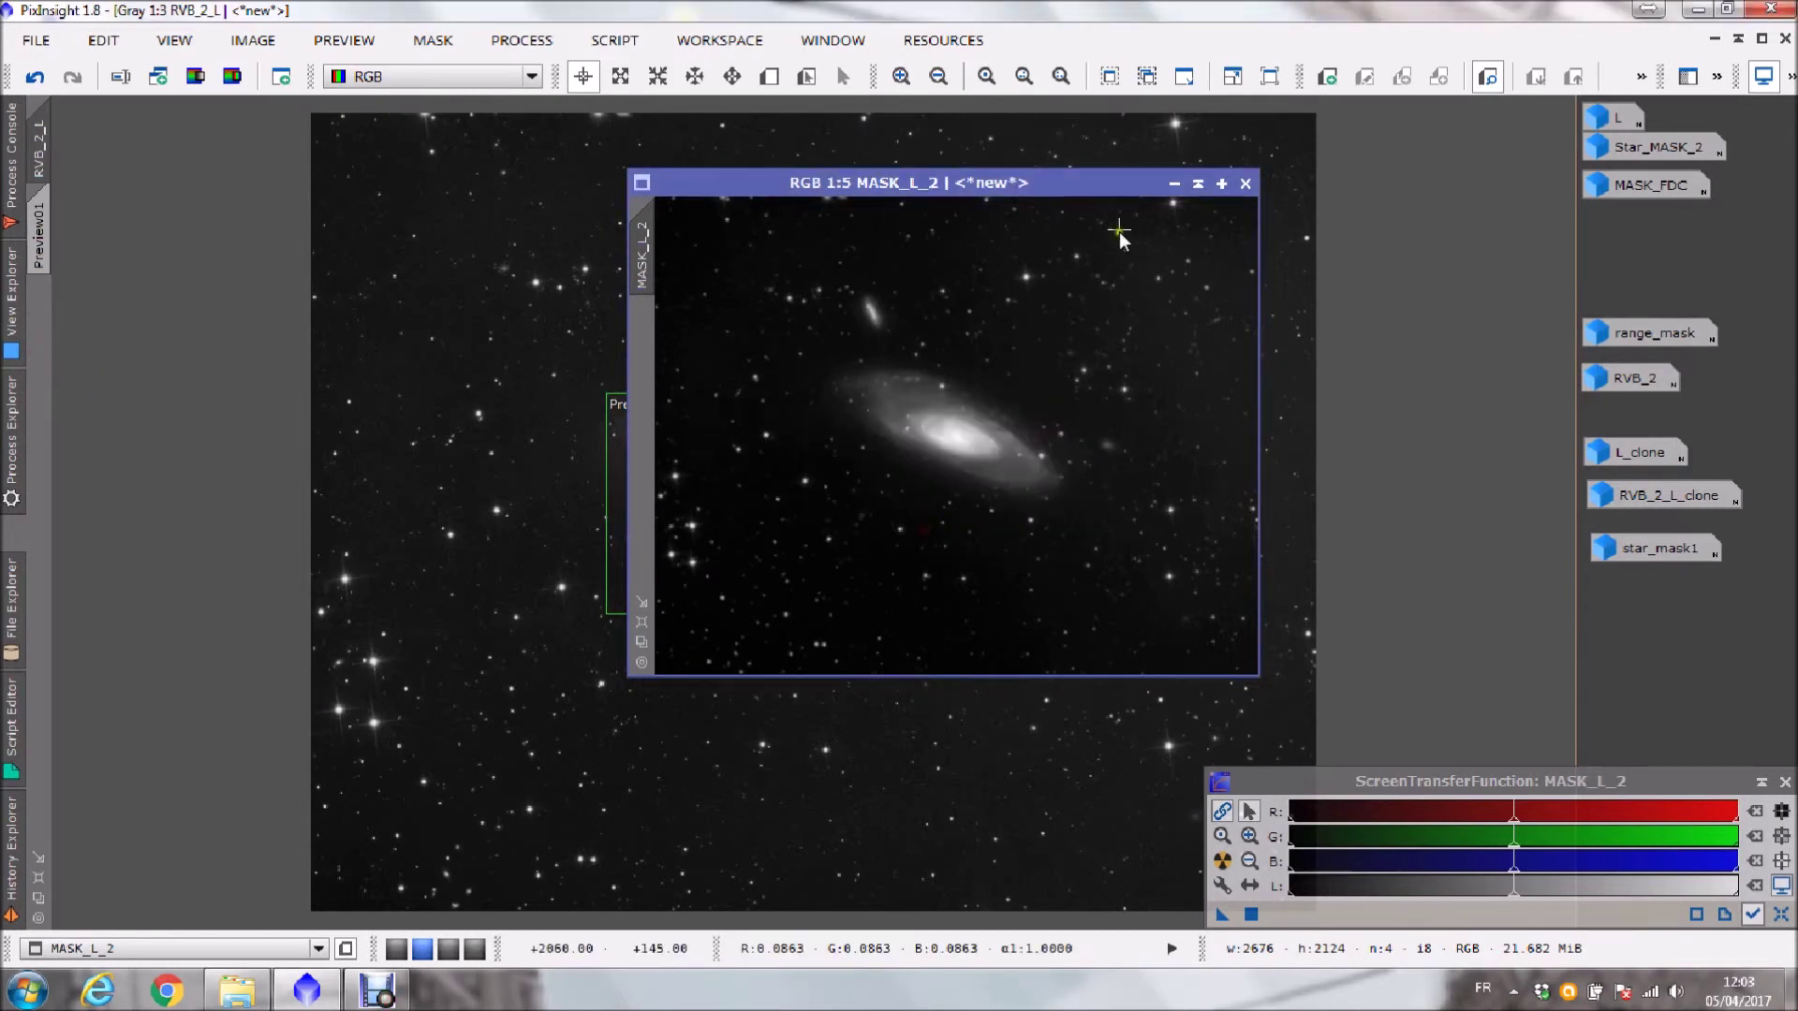
left_click(1173, 185)
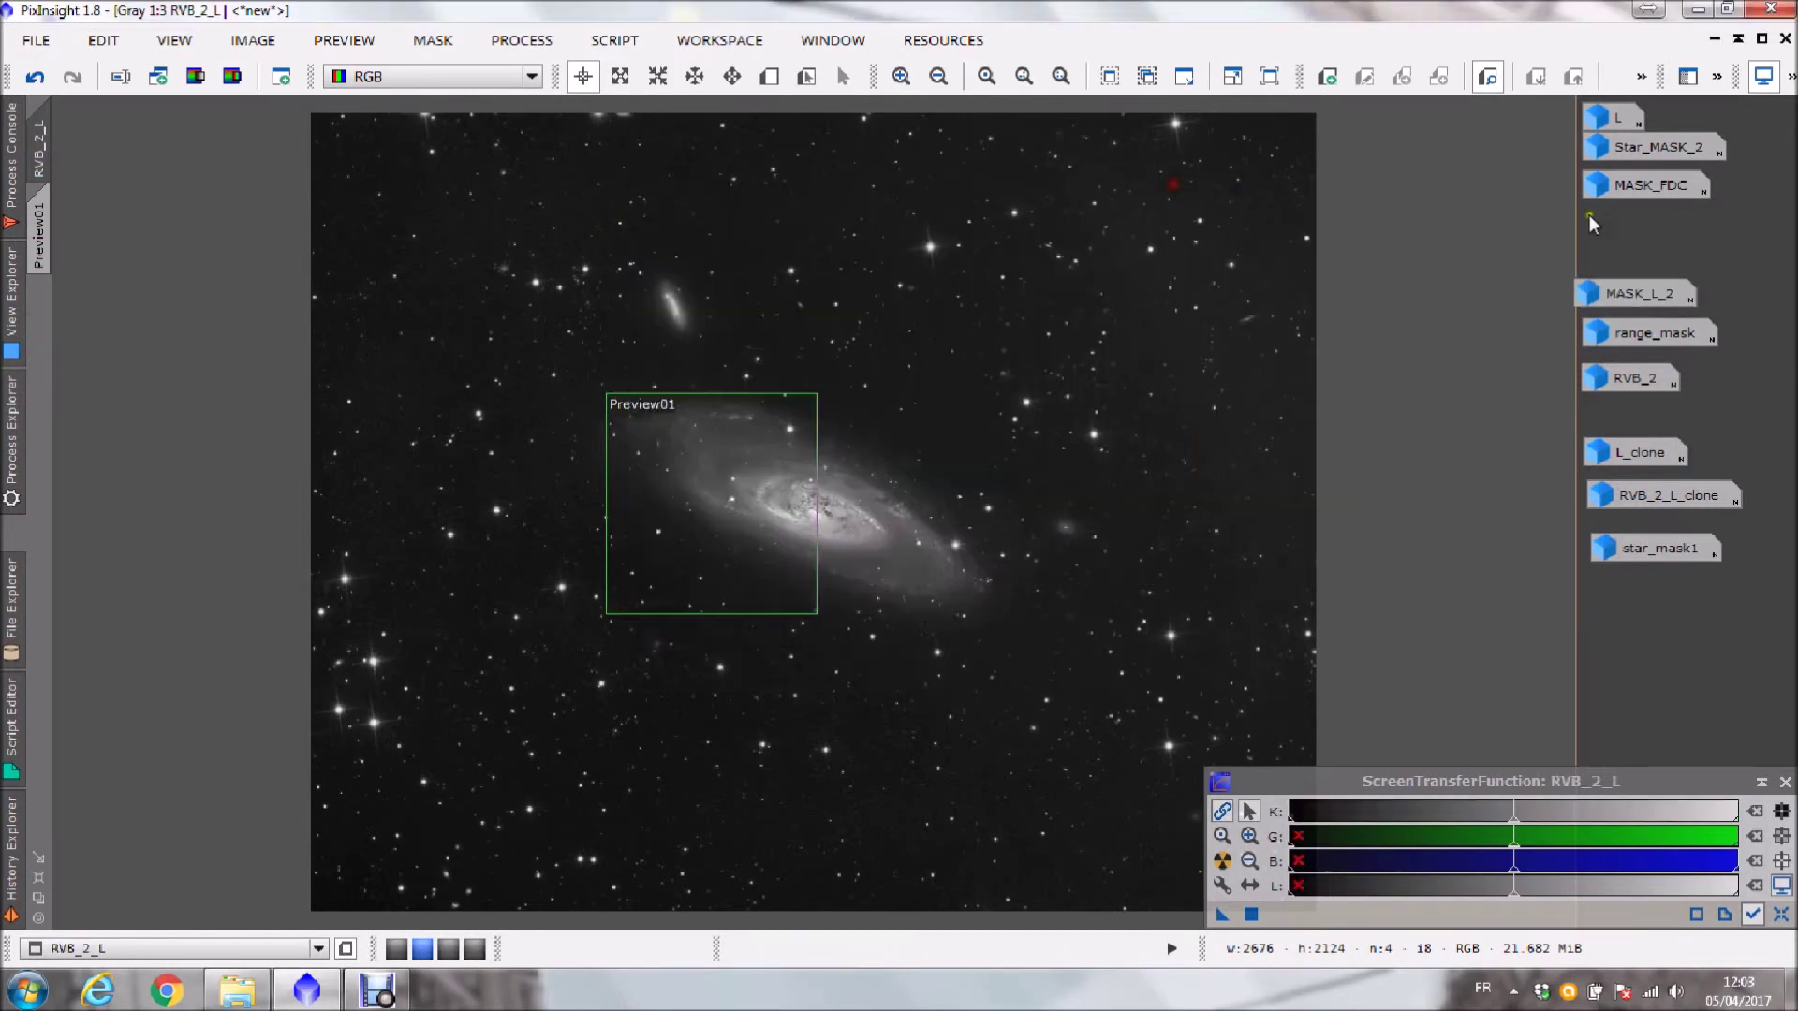
- Restore RVB_2_L_clone, apply it as a mask to RVB_2_L, and minimise the clone
mouse_move(1649, 182)
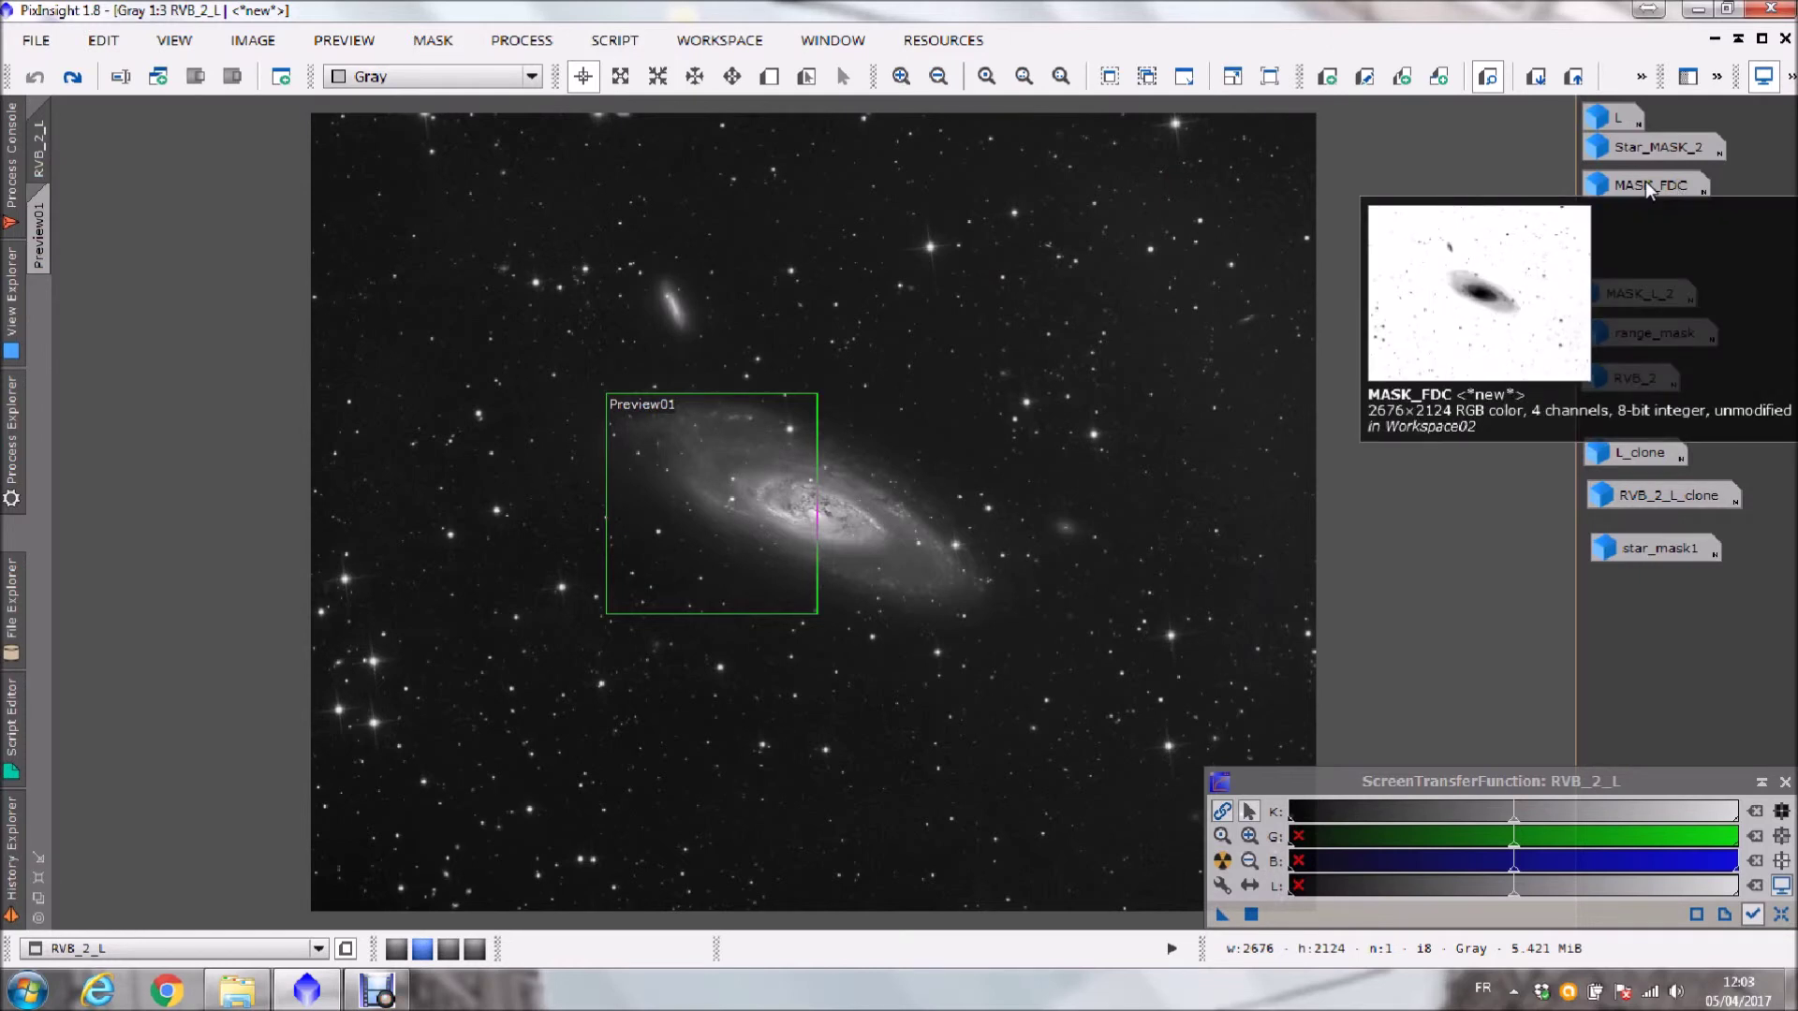
double_click(1638, 496)
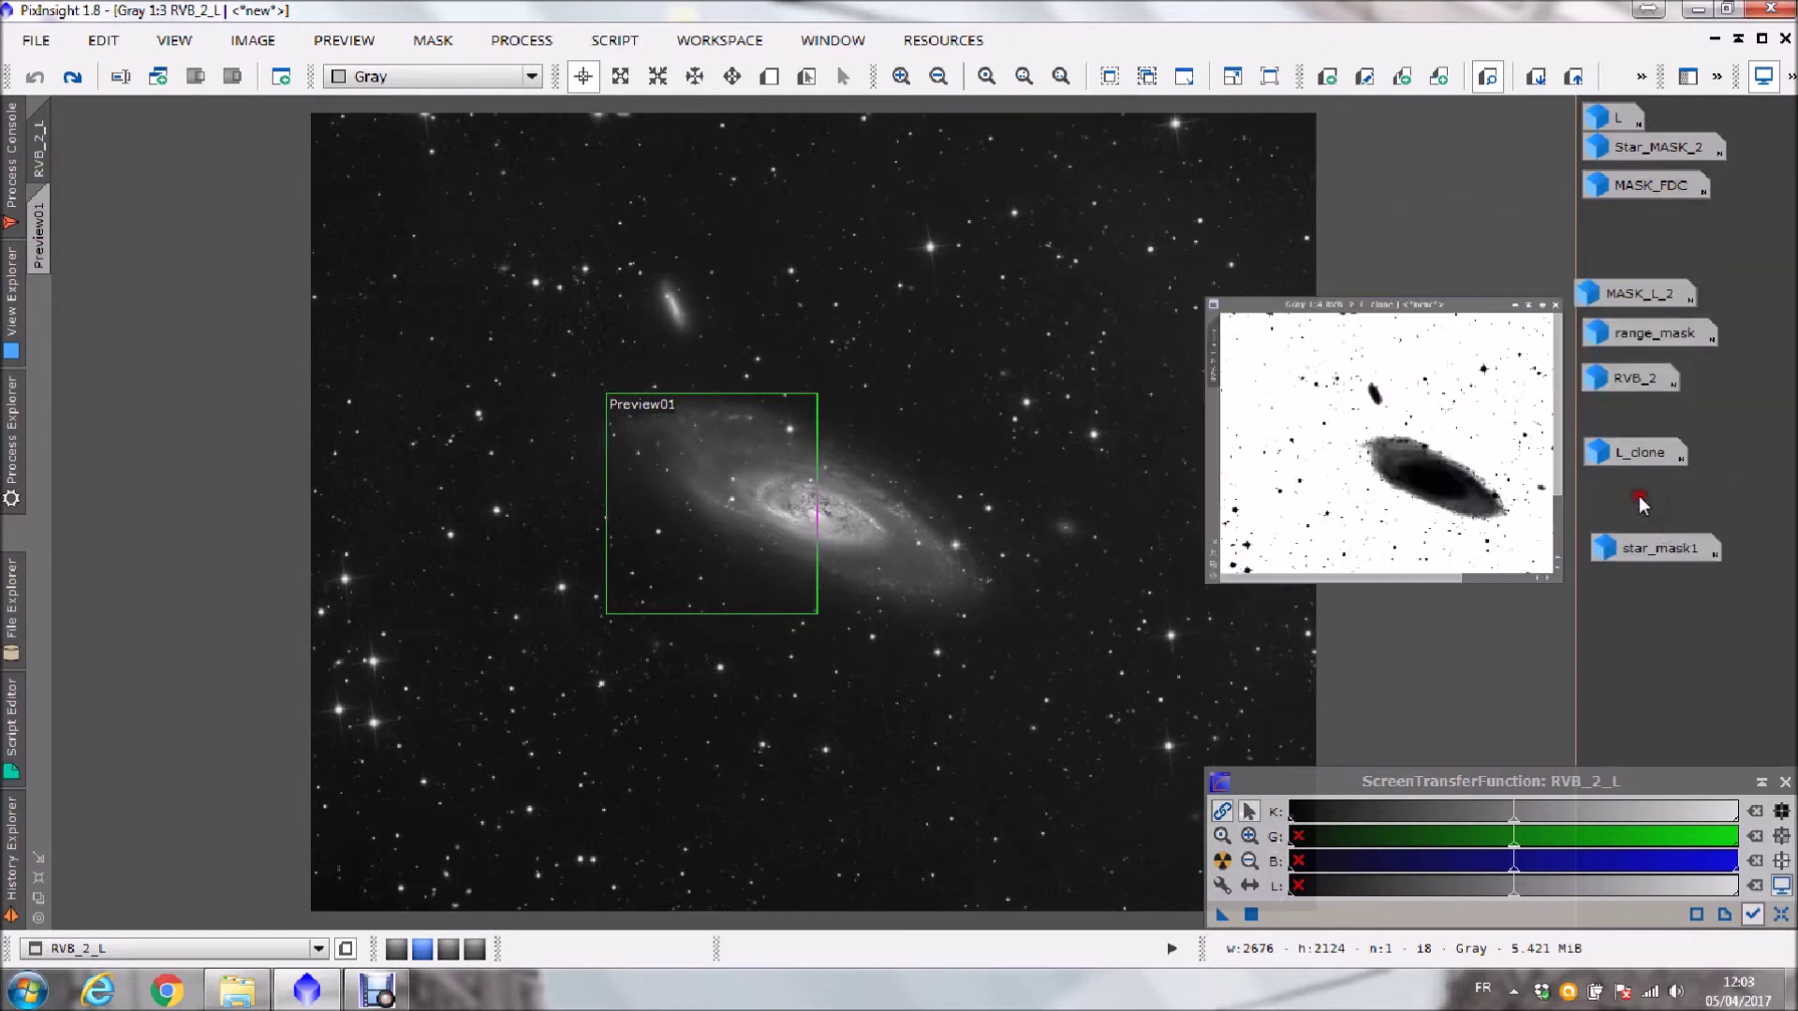
mouse_move(927, 262)
left_mouse_down()
mouse_move(147, 402)
mouse_move(42, 355)
left_mouse_up()
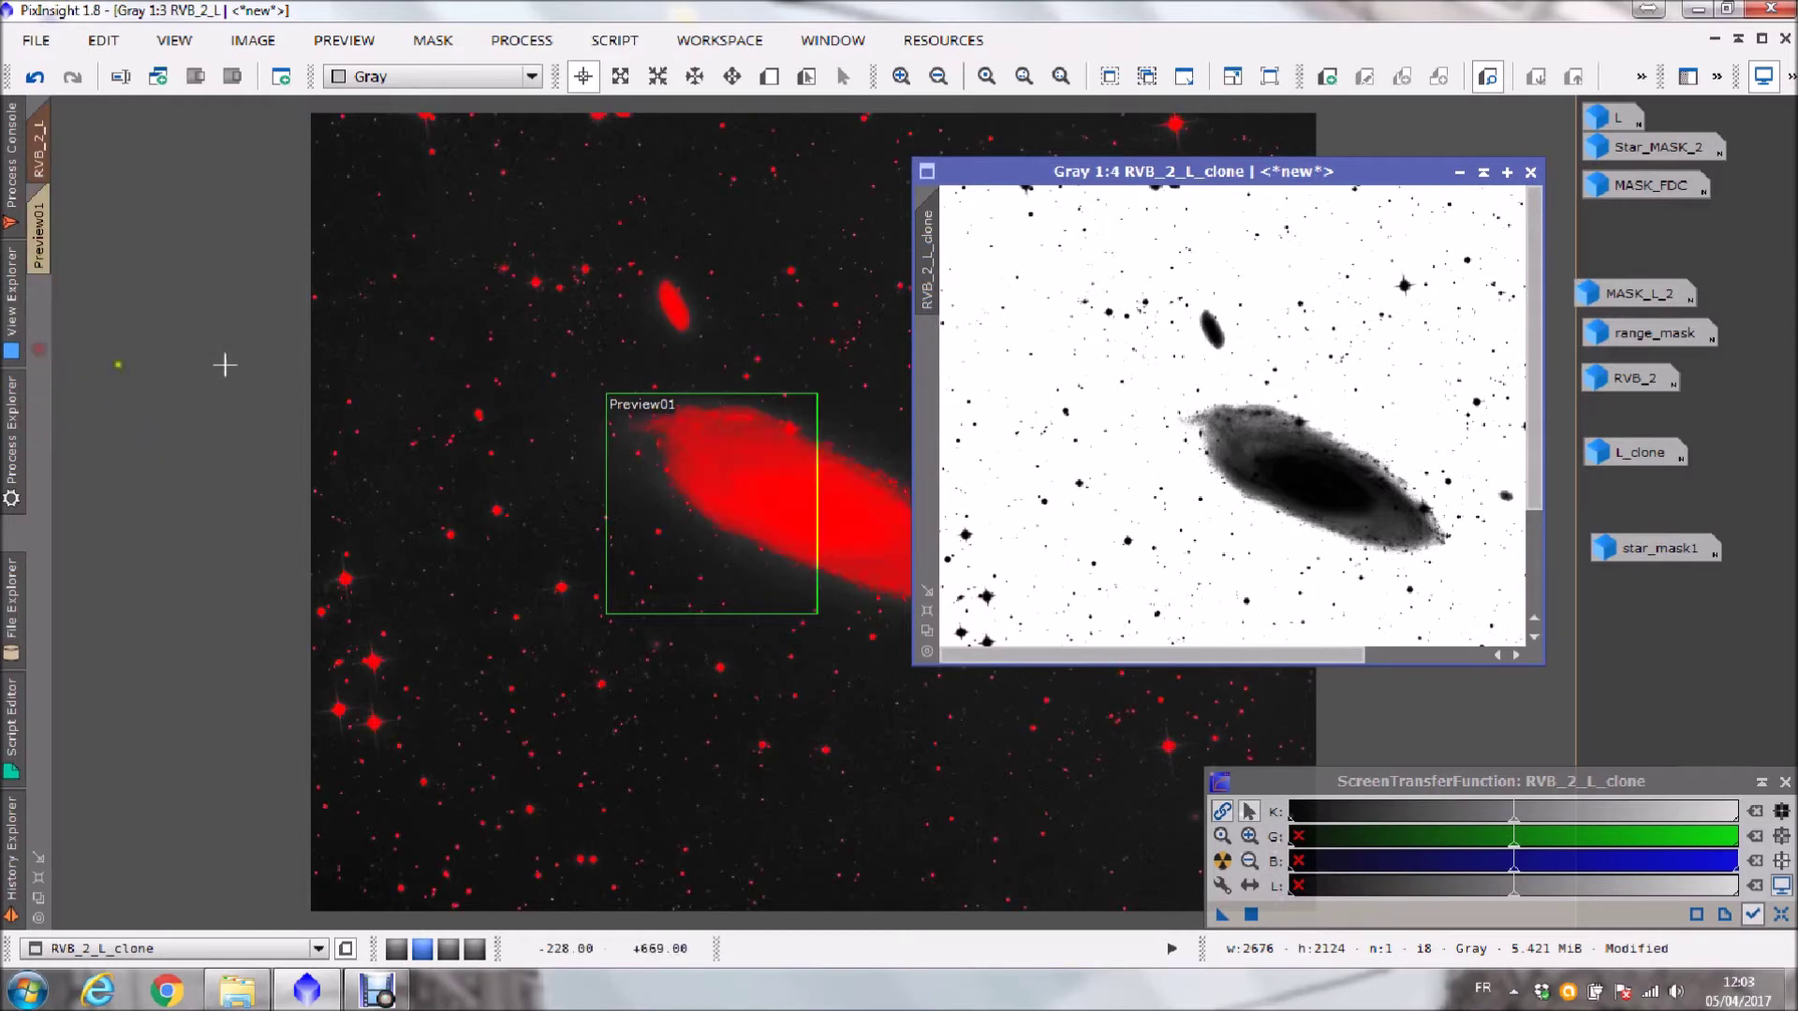
left_click(1506, 173)
- Invert the mask on RVB_2_L to protect the background, inspect the galaxy's coverage, and hide the mask overlay
left_click(448, 42)
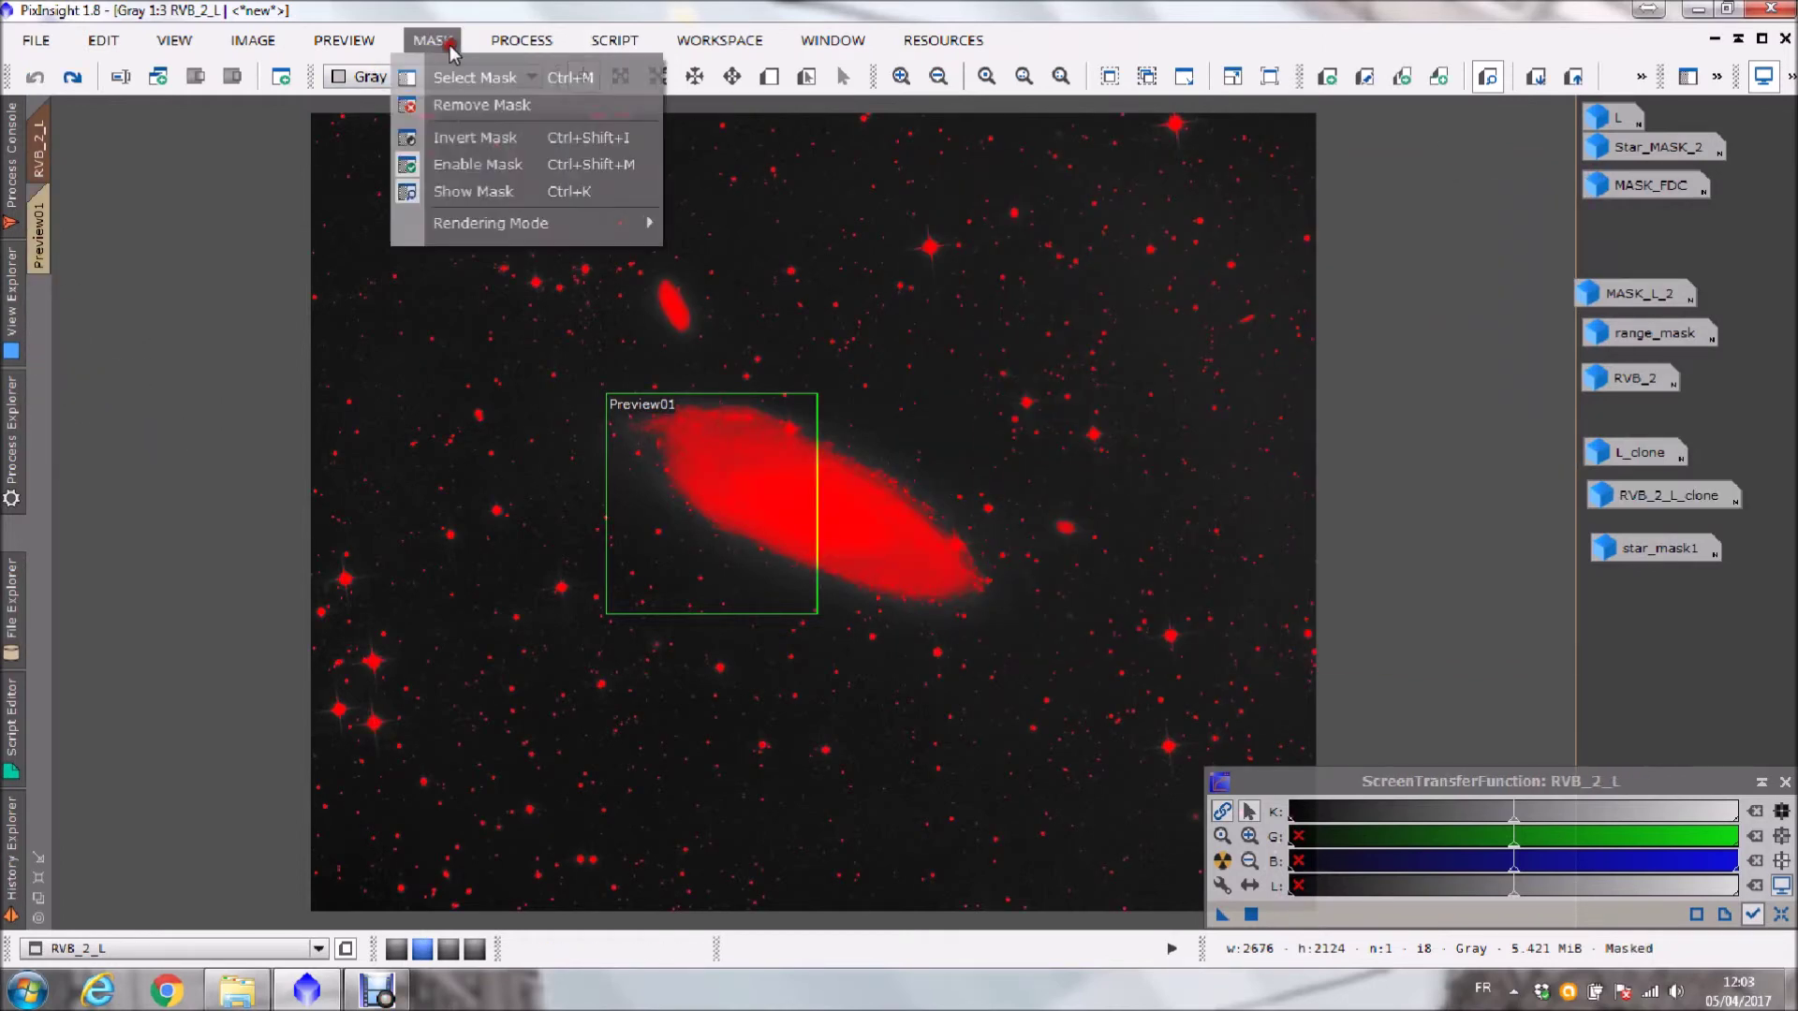
left_click(464, 139)
scroll(795, 516, "up", 1)
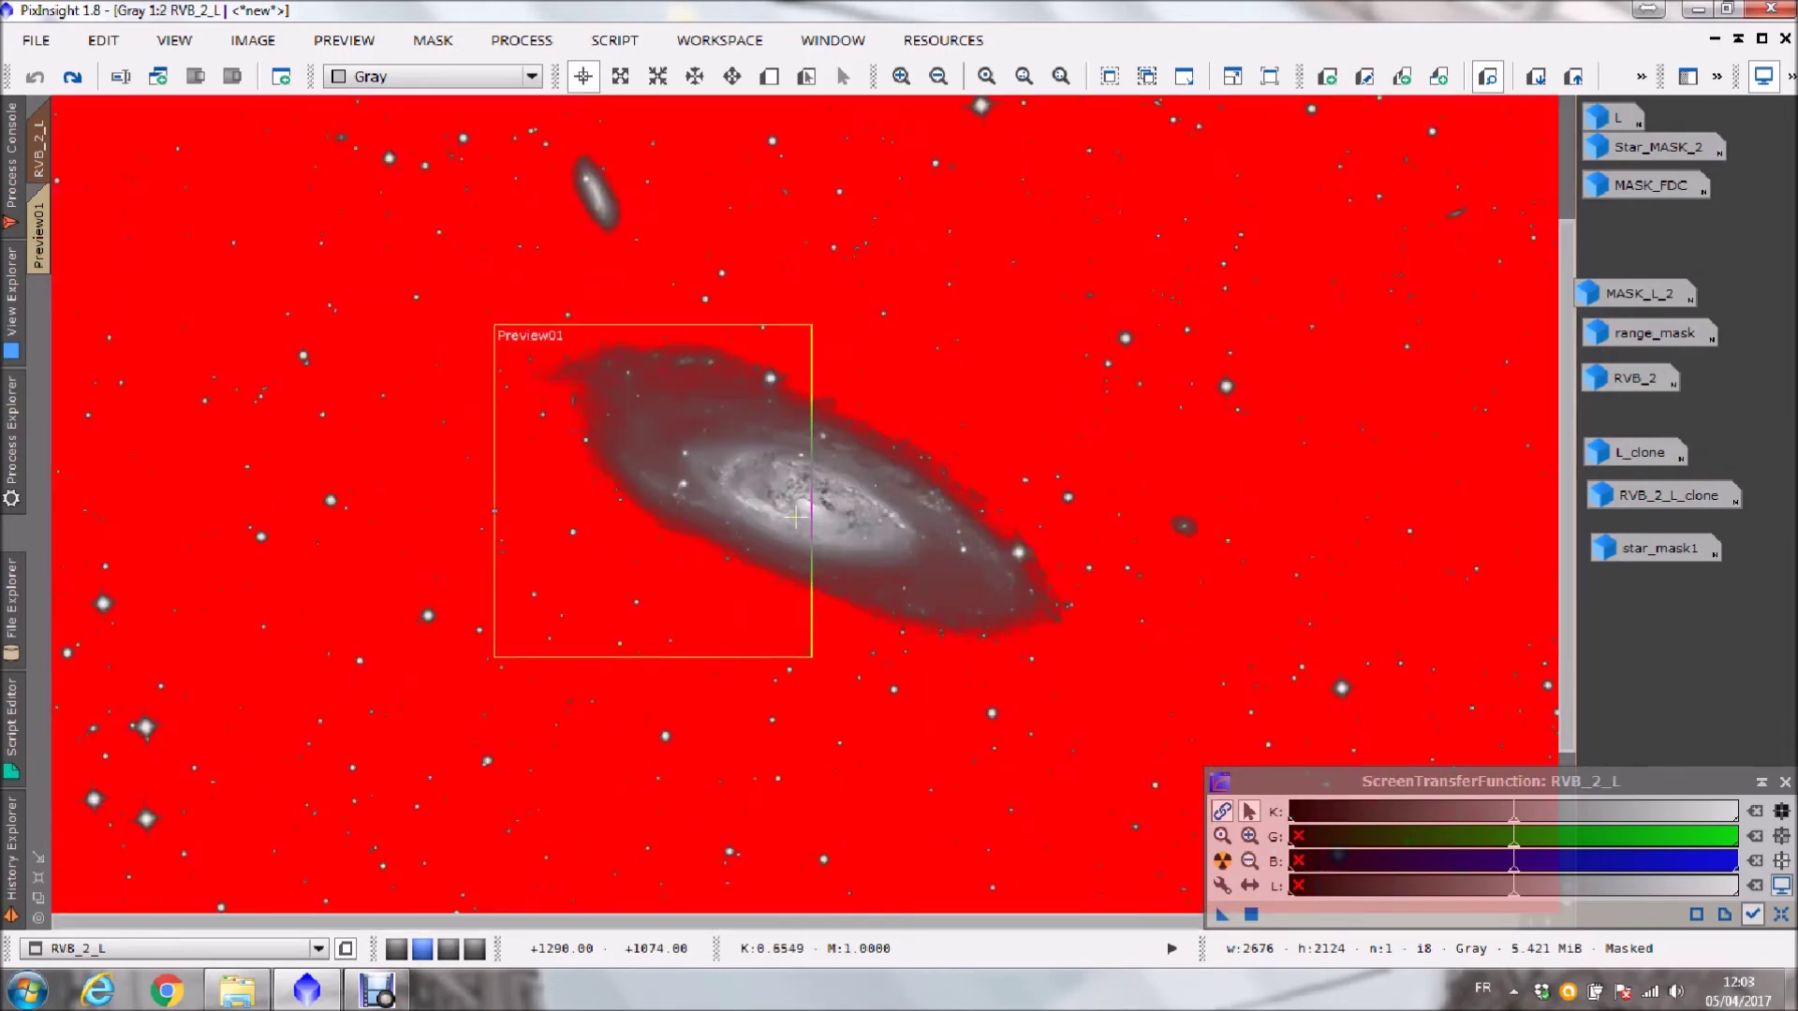
scroll(795, 516, "up", 1)
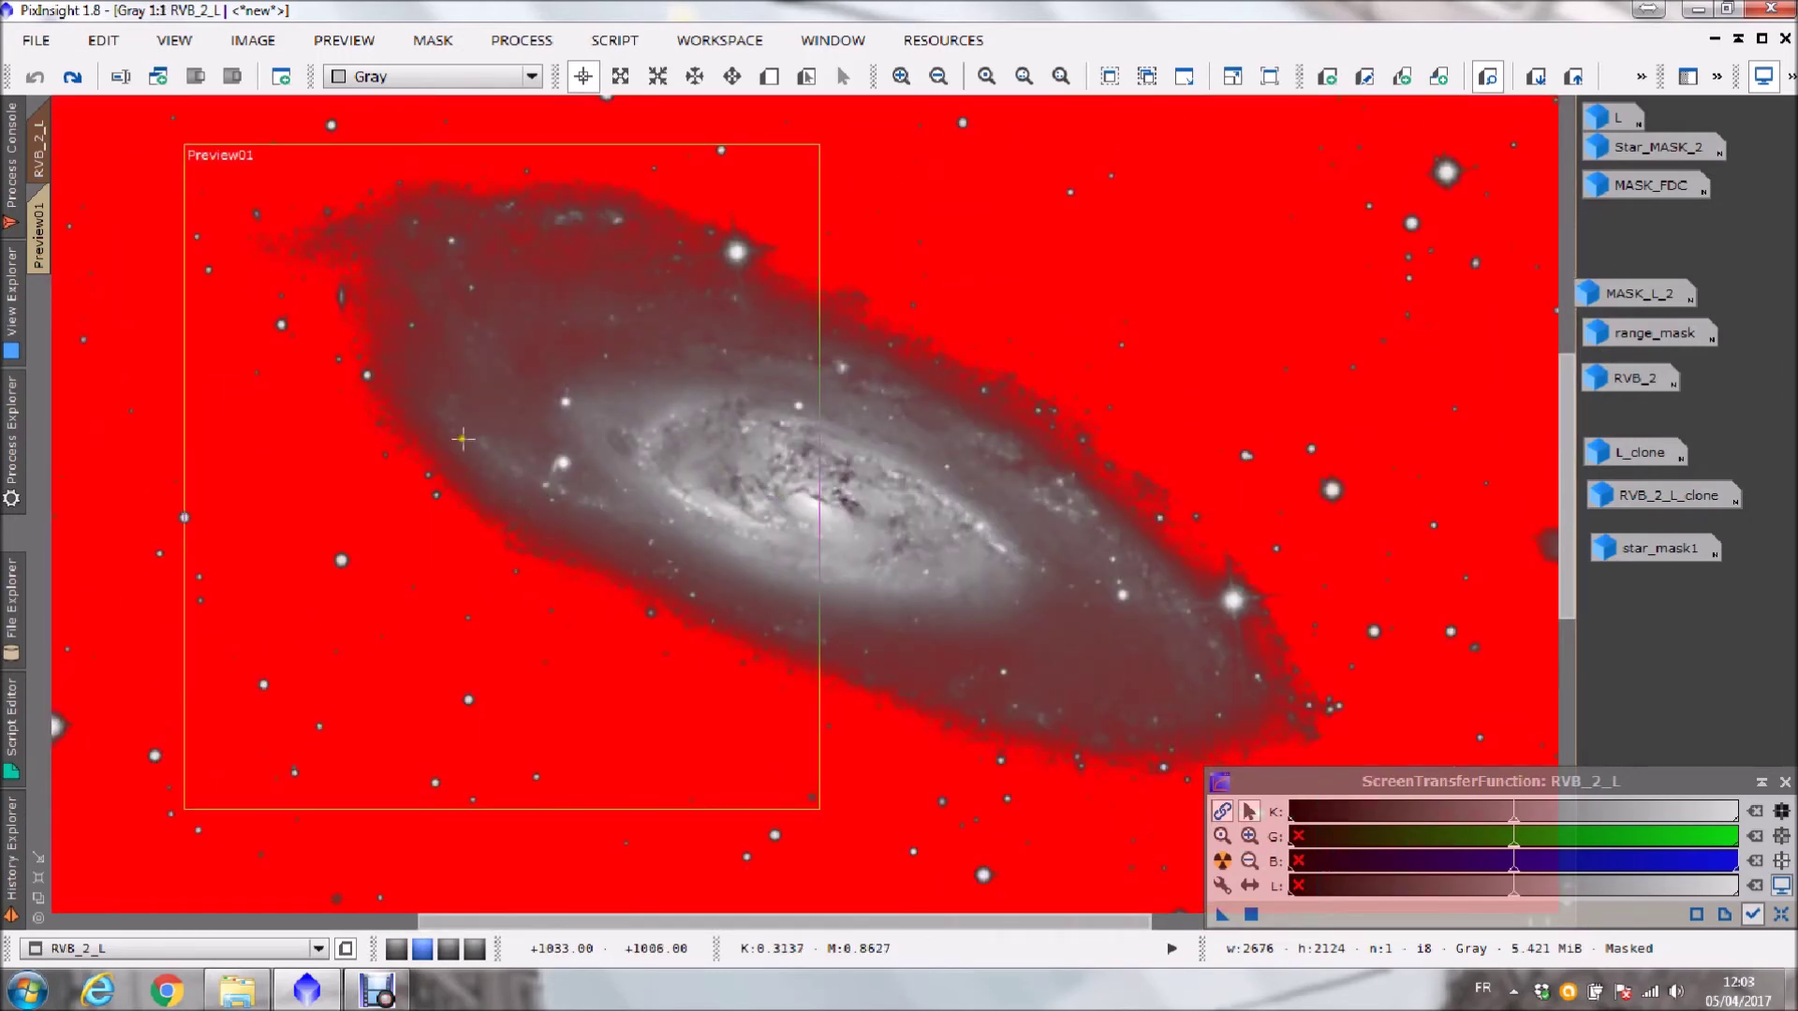
left_click(433, 39)
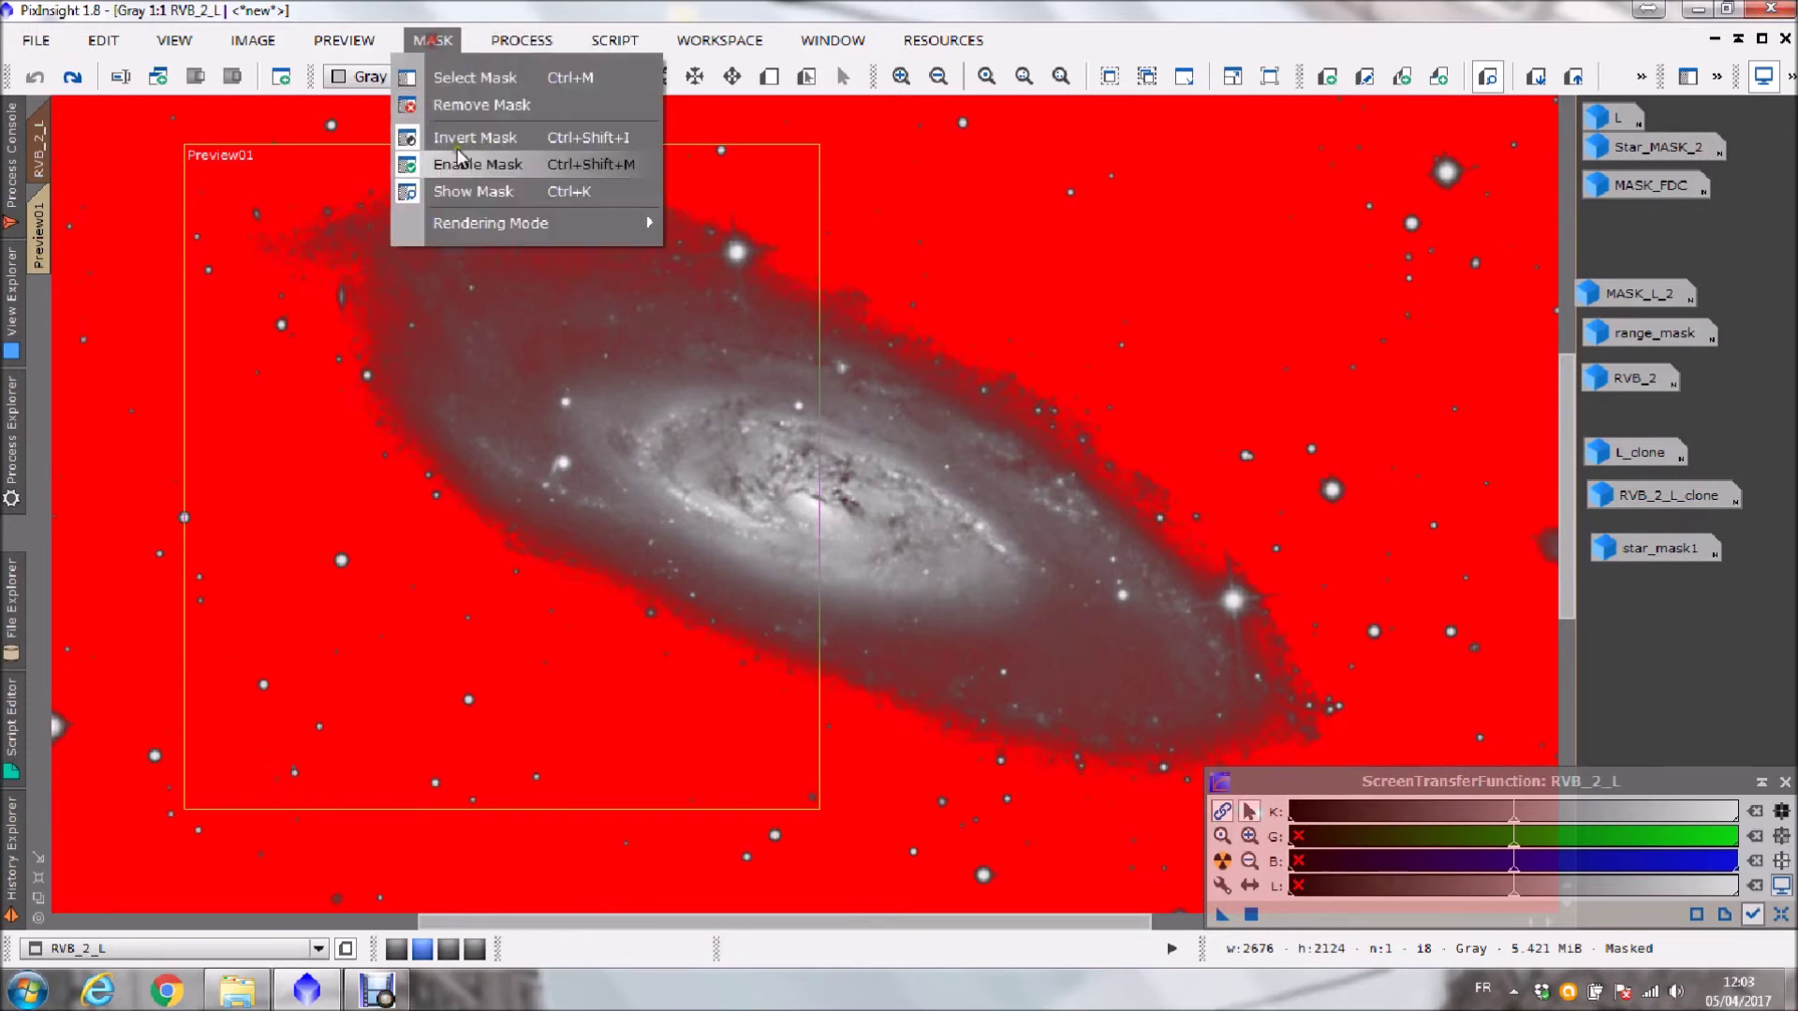
left_click(481, 192)
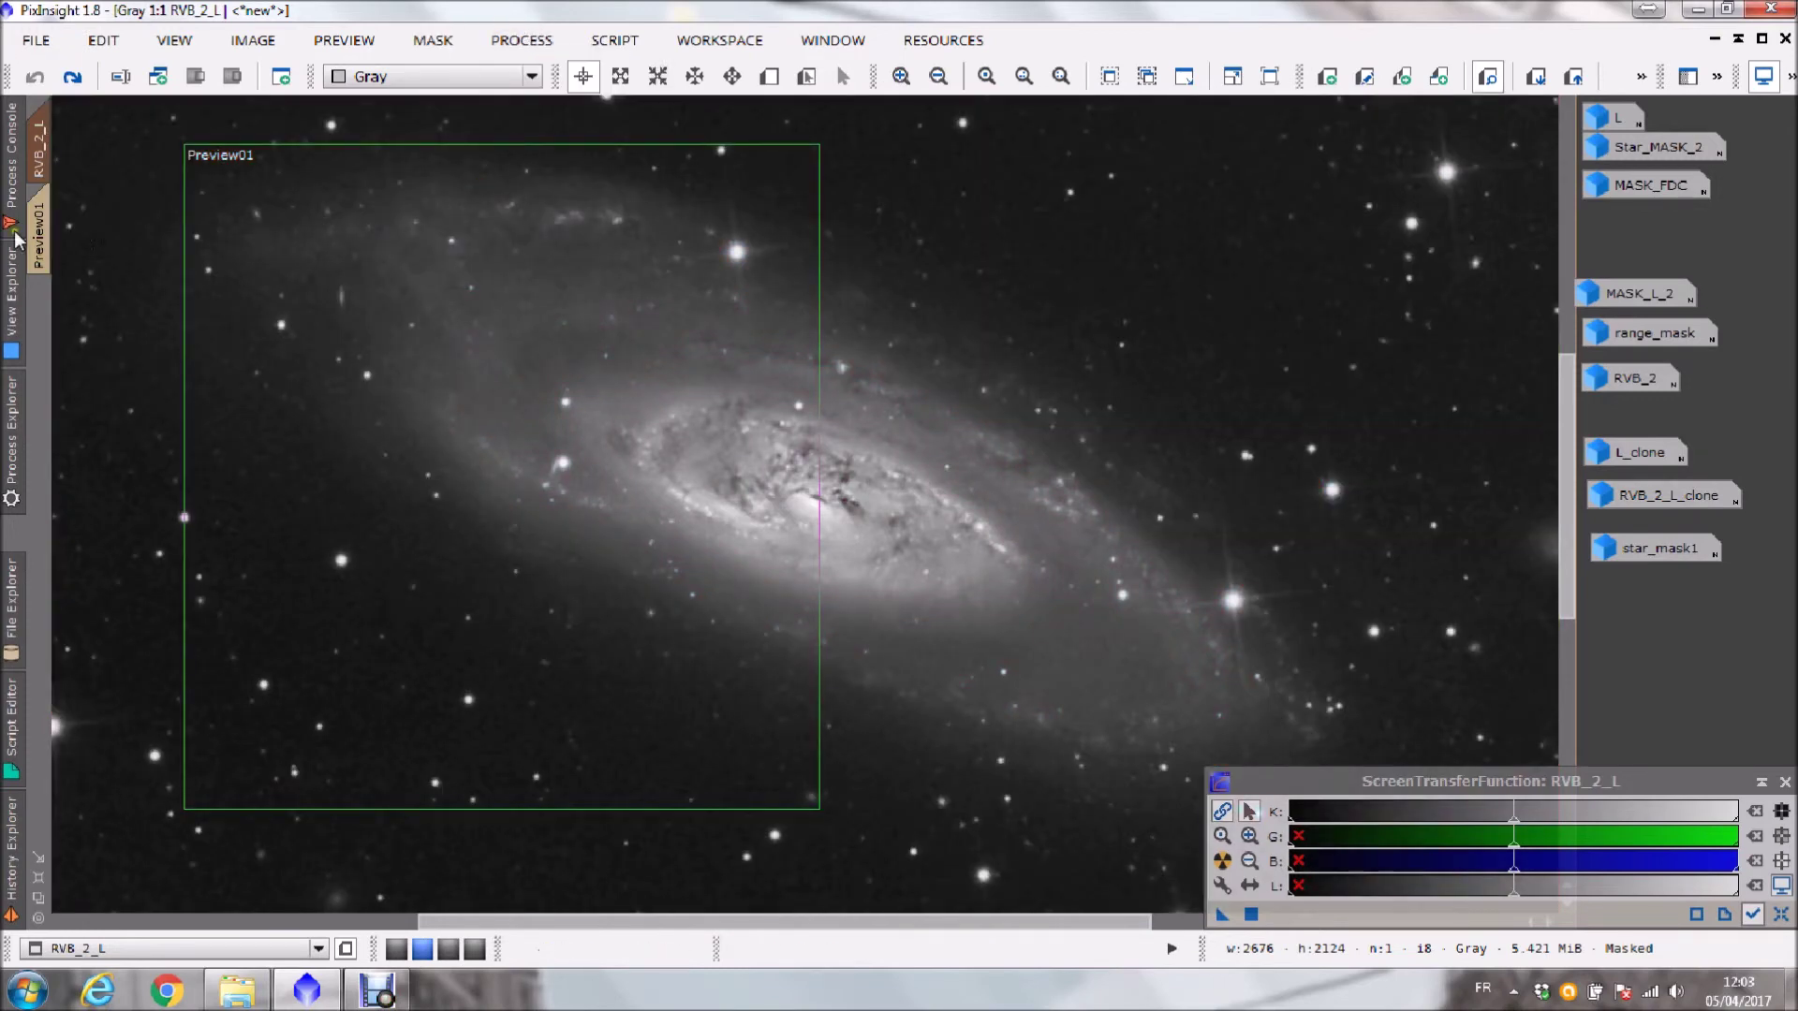
- Display Preview01 of RVB_2_L and open the MultiscaleLinearTransform process
left_click(39, 221)
left_click(11, 494)
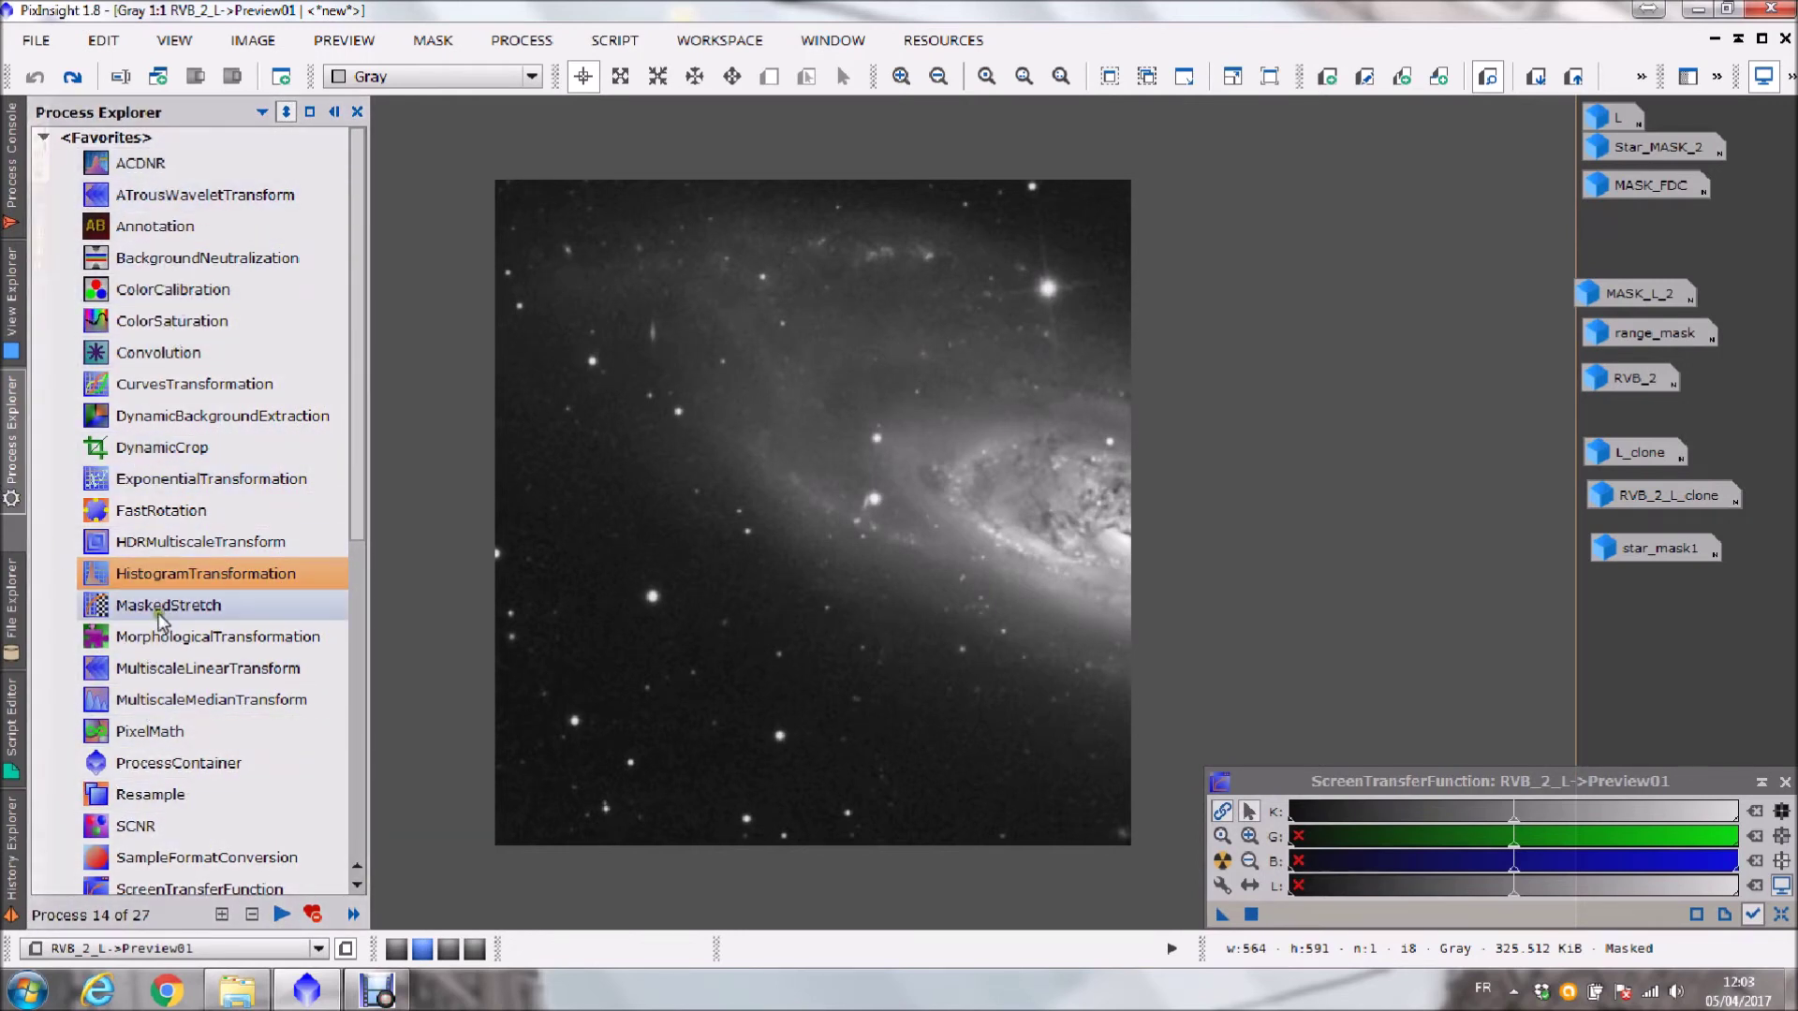
double_click(180, 670)
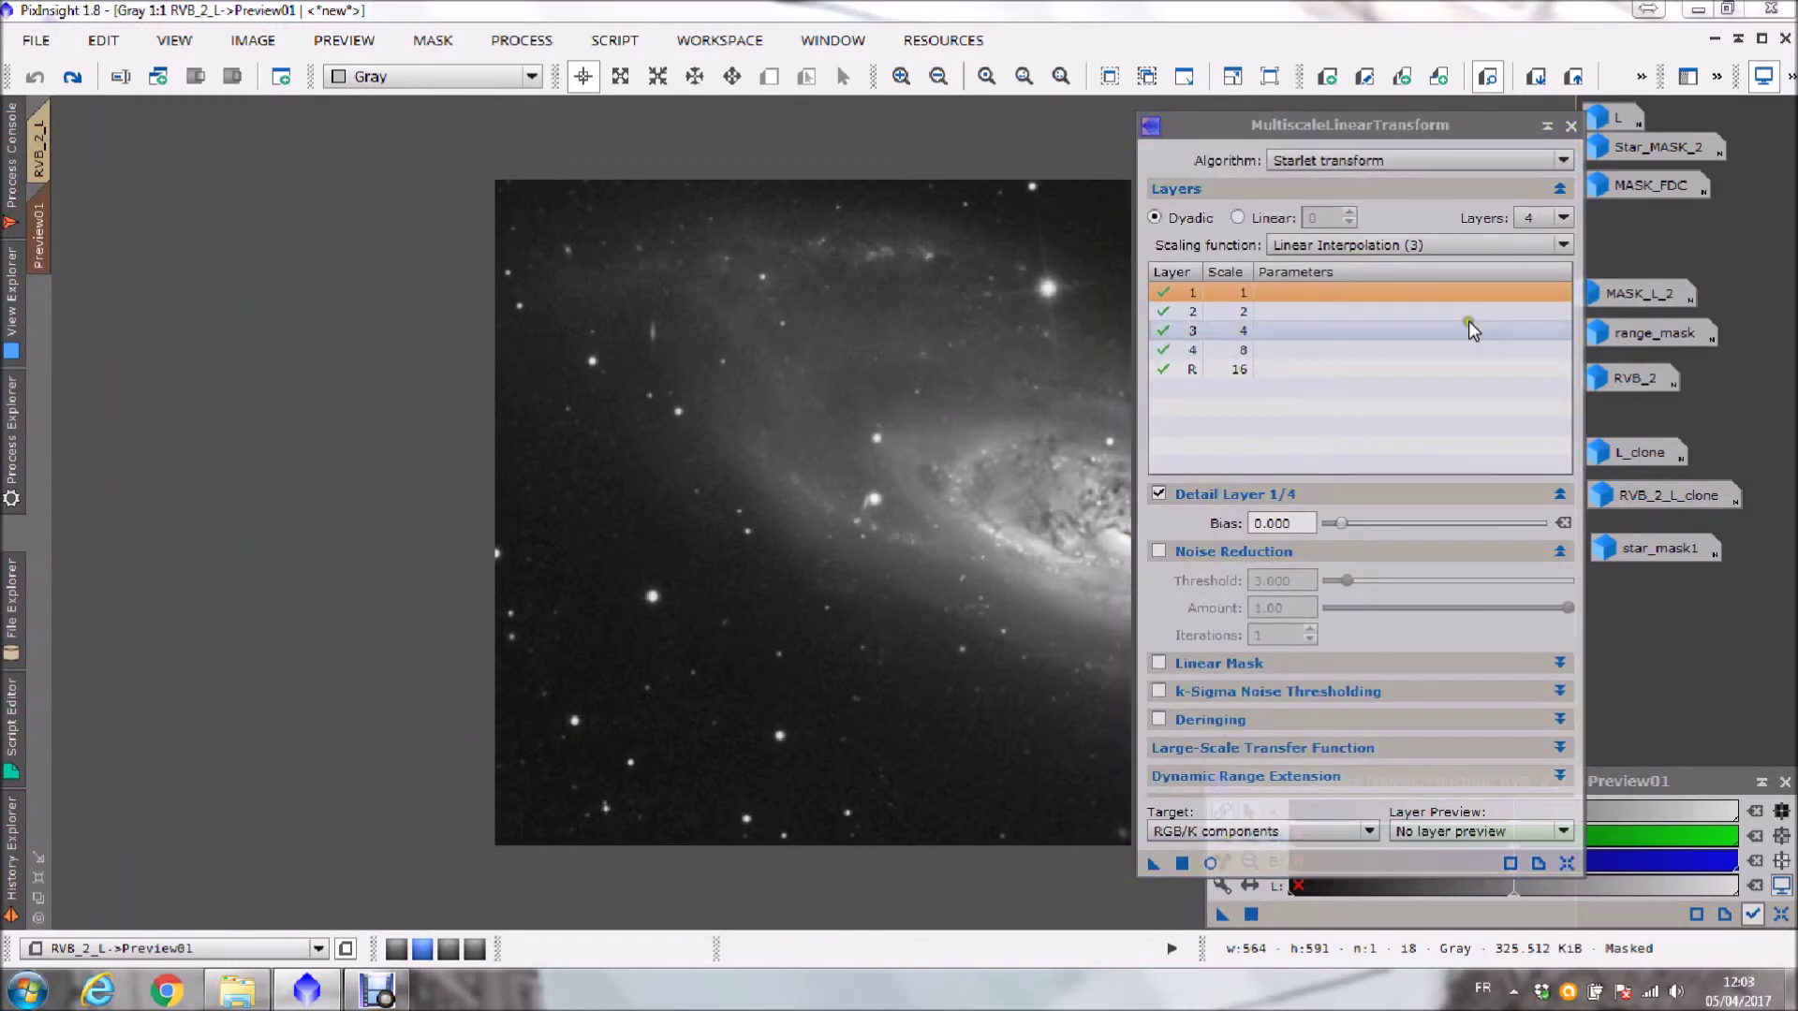
- Set the MultiscaleLinearTransform scaling function to Small Scale 6 (3), and display the real-time preview
left_click(1469, 242)
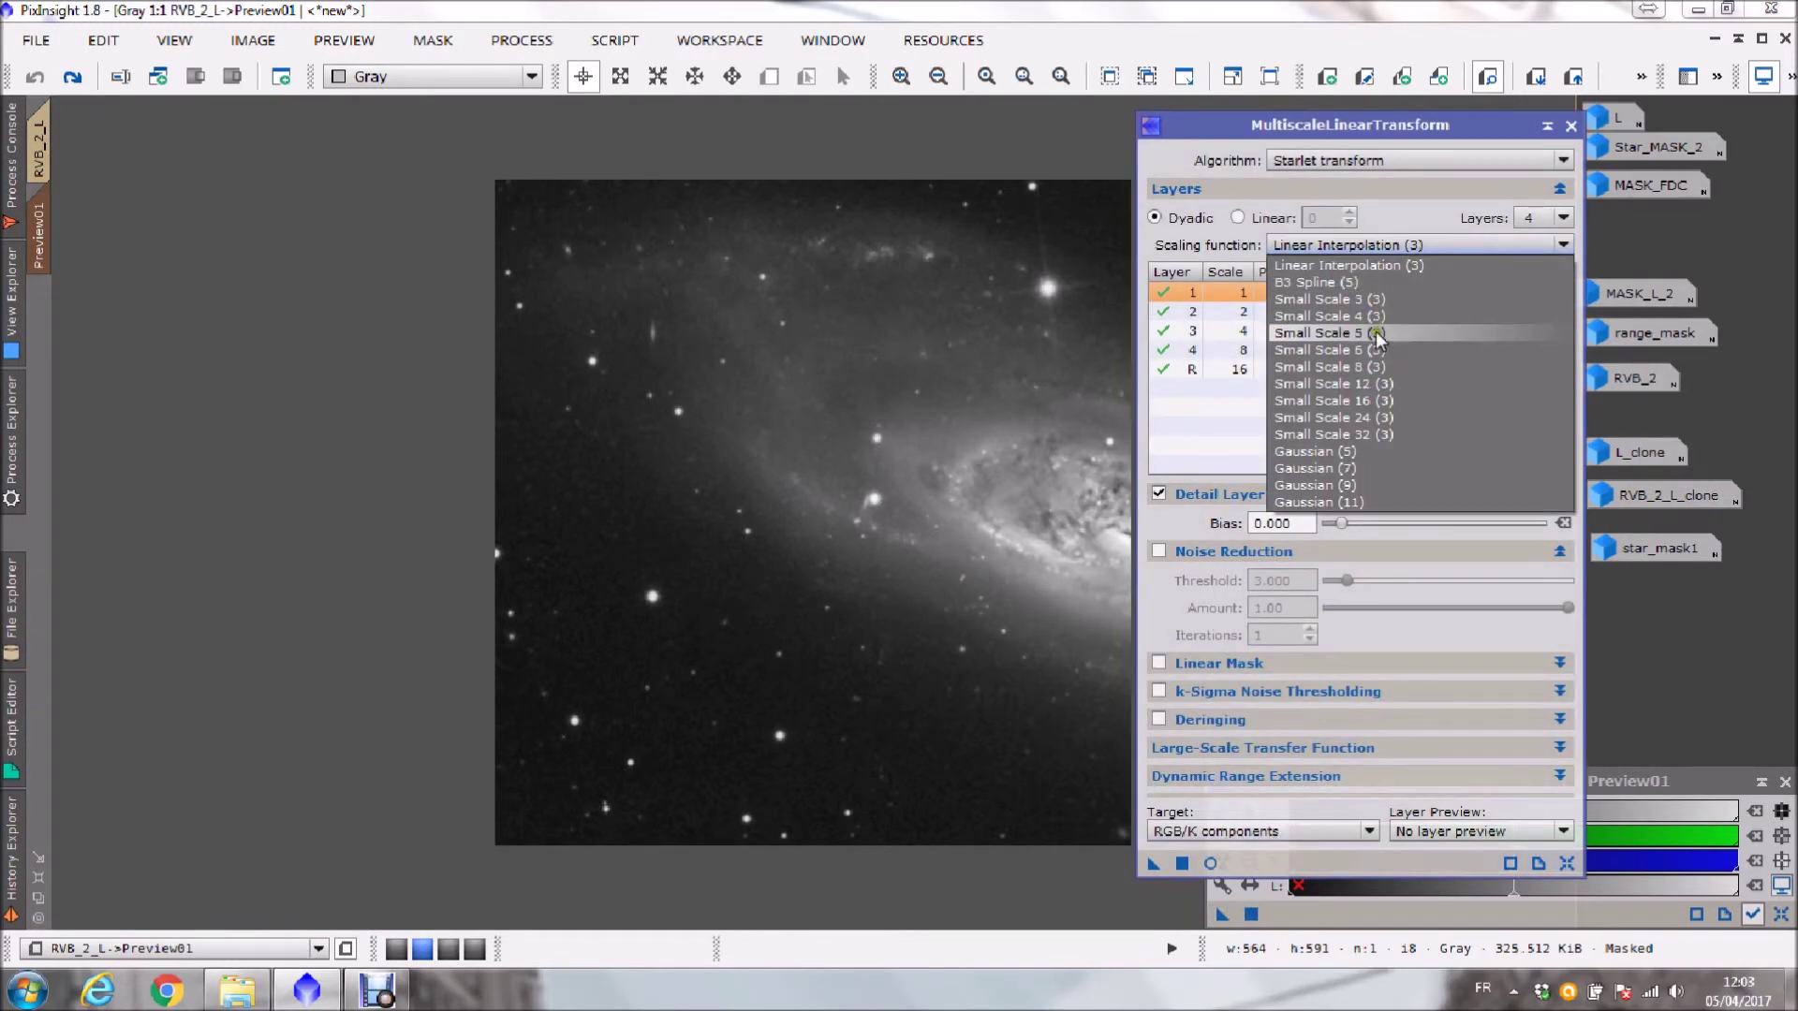
left_click(1377, 349)
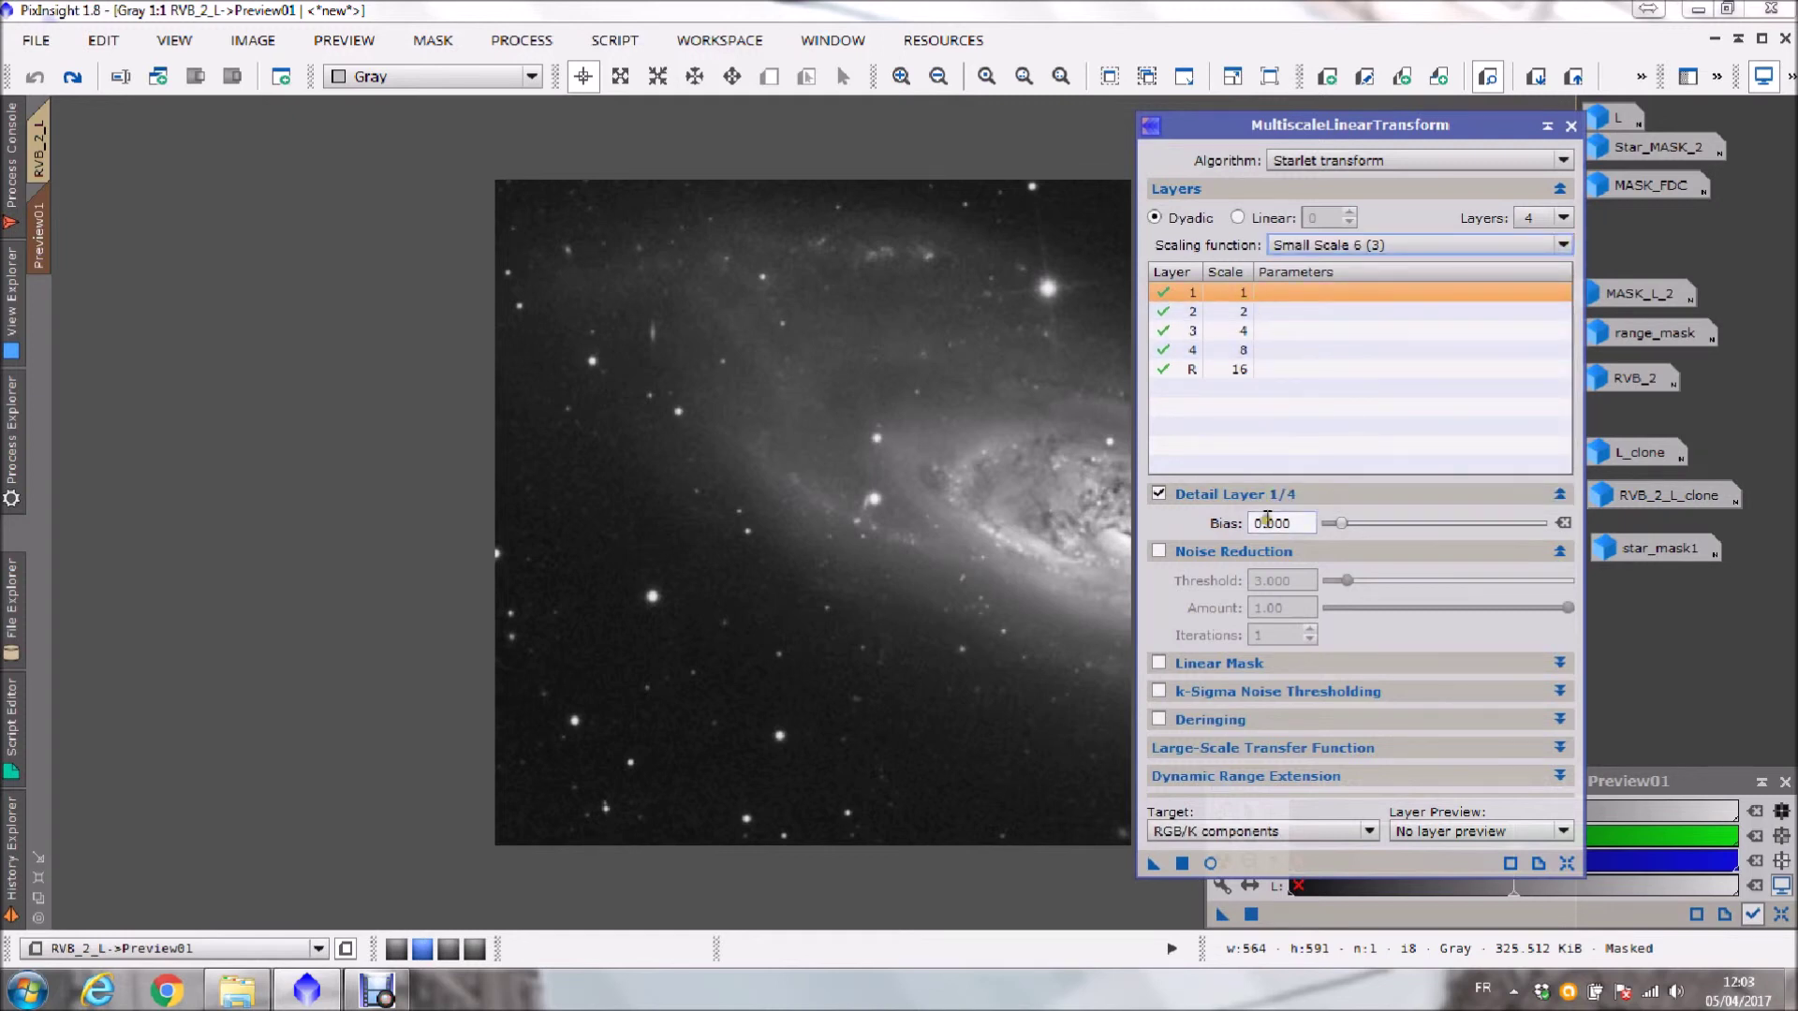
left_click(1210, 862)
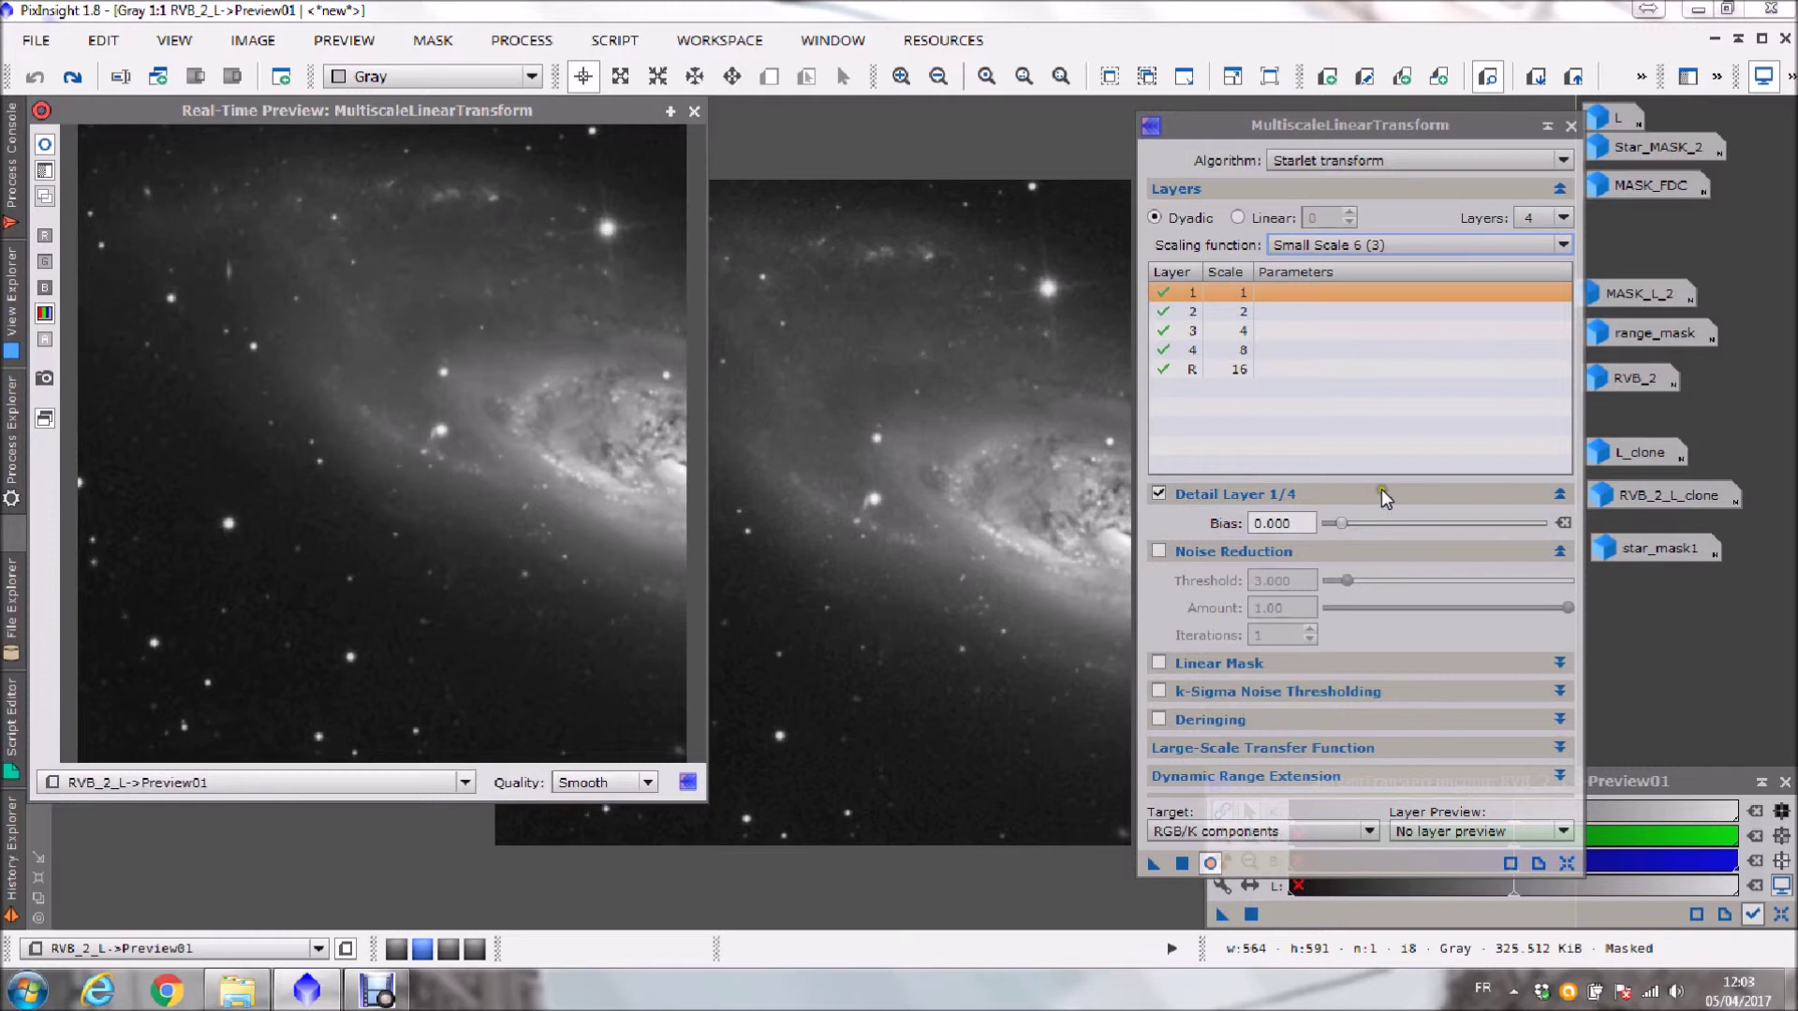
- Set the bias of detail layer 1 to 3.100, apply MultiscaleLinearTransform to Preview01, and close the process
left_click_drag(1339, 518, 1352, 518)
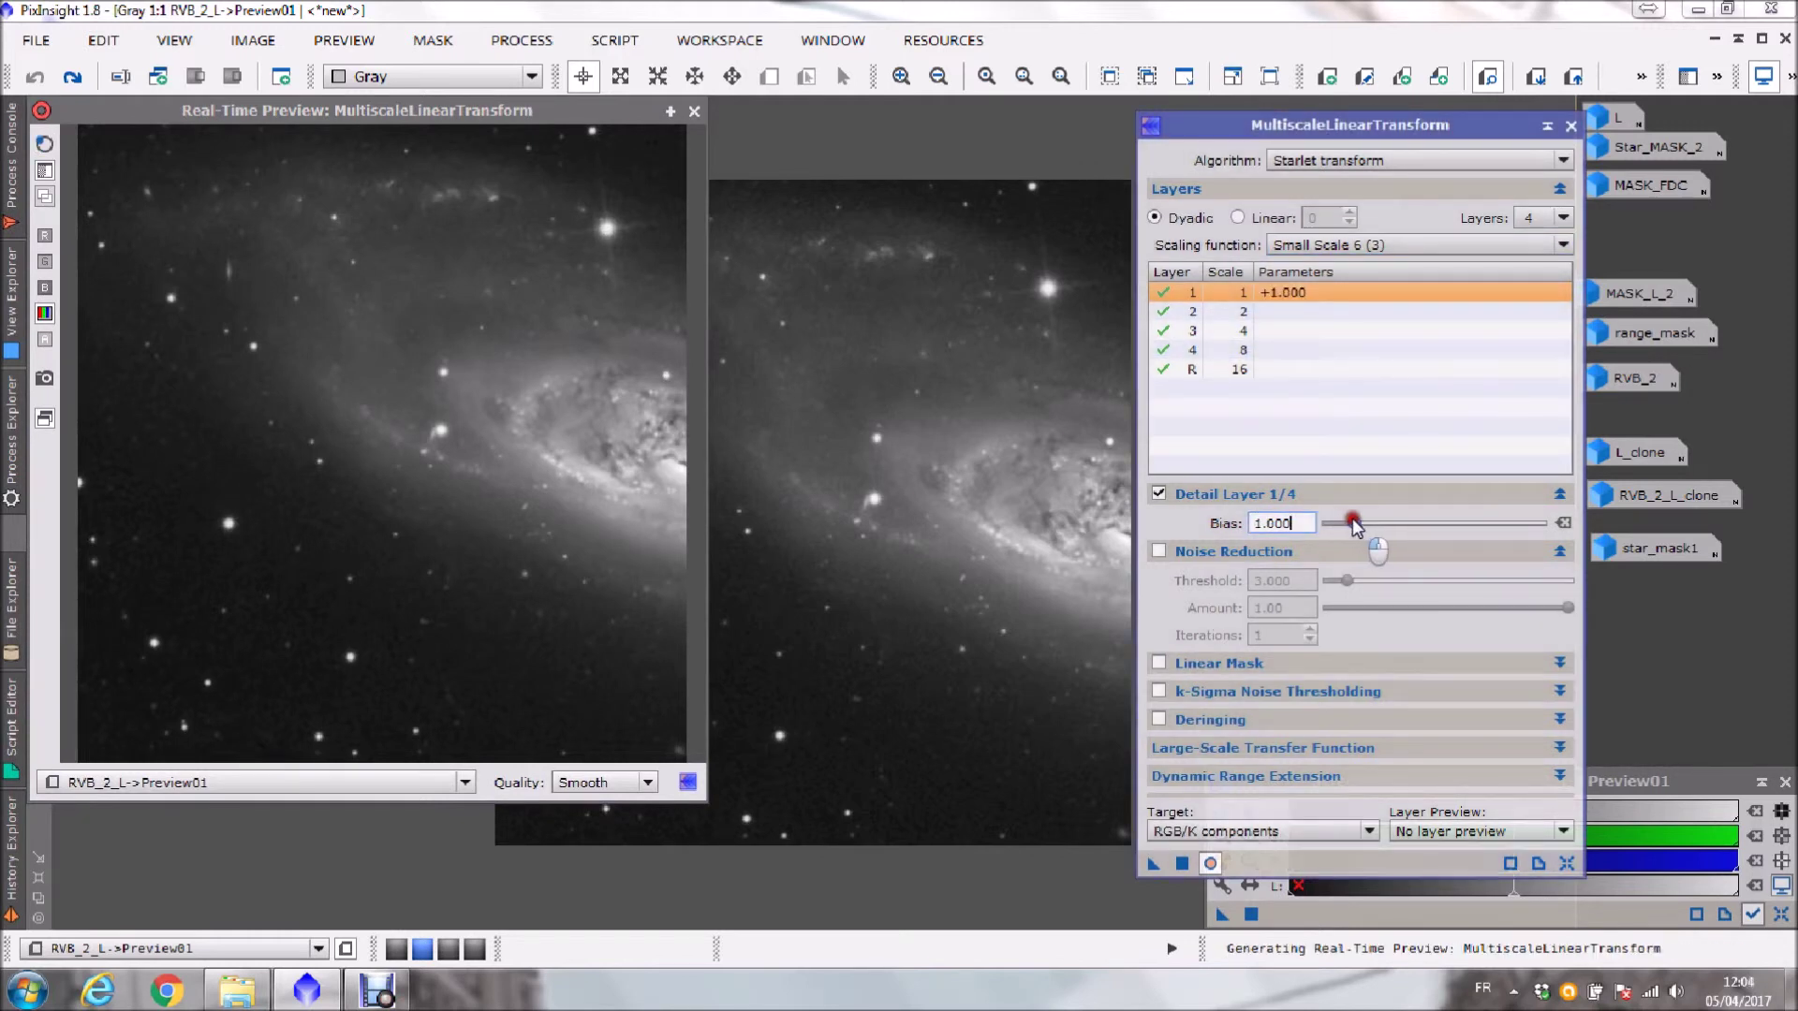
left_click_drag(1356, 523, 1350, 523)
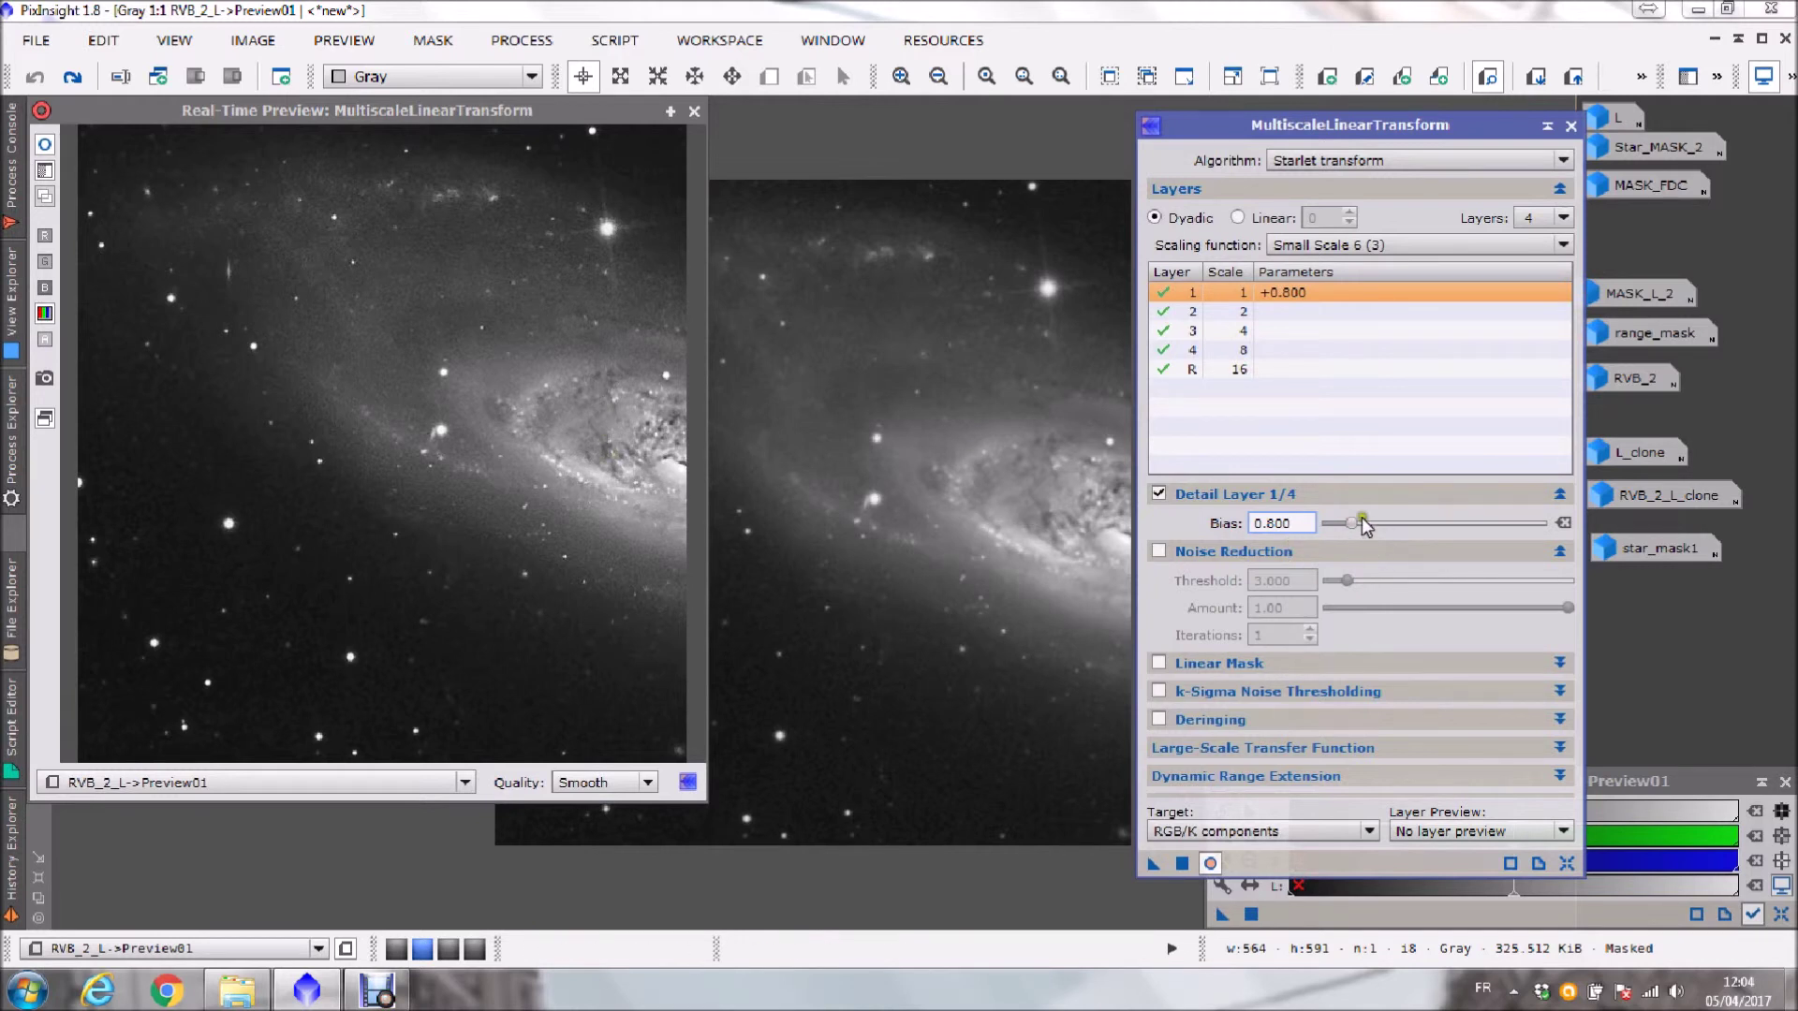
left_click_drag(1358, 529, 1382, 530)
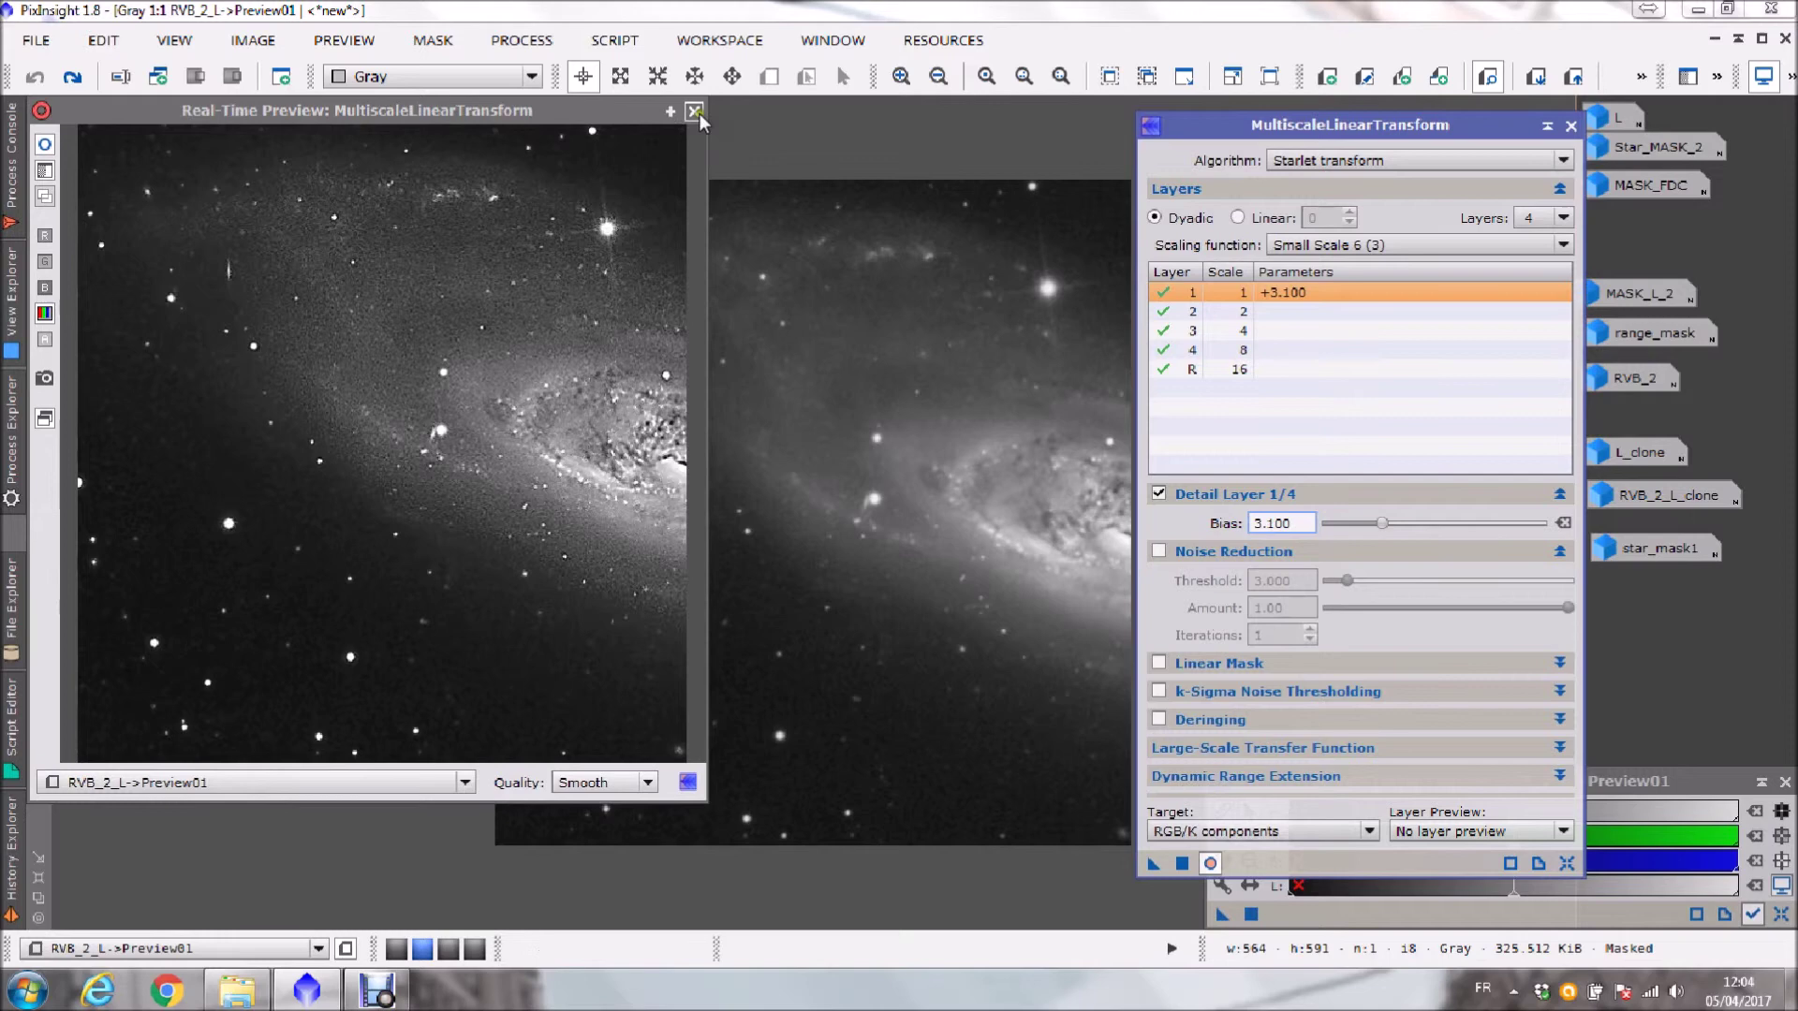
left_click(695, 111)
left_click_drag(1153, 862, 960, 713)
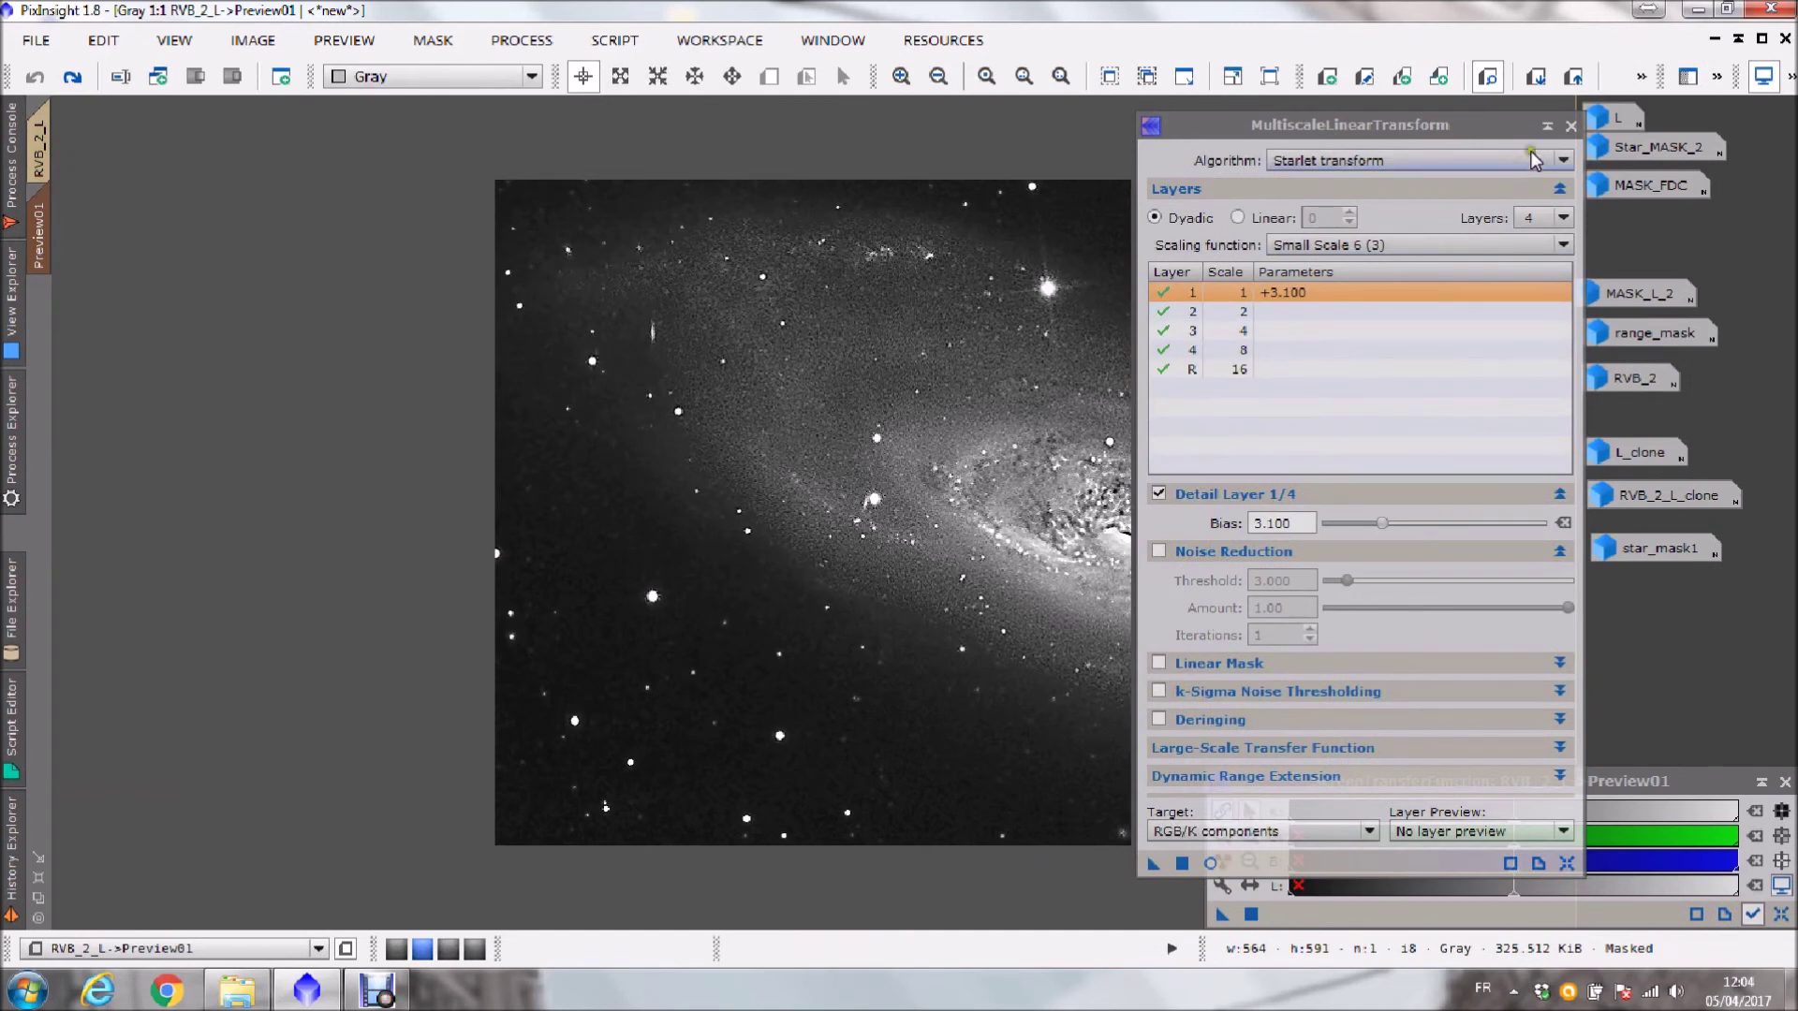
left_click(1570, 126)
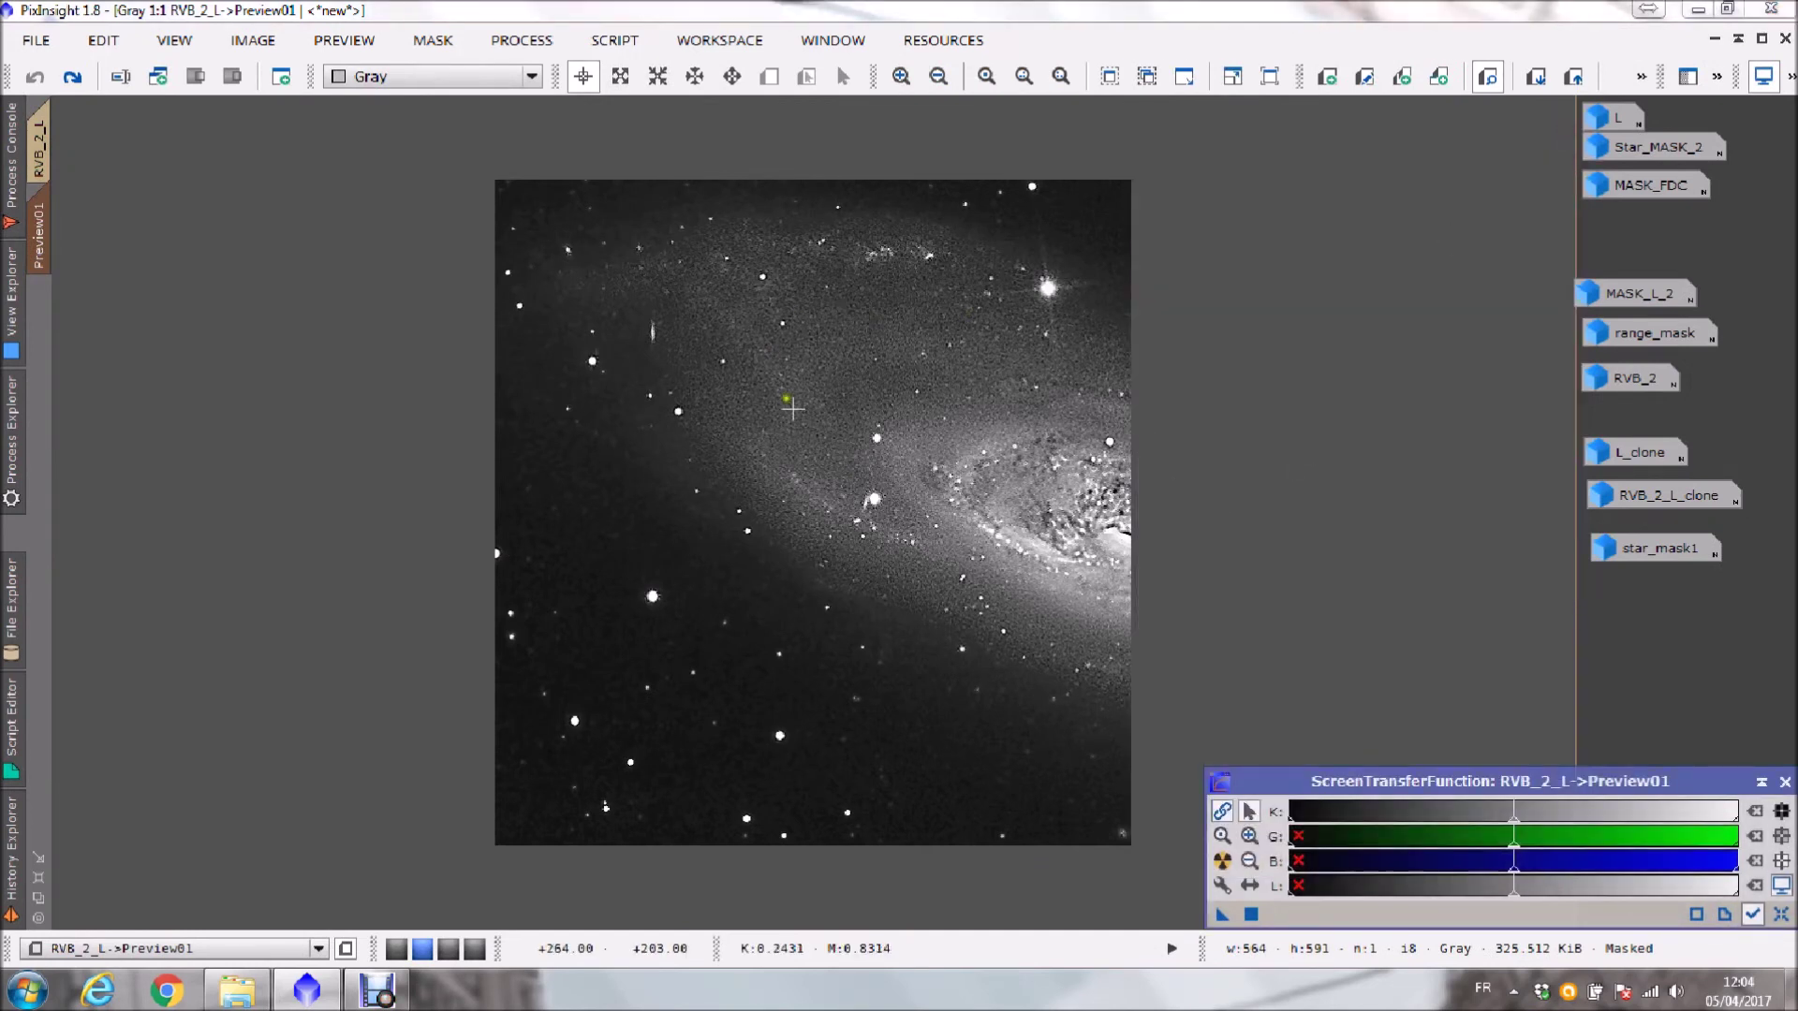
- Compare Preview01 with and without the layer 1 enhancement, and leave the transform undone
key("ctrl+z")
key("ctrl+y")
key("ctrl+z")
key("ctrl+y")
key("ctrl+z")
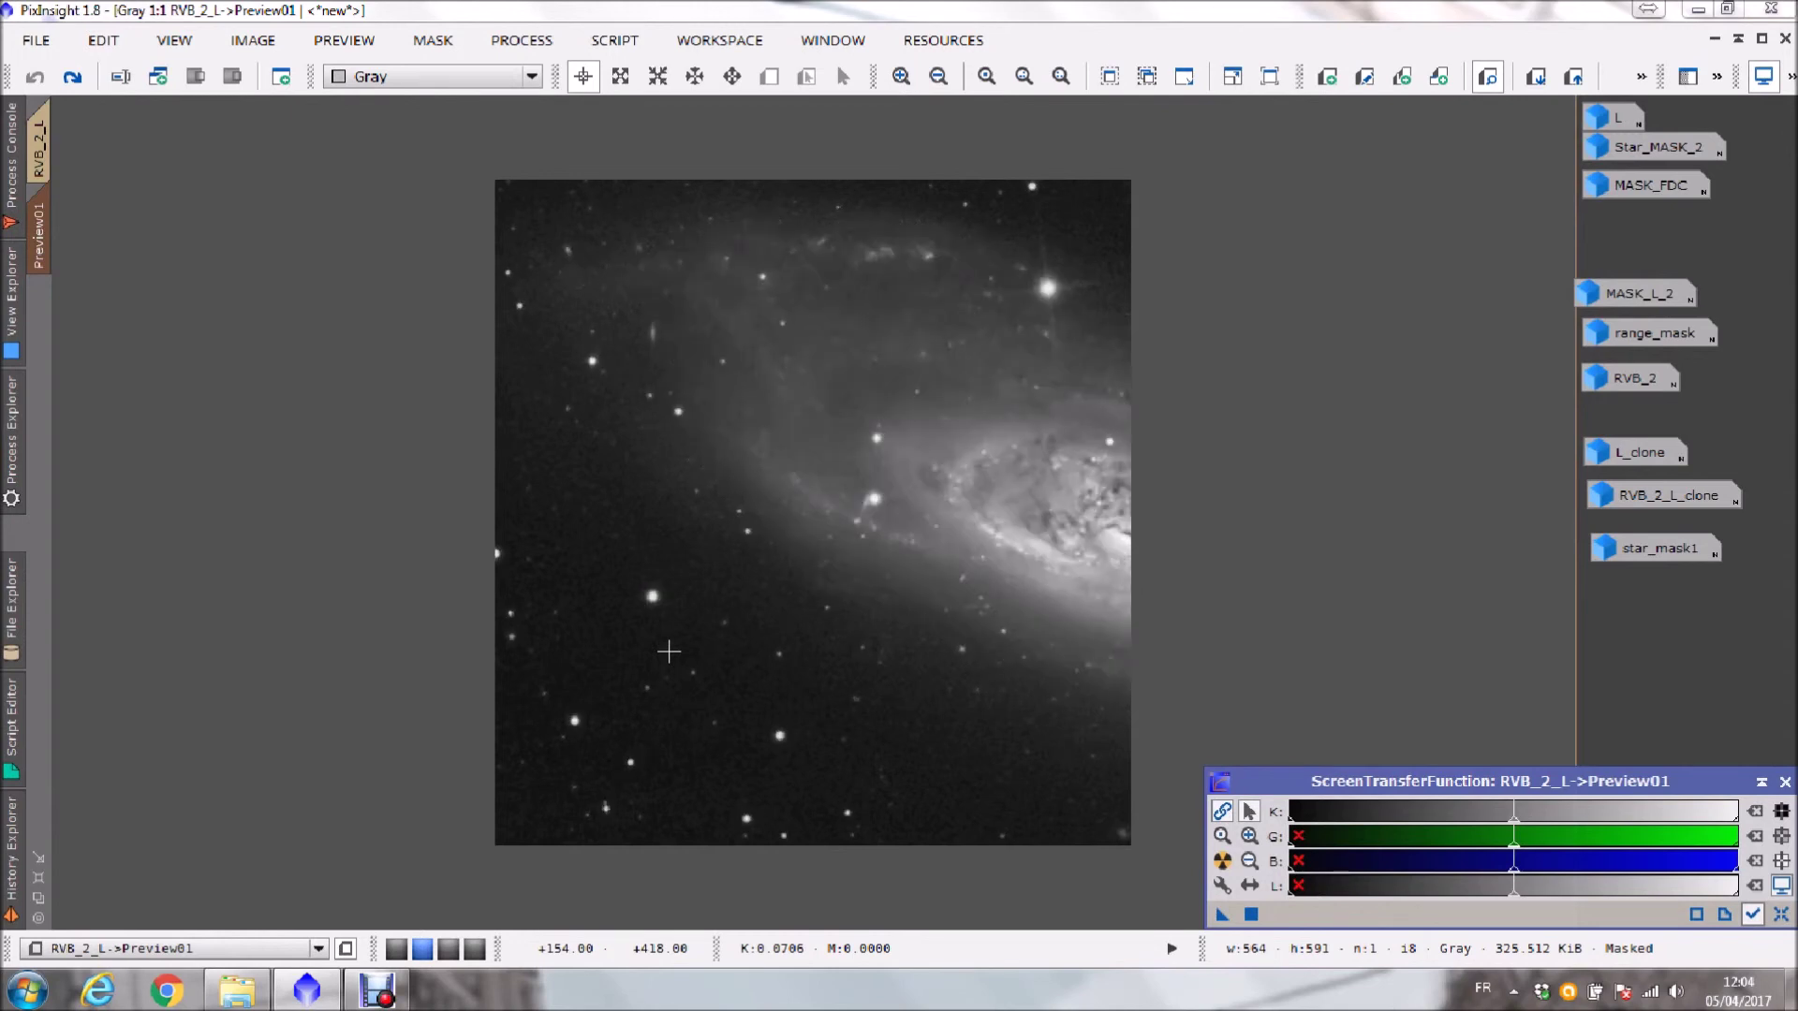
- Remove the mask from RVB_2_L, return to its main view, and minimise the image
left_click(428, 43)
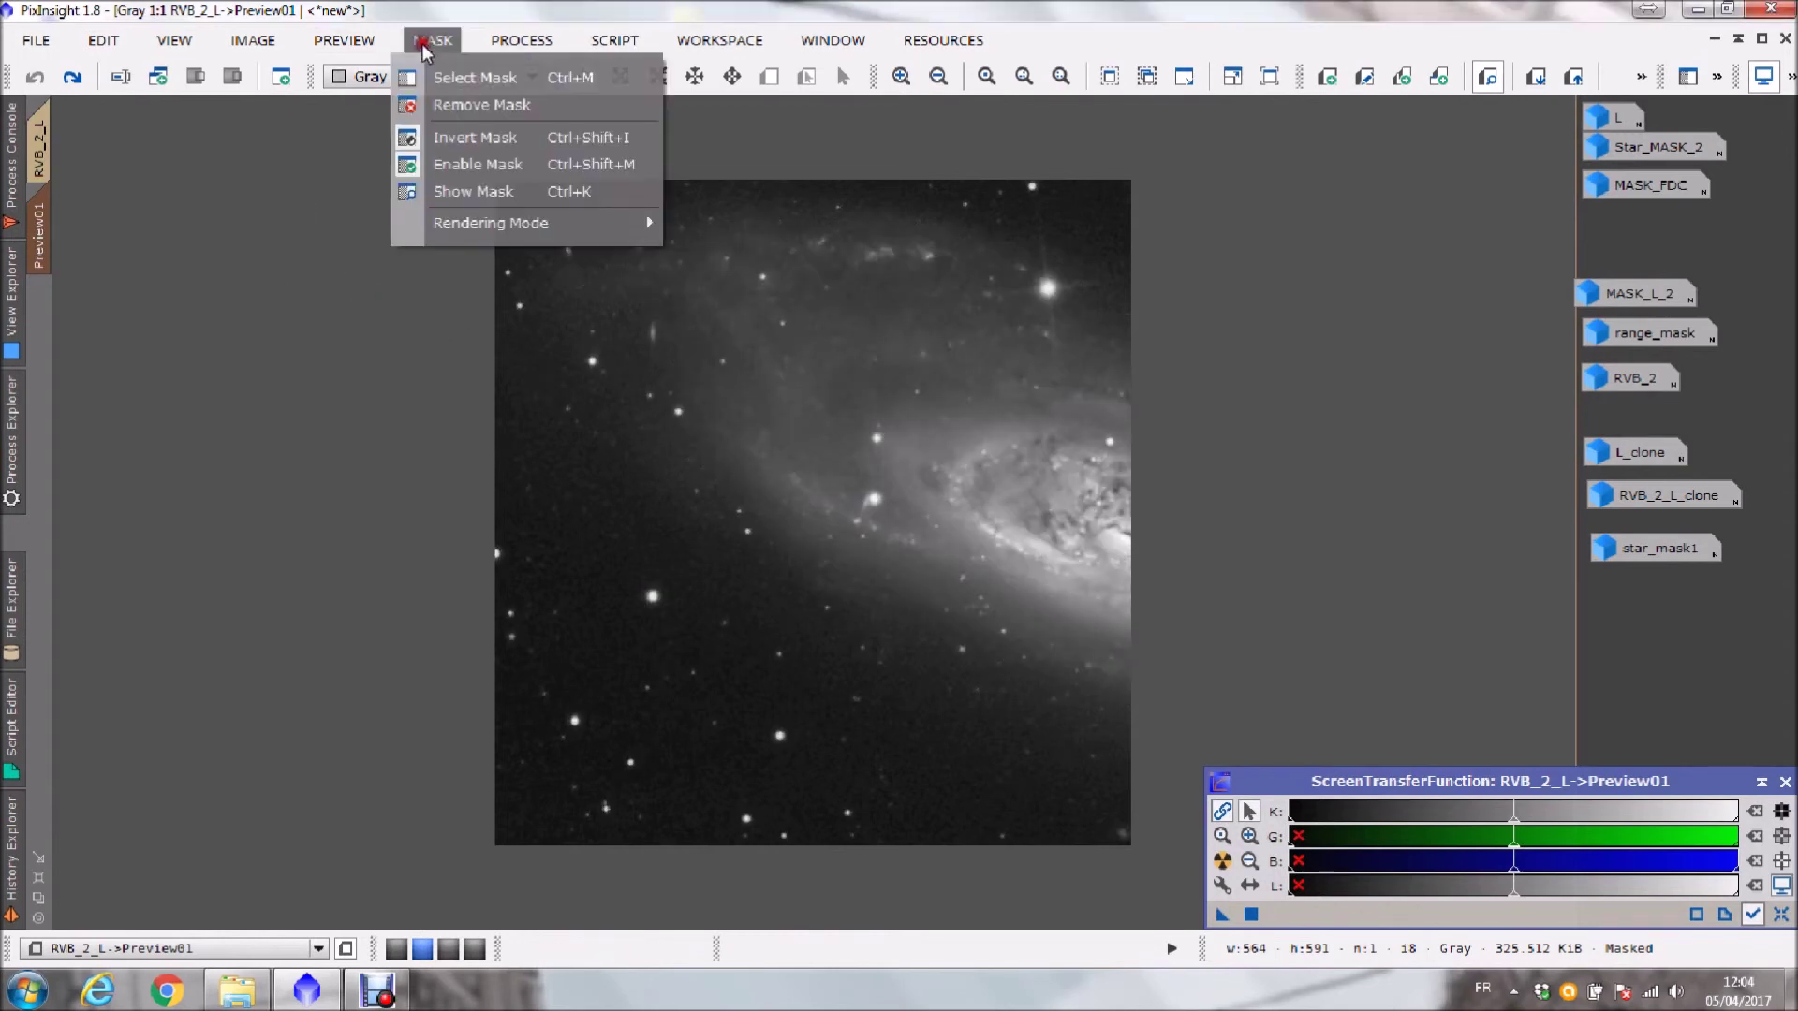
left_click(468, 105)
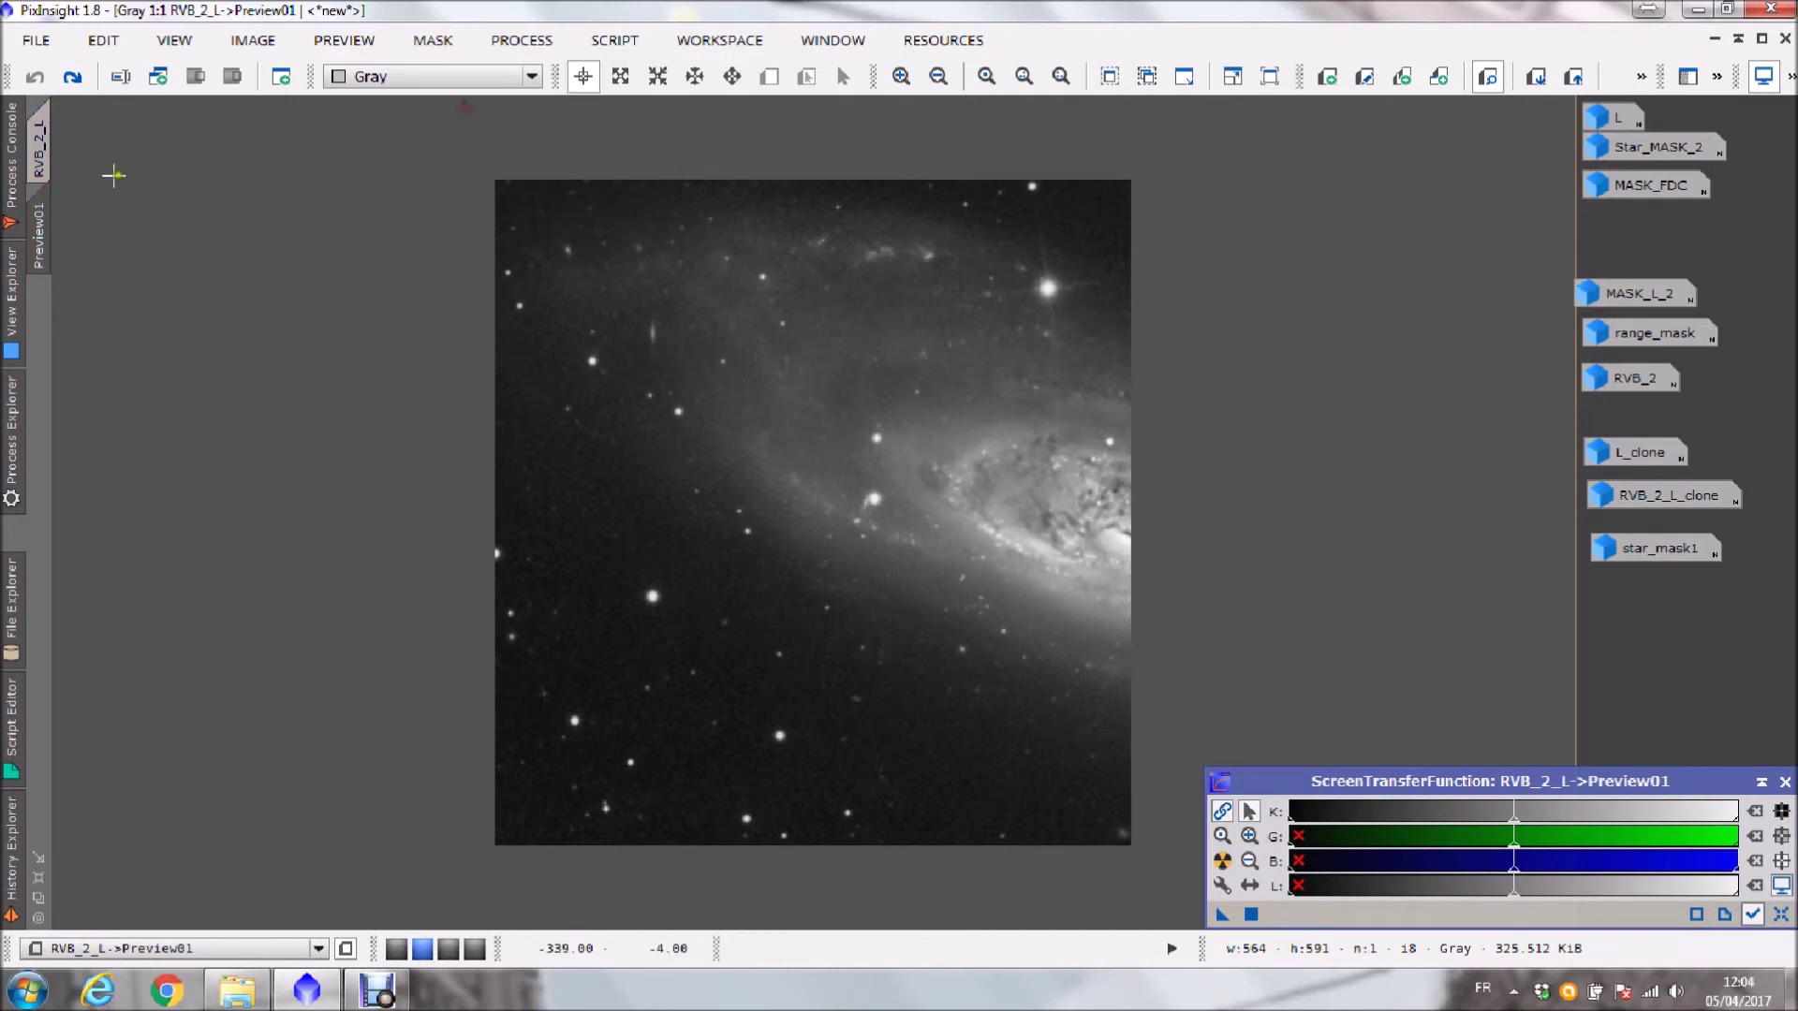
left_click(39, 148)
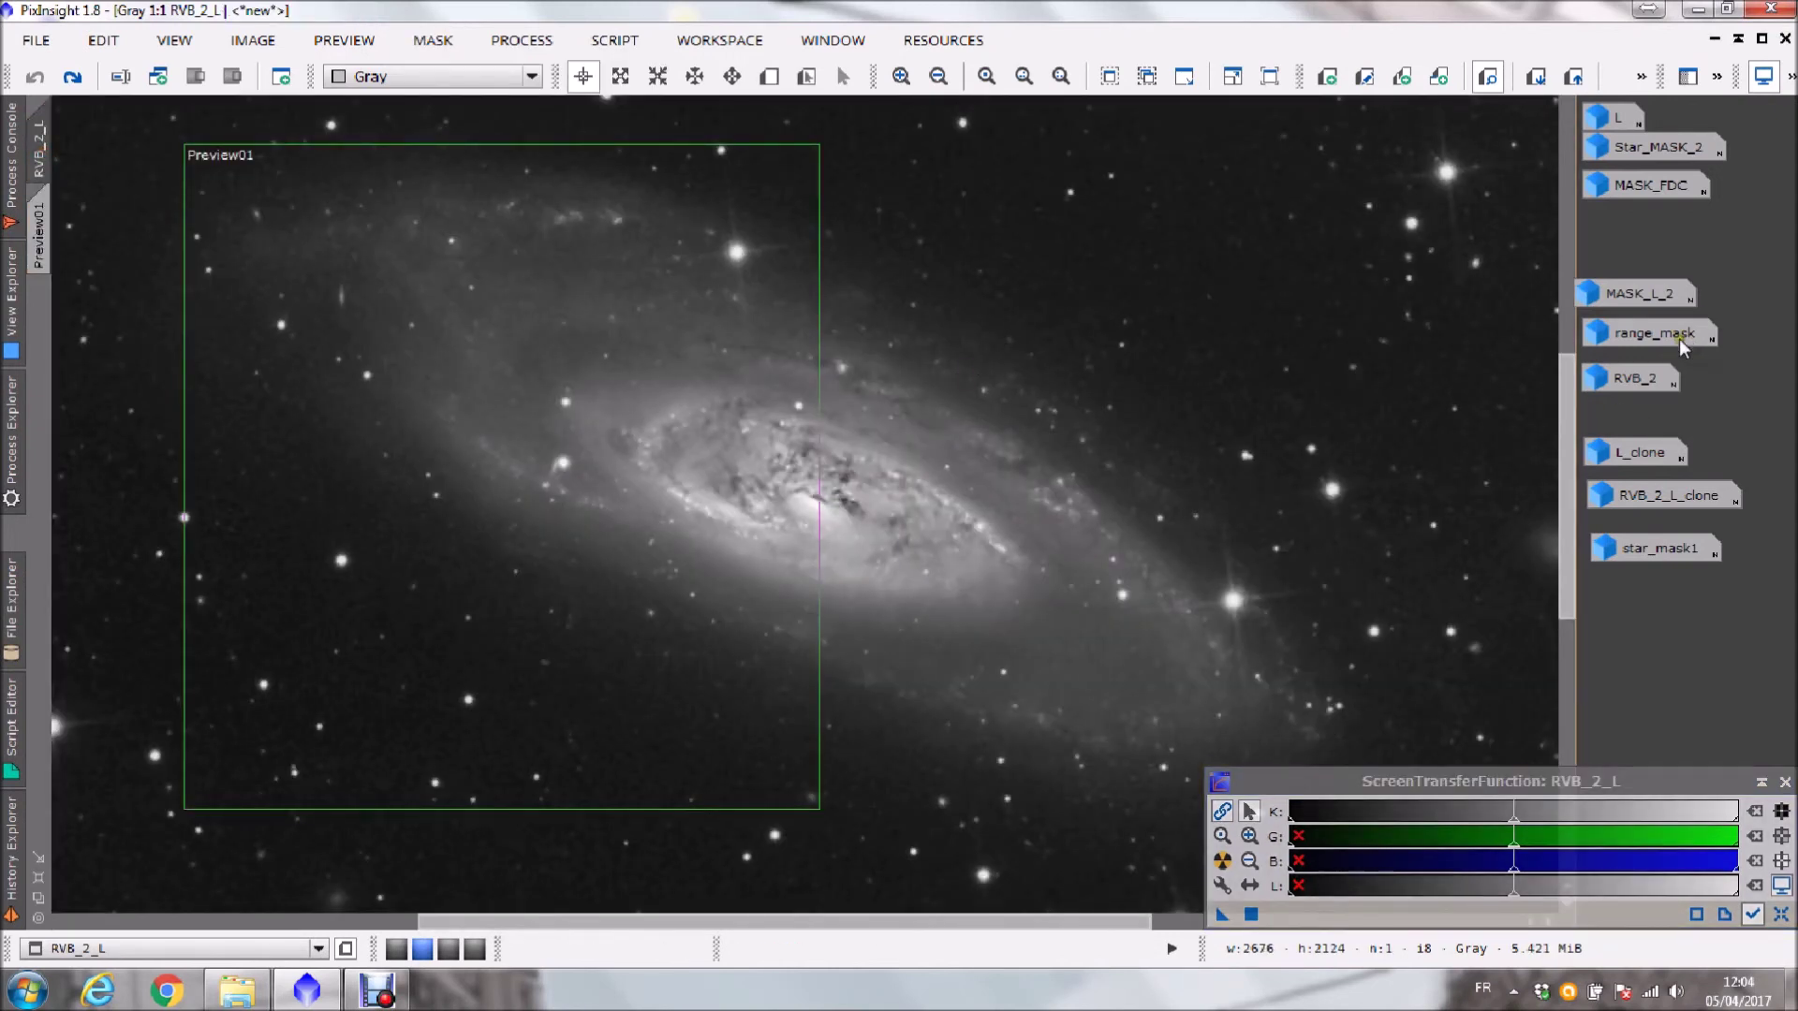
left_click(1762, 39)
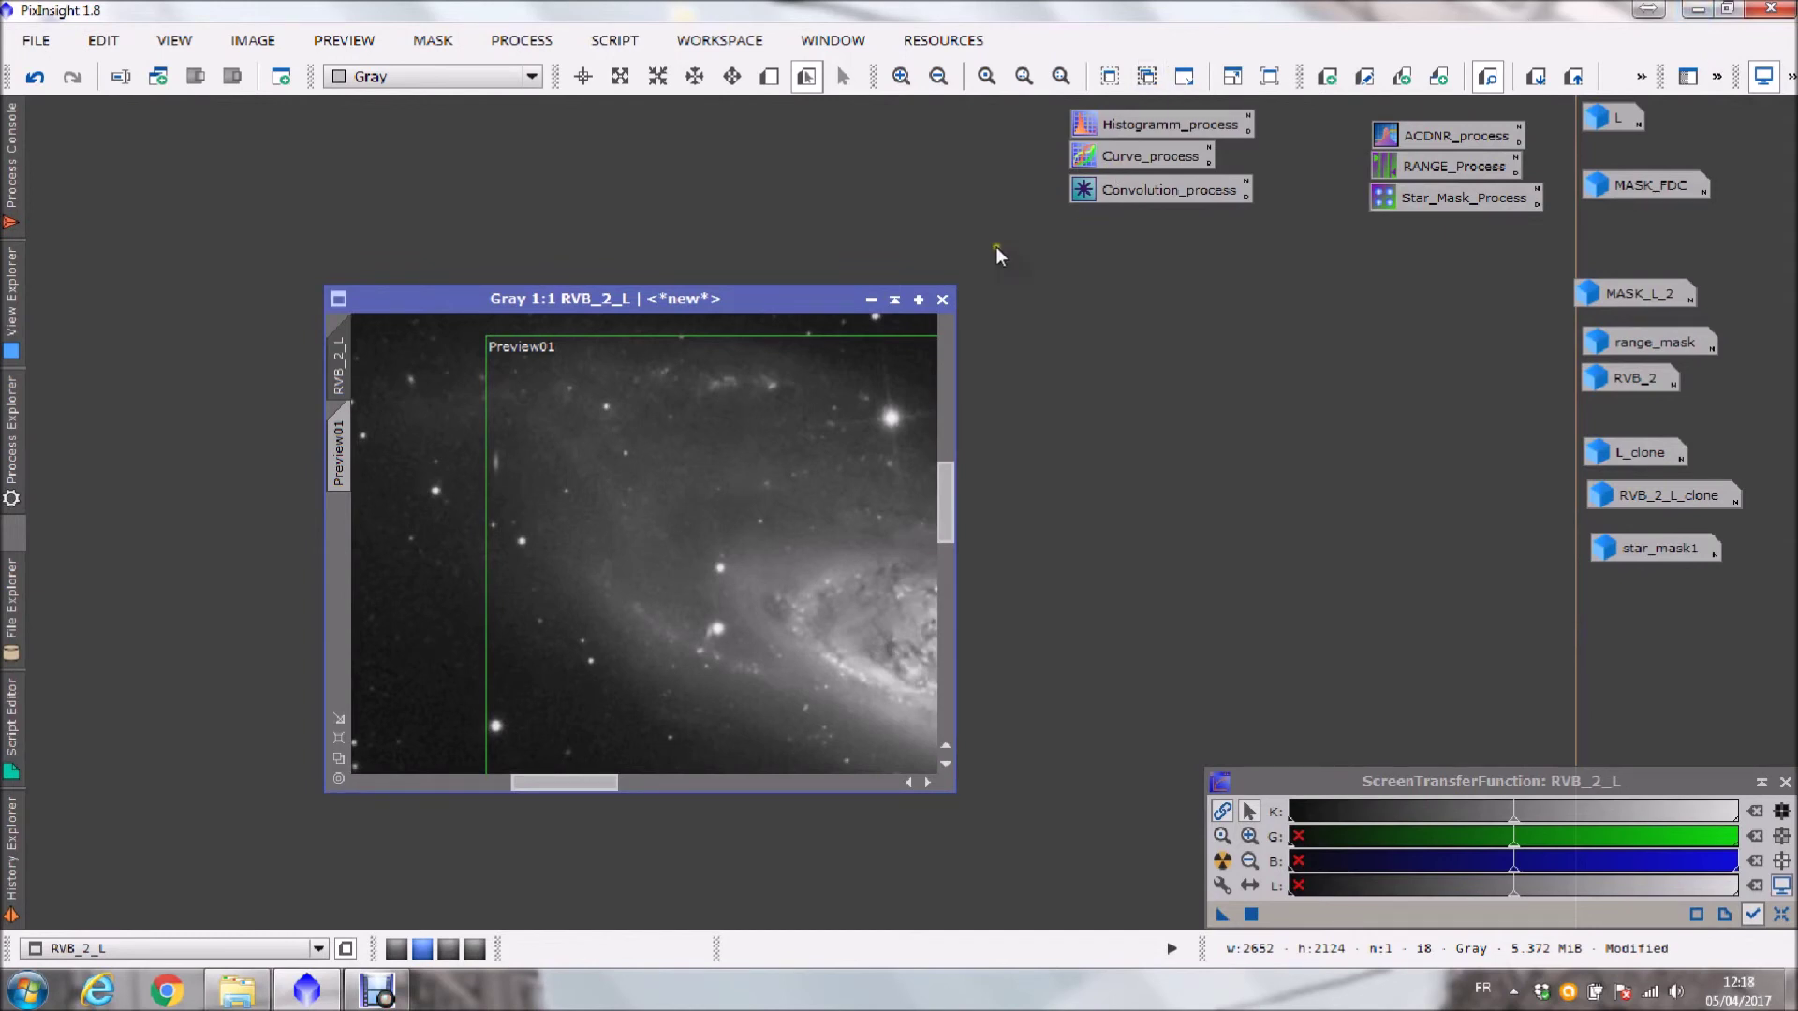
left_click(870, 300)
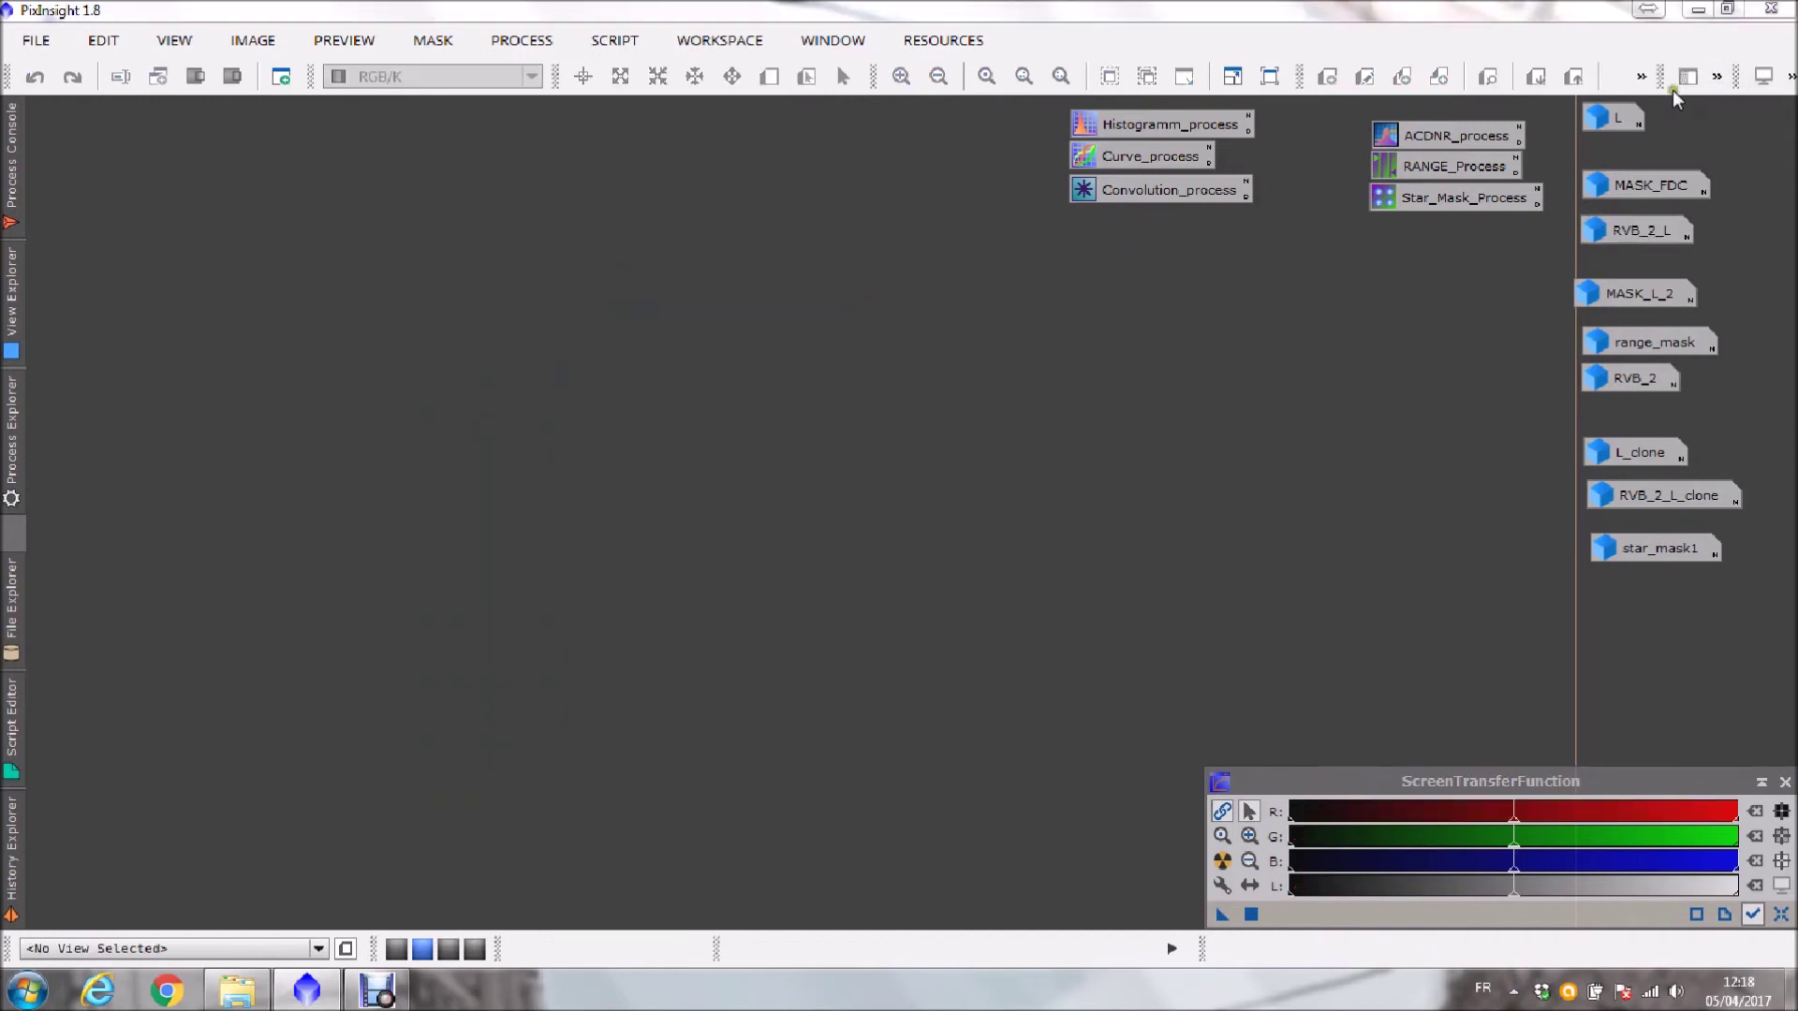
- Restore the L and star_mask1 images, and apply star_mask1 as a mask to L
double_click(1609, 119)
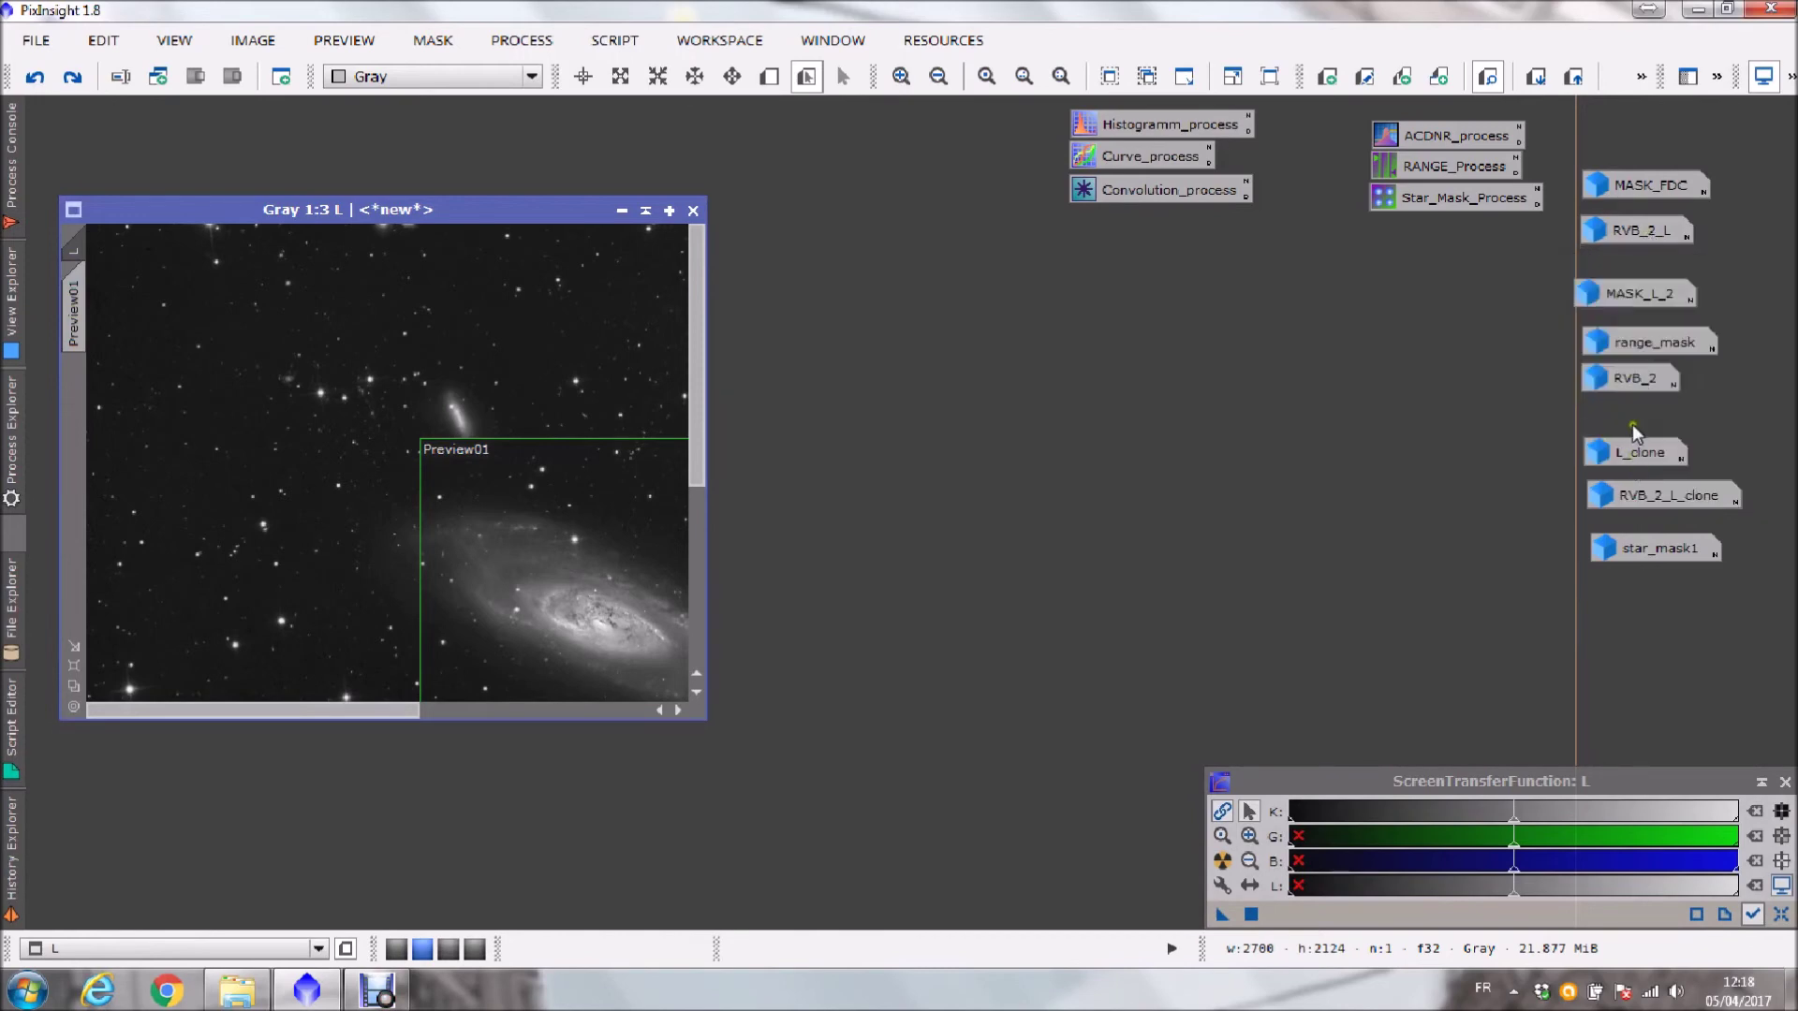
double_click(1646, 545)
left_click_drag(826, 125, 1317, 166)
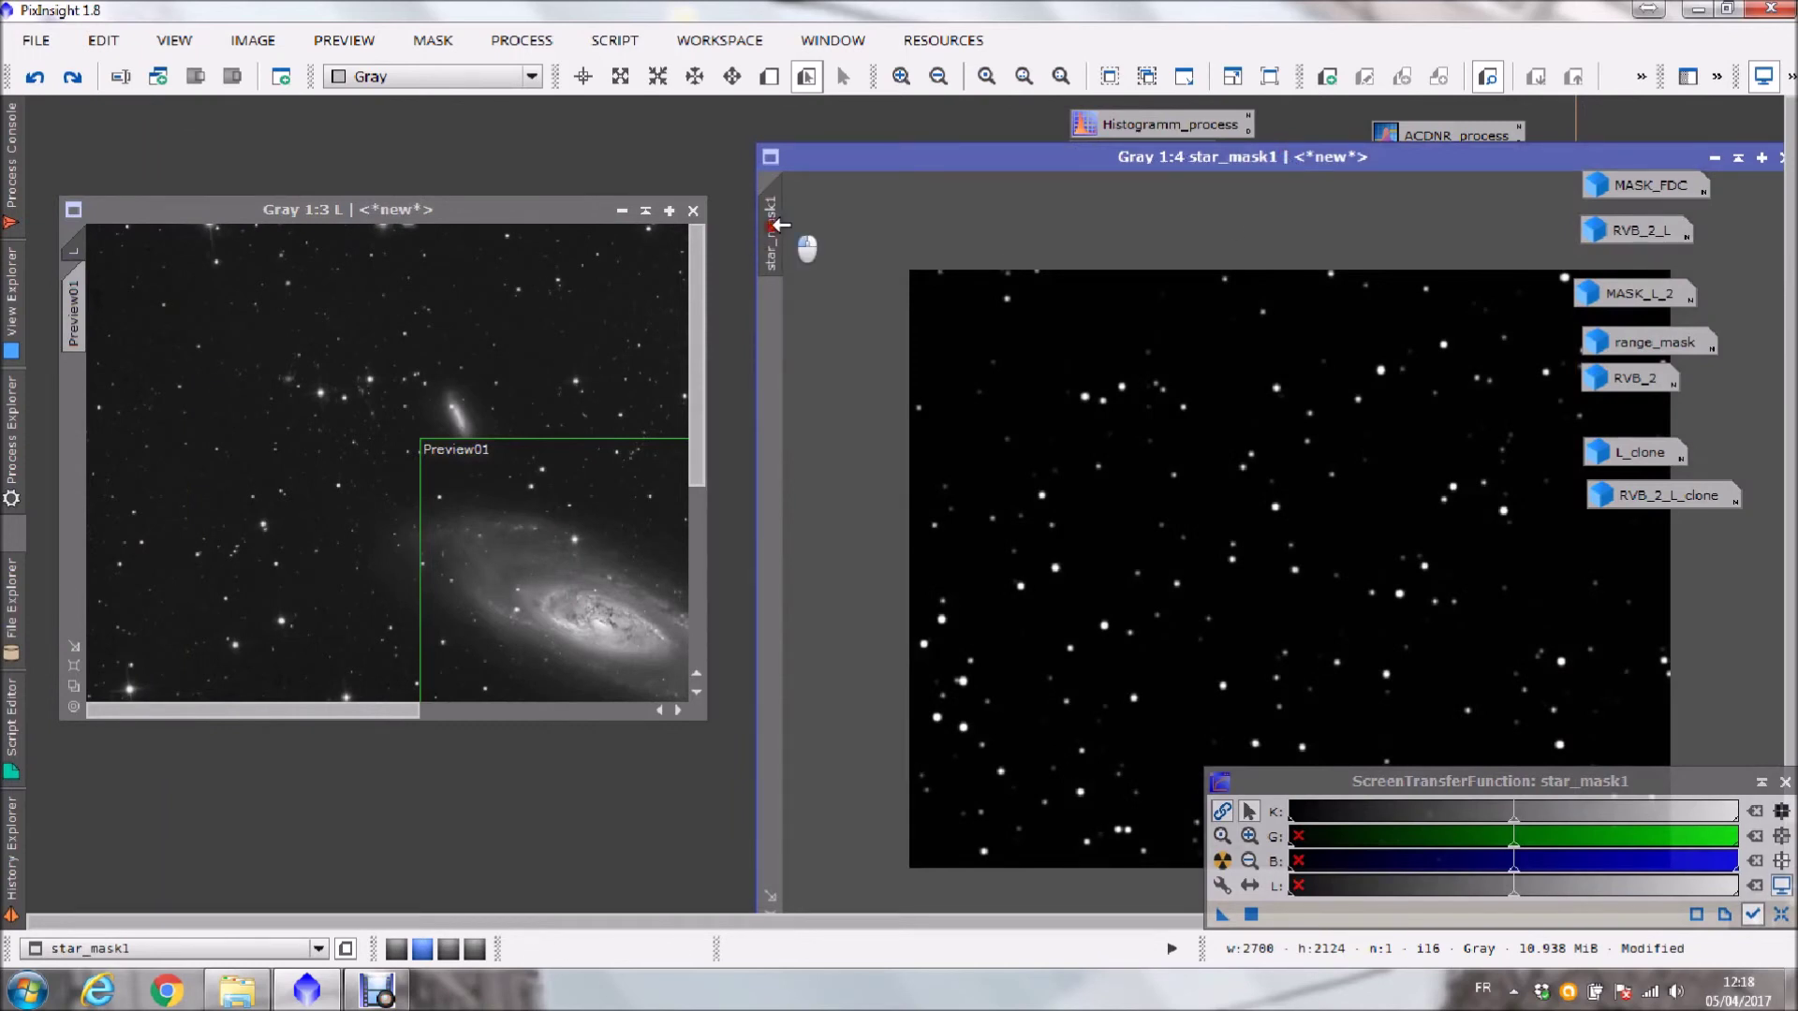
left_click_drag(777, 225, 75, 427)
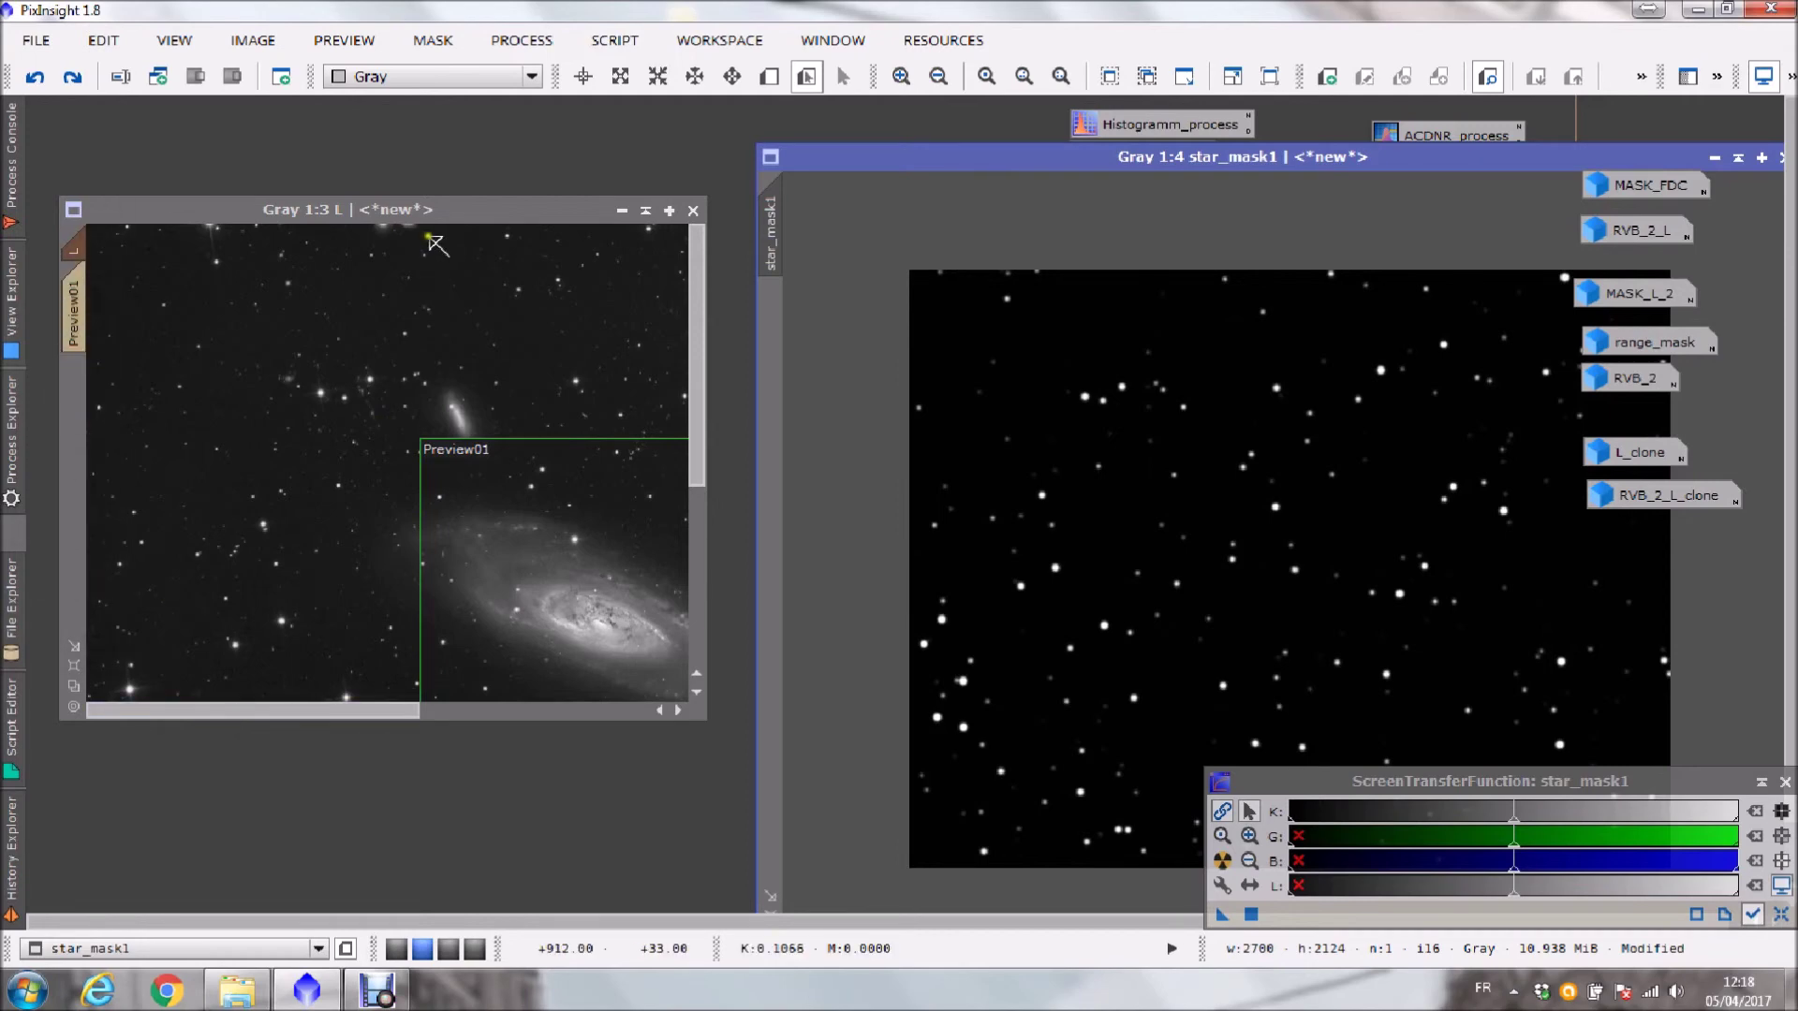
- Maximise L, inspect which stars the red mask overlay leaves exposed, and hide the overlay
double_click(227, 207)
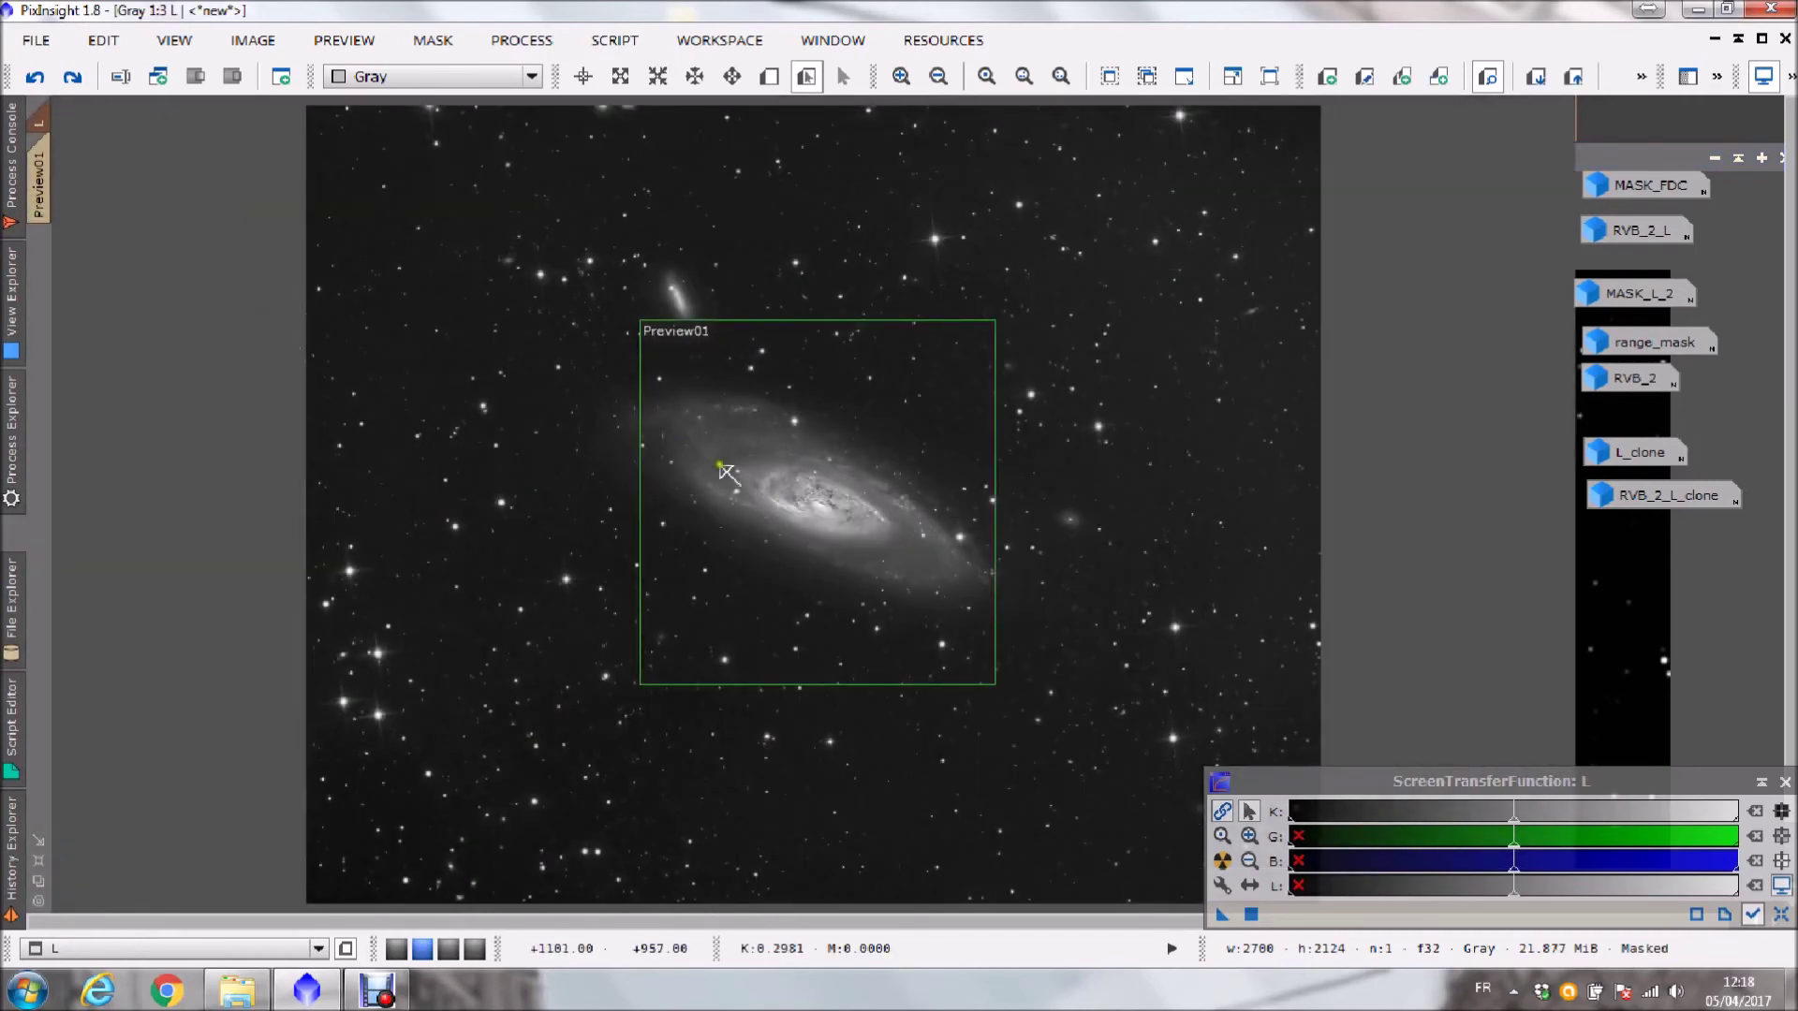
left_click(436, 42)
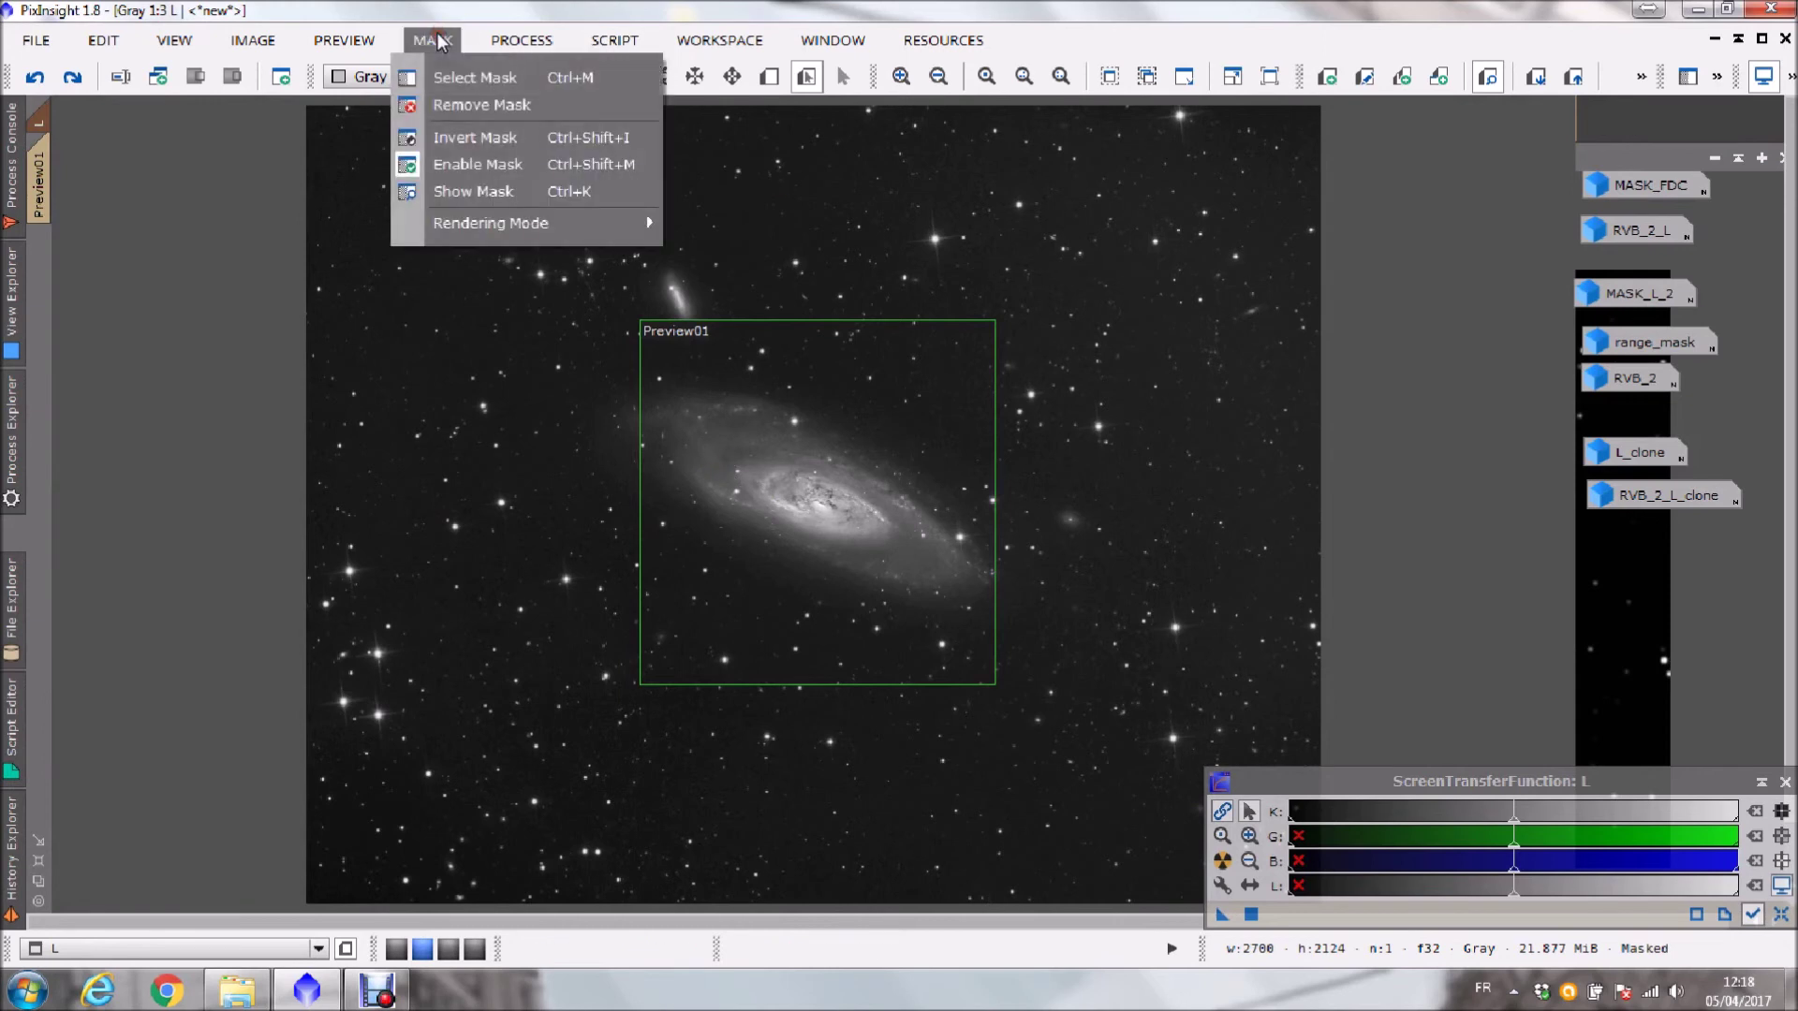
left_click(494, 205)
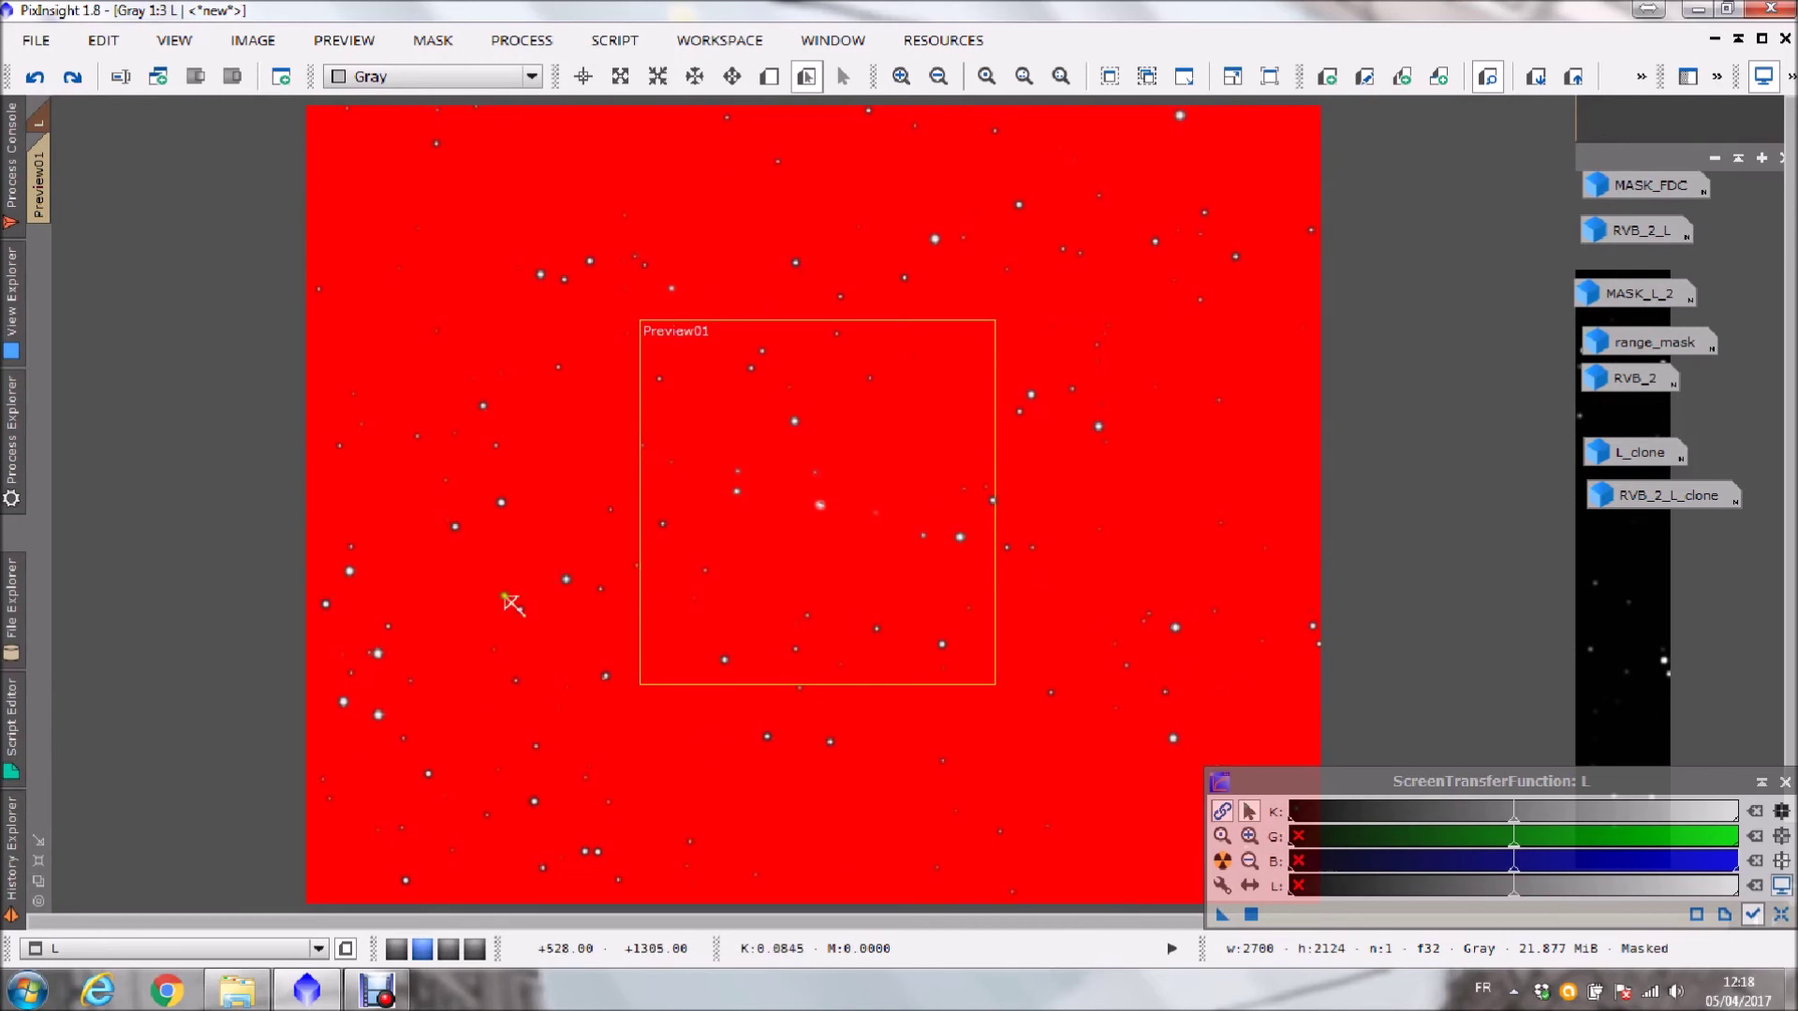
scroll(513, 604, "up", 1)
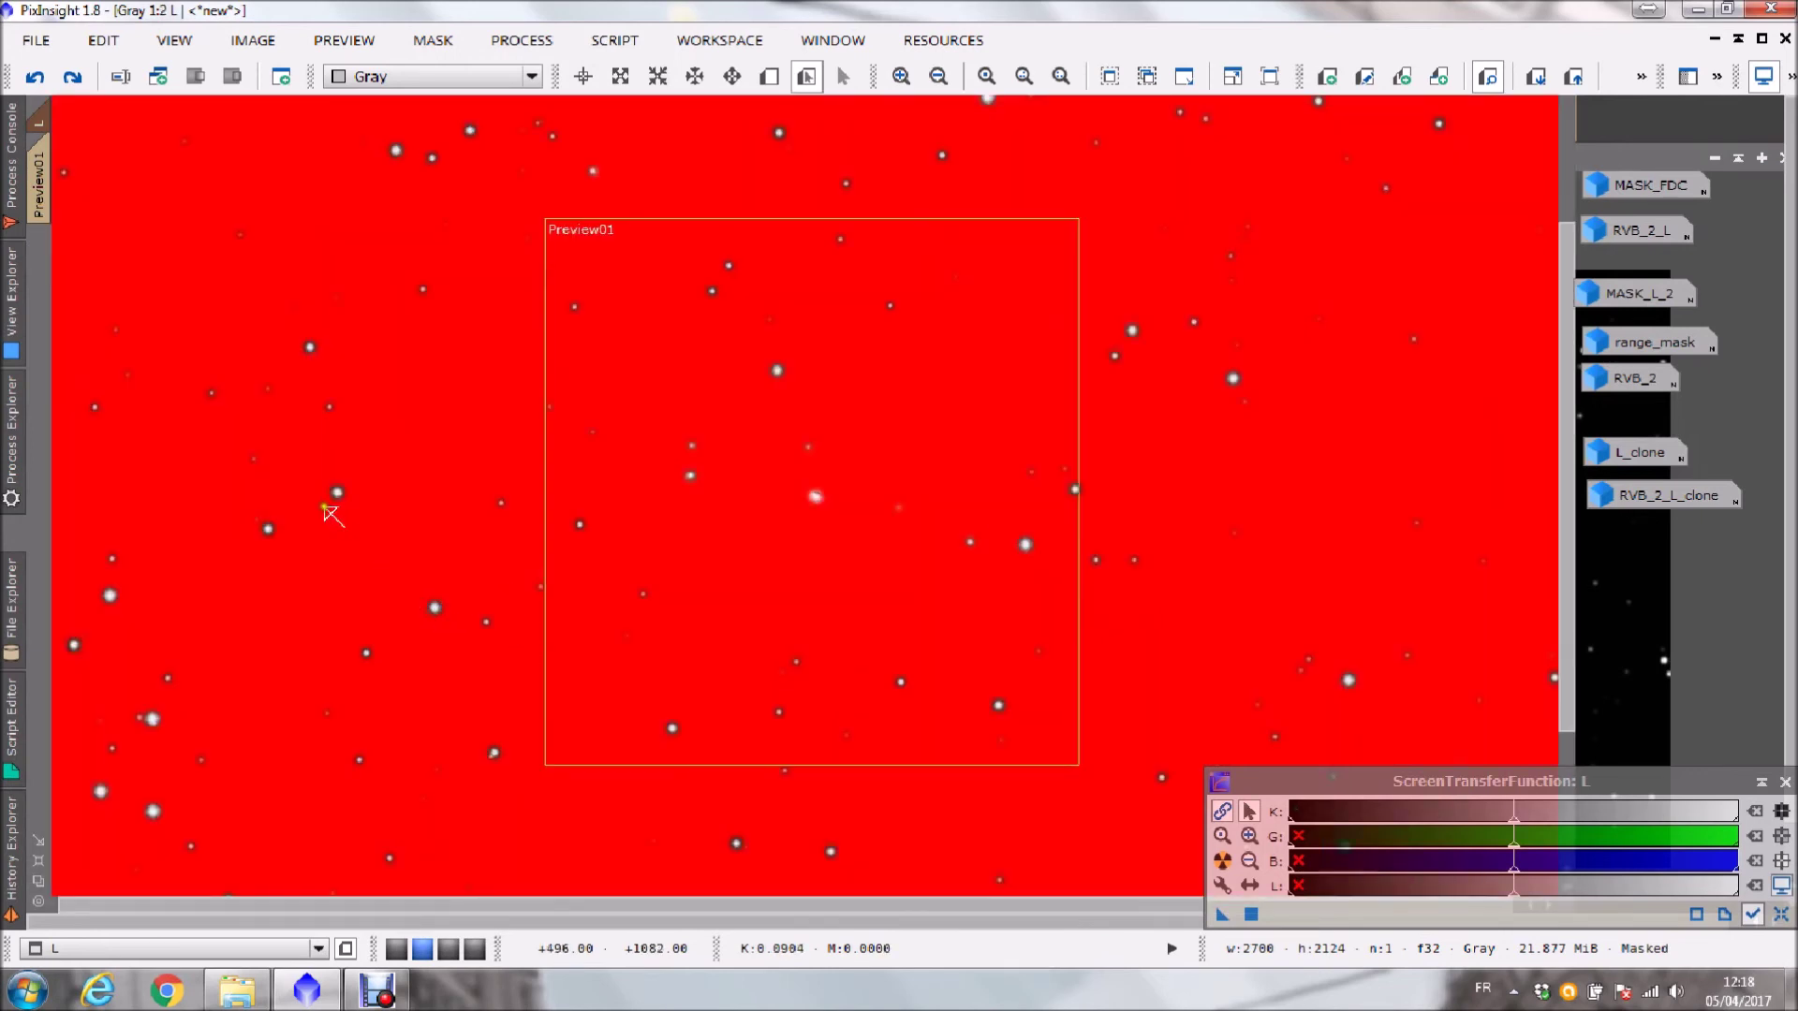
left_click(432, 42)
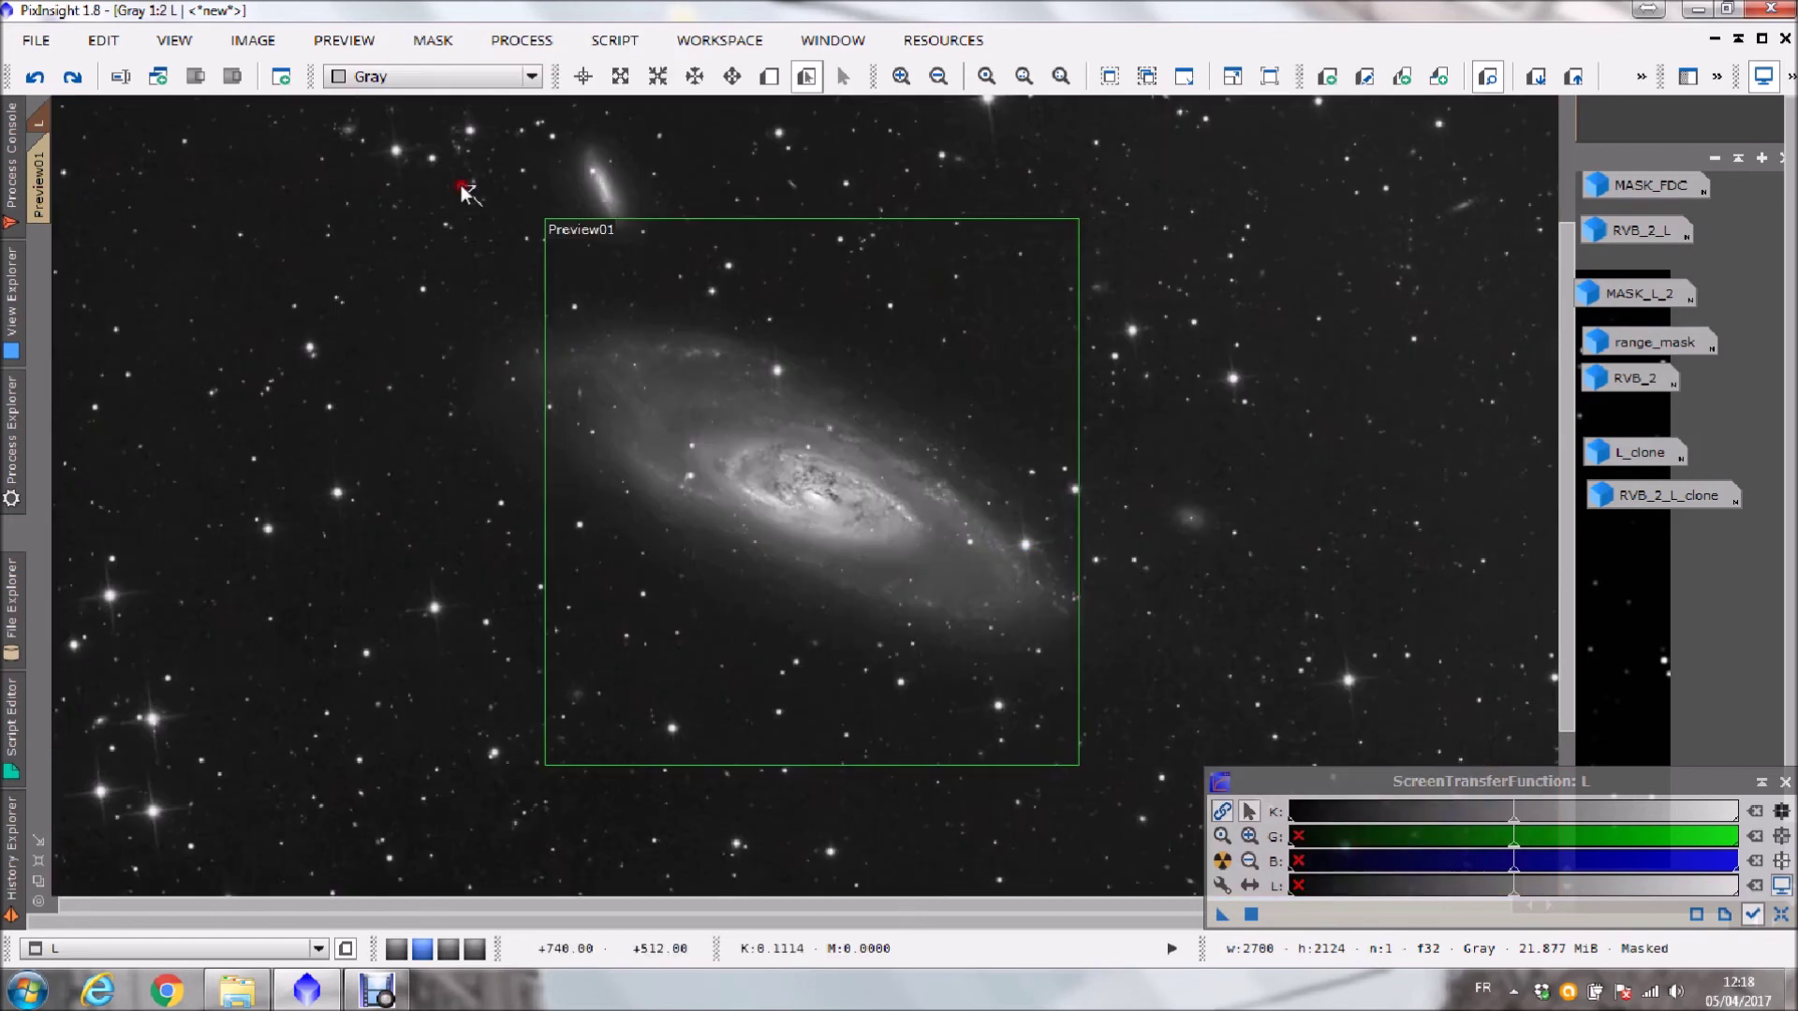
left_click(468, 191)
scroll(660, 402, "down", 1)
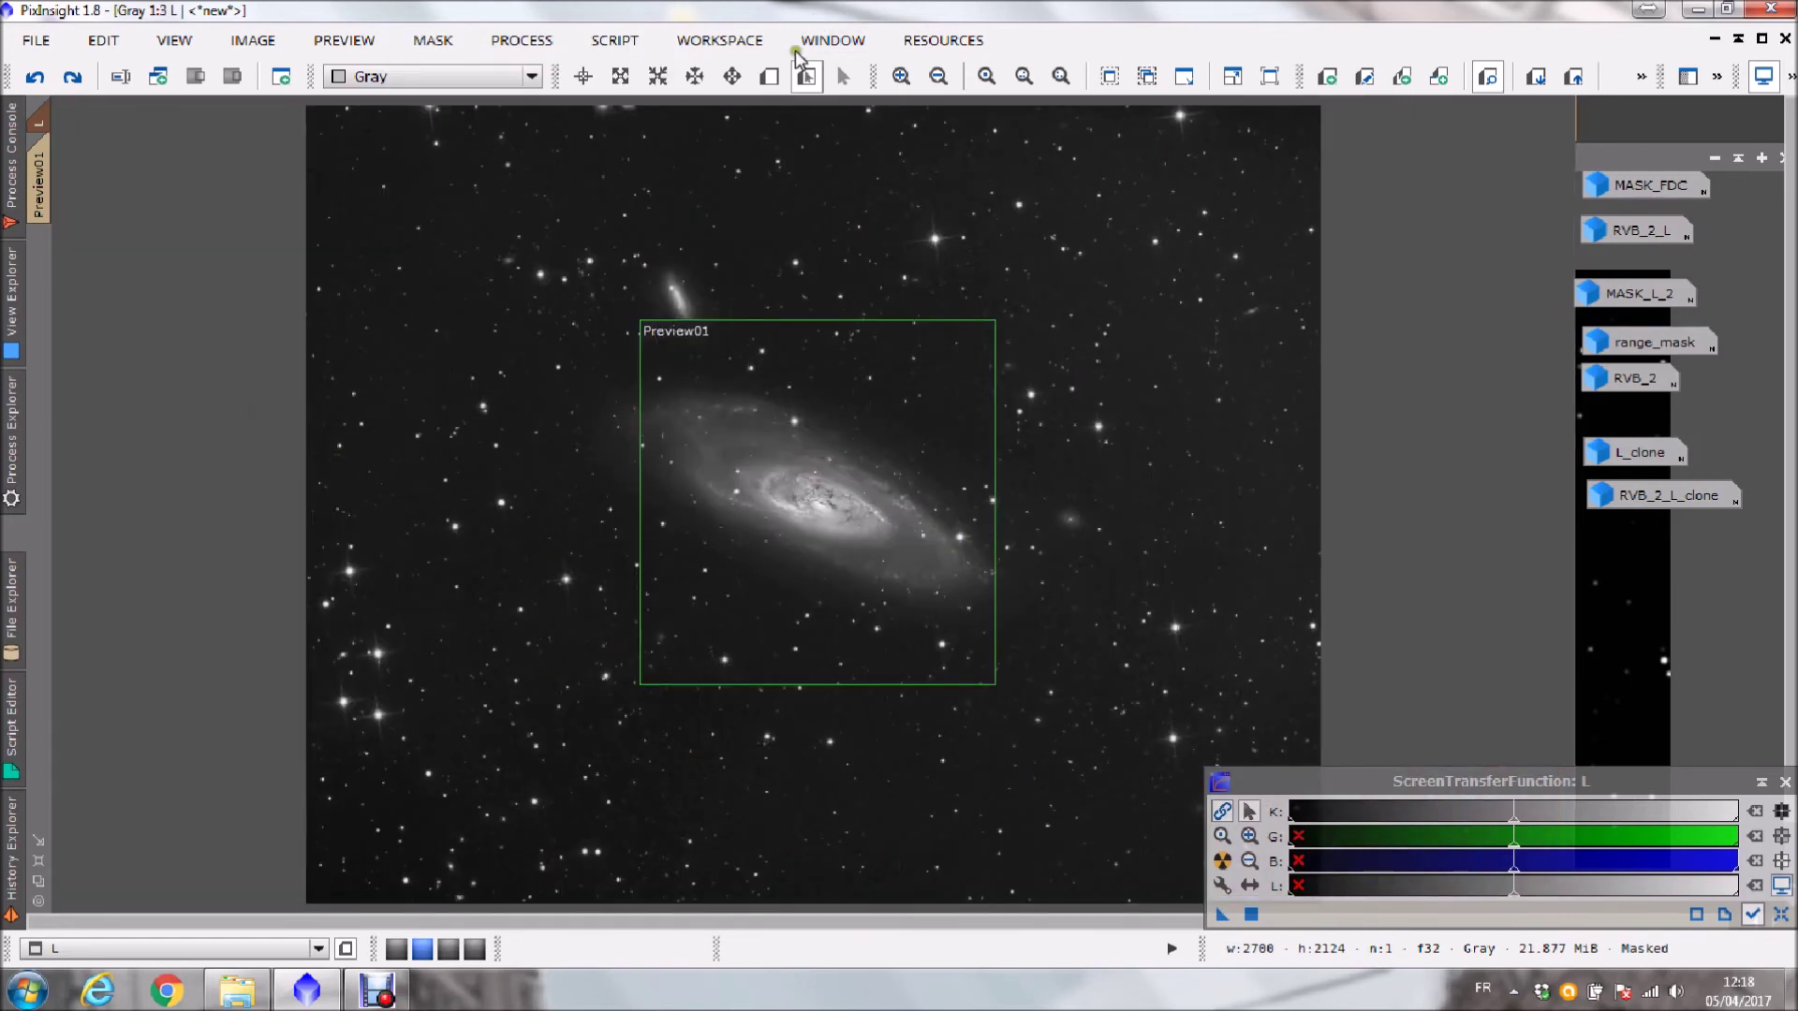
- Define a second preview around the bright star group left of the galaxy in L, and display it with MorphologicalTransformation open
left_click(769, 76)
left_click_drag(320, 536, 459, 770)
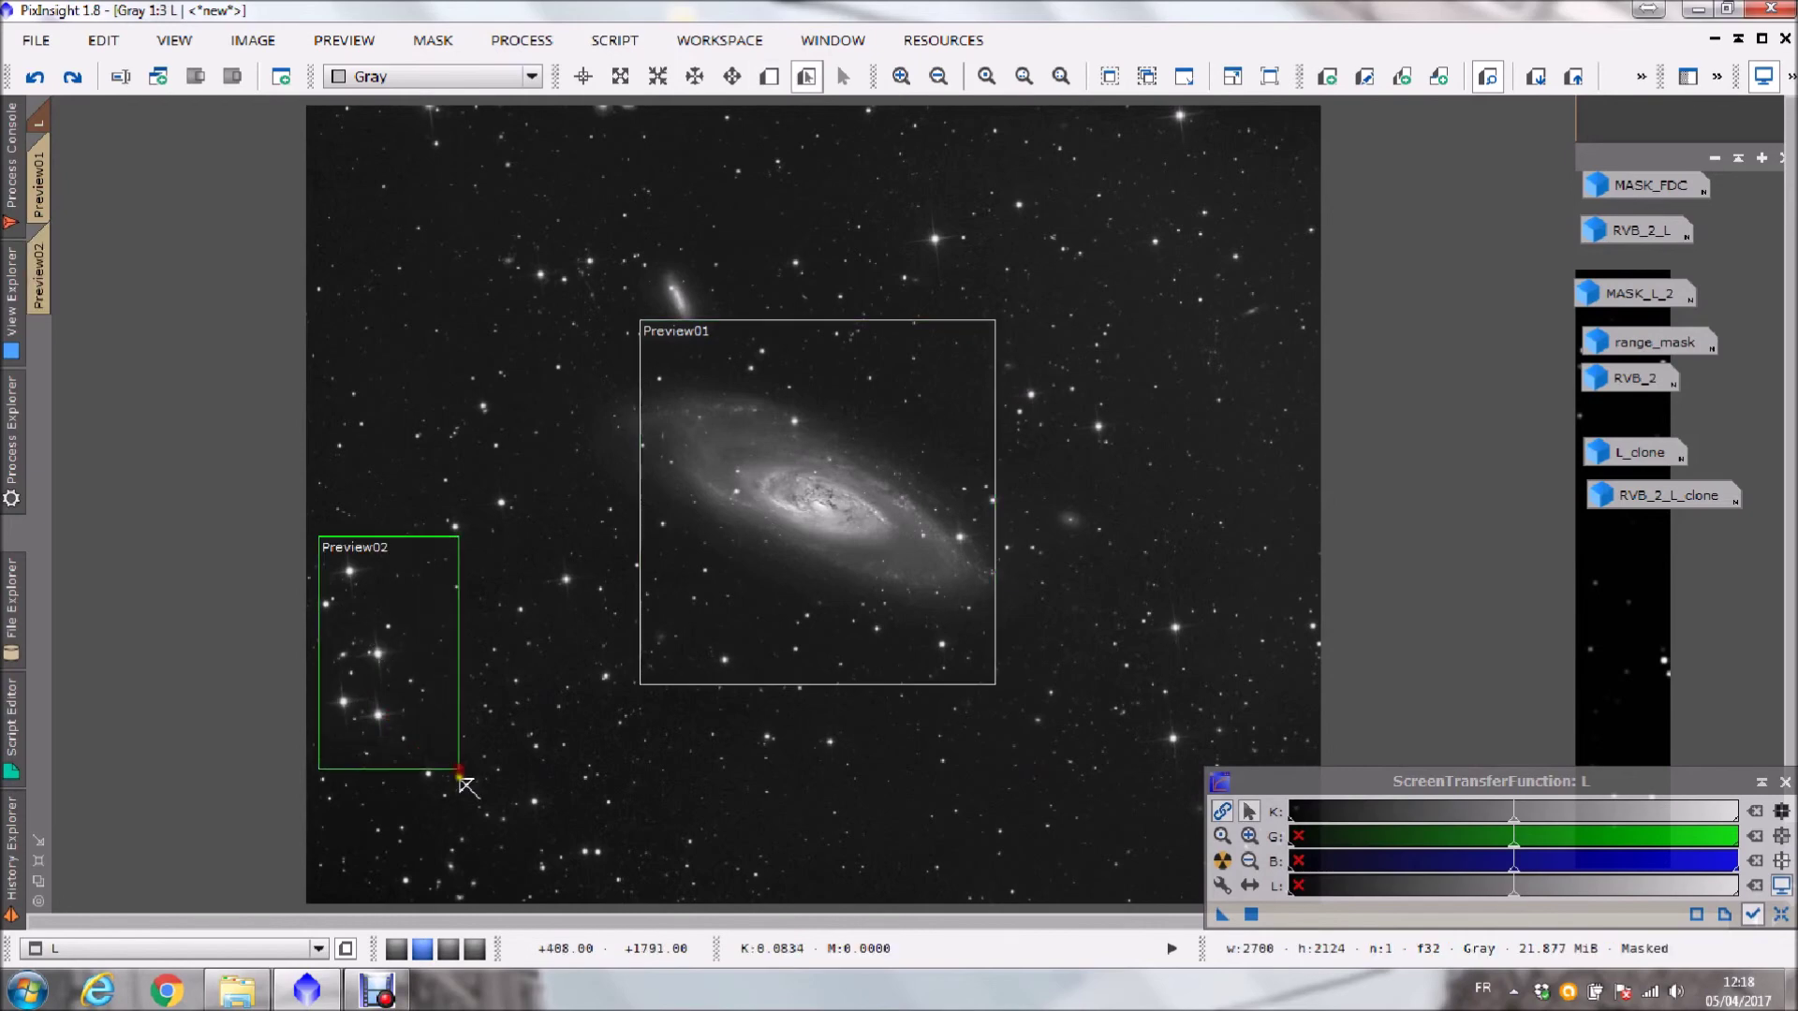
left_click(12, 430)
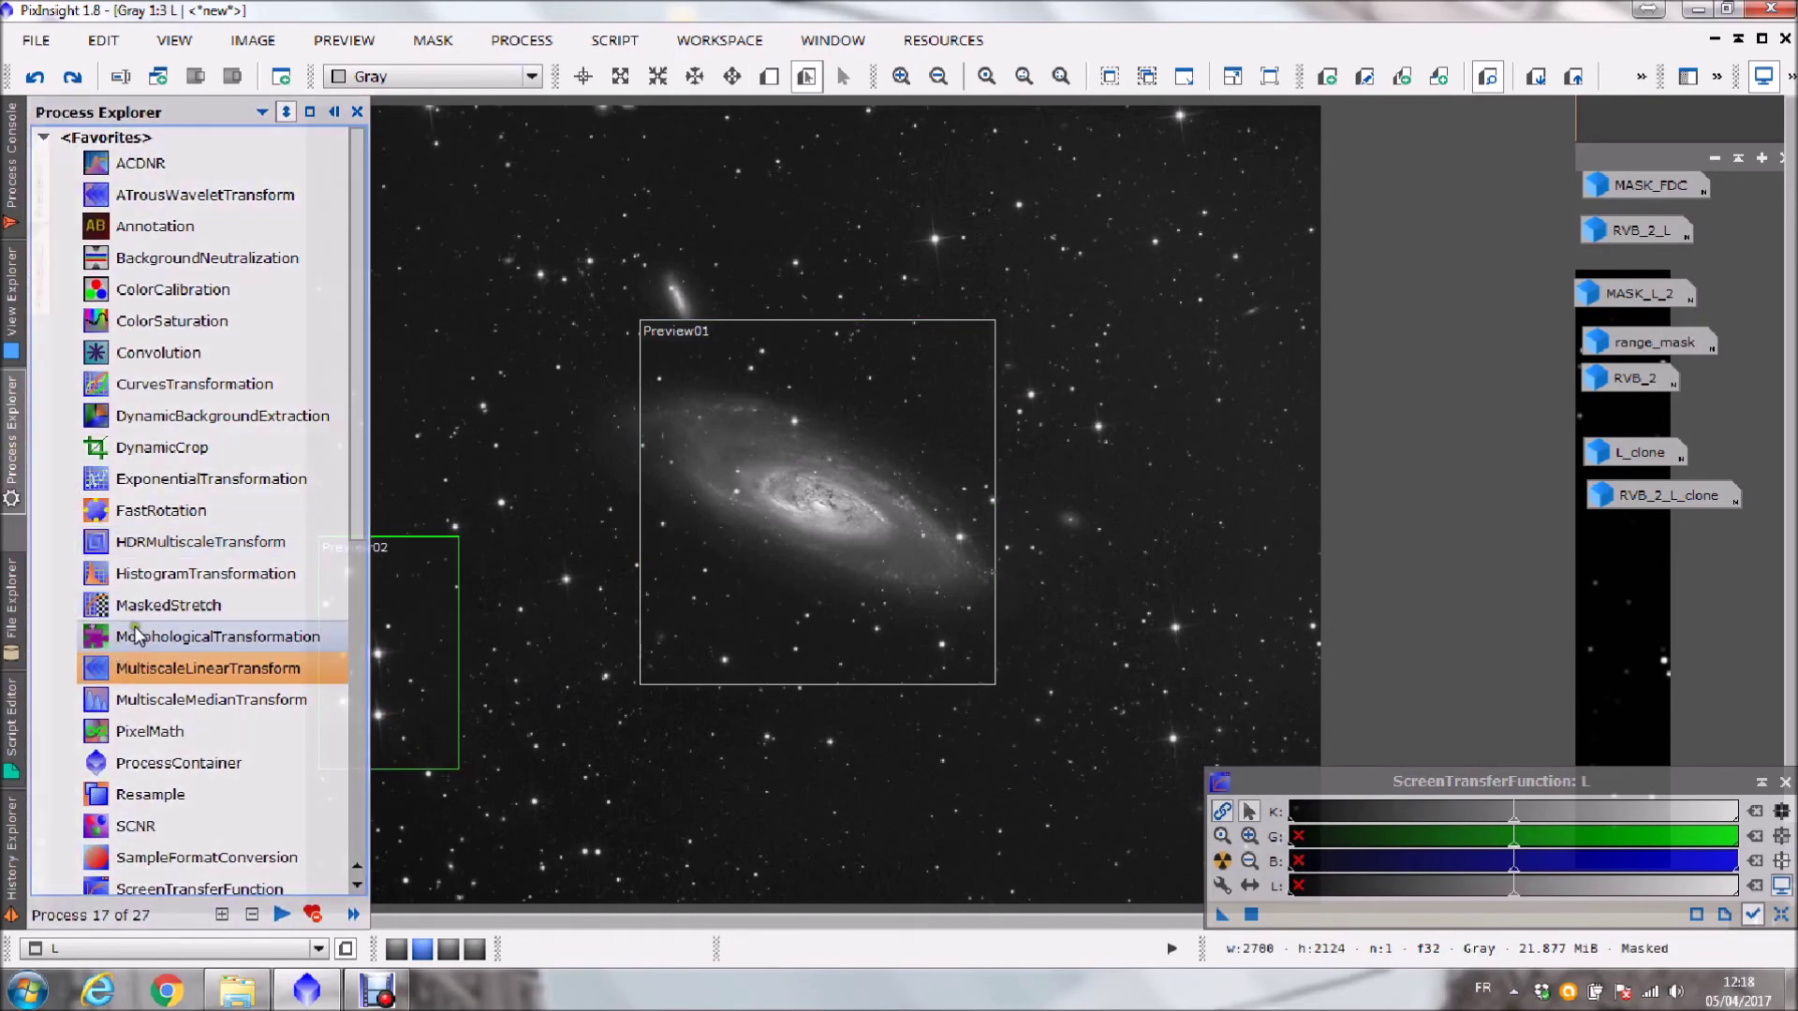
left_click(151, 641)
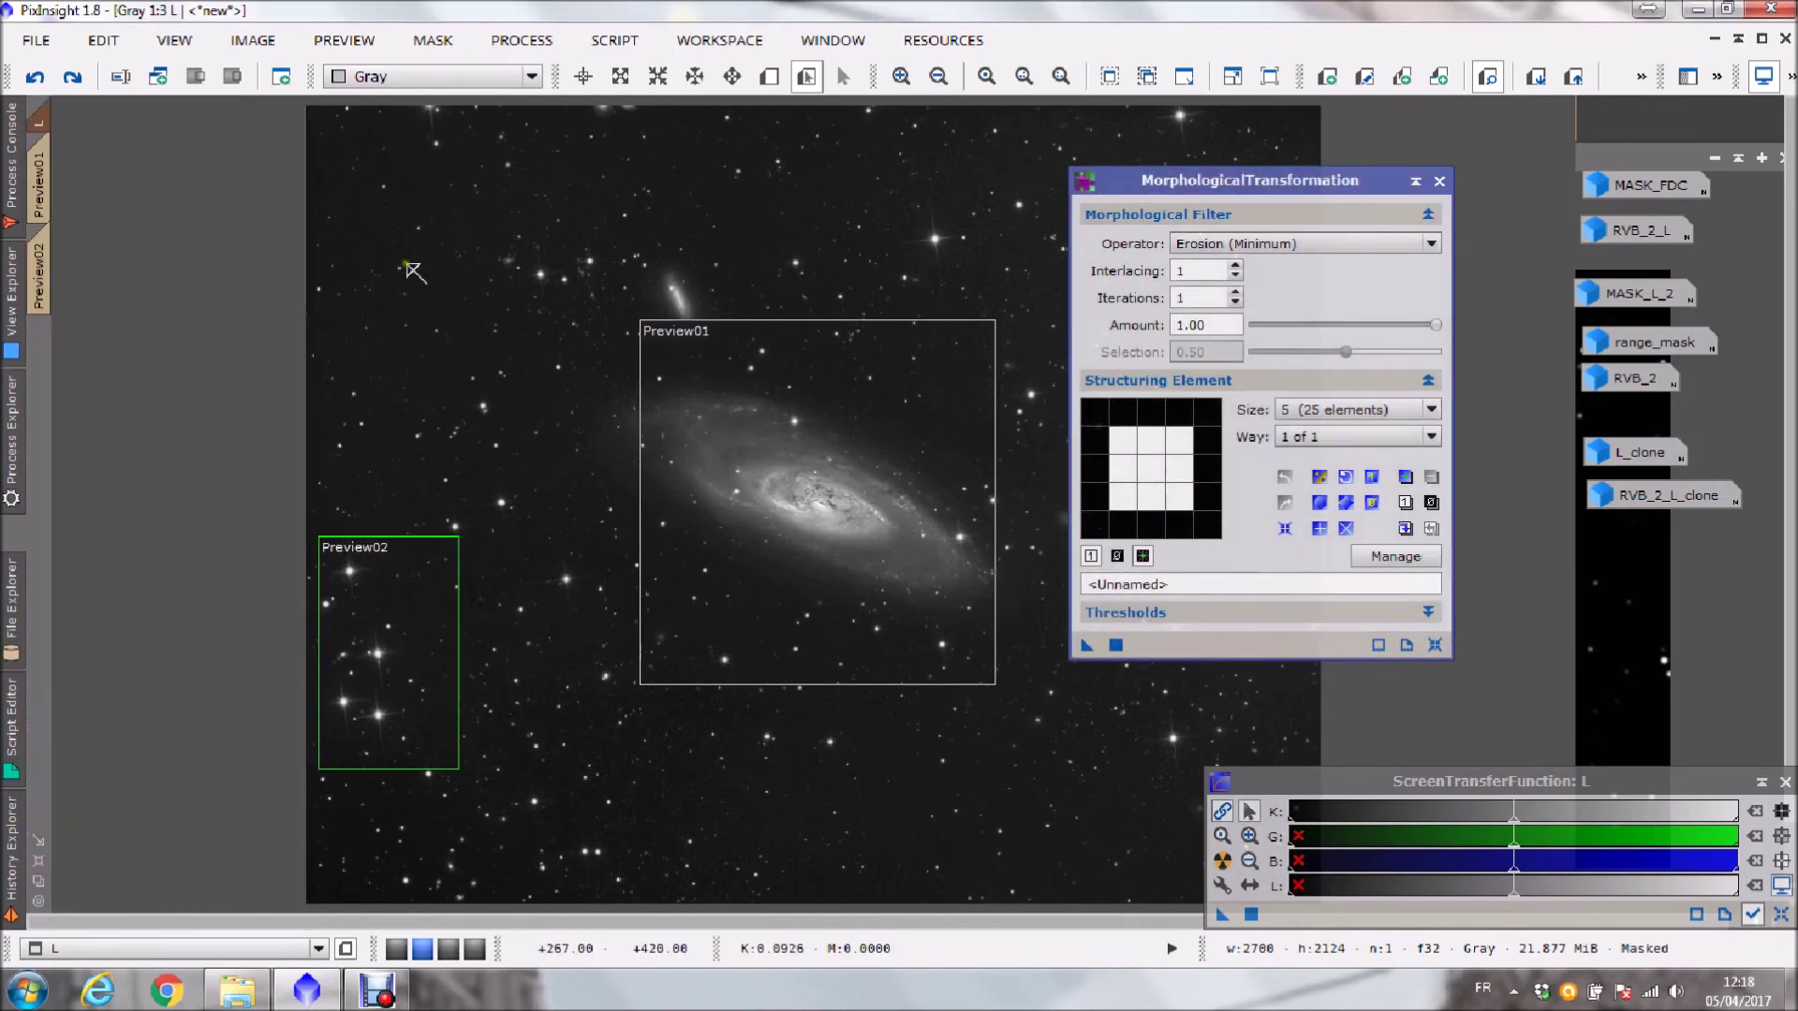
left_click(38, 271)
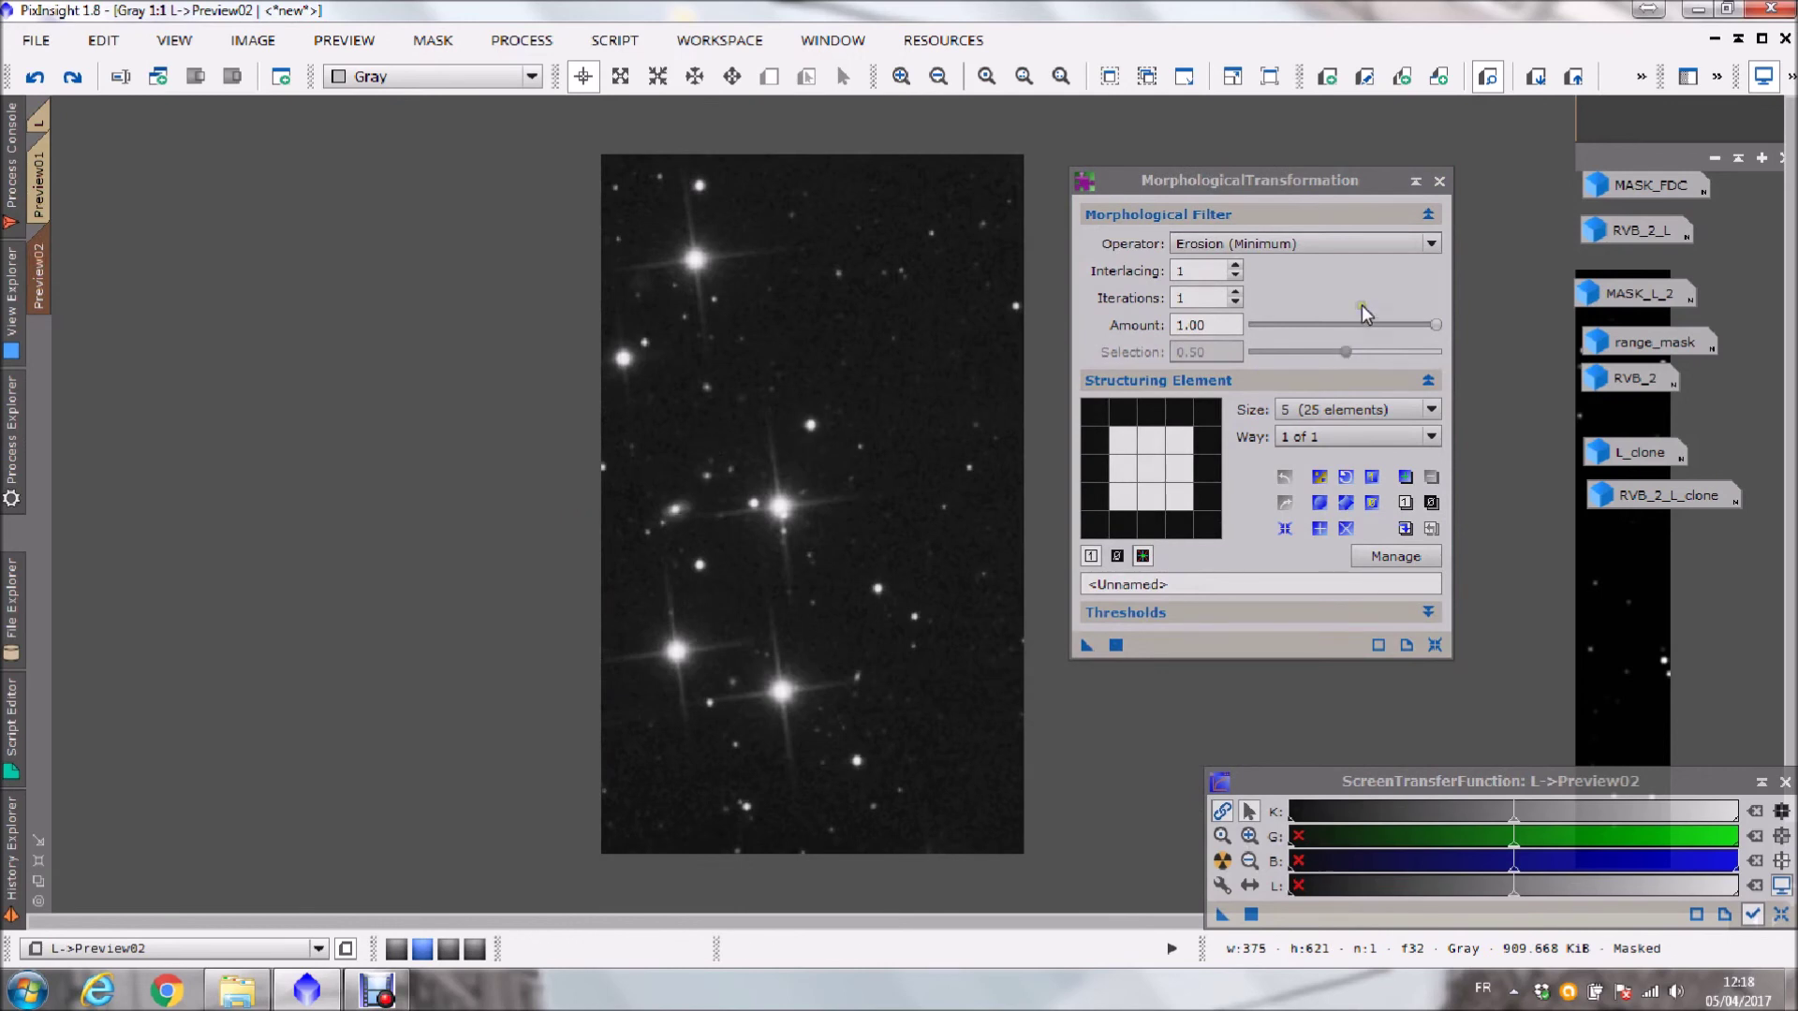
- Make the size 5 structuring element circular, and apply Erosion (Minimum) with an amount of 1.00 to Preview02
left_click(1321, 502)
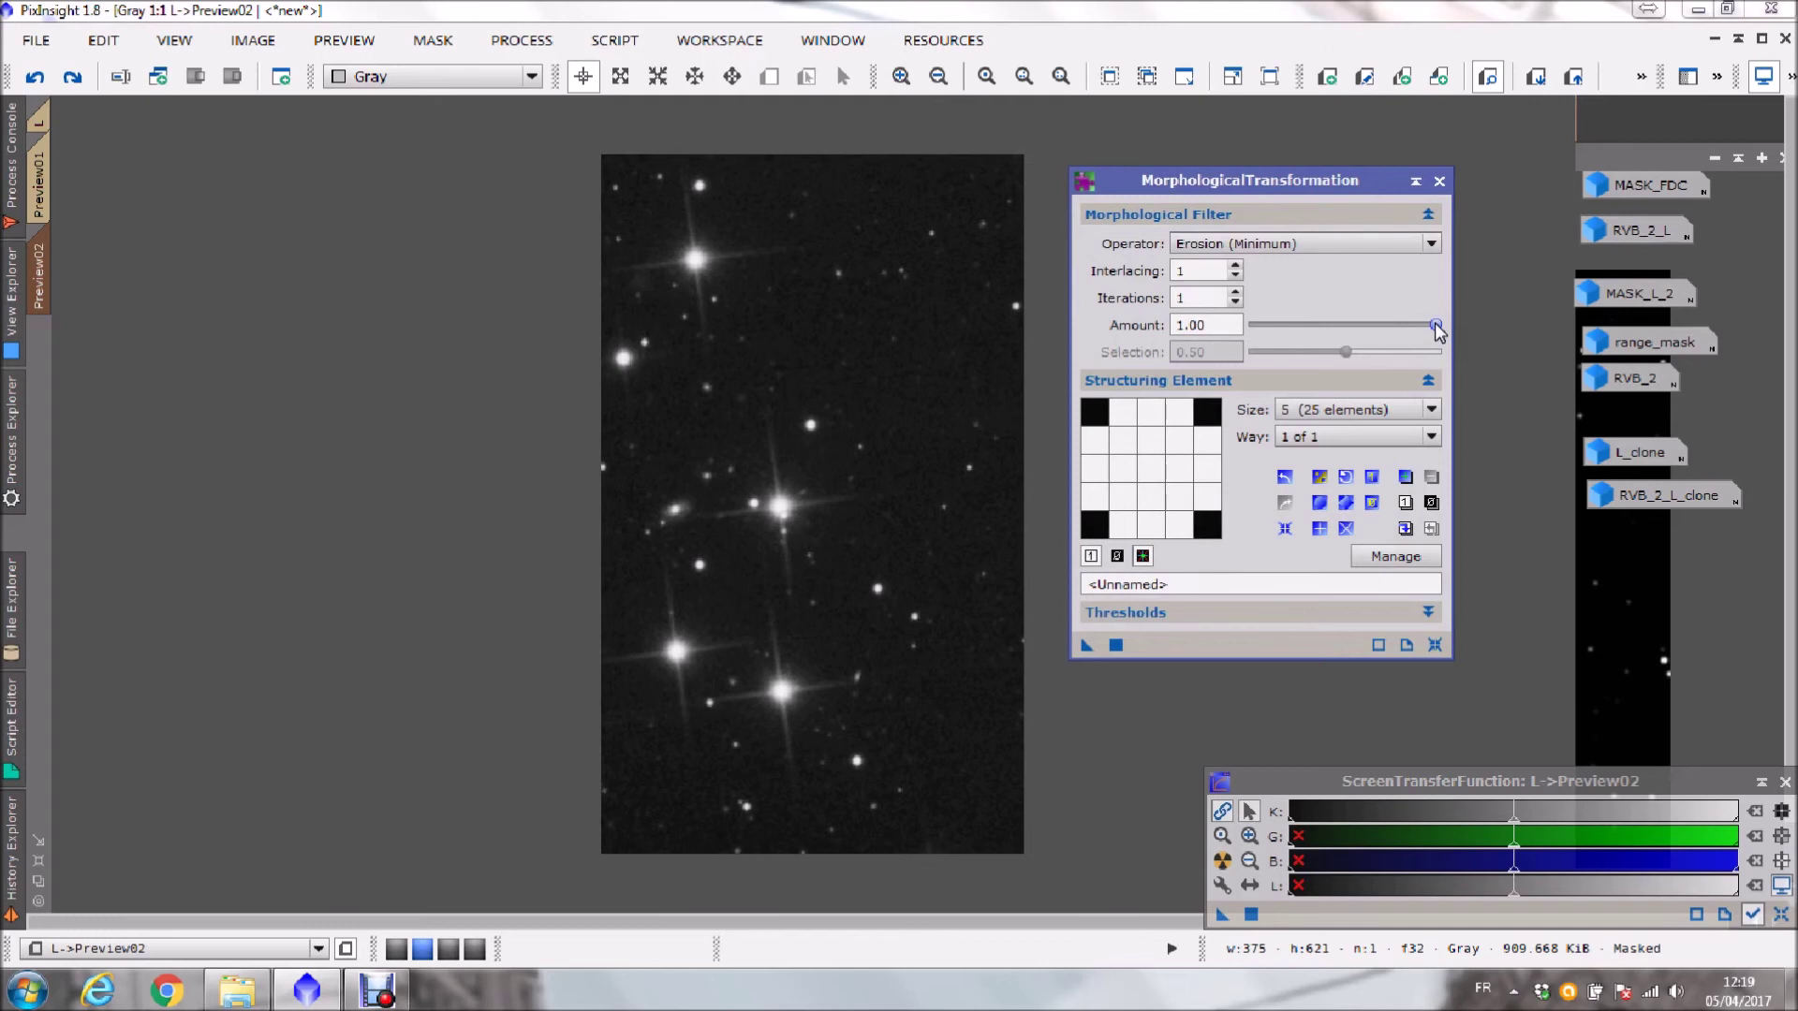
left_click(902, 625)
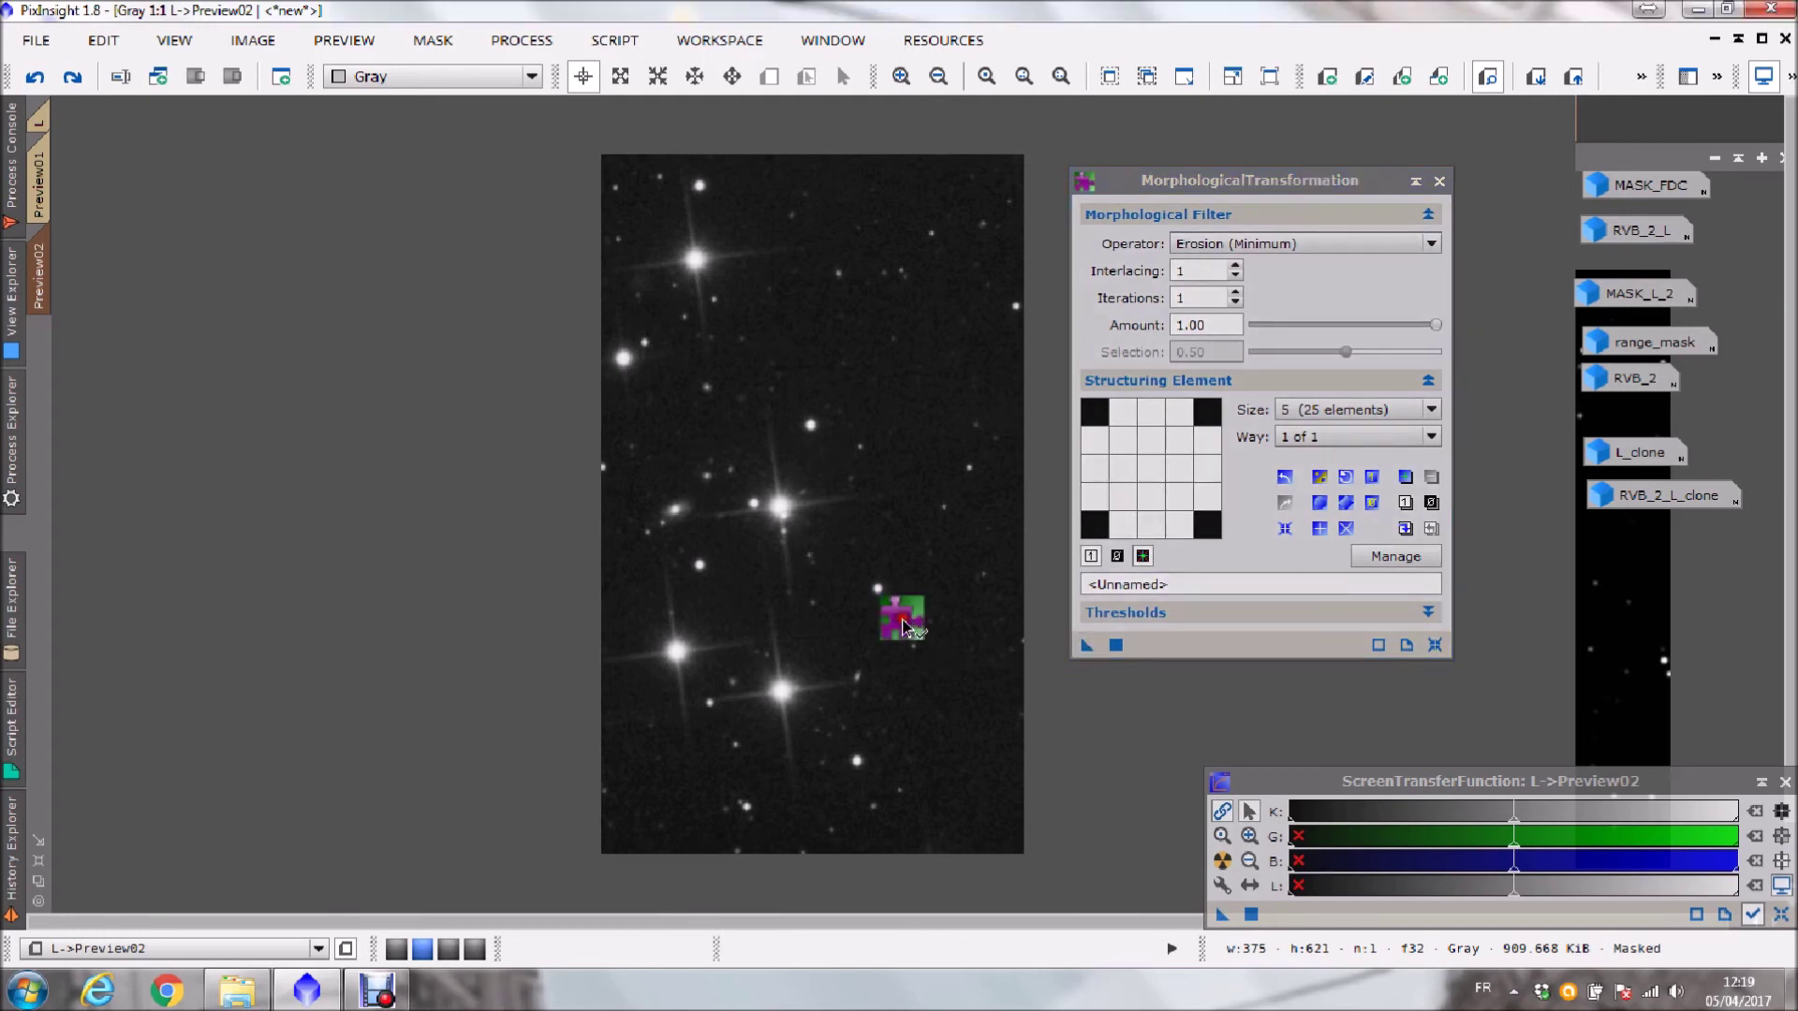
left_click_drag(902, 626, 923, 710)
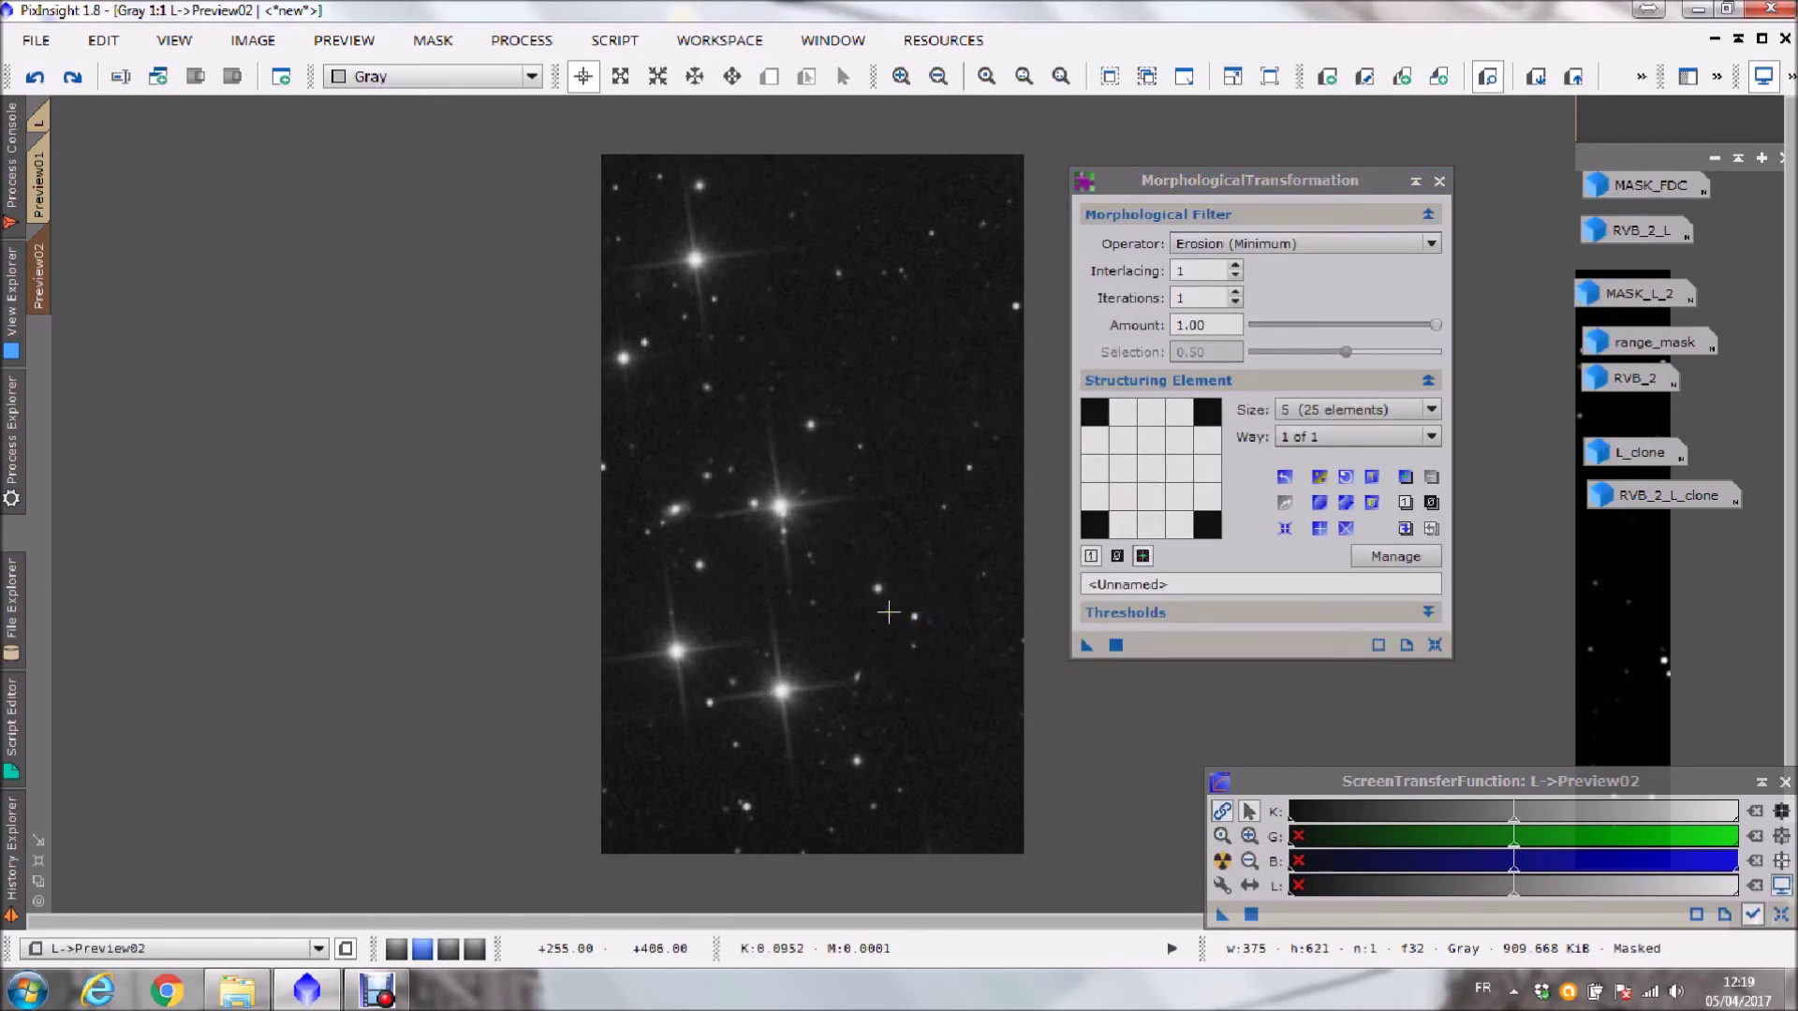
- Compare the stars in Preview02 with and without the full-strength erosion, and leave the preview reverted
key("ctrl+shift+z")
key("ctrl+shift+z")
key("ctrl+shift+z")
key("ctrl+shift+z")
key("ctrl+shift+z")
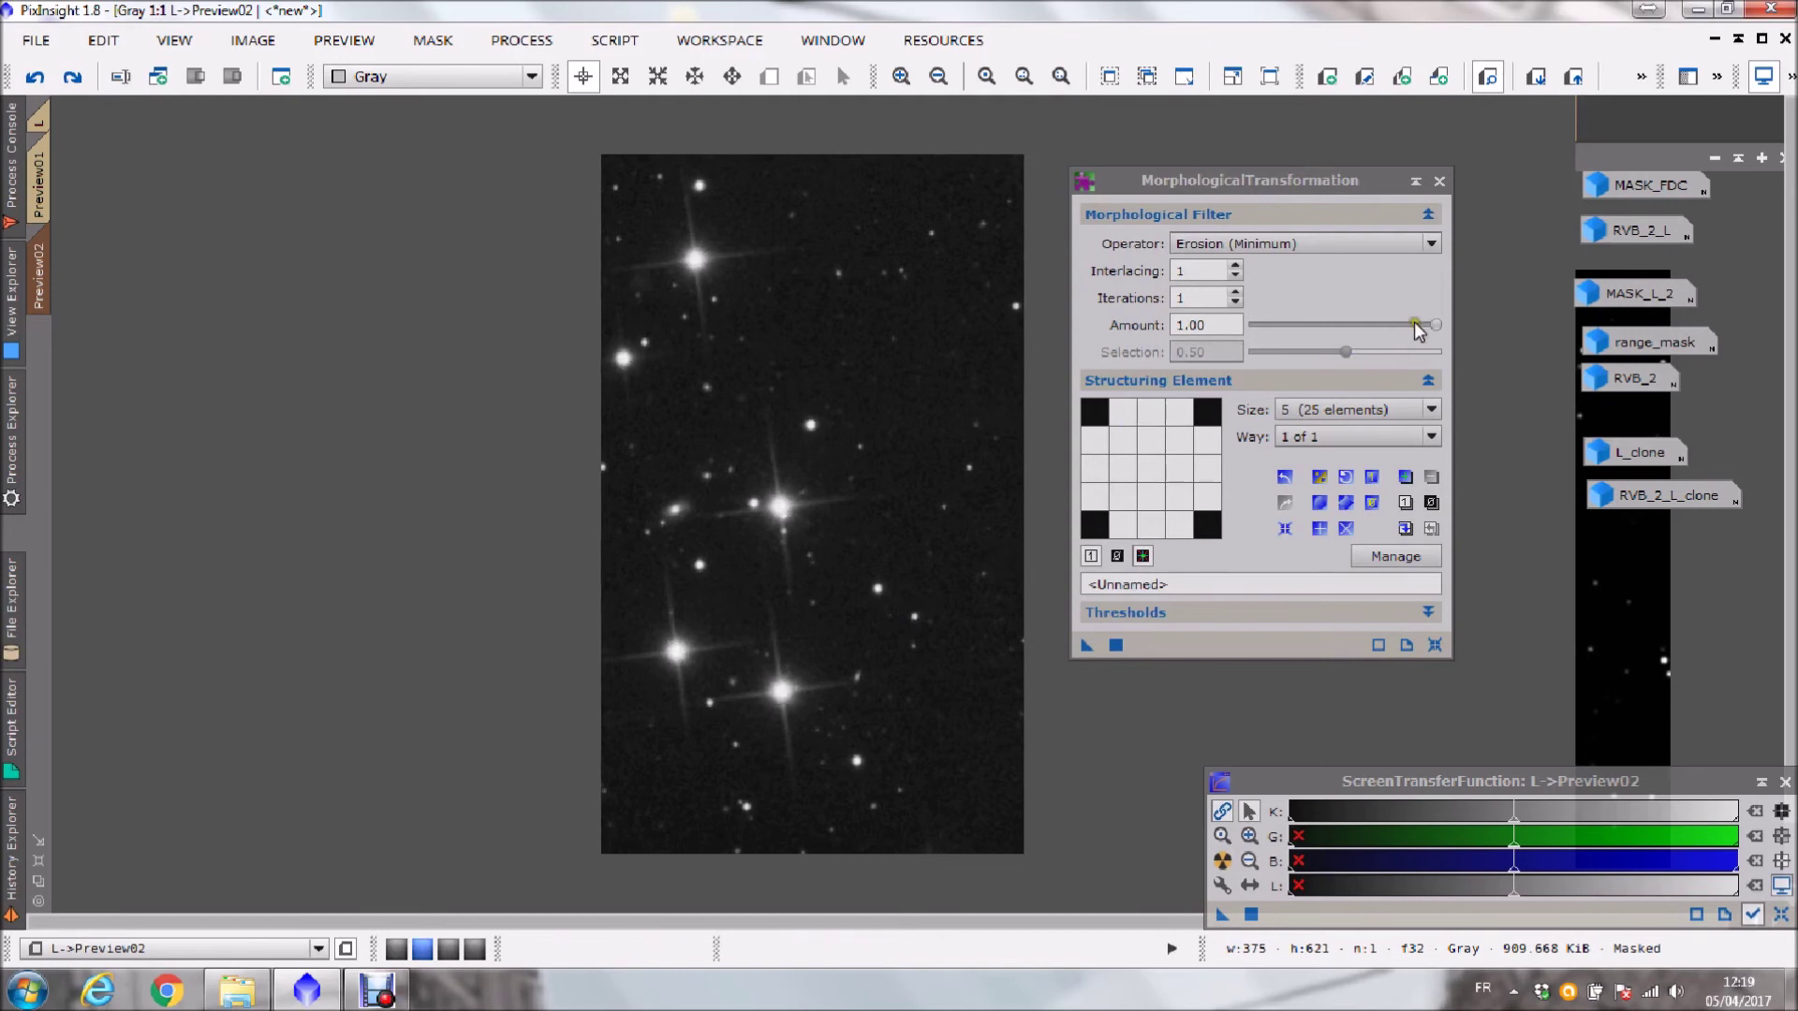
- Reduce the erosion amount to 0.50 and apply MorphologicalTransformation to Preview02
left_click_drag(1415, 324, 1346, 326)
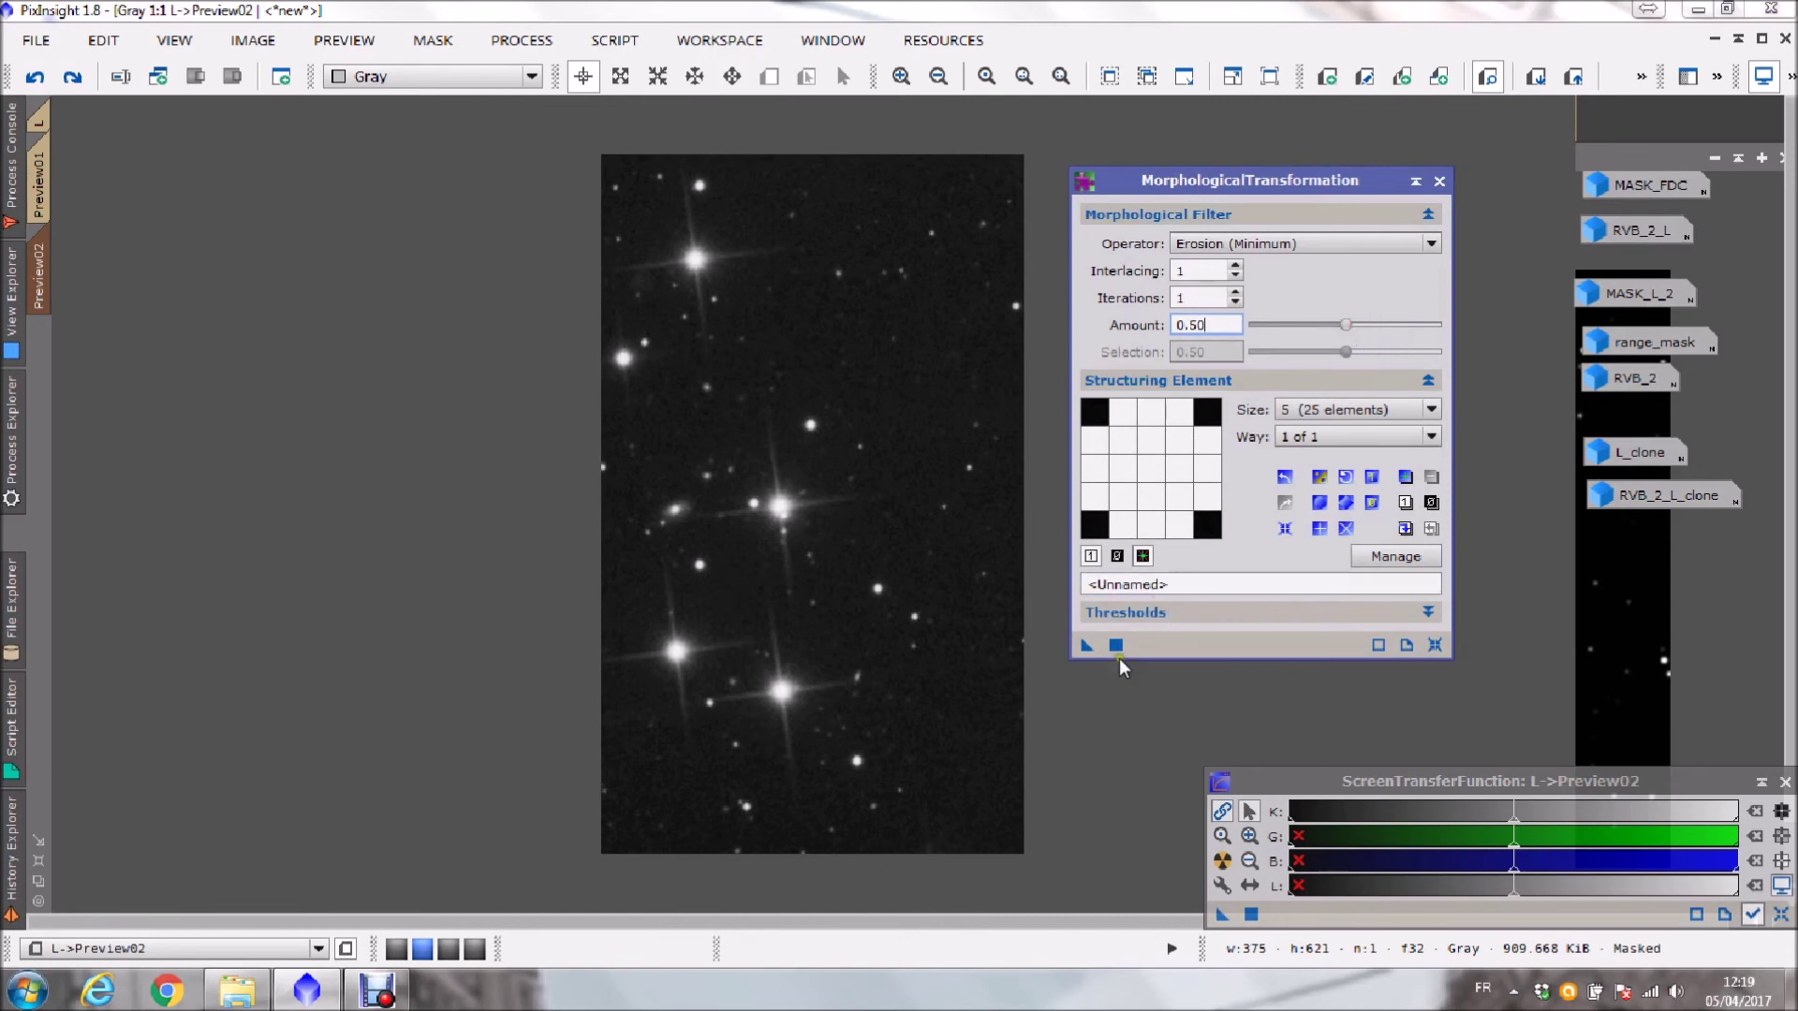
left_click_drag(1088, 646, 933, 639)
left_click_drag(1097, 649, 948, 612)
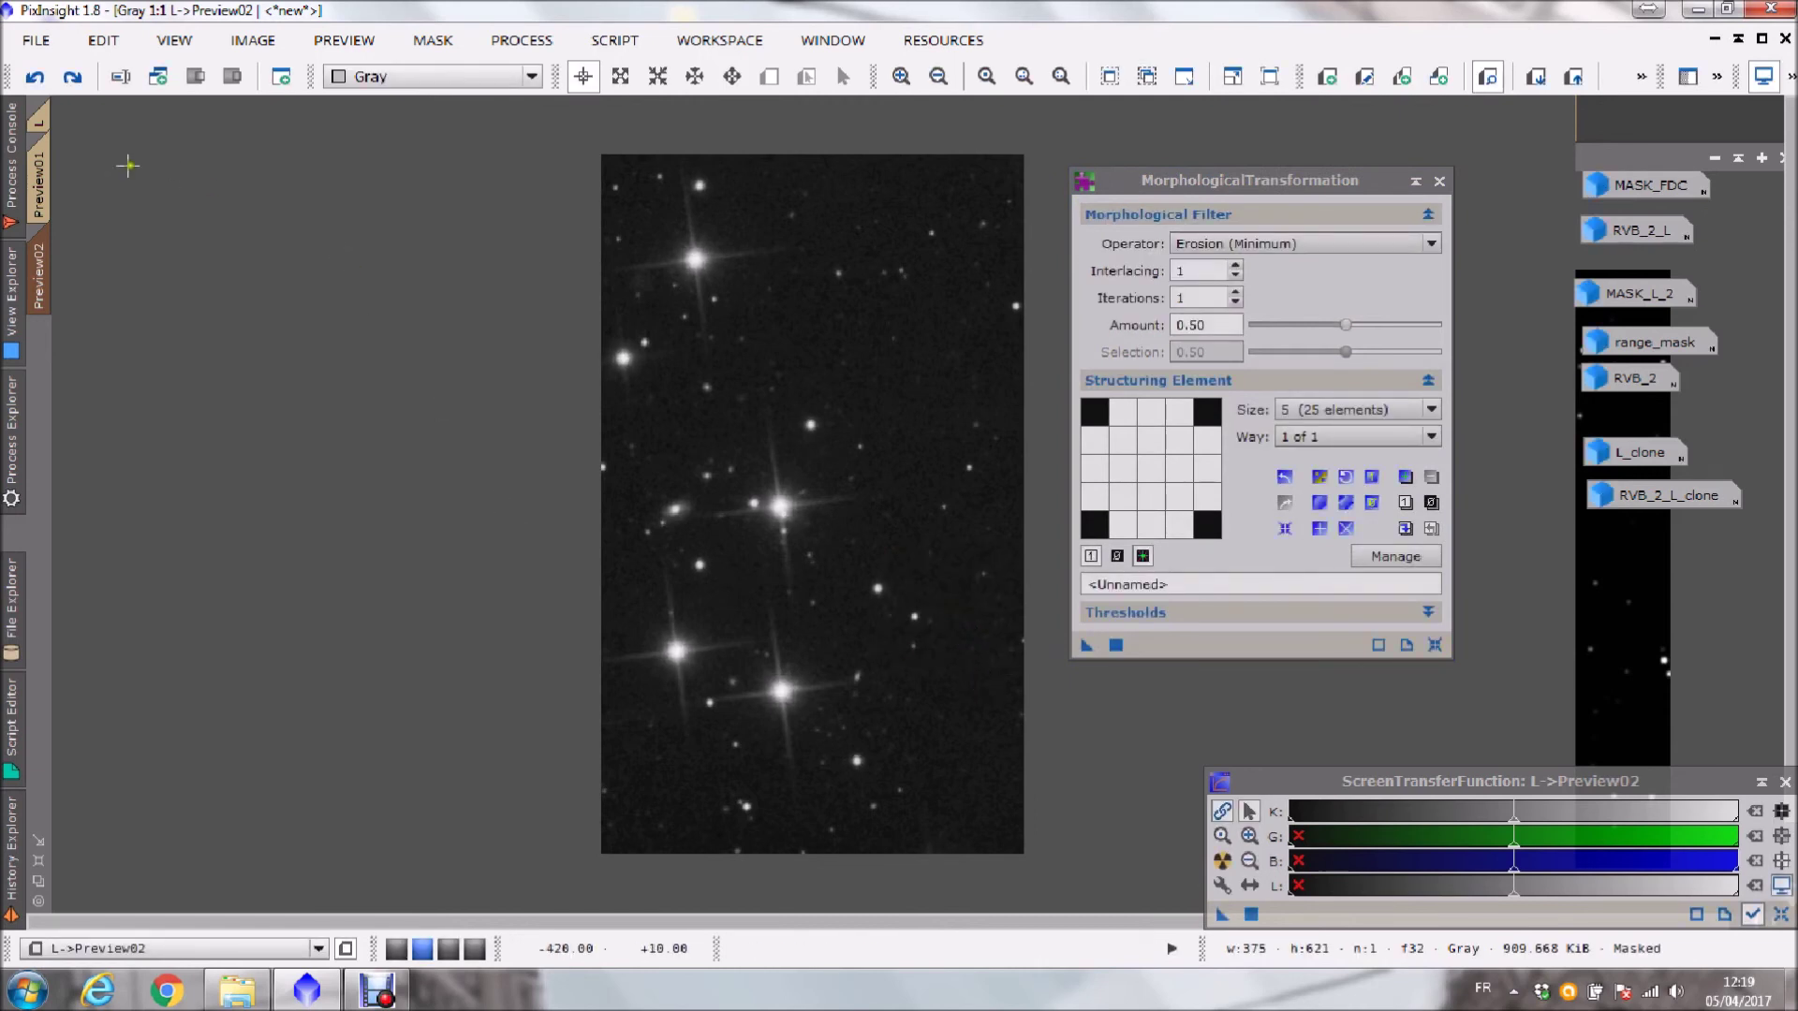
- Apply the 0.50 erosion to the whole L image, and close MorphologicalTransformation
left_click(39, 120)
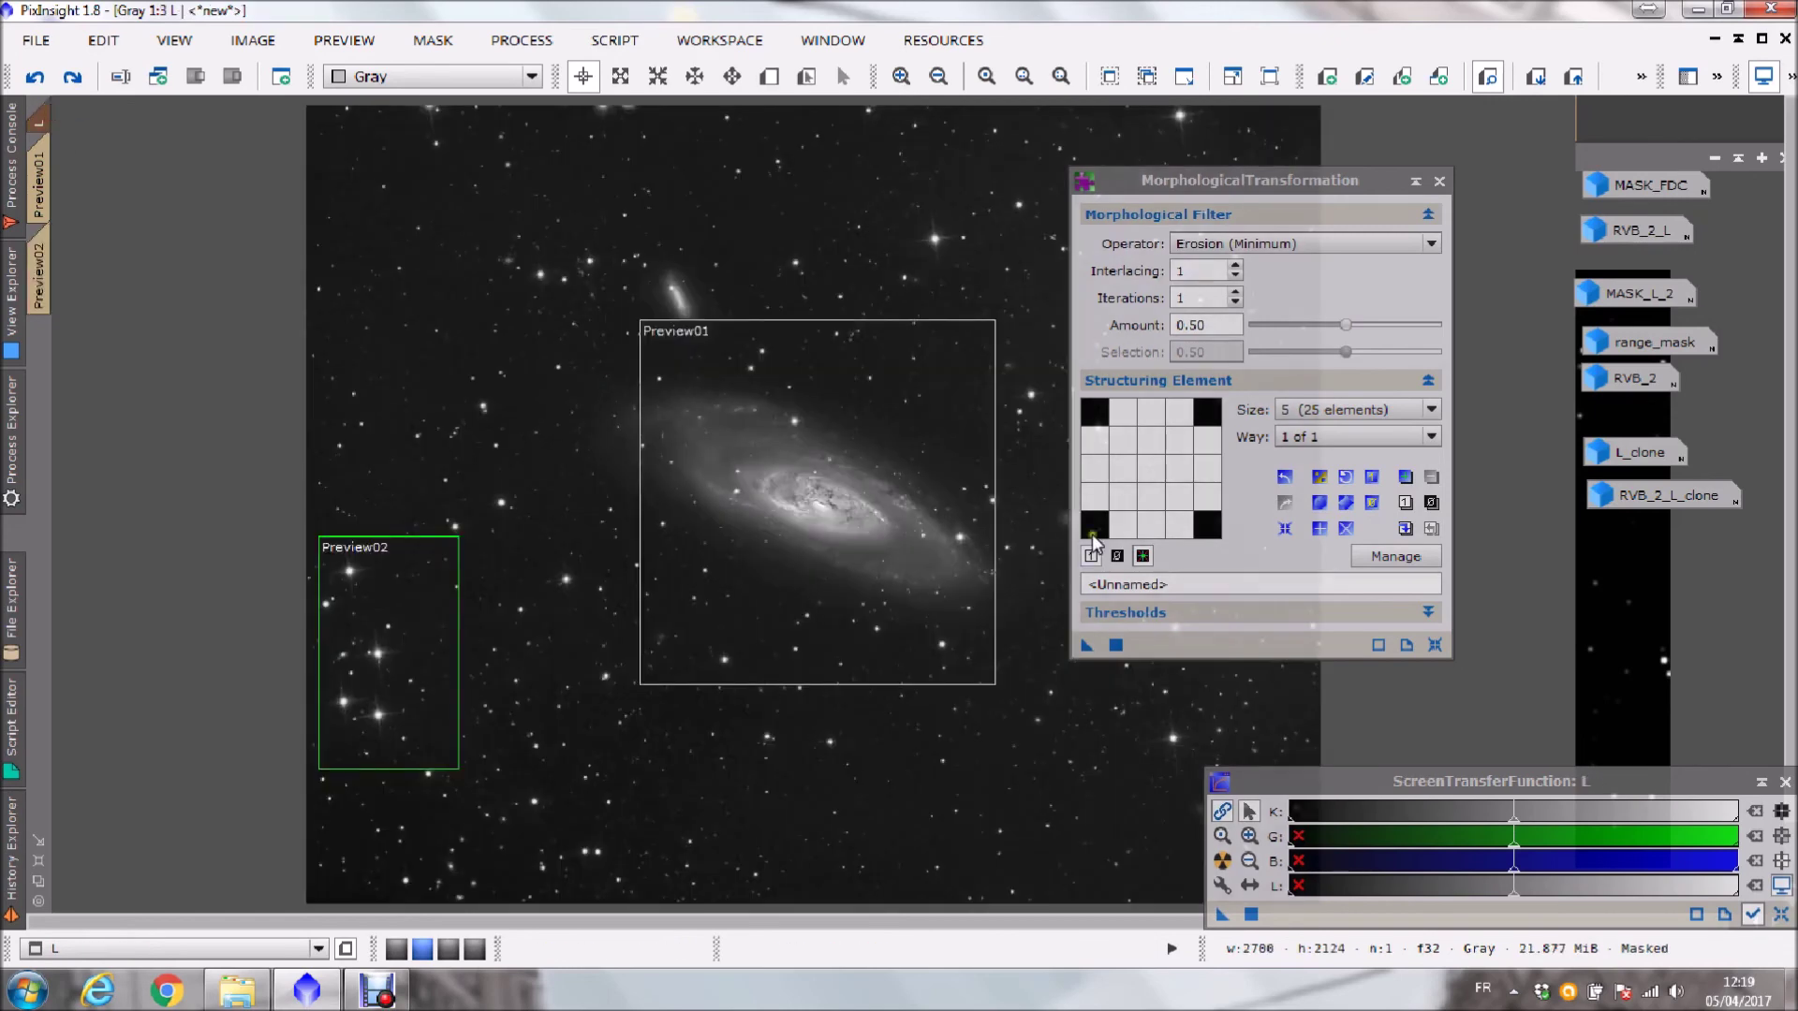
left_click(1089, 644)
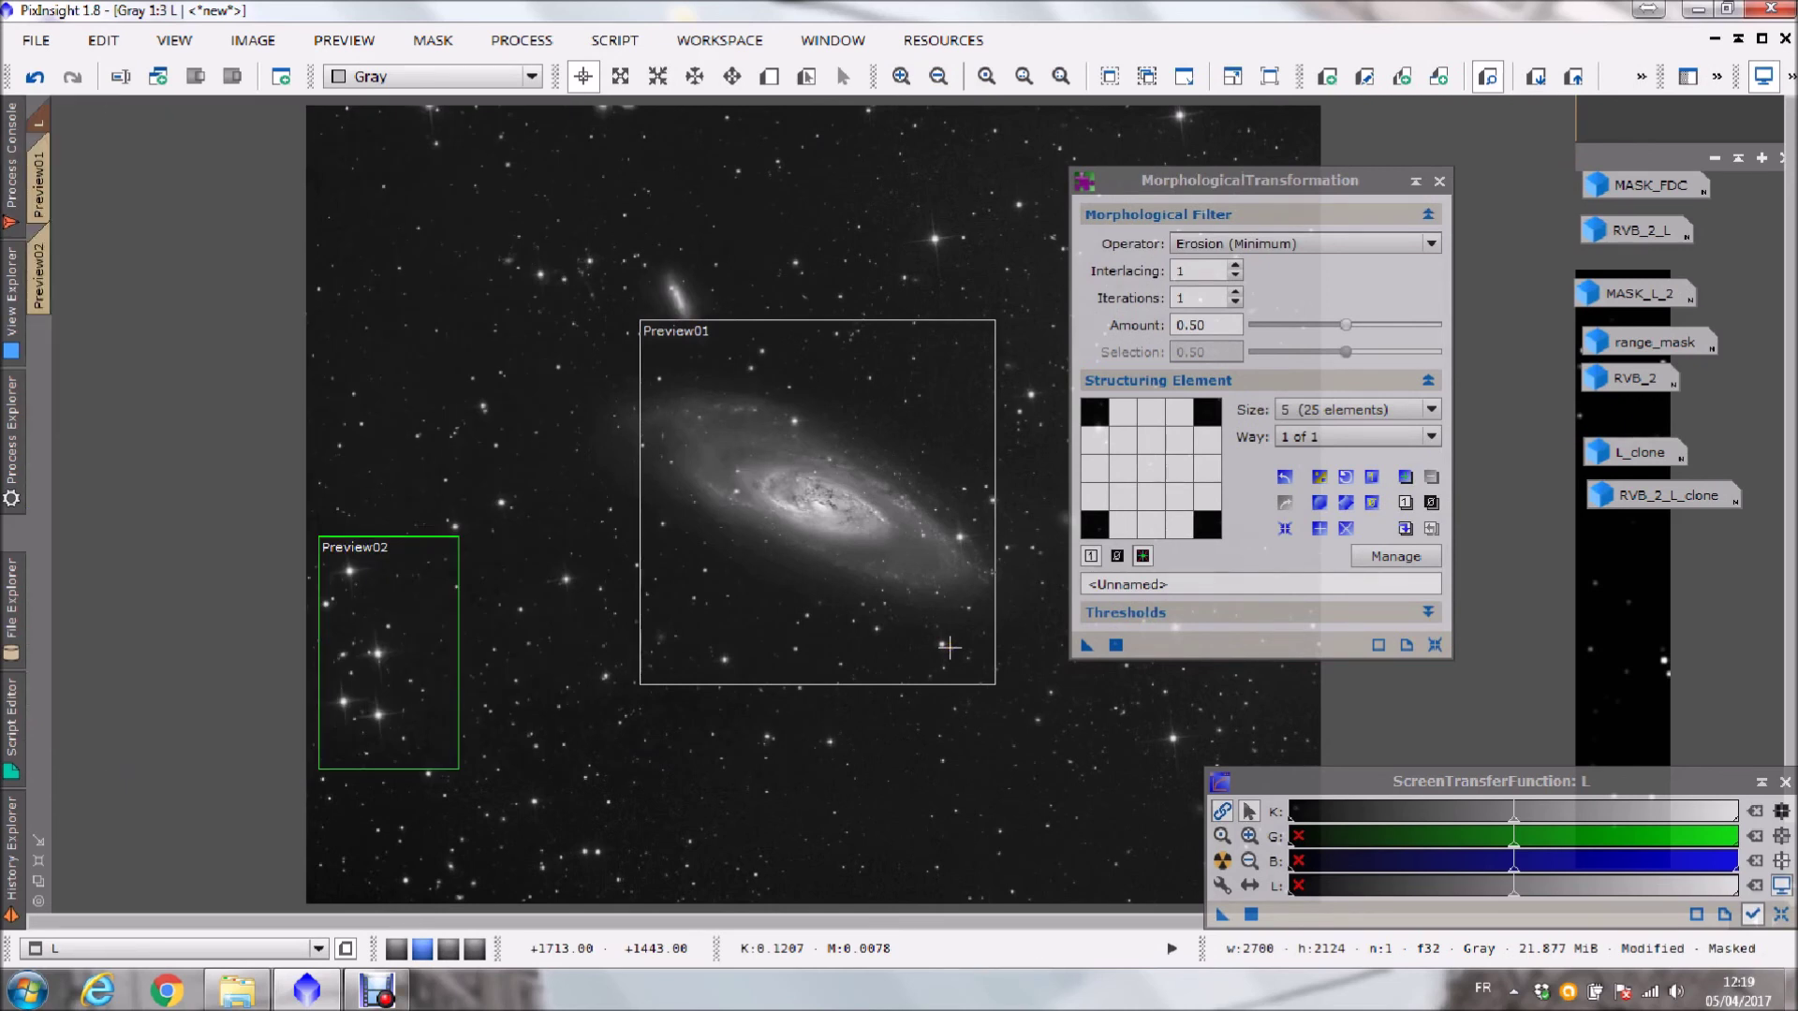
left_click(1439, 181)
- Bring the star_mask1 image window out from behind L and minimise it
left_click(1645, 155)
left_click_drag(1485, 150, 1020, 133)
left_click(1249, 129)
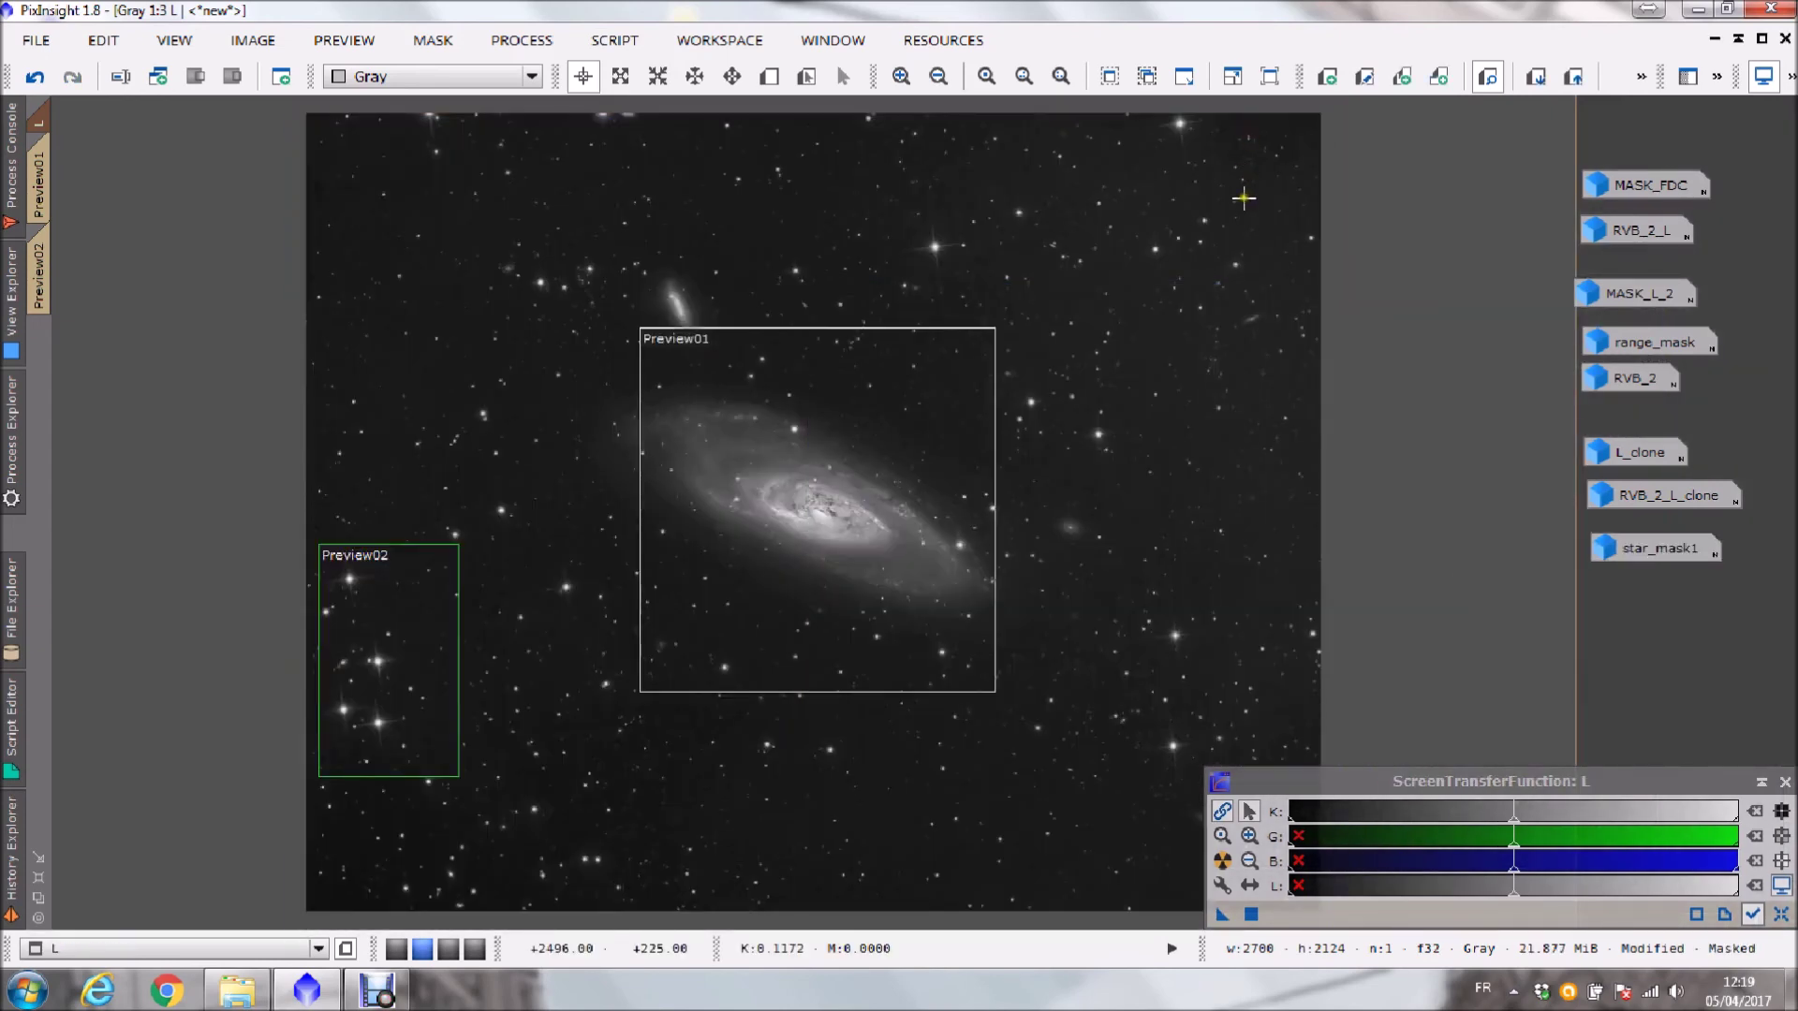